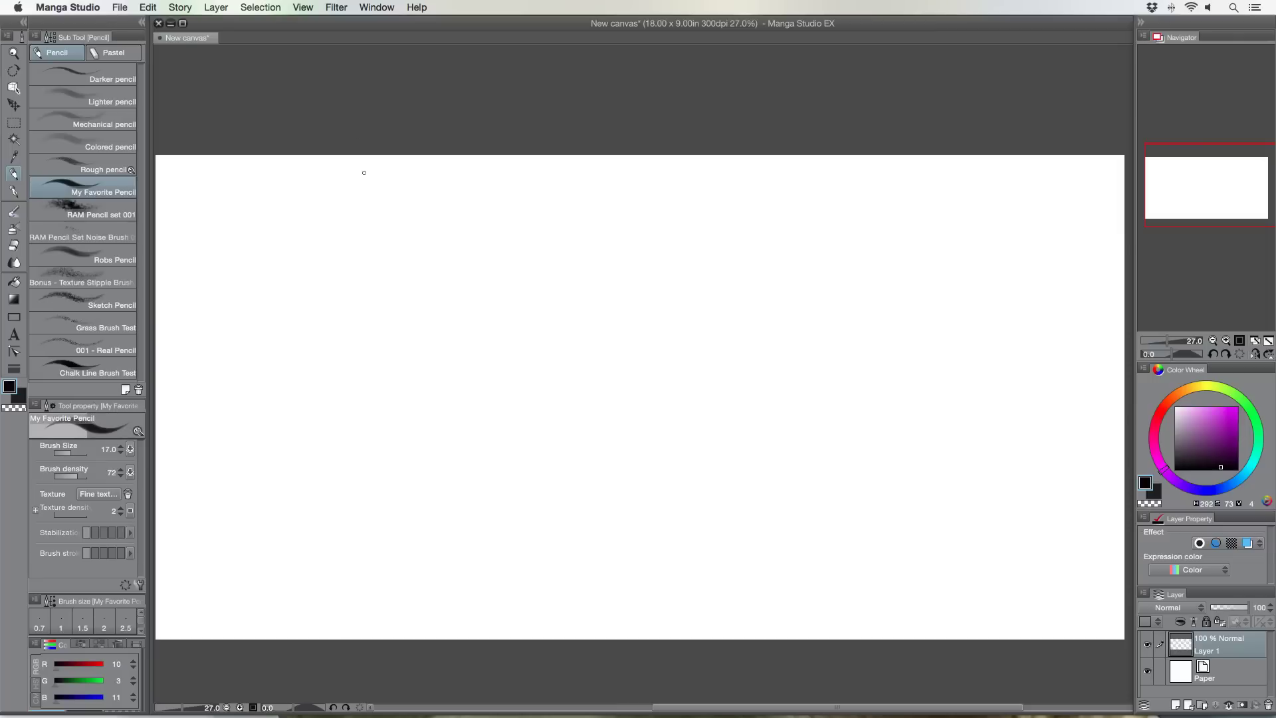
Sketch the first leg's upper part with My Favorite Pencil: a circular hip joint and the curved outer and inner thigh contours
{"action": "left_click", "coordinate": [14, 53]}
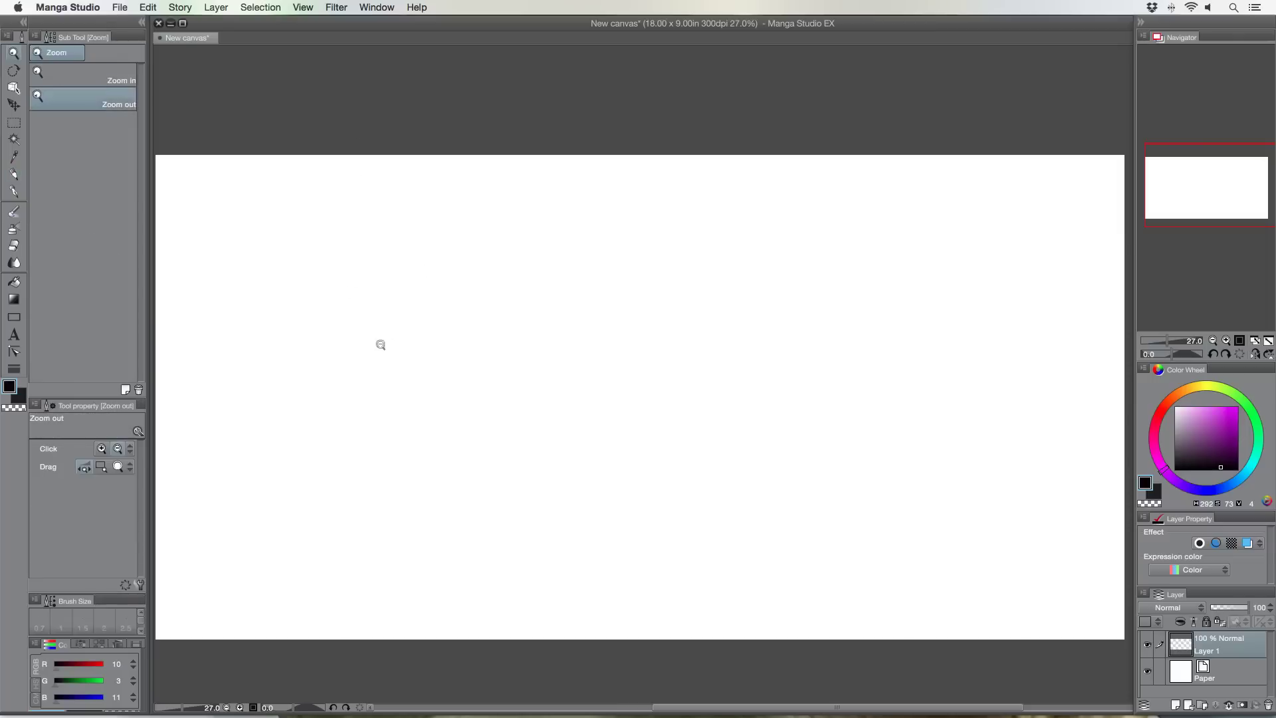
{"action": "scroll", "coordinate": [396, 329], "scroll_direction": "up", "scroll_amount": 1}
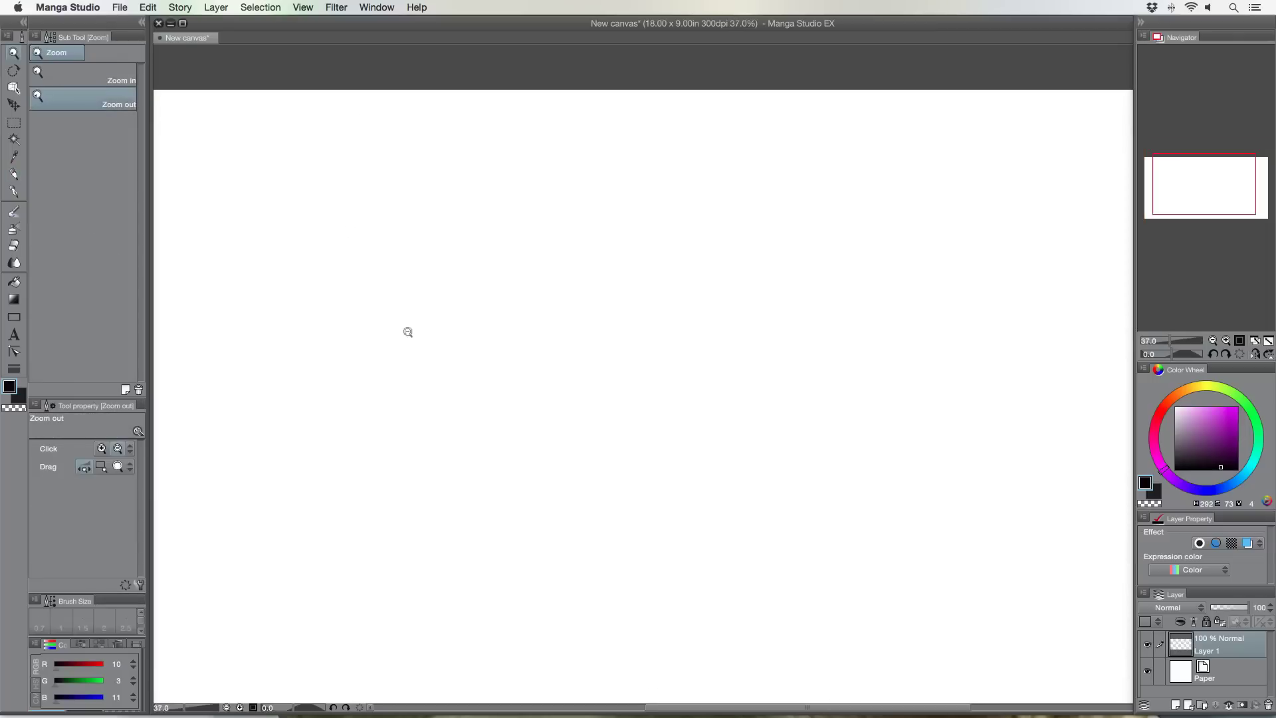
{"action": "left_click_drag", "start_coordinate": [399, 402], "coordinate": [393, 359]}
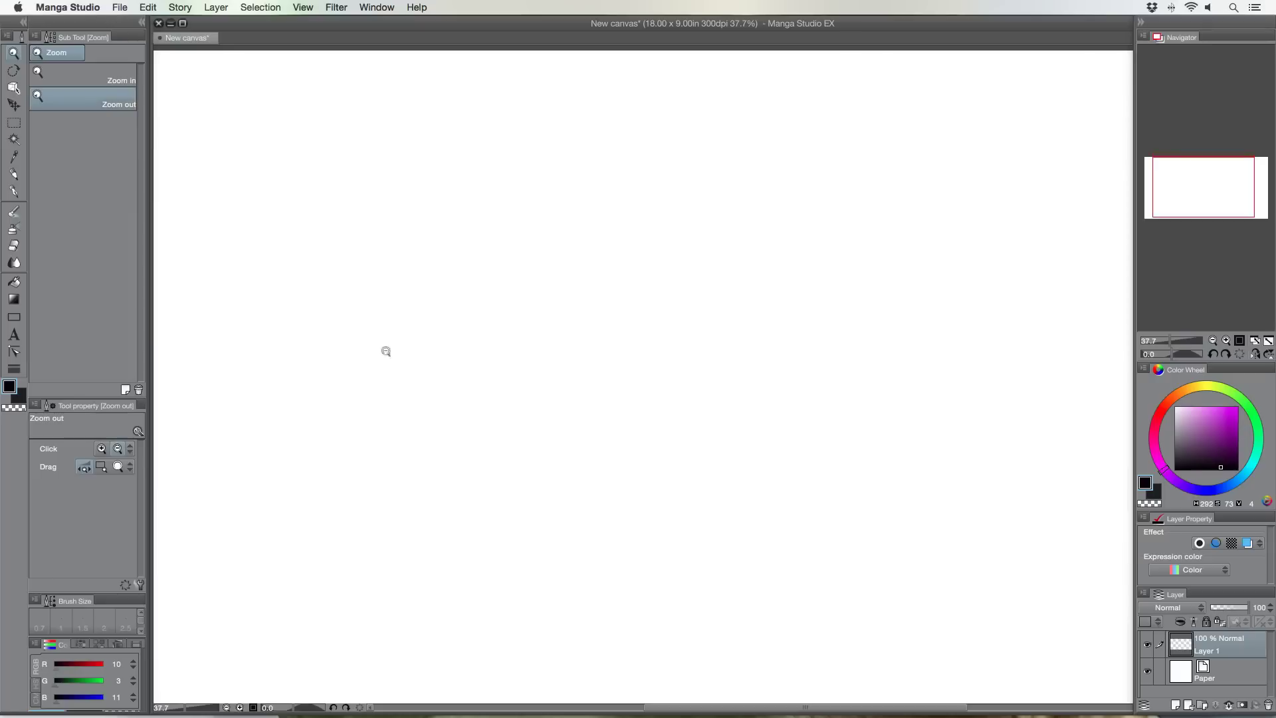
{"action": "left_click", "coordinate": [14, 173]}
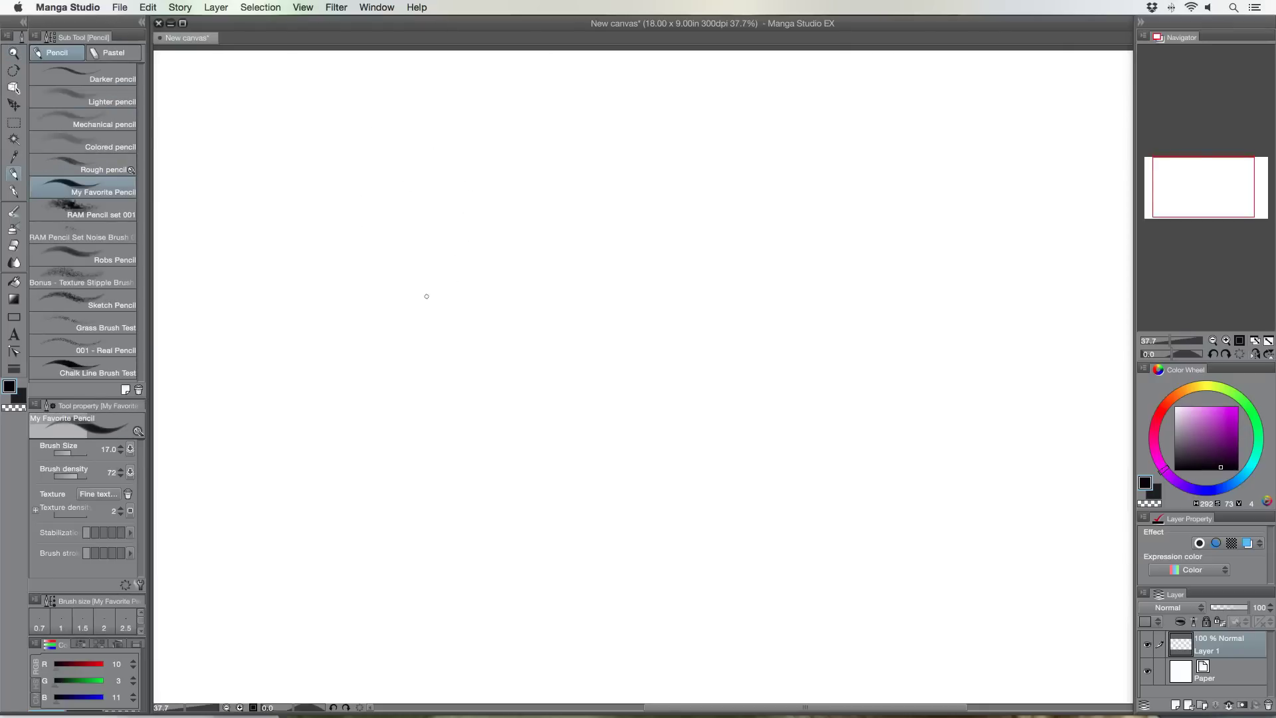
{"action": "mouse_move", "coordinate": [406, 301]}
{"action": "left_mouse_down"}
{"action": "mouse_move", "coordinate": [435, 272]}
{"action": "mouse_move", "coordinate": [382, 299]}
{"action": "mouse_move", "coordinate": [419, 311]}
{"action": "left_mouse_up"}
{"action": "mouse_move", "coordinate": [419, 245]}
{"action": "left_mouse_down"}
{"action": "mouse_move", "coordinate": [485, 321]}
{"action": "mouse_move", "coordinate": [506, 417]}
{"action": "left_mouse_up"}
{"action": "left_click_drag", "start_coordinate": [507, 418], "coordinate": [498, 354]}
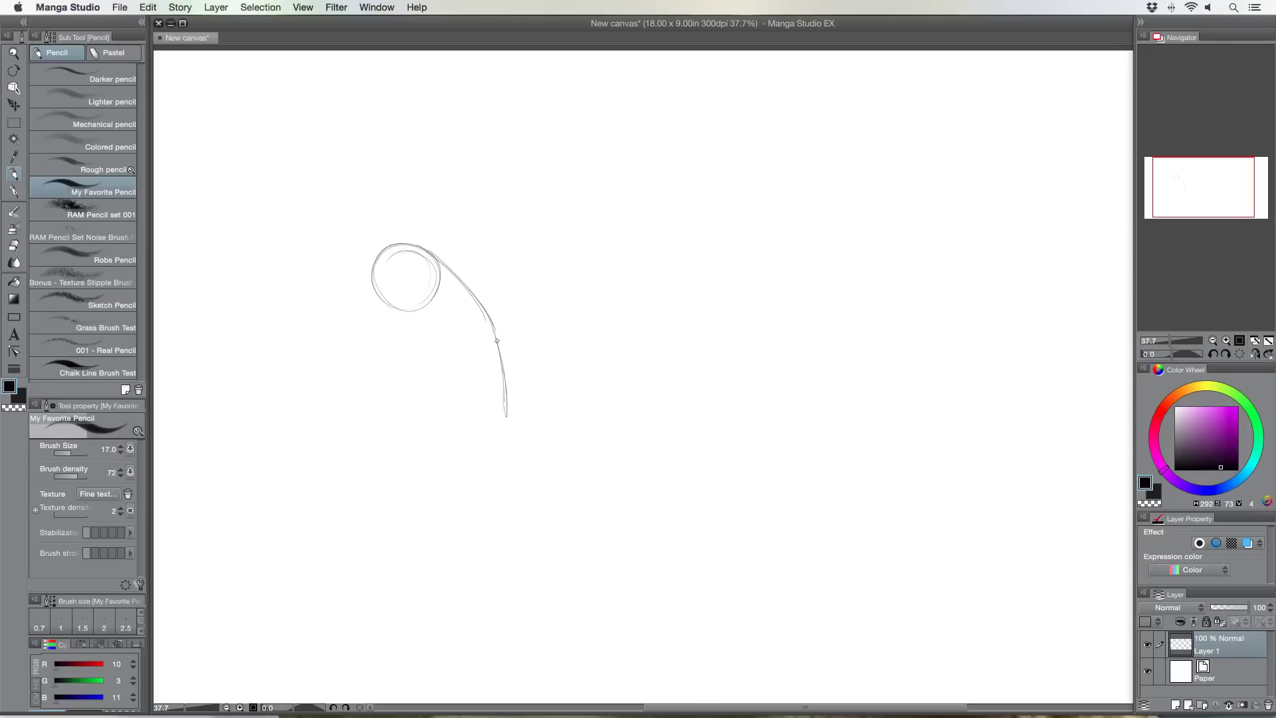
{"action": "mouse_move", "coordinate": [505, 419]}
{"action": "left_mouse_down"}
{"action": "mouse_move", "coordinate": [365, 329]}
{"action": "mouse_move", "coordinate": [354, 291]}
{"action": "left_mouse_up"}
Sketch the first leg's backward-bent knee, curved lower leg, heel spur and long foot below the thigh
{"action": "mouse_move", "coordinate": [503, 369]}
{"action": "left_mouse_down"}
{"action": "mouse_move", "coordinate": [525, 429]}
{"action": "mouse_move", "coordinate": [516, 436]}
{"action": "left_mouse_up"}
{"action": "mouse_move", "coordinate": [480, 392]}
{"action": "left_mouse_down"}
{"action": "mouse_move", "coordinate": [441, 448]}
{"action": "mouse_move", "coordinate": [468, 422]}
{"action": "mouse_move", "coordinate": [439, 460]}
{"action": "mouse_move", "coordinate": [430, 500]}
{"action": "left_mouse_up"}
{"action": "mouse_move", "coordinate": [519, 438]}
{"action": "left_mouse_down"}
{"action": "mouse_move", "coordinate": [483, 457]}
{"action": "mouse_move", "coordinate": [439, 520]}
{"action": "mouse_move", "coordinate": [398, 531]}
{"action": "mouse_move", "coordinate": [431, 561]}
{"action": "left_mouse_up"}
{"action": "mouse_move", "coordinate": [444, 512]}
{"action": "left_mouse_down"}
{"action": "mouse_move", "coordinate": [437, 542]}
{"action": "mouse_move", "coordinate": [491, 582]}
{"action": "mouse_move", "coordinate": [456, 578]}
{"action": "mouse_move", "coordinate": [481, 609]}
{"action": "mouse_move", "coordinate": [514, 599]}
{"action": "mouse_move", "coordinate": [549, 633]}
{"action": "left_mouse_up"}
{"action": "mouse_move", "coordinate": [546, 630]}
{"action": "left_mouse_down"}
{"action": "mouse_move", "coordinate": [479, 618]}
{"action": "mouse_move", "coordinate": [472, 594]}
{"action": "left_mouse_up"}
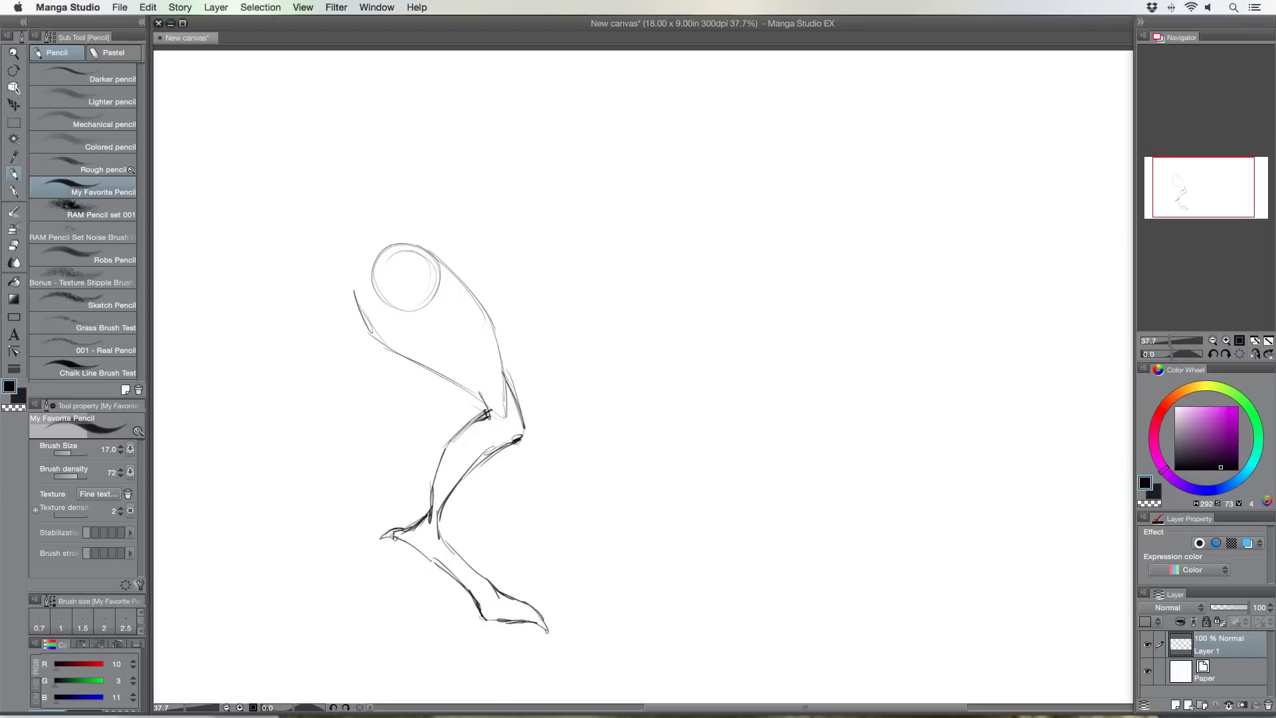
Add a second toe line to the foot and reinforce the thigh contours up to the hip
{"action": "left_click_drag", "start_coordinate": [436, 525], "coordinate": [553, 614]}
{"action": "mouse_move", "coordinate": [525, 435]}
{"action": "left_mouse_down"}
{"action": "mouse_move", "coordinate": [486, 312]}
{"action": "mouse_move", "coordinate": [444, 262]}
{"action": "mouse_move", "coordinate": [387, 233]}
{"action": "mouse_move", "coordinate": [426, 250]}
{"action": "left_mouse_up"}
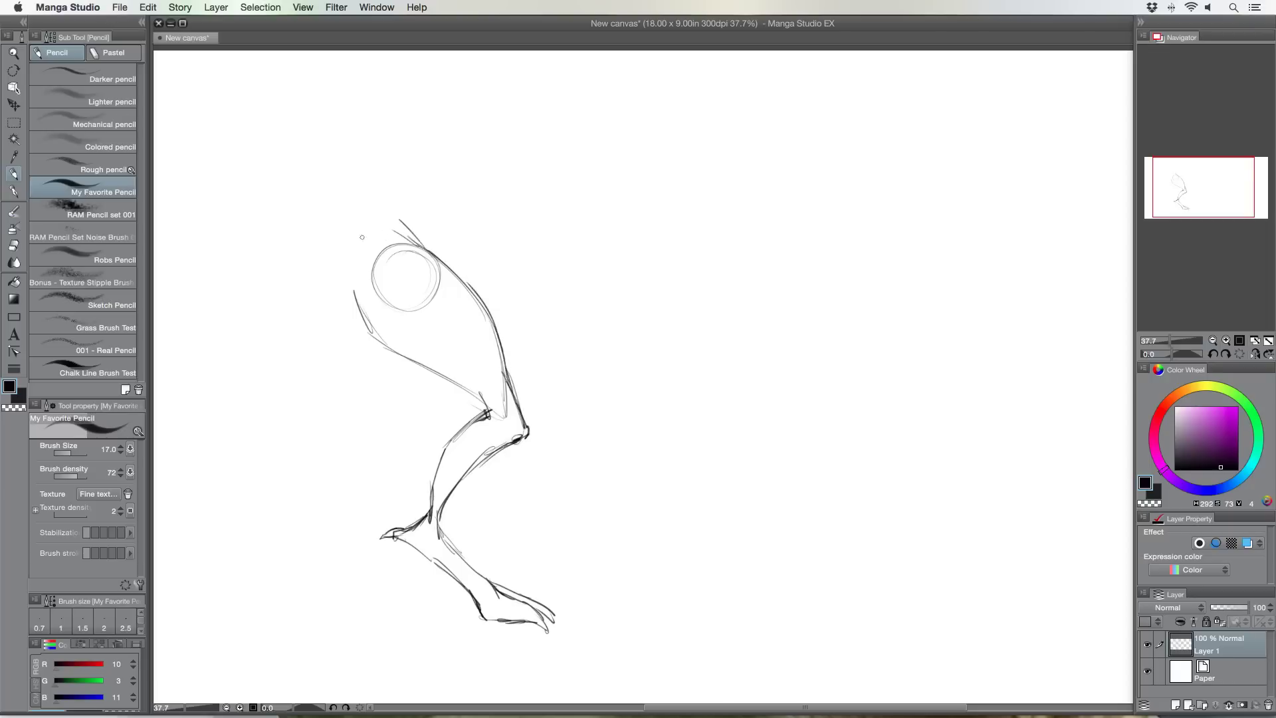
{"action": "mouse_move", "coordinate": [353, 319]}
{"action": "left_mouse_down"}
{"action": "mouse_move", "coordinate": [394, 350]}
{"action": "mouse_move", "coordinate": [360, 330]}
{"action": "left_mouse_up"}
Lasso the first leg sketch, scale it to 50% and park it in the canvas's upper-right area, then deselect
{"action": "left_click", "coordinate": [14, 122]}
{"action": "left_click", "coordinate": [56, 123]}
{"action": "mouse_move", "coordinate": [325, 319]}
{"action": "left_mouse_down"}
{"action": "mouse_move", "coordinate": [620, 487]}
{"action": "mouse_move", "coordinate": [486, 670]}
{"action": "mouse_move", "coordinate": [324, 425]}
{"action": "left_mouse_up"}
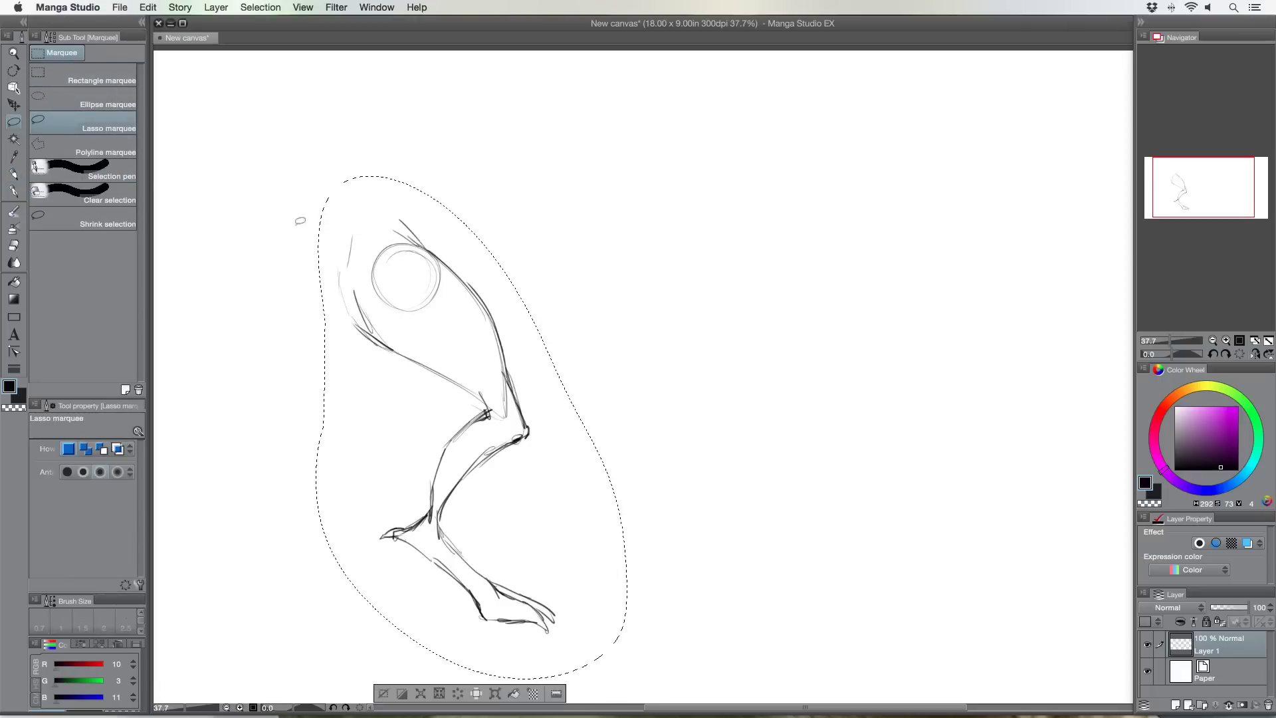
{"action": "key", "text": "super+t"}
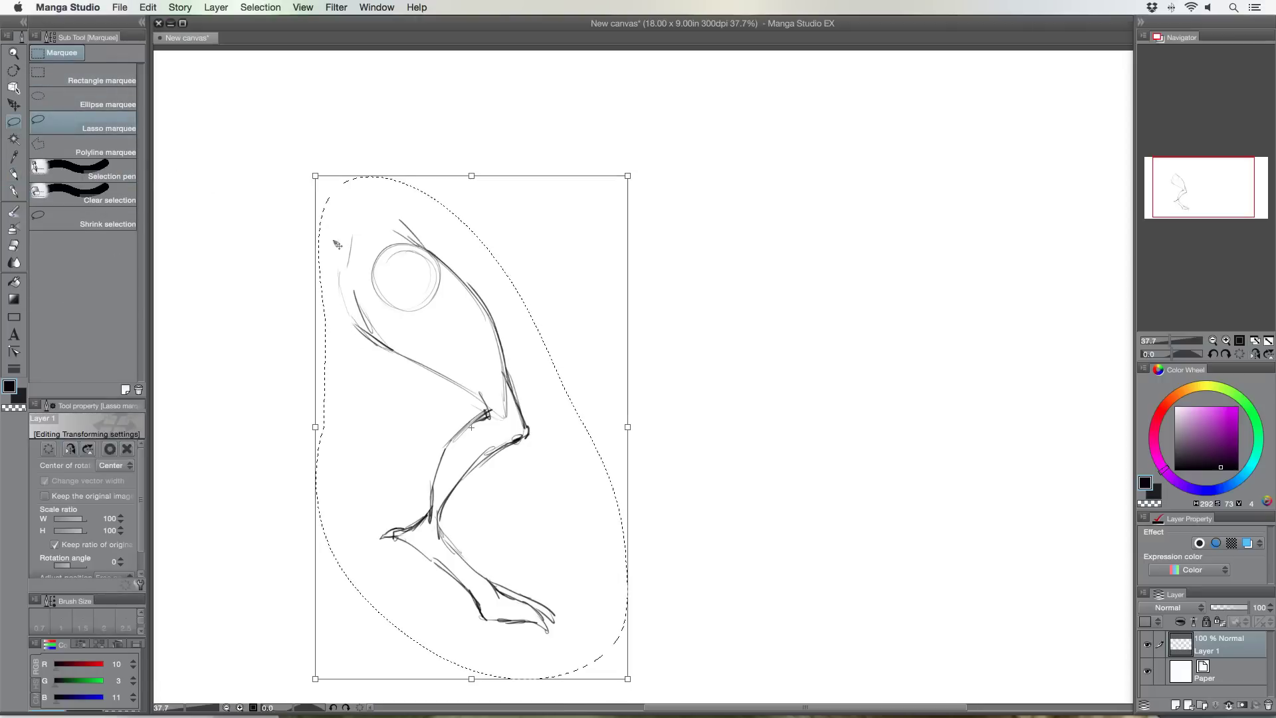
{"action": "mouse_move", "coordinate": [315, 175]}
{"action": "left_mouse_down"}
{"action": "mouse_move", "coordinate": [469, 427]}
{"action": "mouse_move", "coordinate": [454, 428]}
{"action": "left_mouse_up"}
{"action": "mouse_move", "coordinate": [505, 494]}
{"action": "left_mouse_down"}
{"action": "mouse_move", "coordinate": [569, 418]}
{"action": "mouse_move", "coordinate": [976, 141]}
{"action": "left_mouse_up"}
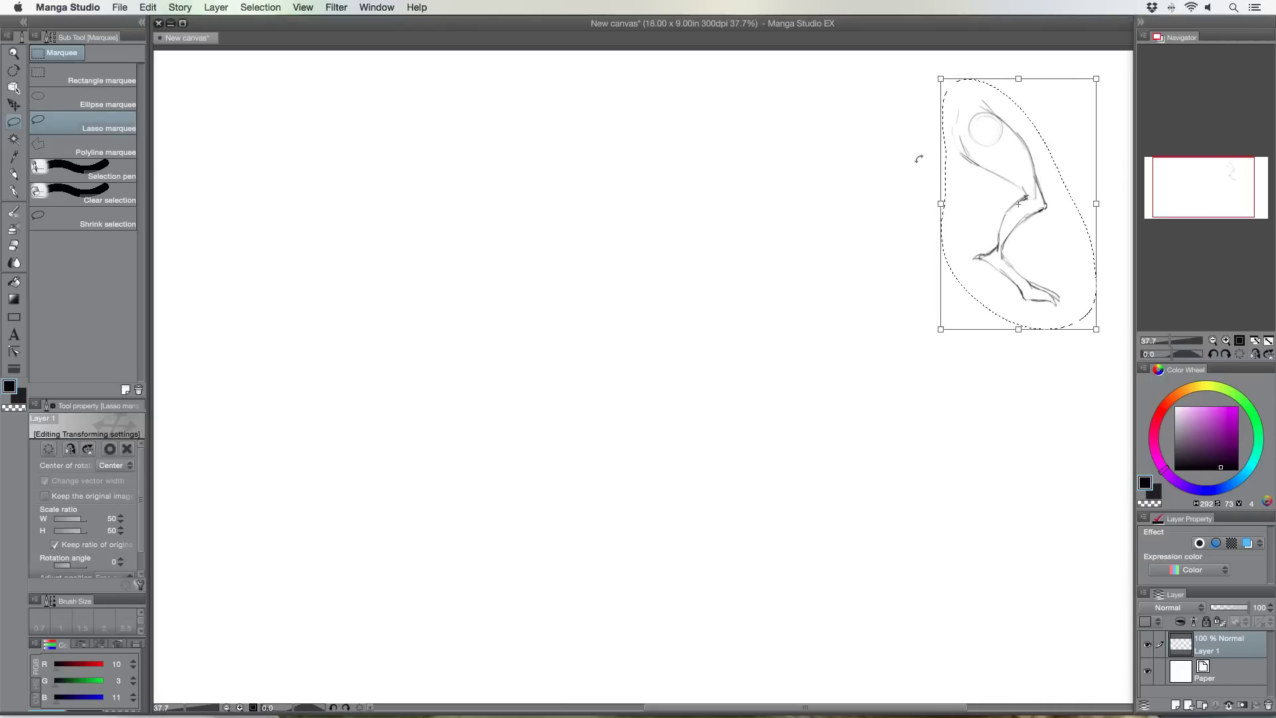
{"action": "key", "text": "Return"}
{"action": "key", "text": "super+d"}
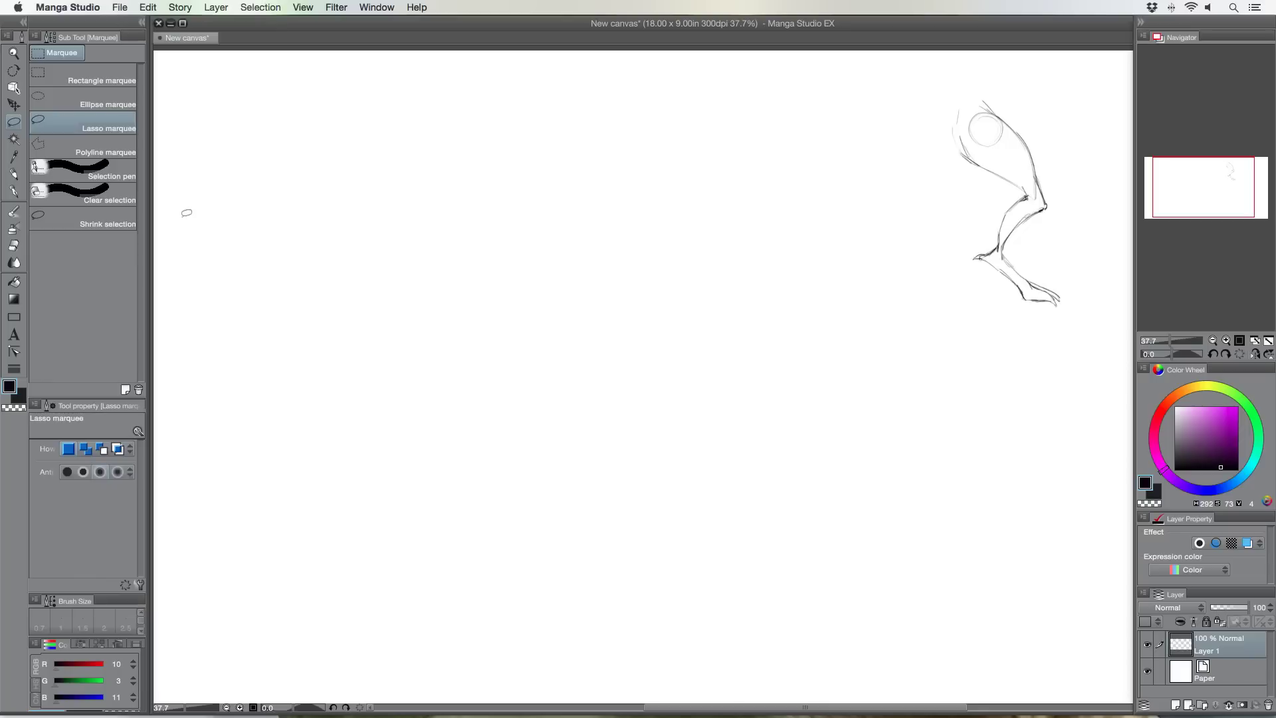
Sketch a second leg mid-canvas with a curved thigh edge, a tubular middle segment and a banded joint below it
{"action": "left_click", "coordinate": [14, 174]}
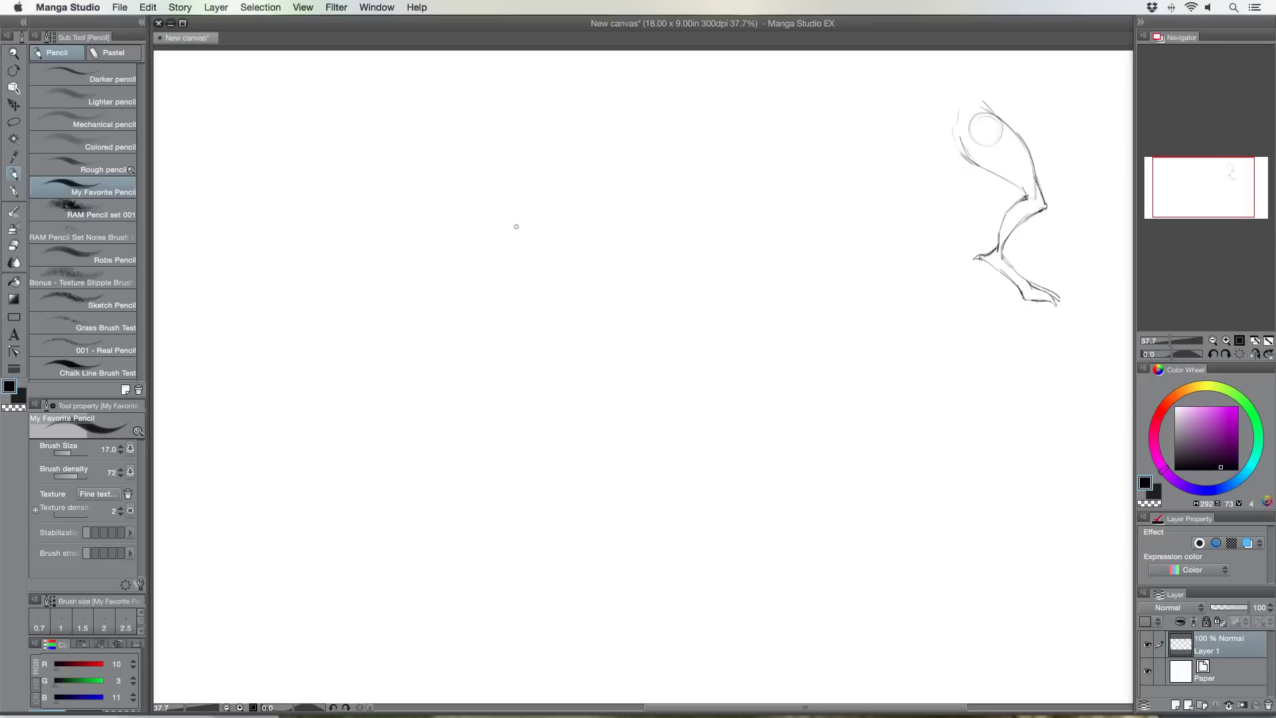
{"action": "mouse_move", "coordinate": [529, 216]}
{"action": "left_mouse_down"}
{"action": "mouse_move", "coordinate": [604, 326]}
{"action": "mouse_move", "coordinate": [579, 353]}
{"action": "mouse_move", "coordinate": [603, 353]}
{"action": "mouse_move", "coordinate": [581, 371]}
{"action": "mouse_move", "coordinate": [598, 360]}
{"action": "mouse_move", "coordinate": [549, 399]}
{"action": "left_mouse_up"}
{"action": "mouse_move", "coordinate": [607, 357]}
{"action": "left_mouse_down"}
{"action": "mouse_move", "coordinate": [530, 421]}
{"action": "mouse_move", "coordinate": [557, 360]}
{"action": "left_mouse_up"}
{"action": "mouse_move", "coordinate": [526, 402]}
{"action": "left_mouse_down"}
{"action": "mouse_move", "coordinate": [520, 375]}
{"action": "mouse_move", "coordinate": [552, 340]}
{"action": "mouse_move", "coordinate": [532, 347]}
{"action": "mouse_move", "coordinate": [585, 487]}
{"action": "left_mouse_up"}
{"action": "mouse_move", "coordinate": [539, 407]}
{"action": "left_mouse_down"}
{"action": "mouse_move", "coordinate": [529, 491]}
{"action": "mouse_move", "coordinate": [596, 483]}
{"action": "mouse_move", "coordinate": [530, 500]}
{"action": "mouse_move", "coordinate": [578, 518]}
{"action": "mouse_move", "coordinate": [526, 498]}
{"action": "mouse_move", "coordinate": [592, 526]}
{"action": "mouse_move", "coordinate": [585, 506]}
{"action": "mouse_move", "coordinate": [550, 572]}
{"action": "left_mouse_up"}
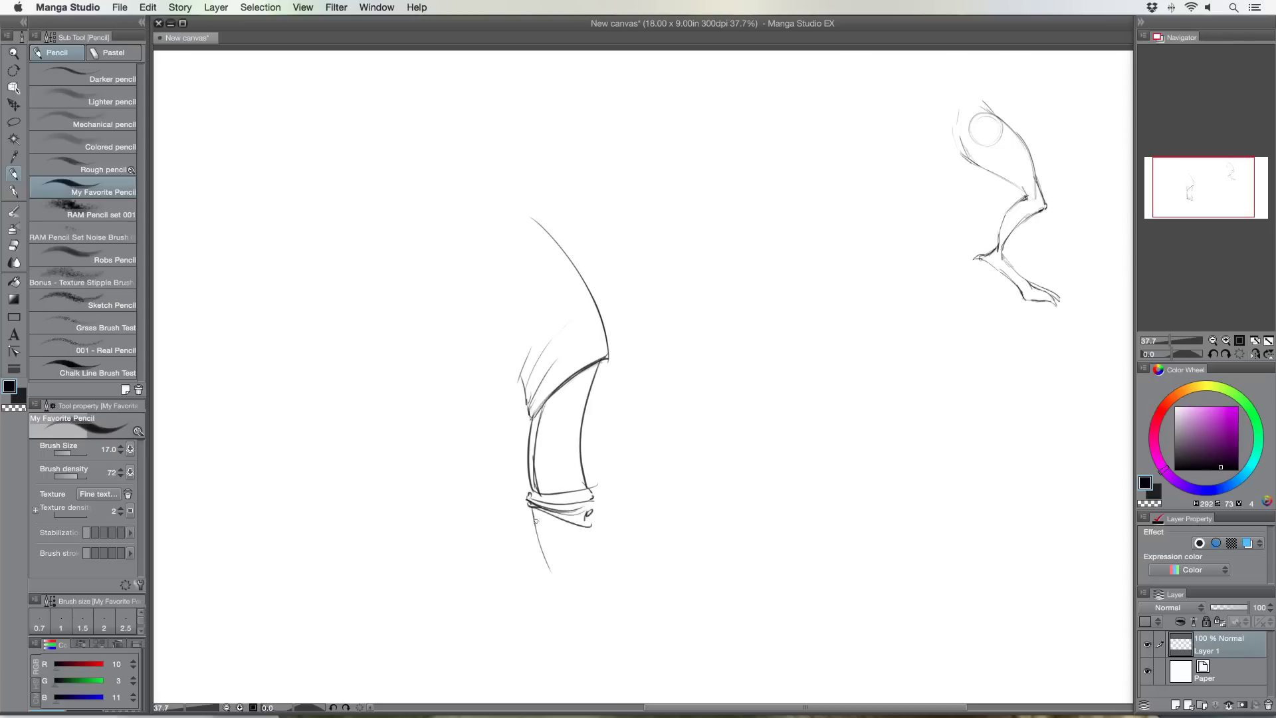
Extend the second leg with a curved lower segment, a banded ankle and a thin jointed foot ending in a claw
{"action": "left_click_drag", "start_coordinate": [532, 513], "coordinate": [597, 625]}
{"action": "mouse_move", "coordinate": [582, 525]}
{"action": "left_mouse_down"}
{"action": "mouse_move", "coordinate": [618, 589]}
{"action": "mouse_move", "coordinate": [588, 623]}
{"action": "mouse_move", "coordinate": [620, 593]}
{"action": "mouse_move", "coordinate": [594, 631]}
{"action": "mouse_move", "coordinate": [629, 595]}
{"action": "mouse_move", "coordinate": [608, 626]}
{"action": "mouse_move", "coordinate": [600, 621]}
{"action": "mouse_move", "coordinate": [633, 600]}
{"action": "mouse_move", "coordinate": [593, 631]}
{"action": "left_mouse_up"}
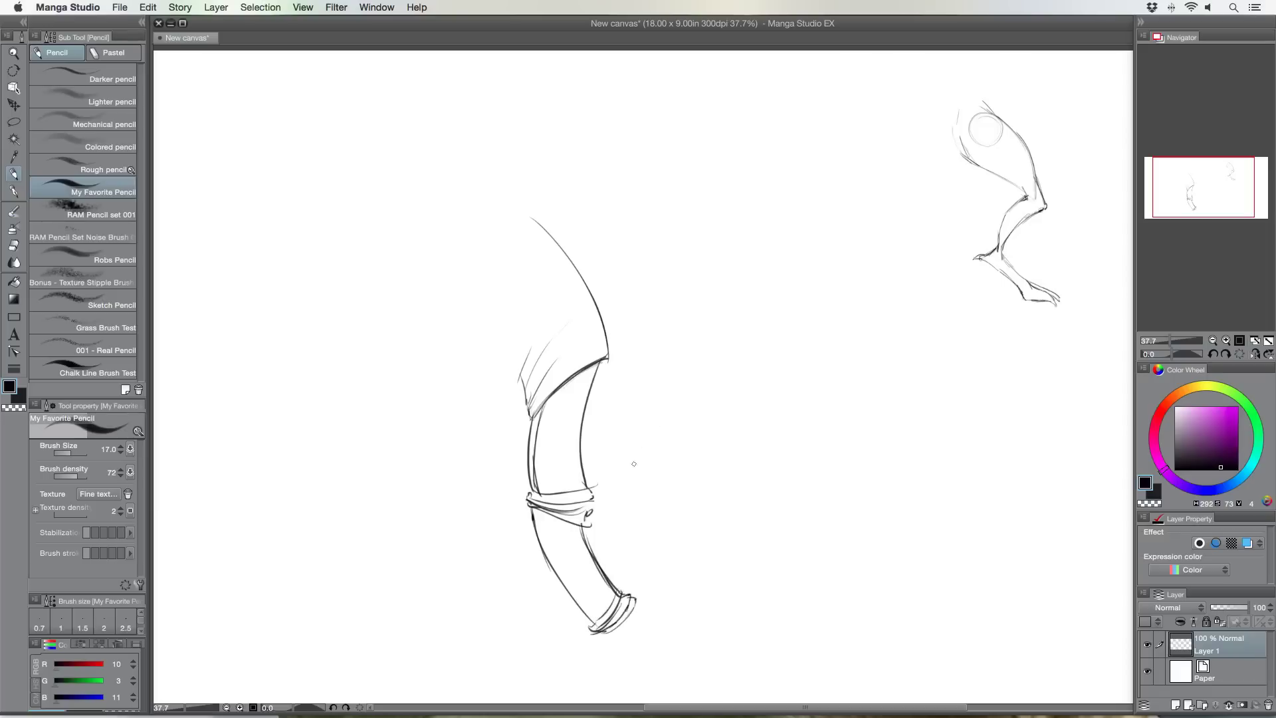
{"action": "mouse_move", "coordinate": [598, 633]}
{"action": "left_mouse_down"}
{"action": "mouse_move", "coordinate": [651, 628]}
{"action": "mouse_move", "coordinate": [689, 585]}
{"action": "mouse_move", "coordinate": [660, 626]}
{"action": "left_mouse_up"}
{"action": "mouse_move", "coordinate": [698, 574]}
{"action": "left_mouse_down"}
{"action": "mouse_move", "coordinate": [682, 609]}
{"action": "mouse_move", "coordinate": [703, 576]}
{"action": "mouse_move", "coordinate": [739, 606]}
{"action": "mouse_move", "coordinate": [708, 589]}
{"action": "mouse_move", "coordinate": [734, 620]}
{"action": "mouse_move", "coordinate": [759, 621]}
{"action": "mouse_move", "coordinate": [745, 629]}
{"action": "mouse_move", "coordinate": [793, 611]}
{"action": "mouse_move", "coordinate": [811, 630]}
{"action": "mouse_move", "coordinate": [792, 611]}
{"action": "mouse_move", "coordinate": [762, 633]}
{"action": "left_mouse_up"}
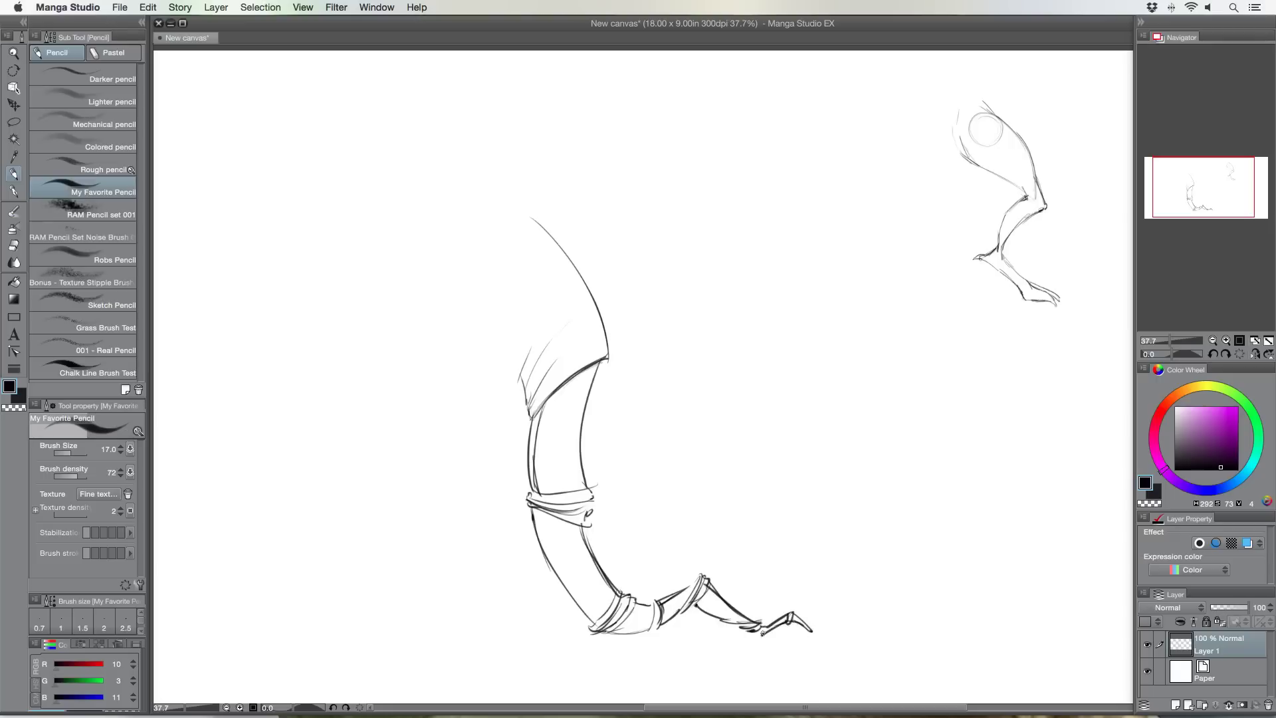
Draw overlapping armour-like plates on the second leg's thigh, closing them in a pointed tip at the hip
{"action": "mouse_move", "coordinate": [545, 513]}
{"action": "left_mouse_down"}
{"action": "mouse_move", "coordinate": [580, 521]}
{"action": "mouse_move", "coordinate": [539, 486]}
{"action": "left_mouse_up"}
{"action": "mouse_move", "coordinate": [607, 331]}
{"action": "left_mouse_down"}
{"action": "mouse_move", "coordinate": [610, 347]}
{"action": "mouse_move", "coordinate": [577, 339]}
{"action": "mouse_move", "coordinate": [589, 302]}
{"action": "left_mouse_up"}
{"action": "left_click_drag", "start_coordinate": [524, 330], "coordinate": [516, 367]}
{"action": "left_click_drag", "start_coordinate": [542, 305], "coordinate": [512, 366]}
{"action": "mouse_move", "coordinate": [556, 232]}
{"action": "left_mouse_down"}
{"action": "mouse_move", "coordinate": [570, 253]}
{"action": "mouse_move", "coordinate": [502, 364]}
{"action": "mouse_move", "coordinate": [532, 217]}
{"action": "mouse_move", "coordinate": [566, 227]}
{"action": "mouse_move", "coordinate": [532, 199]}
{"action": "mouse_move", "coordinate": [509, 240]}
{"action": "mouse_move", "coordinate": [490, 349]}
{"action": "mouse_move", "coordinate": [526, 287]}
{"action": "left_mouse_up"}
{"action": "left_click_drag", "start_coordinate": [542, 265], "coordinate": [531, 284]}
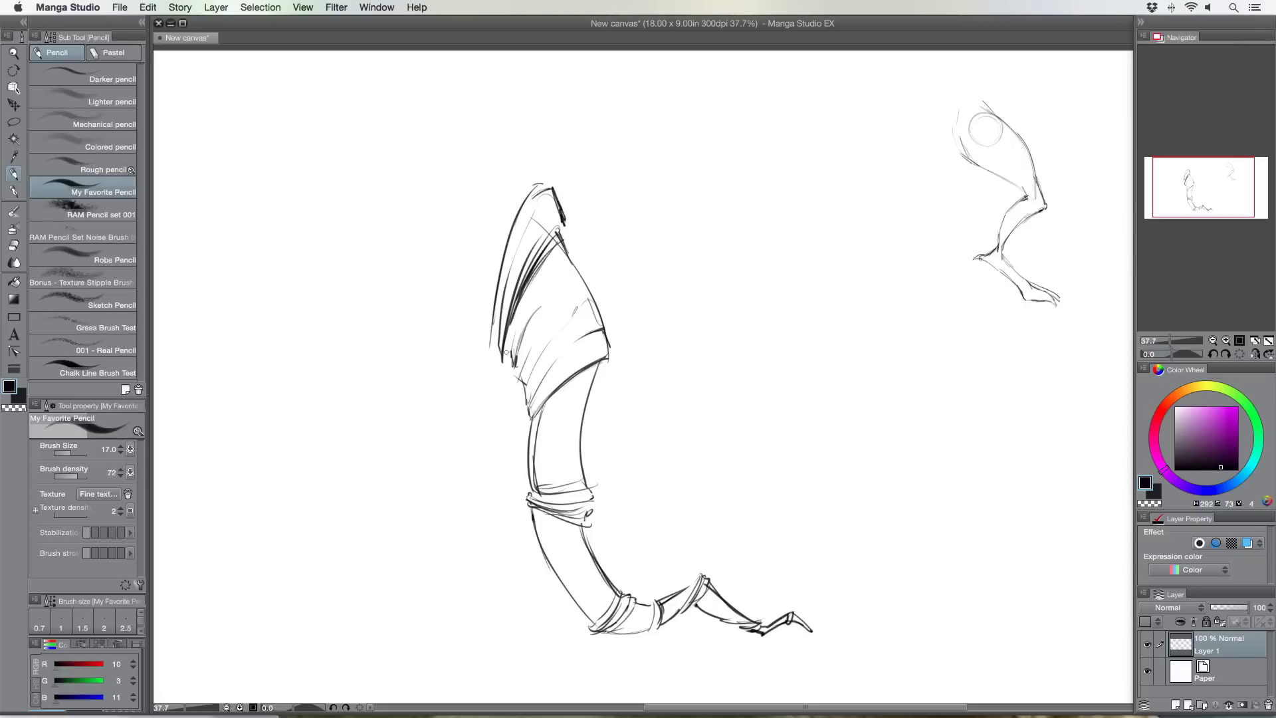
Lasso the second leg sketch, shrink it and place it directly below the first leg, then deselect
{"action": "key", "text": "m"}
{"action": "mouse_move", "coordinate": [447, 303]}
{"action": "left_mouse_down"}
{"action": "mouse_move", "coordinate": [716, 416]}
{"action": "mouse_move", "coordinate": [609, 692]}
{"action": "mouse_move", "coordinate": [412, 338]}
{"action": "left_mouse_up"}
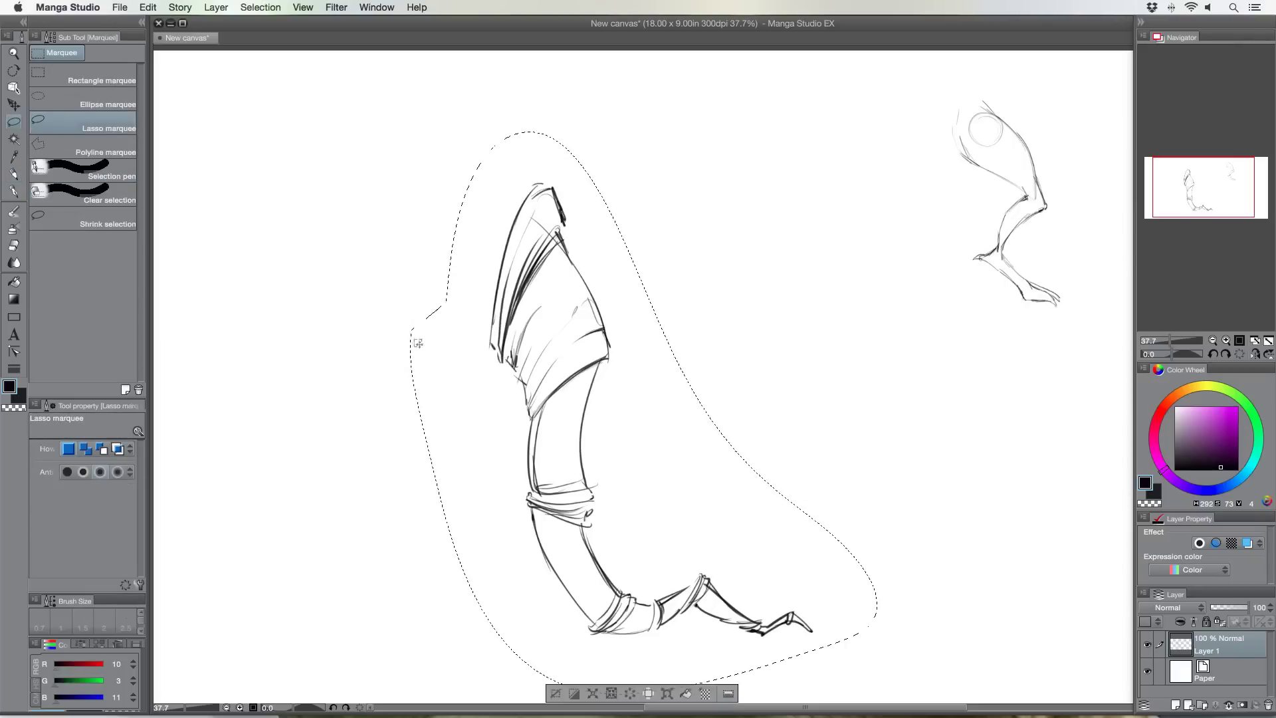
{"action": "key", "text": "ctrl+t"}
{"action": "left_click_drag", "start_coordinate": [409, 133], "coordinate": [695, 460]}
{"action": "left_click_drag", "start_coordinate": [764, 518], "coordinate": [976, 350]}
{"action": "key", "text": "Return"}
{"action": "key", "text": "super+d"}
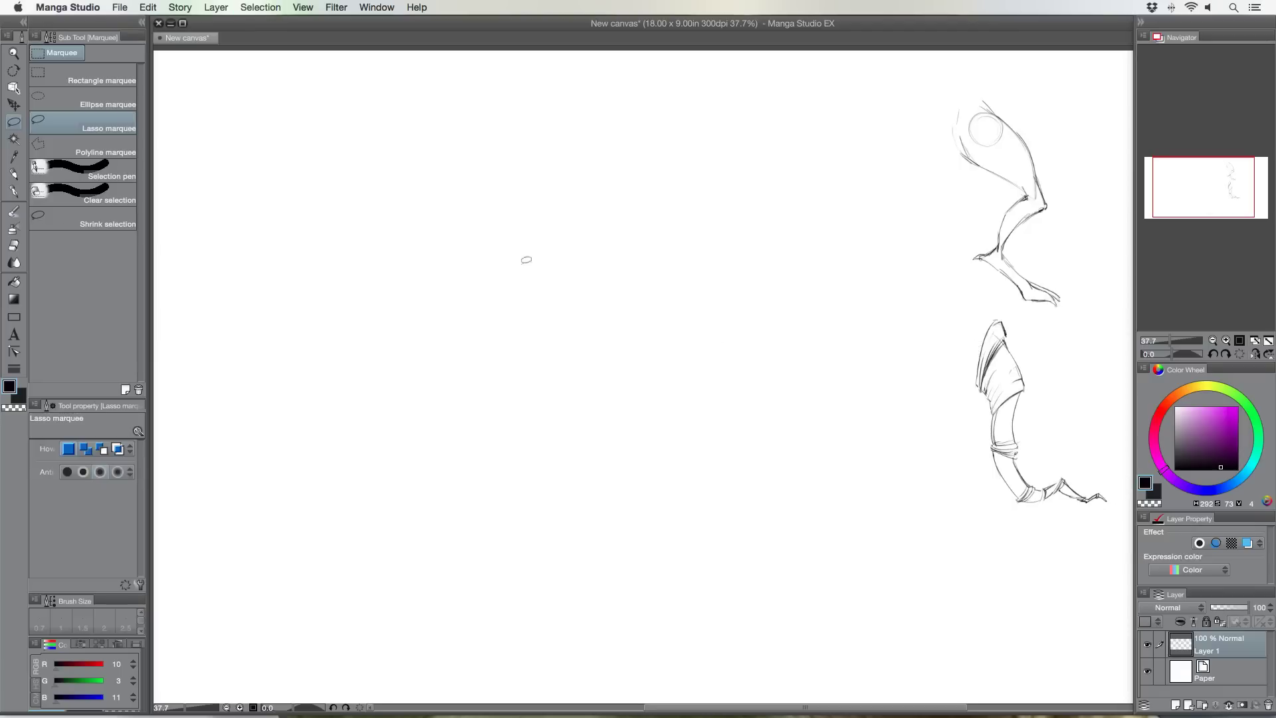
Sketch a third, slender leg mid-canvas, drawing both thigh contours down through the knee to the calf
{"action": "left_click", "coordinate": [13, 173]}
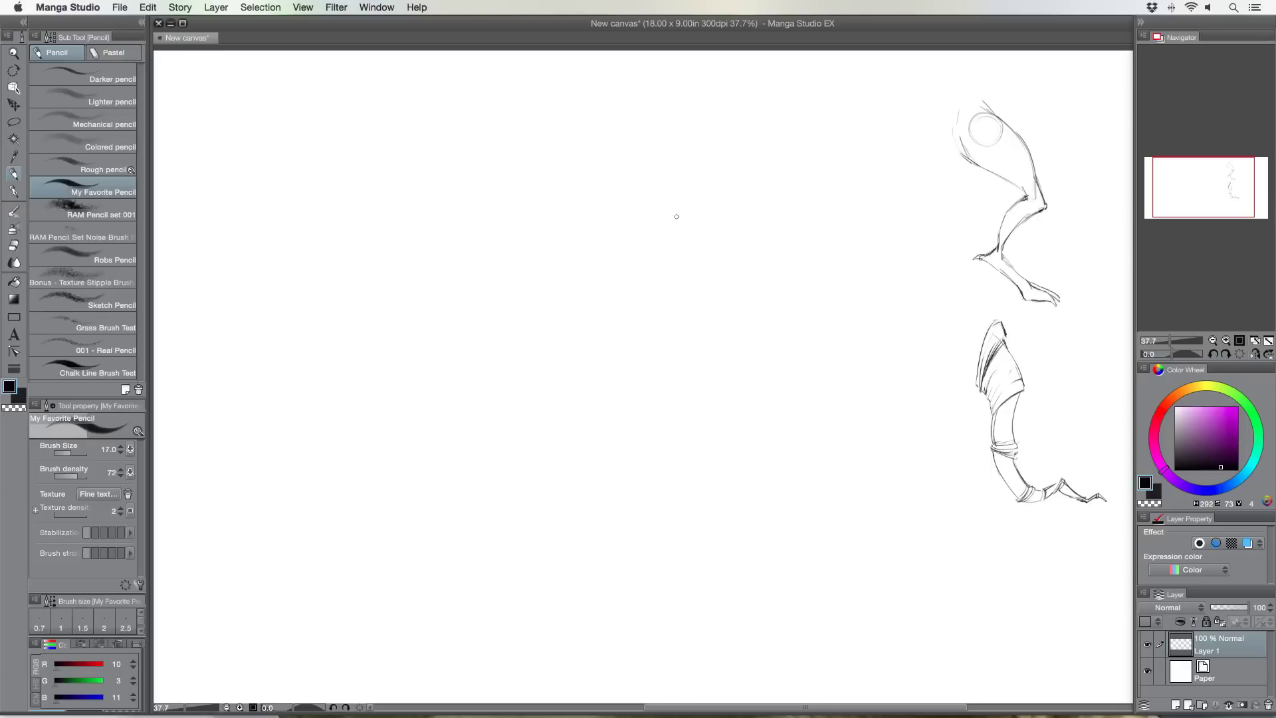
{"action": "left_click_drag", "start_coordinate": [611, 265], "coordinate": [638, 364]}
{"action": "left_click_drag", "start_coordinate": [621, 302], "coordinate": [643, 379]}
{"action": "mouse_move", "coordinate": [657, 198]}
{"action": "left_mouse_down"}
{"action": "mouse_move", "coordinate": [696, 293]}
{"action": "mouse_move", "coordinate": [689, 341]}
{"action": "left_mouse_up"}
{"action": "mouse_move", "coordinate": [695, 284]}
{"action": "left_mouse_down"}
{"action": "mouse_move", "coordinate": [685, 388]}
{"action": "mouse_move", "coordinate": [653, 399]}
{"action": "left_mouse_up"}
{"action": "left_click_drag", "start_coordinate": [614, 284], "coordinate": [642, 373]}
{"action": "mouse_move", "coordinate": [670, 228]}
{"action": "left_mouse_down"}
{"action": "mouse_move", "coordinate": [695, 300]}
{"action": "mouse_move", "coordinate": [688, 400]}
{"action": "mouse_move", "coordinate": [731, 465]}
{"action": "left_mouse_up"}
{"action": "left_click_drag", "start_coordinate": [649, 389], "coordinate": [707, 540]}
Taper the third leg's calf and shin contours down to a narrow ankle with heavier strokes
{"action": "left_click_drag", "start_coordinate": [731, 455], "coordinate": [726, 567]}
{"action": "left_click_drag", "start_coordinate": [698, 512], "coordinate": [721, 595]}
{"action": "left_click_drag", "start_coordinate": [686, 491], "coordinate": [717, 584]}
{"action": "left_click_drag", "start_coordinate": [731, 495], "coordinate": [735, 599]}
{"action": "mouse_move", "coordinate": [688, 482]}
{"action": "left_mouse_down"}
{"action": "mouse_move", "coordinate": [742, 617]}
{"action": "mouse_move", "coordinate": [721, 610]}
{"action": "left_mouse_up"}
{"action": "left_click_drag", "start_coordinate": [711, 562], "coordinate": [718, 593]}
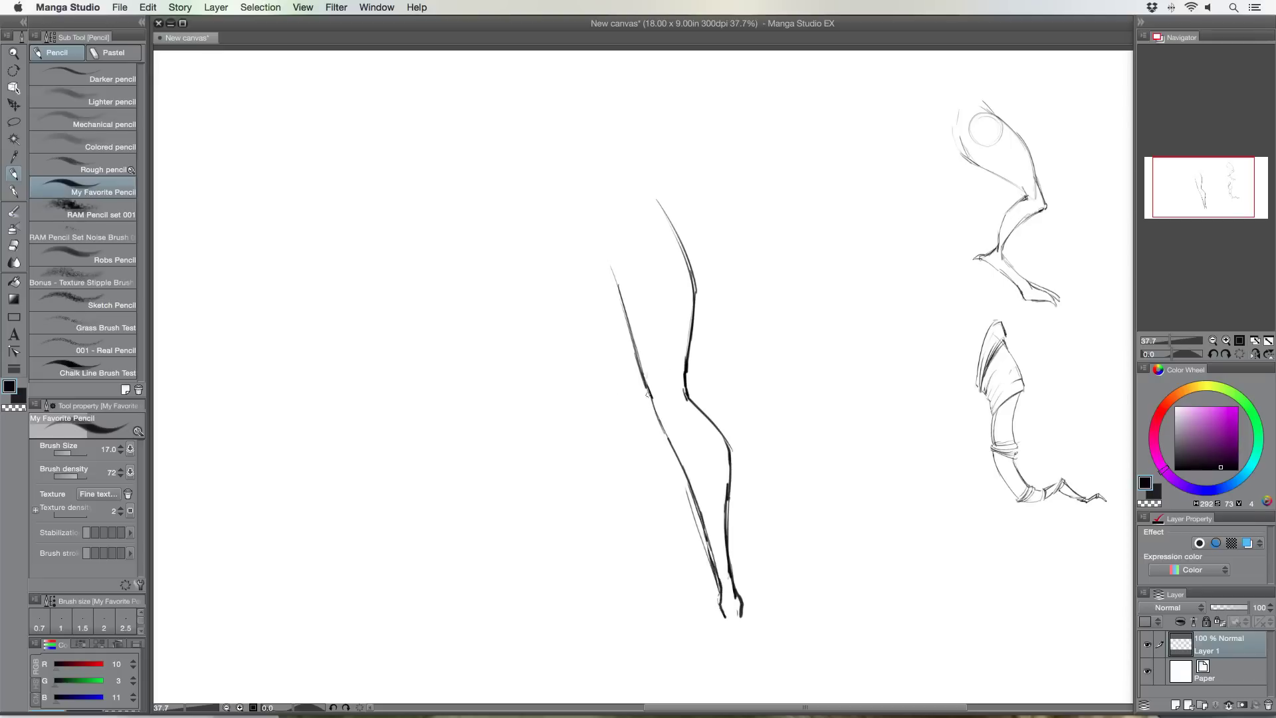
Lasso the third leg sketch and move it higher on the canvas
{"action": "left_click", "coordinate": [13, 120]}
{"action": "mouse_move", "coordinate": [585, 300]}
{"action": "left_mouse_down"}
{"action": "mouse_move", "coordinate": [583, 194]}
{"action": "mouse_move", "coordinate": [708, 638]}
{"action": "mouse_move", "coordinate": [584, 399]}
{"action": "left_mouse_up"}
{"action": "left_click", "coordinate": [720, 673]}
{"action": "left_click_drag", "start_coordinate": [657, 419], "coordinate": [622, 325]}
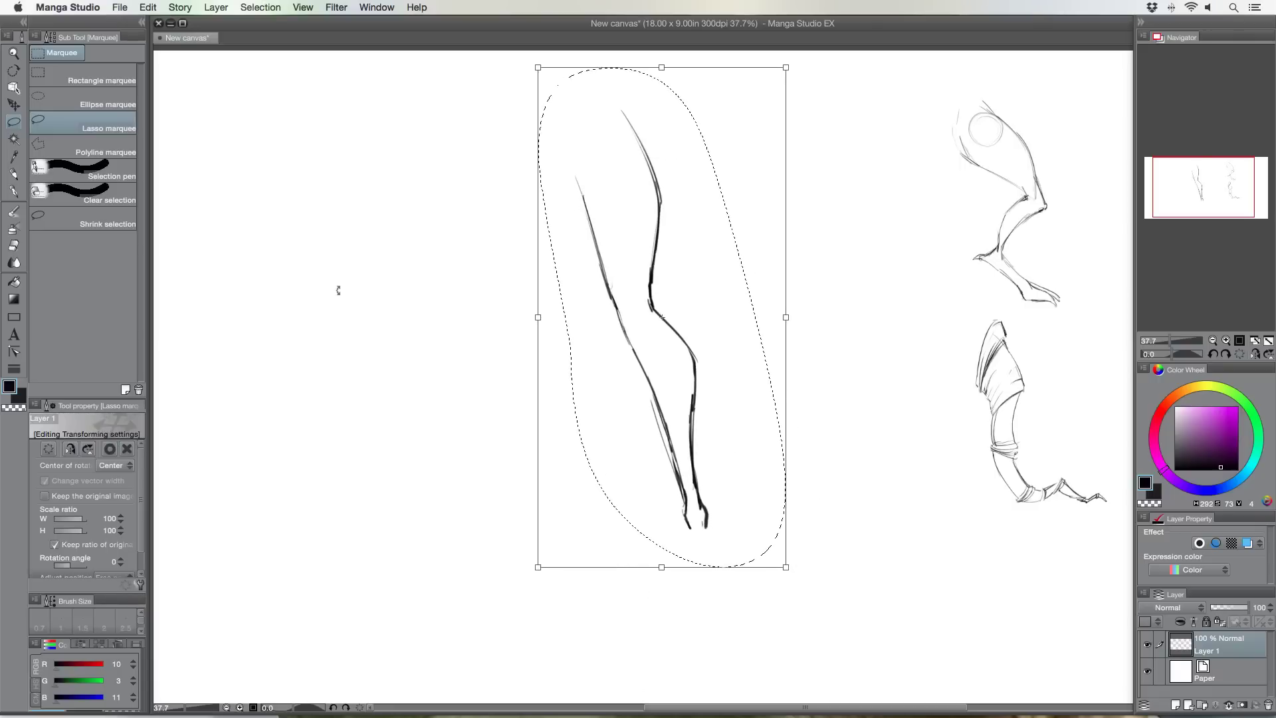
{"action": "key", "text": "Return"}
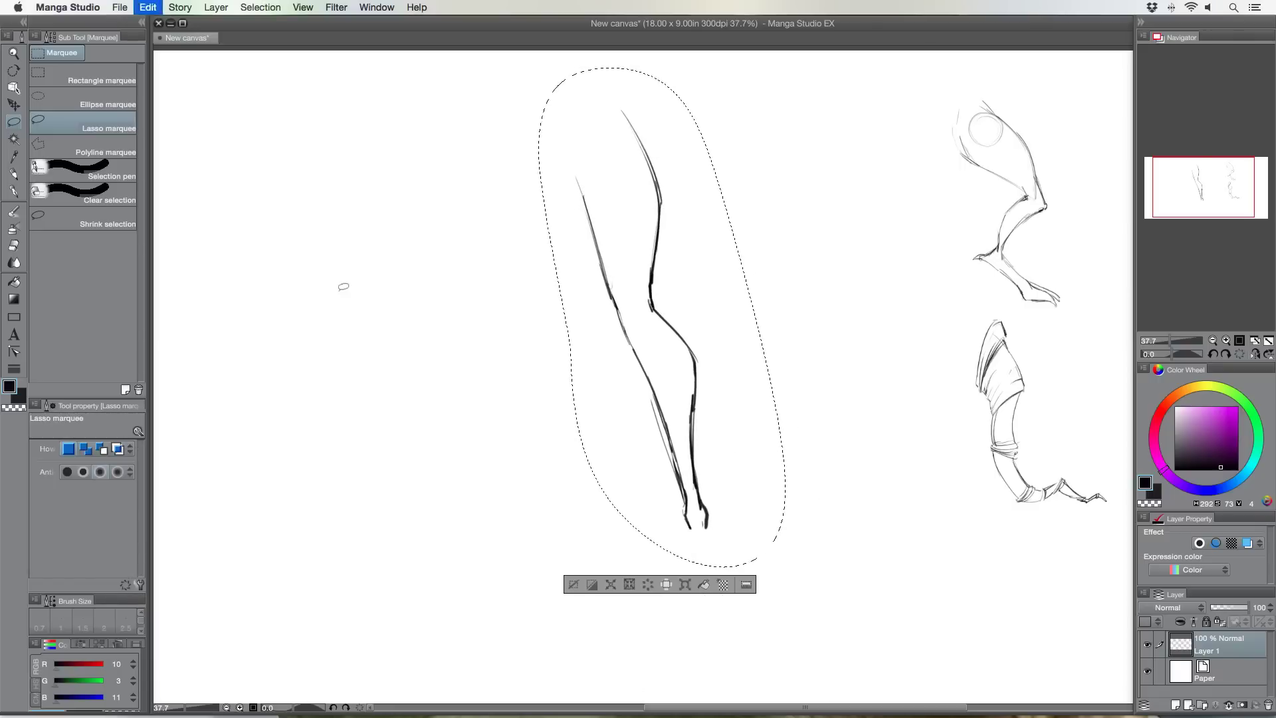
Scale the selected third leg to 82%, deselect it and return to the Pencil tool
{"action": "key", "text": "super+t"}
{"action": "left_click_drag", "start_coordinate": [538, 67], "coordinate": [582, 160]}
{"action": "left_click_drag", "start_coordinate": [631, 302], "coordinate": [597, 228]}
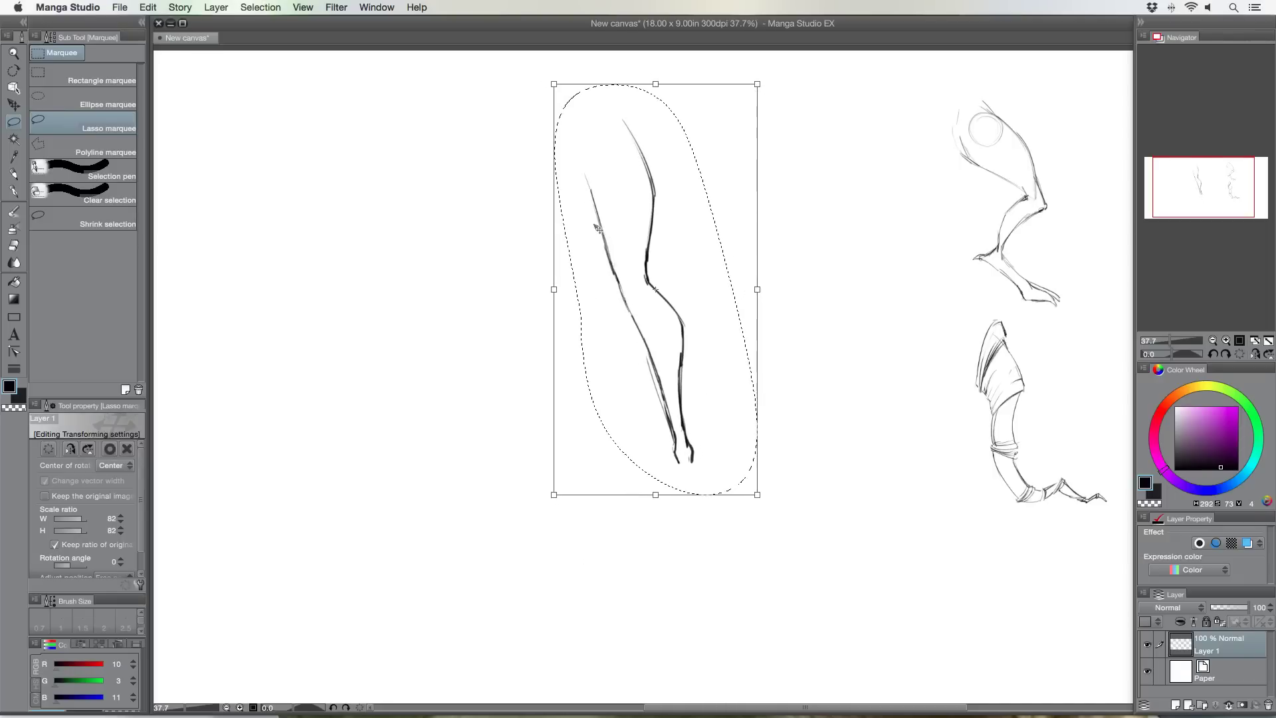
{"action": "key", "text": "Return"}
{"action": "key", "text": "ctrl+d"}
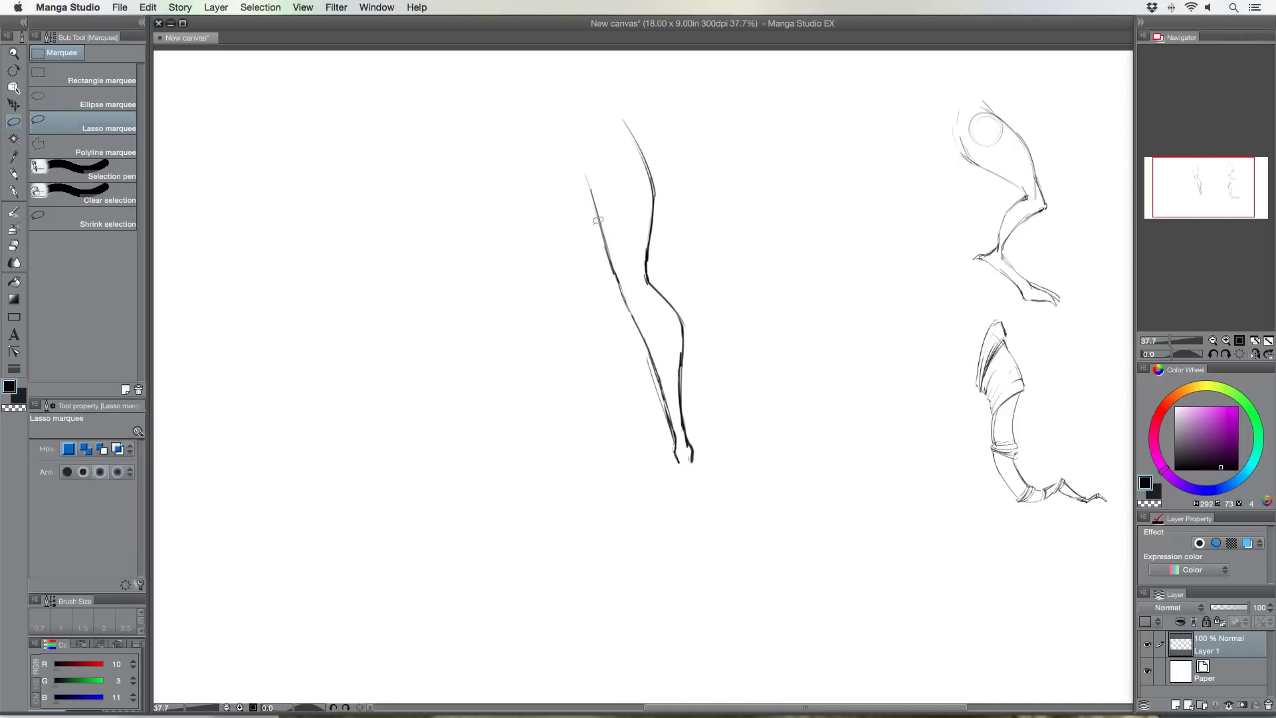
{"action": "left_click", "coordinate": [14, 172]}
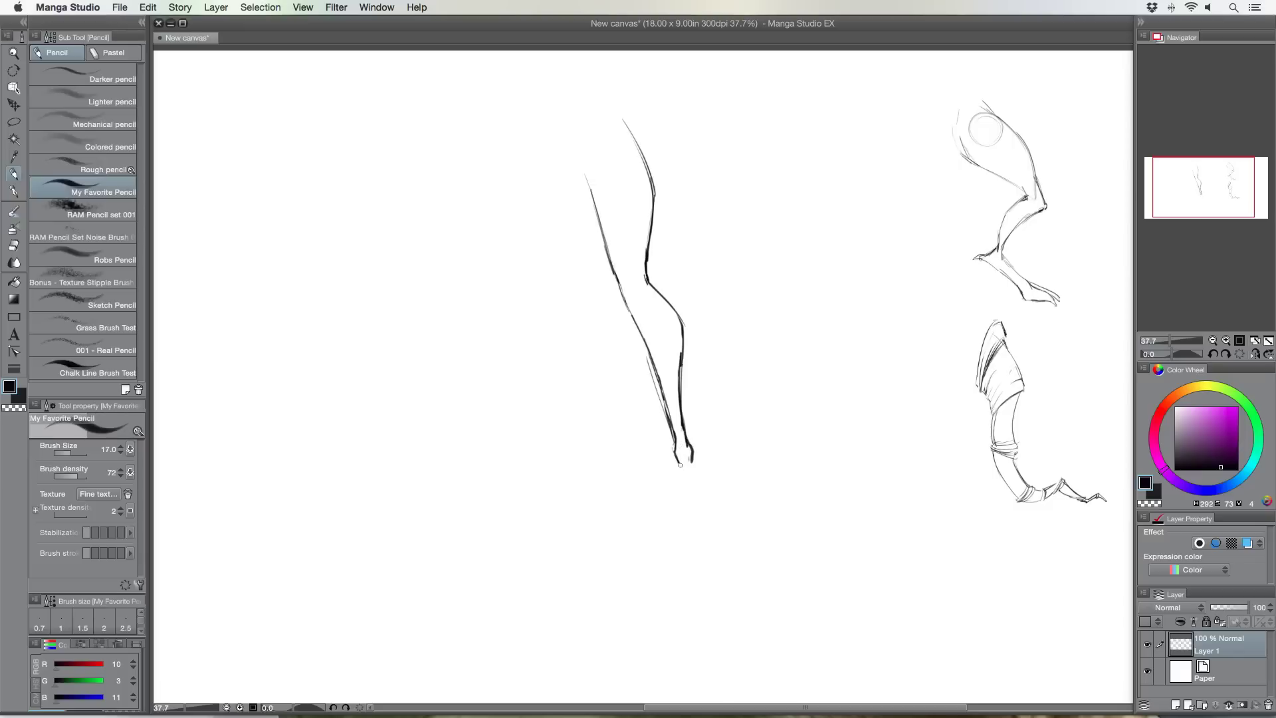
{"action": "mouse_move", "coordinate": [678, 468]}
{"action": "left_mouse_down"}
{"action": "mouse_move", "coordinate": [683, 510]}
{"action": "mouse_move", "coordinate": [718, 512]}
{"action": "mouse_move", "coordinate": [702, 543]}
{"action": "left_mouse_up"}
{"action": "left_click_drag", "start_coordinate": [709, 536], "coordinate": [678, 514]}
{"action": "key", "text": "super+z"}
{"action": "key", "text": "super+z"}
{"action": "key", "text": "super+z"}
Draw a long, thin foot slanting down from the third leg's ankle, with a hooked front claw and a small rear claw
{"action": "mouse_move", "coordinate": [677, 460]}
{"action": "left_mouse_down"}
{"action": "mouse_move", "coordinate": [725, 525]}
{"action": "mouse_move", "coordinate": [734, 509]}
{"action": "mouse_move", "coordinate": [738, 518]}
{"action": "left_mouse_up"}
{"action": "mouse_move", "coordinate": [678, 464]}
{"action": "left_mouse_down"}
{"action": "mouse_move", "coordinate": [727, 539]}
{"action": "mouse_move", "coordinate": [746, 527]}
{"action": "mouse_move", "coordinate": [735, 541]}
{"action": "mouse_move", "coordinate": [748, 542]}
{"action": "left_mouse_up"}
{"action": "mouse_move", "coordinate": [742, 528]}
{"action": "left_mouse_down"}
{"action": "mouse_move", "coordinate": [770, 522]}
{"action": "mouse_move", "coordinate": [784, 546]}
{"action": "mouse_move", "coordinate": [715, 532]}
{"action": "left_mouse_up"}
{"action": "left_click_drag", "start_coordinate": [715, 532], "coordinate": [722, 535]}
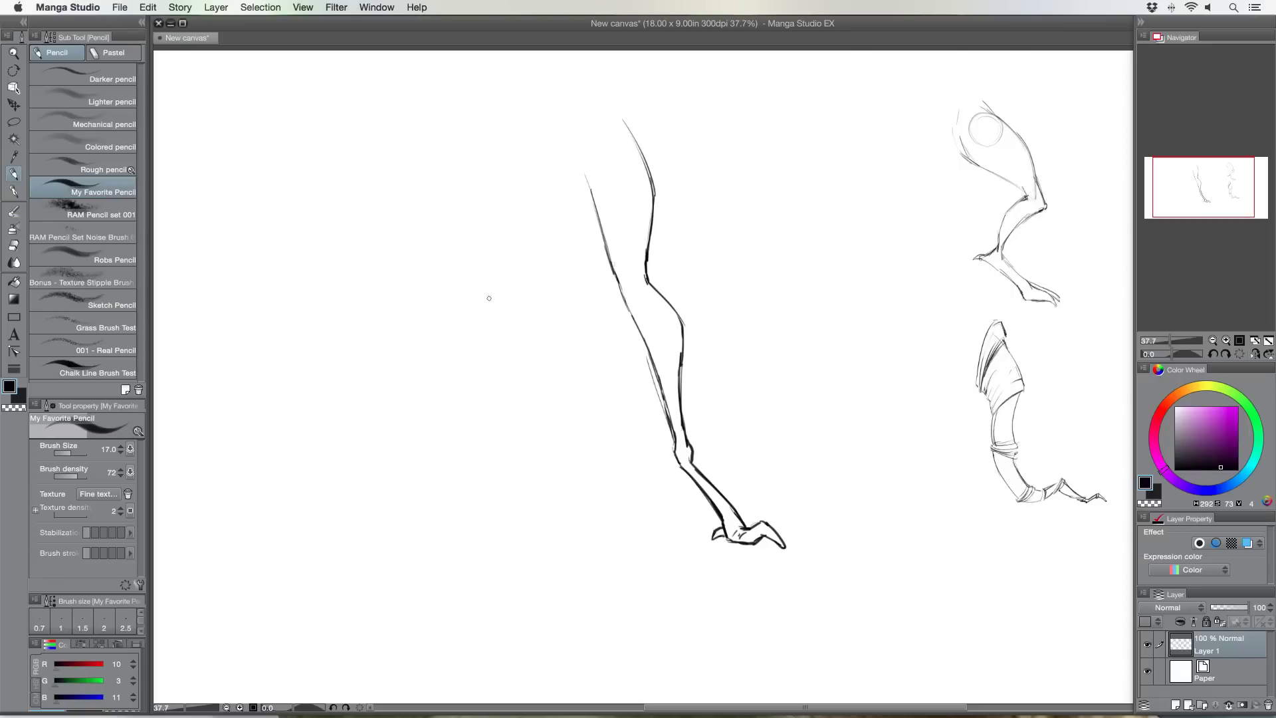
Add a heel spur, kneecap marks and a calf line to the third leg, and extend its thigh contours upward
{"action": "left_click_drag", "start_coordinate": [677, 457], "coordinate": [684, 473]}
{"action": "left_click_drag", "start_coordinate": [646, 288], "coordinate": [644, 309]}
{"action": "left_click_drag", "start_coordinate": [610, 262], "coordinate": [625, 282]}
{"action": "left_click_drag", "start_coordinate": [653, 331], "coordinate": [661, 386]}
{"action": "mouse_move", "coordinate": [593, 200]}
{"action": "left_mouse_down"}
{"action": "mouse_move", "coordinate": [579, 158]}
{"action": "mouse_move", "coordinate": [592, 190]}
{"action": "left_mouse_up"}
{"action": "left_click_drag", "start_coordinate": [618, 105], "coordinate": [652, 203]}
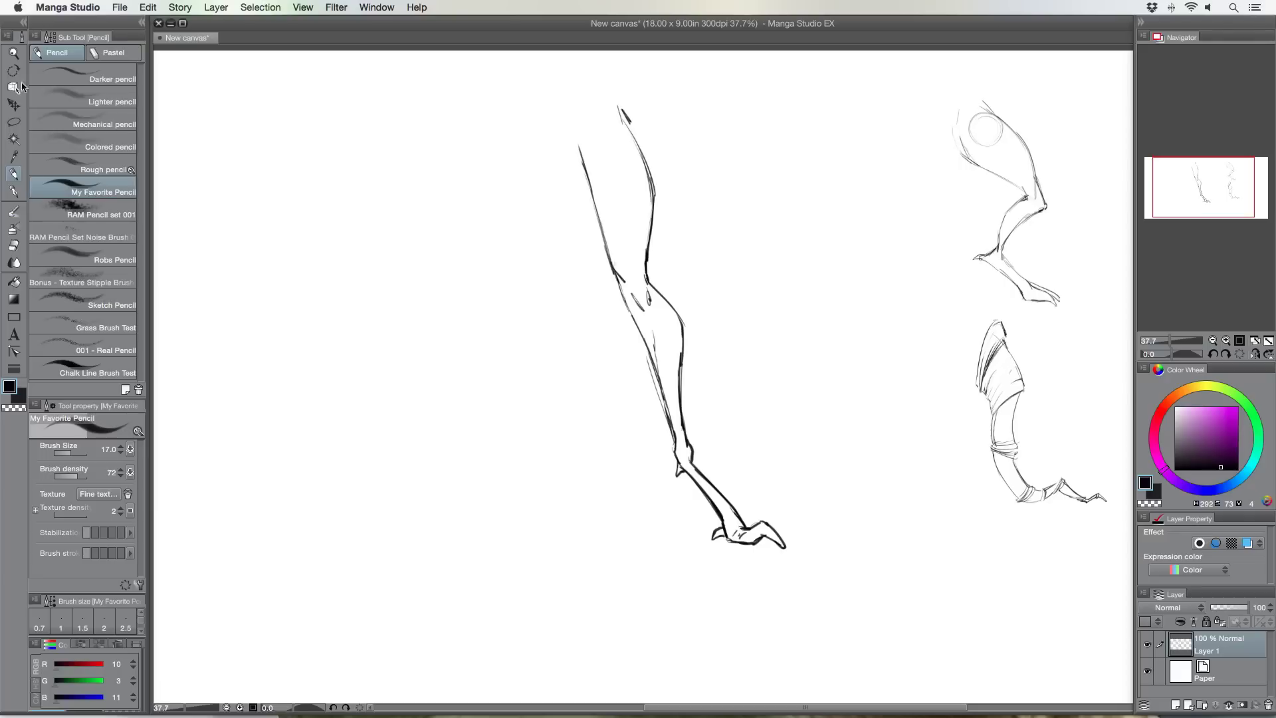
Lasso the third leg, scale it to 53%, rotate it 2 degrees and place it beside the first leg, then deselect
{"action": "left_click", "coordinate": [14, 122]}
{"action": "mouse_move", "coordinate": [558, 188]}
{"action": "left_mouse_down"}
{"action": "mouse_move", "coordinate": [735, 206]}
{"action": "mouse_move", "coordinate": [574, 384]}
{"action": "mouse_move", "coordinate": [559, 194]}
{"action": "left_mouse_up"}
{"action": "key", "text": "super+t"}
{"action": "left_click_drag", "start_coordinate": [549, 75], "coordinate": [717, 390]}
{"action": "left_click_drag", "start_coordinate": [765, 339], "coordinate": [905, 114]}
{"action": "left_click_drag", "start_coordinate": [821, 85], "coordinate": [775, 192]}
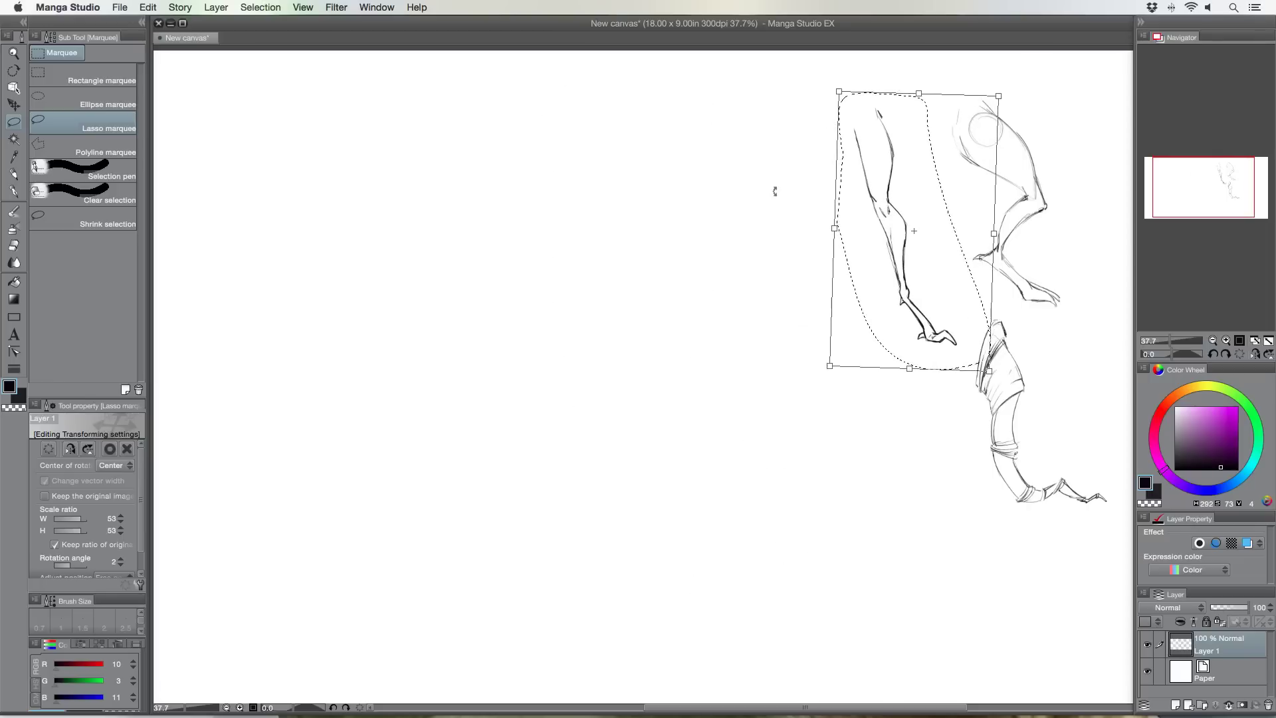
{"action": "key", "text": "Return"}
{"action": "key", "text": "super+d"}
Add short spiky pencil marks around the first leg's knee and touch up its thigh outline
{"action": "key", "text": "p"}
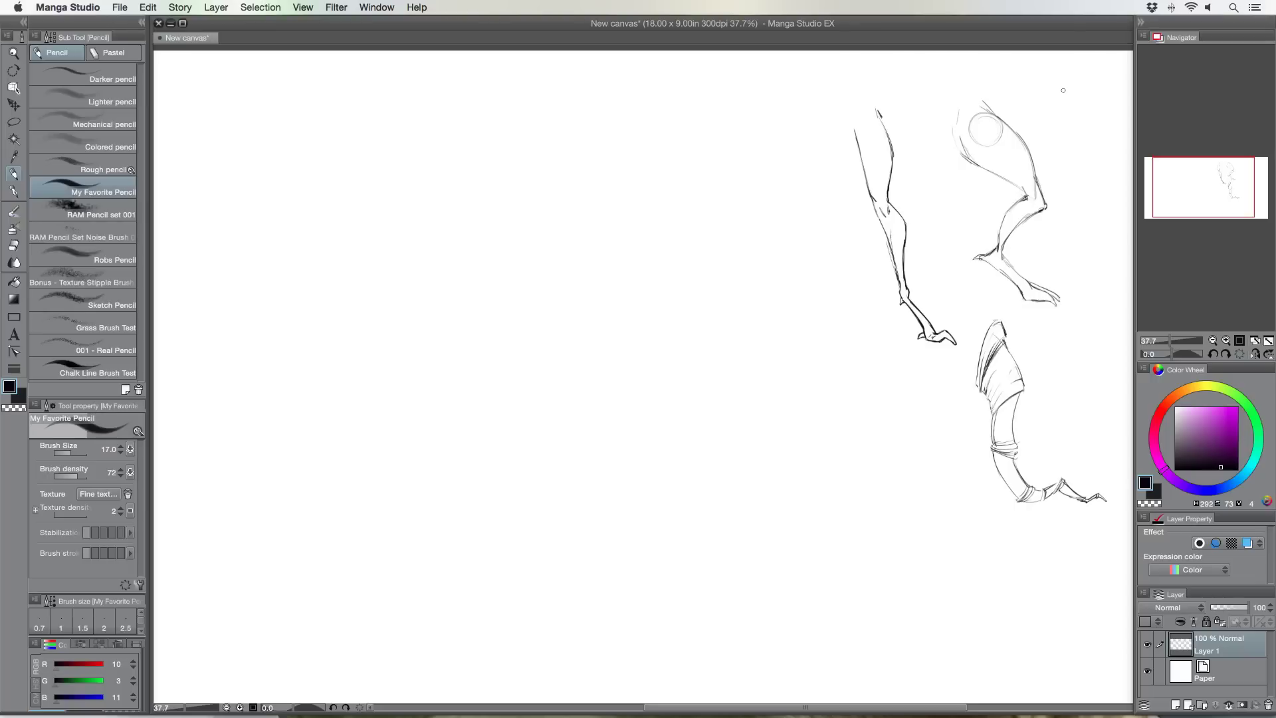
{"action": "mouse_move", "coordinate": [1023, 197]}
{"action": "left_mouse_down"}
{"action": "mouse_move", "coordinate": [997, 222]}
{"action": "mouse_move", "coordinate": [1049, 208]}
{"action": "mouse_move", "coordinate": [962, 137]}
{"action": "left_mouse_up"}
Sketch a slanted creature eye with heavy lids in the empty canvas area, plus the outer cheek contour beside it
{"action": "mouse_move", "coordinate": [556, 294]}
{"action": "left_mouse_down"}
{"action": "mouse_move", "coordinate": [565, 265]}
{"action": "mouse_move", "coordinate": [557, 289]}
{"action": "mouse_move", "coordinate": [583, 249]}
{"action": "mouse_move", "coordinate": [625, 230]}
{"action": "mouse_move", "coordinate": [589, 289]}
{"action": "mouse_move", "coordinate": [595, 279]}
{"action": "mouse_move", "coordinate": [559, 294]}
{"action": "mouse_move", "coordinate": [559, 281]}
{"action": "mouse_move", "coordinate": [565, 297]}
{"action": "mouse_move", "coordinate": [595, 296]}
{"action": "mouse_move", "coordinate": [557, 291]}
{"action": "mouse_move", "coordinate": [587, 246]}
{"action": "mouse_move", "coordinate": [624, 232]}
{"action": "mouse_move", "coordinate": [614, 276]}
{"action": "mouse_move", "coordinate": [611, 235]}
{"action": "mouse_move", "coordinate": [576, 254]}
{"action": "mouse_move", "coordinate": [603, 241]}
{"action": "mouse_move", "coordinate": [573, 256]}
{"action": "mouse_move", "coordinate": [552, 294]}
{"action": "mouse_move", "coordinate": [521, 282]}
{"action": "mouse_move", "coordinate": [525, 264]}
{"action": "mouse_move", "coordinate": [625, 234]}
{"action": "left_mouse_up"}
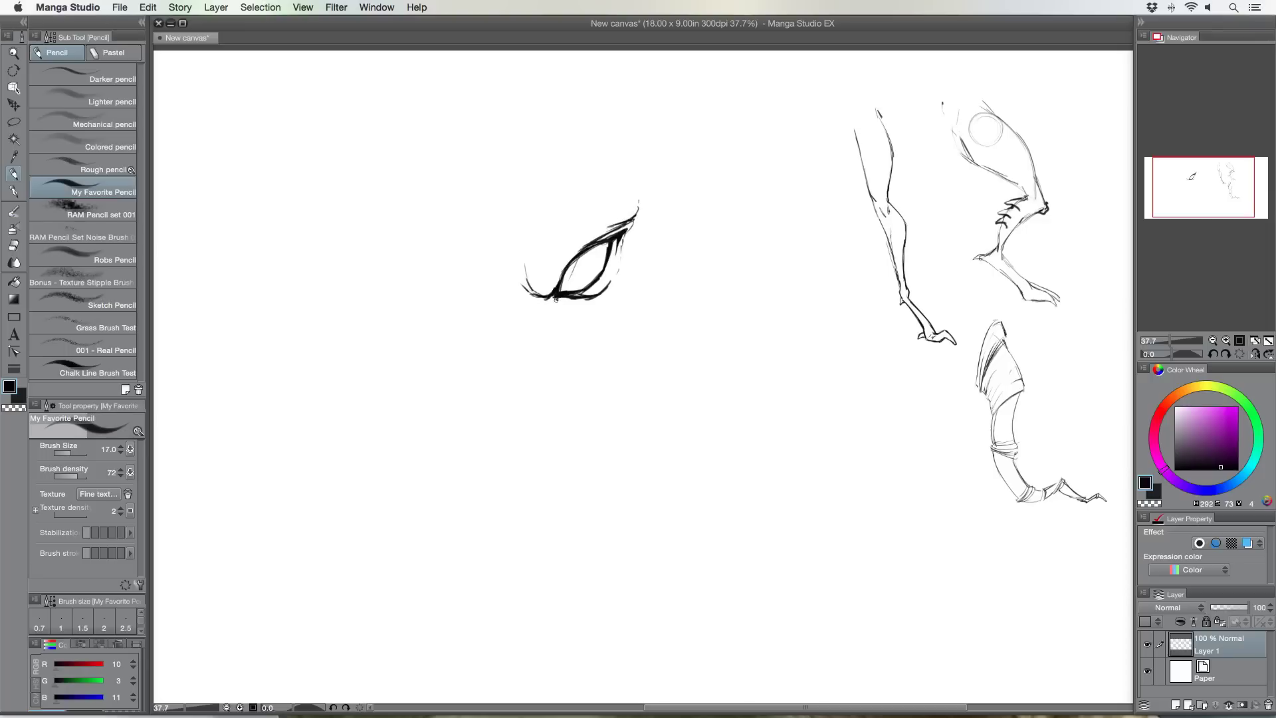
{"action": "mouse_move", "coordinate": [550, 298]}
{"action": "left_mouse_down"}
{"action": "mouse_move", "coordinate": [587, 317]}
{"action": "mouse_move", "coordinate": [596, 326]}
{"action": "mouse_move", "coordinate": [572, 307]}
{"action": "mouse_move", "coordinate": [597, 349]}
{"action": "left_mouse_up"}
{"action": "mouse_move", "coordinate": [643, 309]}
{"action": "left_mouse_down"}
{"action": "mouse_move", "coordinate": [623, 345]}
{"action": "mouse_move", "coordinate": [645, 306]}
{"action": "left_mouse_up"}
{"action": "left_click_drag", "start_coordinate": [651, 256], "coordinate": [656, 280]}
{"action": "mouse_move", "coordinate": [655, 281]}
{"action": "left_mouse_down"}
{"action": "mouse_move", "coordinate": [647, 239]}
{"action": "mouse_move", "coordinate": [655, 276]}
{"action": "mouse_move", "coordinate": [652, 220]}
{"action": "left_mouse_up"}
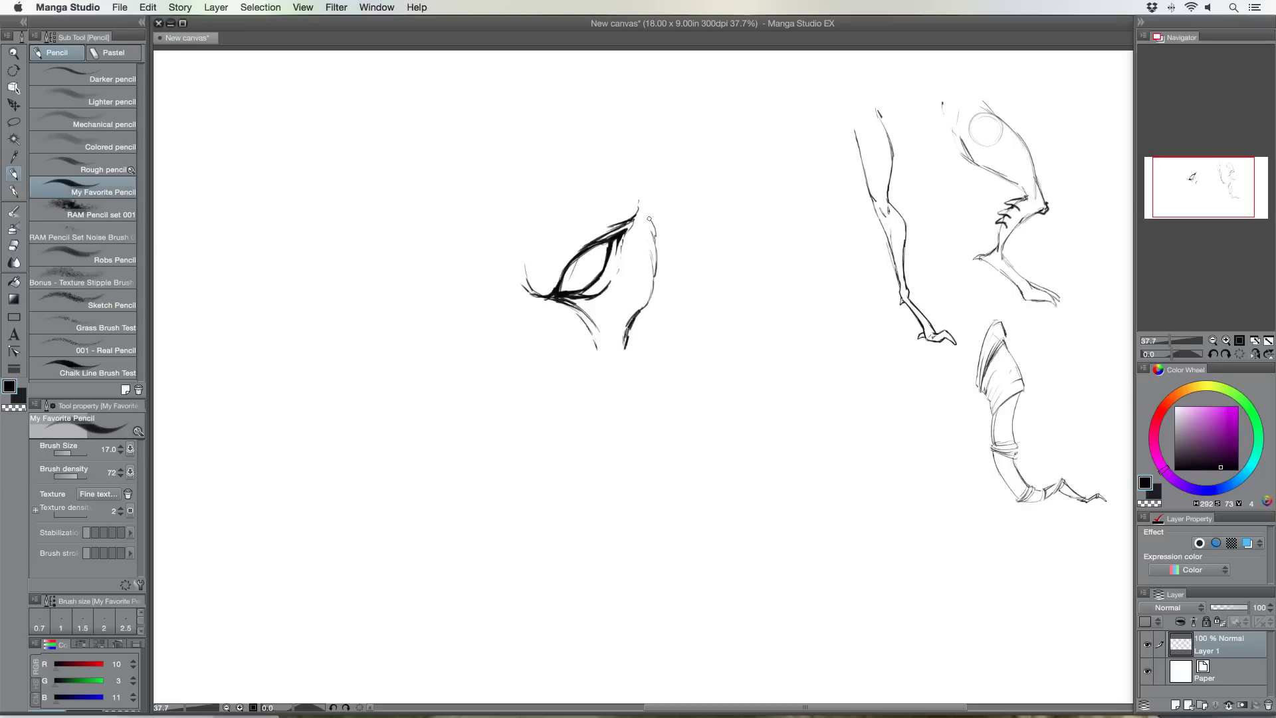
Draw the cheek lines sweeping down from the eye's inner corner and joining the outer contour in a sharp point
{"action": "left_click_drag", "start_coordinate": [555, 317], "coordinate": [600, 363]}
{"action": "mouse_move", "coordinate": [528, 303]}
{"action": "left_mouse_down"}
{"action": "mouse_move", "coordinate": [585, 344]}
{"action": "mouse_move", "coordinate": [552, 326]}
{"action": "left_mouse_up"}
{"action": "mouse_move", "coordinate": [600, 363]}
{"action": "left_mouse_down"}
{"action": "mouse_move", "coordinate": [622, 393]}
{"action": "mouse_move", "coordinate": [604, 342]}
{"action": "mouse_move", "coordinate": [617, 365]}
{"action": "left_mouse_up"}
{"action": "mouse_move", "coordinate": [623, 332]}
{"action": "left_mouse_down"}
{"action": "mouse_move", "coordinate": [609, 352]}
{"action": "mouse_move", "coordinate": [618, 372]}
{"action": "left_mouse_up"}
{"action": "left_click_drag", "start_coordinate": [626, 356], "coordinate": [625, 333]}
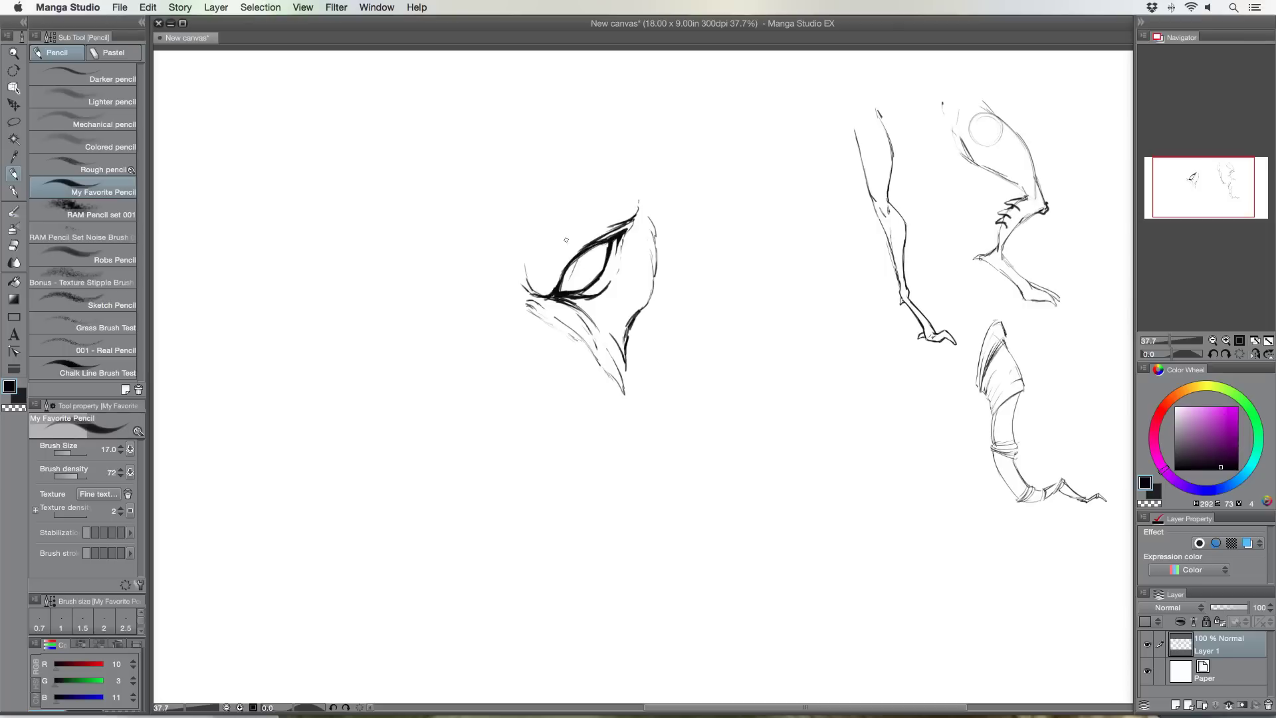
Draw a tall pointed brow ridge above the eye and reinforce it with heavier and parallel accent strokes
{"action": "mouse_move", "coordinate": [536, 251]}
{"action": "left_mouse_down"}
{"action": "mouse_move", "coordinate": [642, 103]}
{"action": "mouse_move", "coordinate": [655, 126]}
{"action": "mouse_move", "coordinate": [650, 208]}
{"action": "left_mouse_up"}
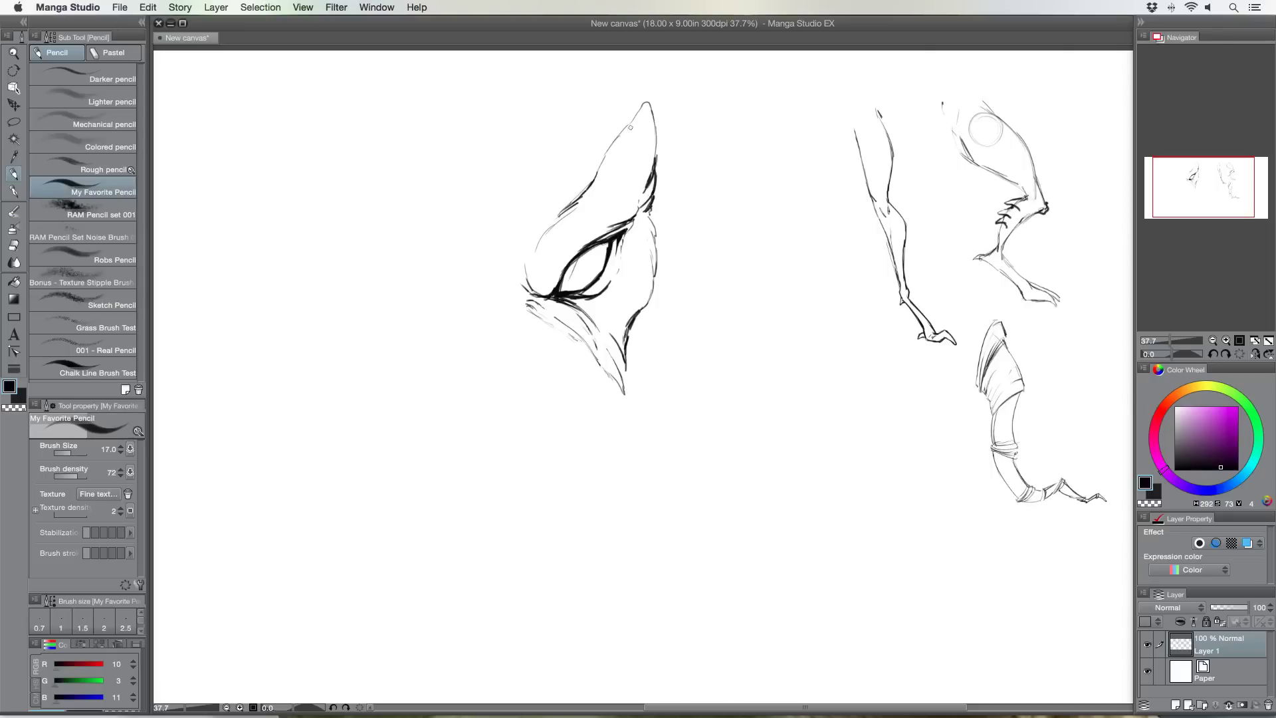
{"action": "mouse_move", "coordinate": [605, 154]}
{"action": "left_mouse_down"}
{"action": "mouse_move", "coordinate": [534, 249]}
{"action": "mouse_move", "coordinate": [542, 215]}
{"action": "mouse_move", "coordinate": [536, 230]}
{"action": "left_mouse_up"}
{"action": "left_click_drag", "start_coordinate": [551, 176], "coordinate": [561, 163]}
{"action": "left_click_drag", "start_coordinate": [591, 236], "coordinate": [557, 272]}
{"action": "left_click_drag", "start_coordinate": [529, 417], "coordinate": [605, 402]}
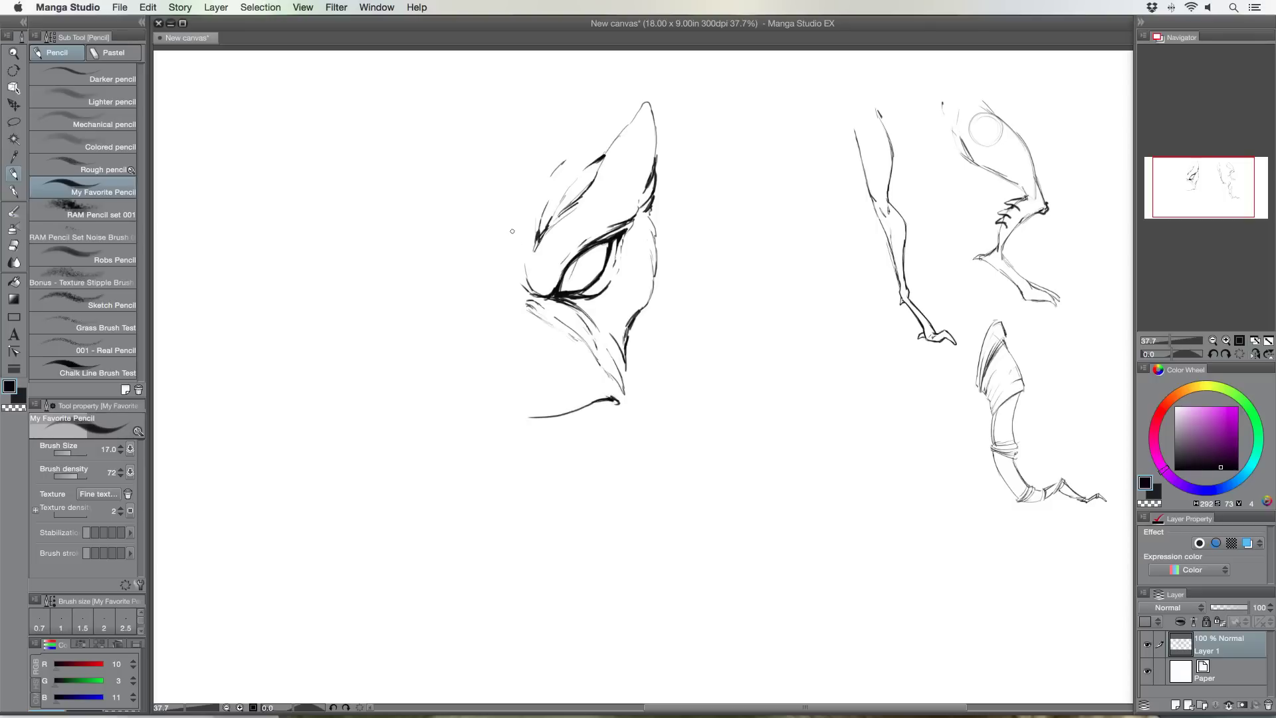
{"action": "key", "text": "super+z"}
{"action": "key", "text": "super+z"}
Draw a downturned mouth below the cheek with heavy lip lines, chin creases and a row of teeth, plus a nostril mark
{"action": "mouse_move", "coordinate": [541, 374]}
{"action": "left_mouse_down"}
{"action": "mouse_move", "coordinate": [608, 419]}
{"action": "mouse_move", "coordinate": [523, 362]}
{"action": "mouse_move", "coordinate": [611, 424]}
{"action": "left_mouse_up"}
{"action": "left_click_drag", "start_coordinate": [612, 406], "coordinate": [601, 437]}
{"action": "mouse_move", "coordinate": [529, 408]}
{"action": "left_mouse_down"}
{"action": "mouse_move", "coordinate": [604, 452]}
{"action": "mouse_move", "coordinate": [586, 442]}
{"action": "mouse_move", "coordinate": [612, 465]}
{"action": "left_mouse_up"}
{"action": "mouse_move", "coordinate": [553, 417]}
{"action": "left_mouse_down"}
{"action": "mouse_move", "coordinate": [591, 457]}
{"action": "mouse_move", "coordinate": [623, 465]}
{"action": "mouse_move", "coordinate": [551, 427]}
{"action": "left_mouse_up"}
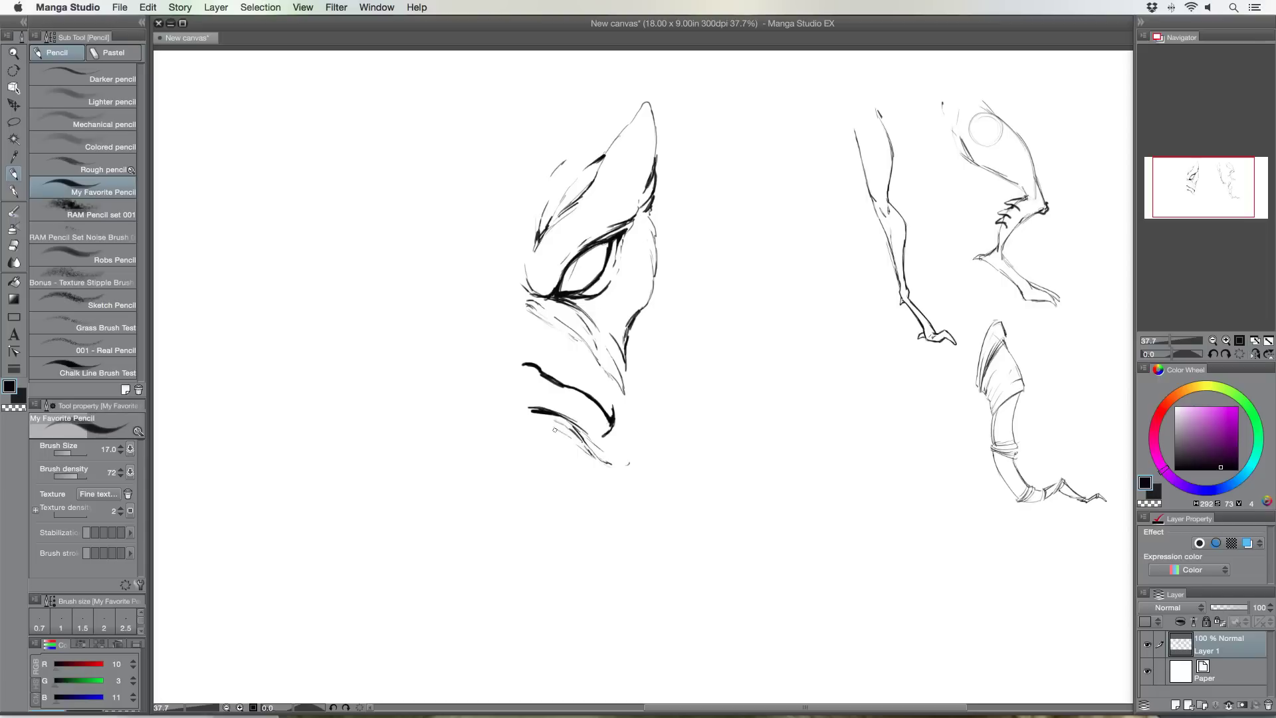
{"action": "mouse_move", "coordinate": [526, 318]}
{"action": "left_mouse_down"}
{"action": "mouse_move", "coordinate": [526, 344]}
{"action": "mouse_move", "coordinate": [601, 406]}
{"action": "left_mouse_up"}
{"action": "mouse_move", "coordinate": [536, 370]}
{"action": "left_mouse_down"}
{"action": "mouse_move", "coordinate": [535, 401]}
{"action": "mouse_move", "coordinate": [562, 406]}
{"action": "mouse_move", "coordinate": [566, 391]}
{"action": "mouse_move", "coordinate": [561, 411]}
{"action": "mouse_move", "coordinate": [575, 392]}
{"action": "mouse_move", "coordinate": [571, 412]}
{"action": "mouse_move", "coordinate": [585, 430]}
{"action": "left_mouse_up"}
{"action": "mouse_move", "coordinate": [526, 382]}
{"action": "left_mouse_down"}
{"action": "mouse_move", "coordinate": [525, 405]}
{"action": "mouse_move", "coordinate": [547, 392]}
{"action": "left_mouse_up"}
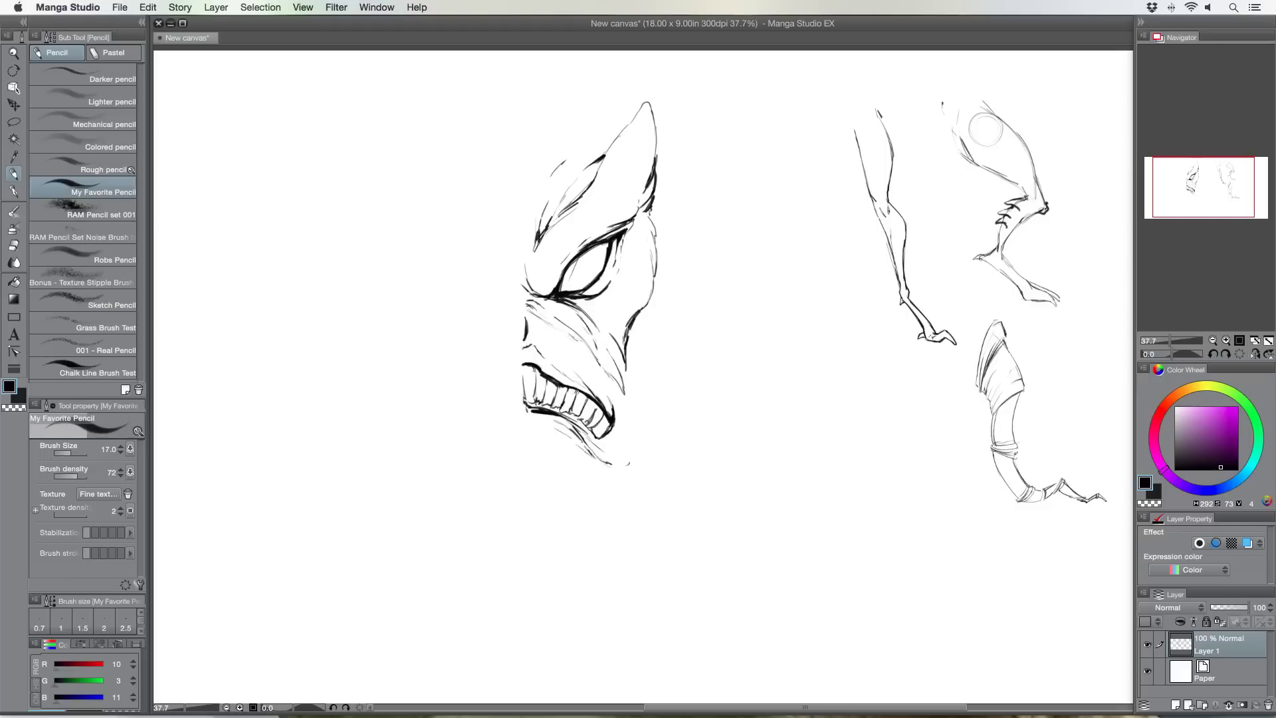
Finish the corner teeth and add short gum strokes along the upper lip line
{"action": "left_click_drag", "start_coordinate": [596, 402], "coordinate": [604, 412]}
{"action": "mouse_move", "coordinate": [536, 362]}
{"action": "left_mouse_down"}
{"action": "mouse_move", "coordinate": [536, 330]}
{"action": "mouse_move", "coordinate": [558, 367]}
{"action": "left_mouse_up"}
{"action": "mouse_move", "coordinate": [557, 372]}
{"action": "left_mouse_down"}
{"action": "mouse_move", "coordinate": [553, 347]}
{"action": "mouse_move", "coordinate": [568, 377]}
{"action": "mouse_move", "coordinate": [566, 363]}
{"action": "mouse_move", "coordinate": [606, 397]}
{"action": "left_mouse_up"}
Draw two round spots inside the pointed brow ridge, the smaller one near its tip, and a short crease by the eye
{"action": "mouse_move", "coordinate": [610, 273]}
{"action": "left_mouse_down"}
{"action": "mouse_move", "coordinate": [619, 239]}
{"action": "mouse_move", "coordinate": [619, 260]}
{"action": "left_mouse_up"}
{"action": "mouse_move", "coordinate": [613, 185]}
{"action": "left_mouse_down"}
{"action": "mouse_move", "coordinate": [629, 172]}
{"action": "mouse_move", "coordinate": [615, 173]}
{"action": "mouse_move", "coordinate": [624, 192]}
{"action": "left_mouse_up"}
{"action": "left_click_drag", "start_coordinate": [640, 137], "coordinate": [635, 151]}
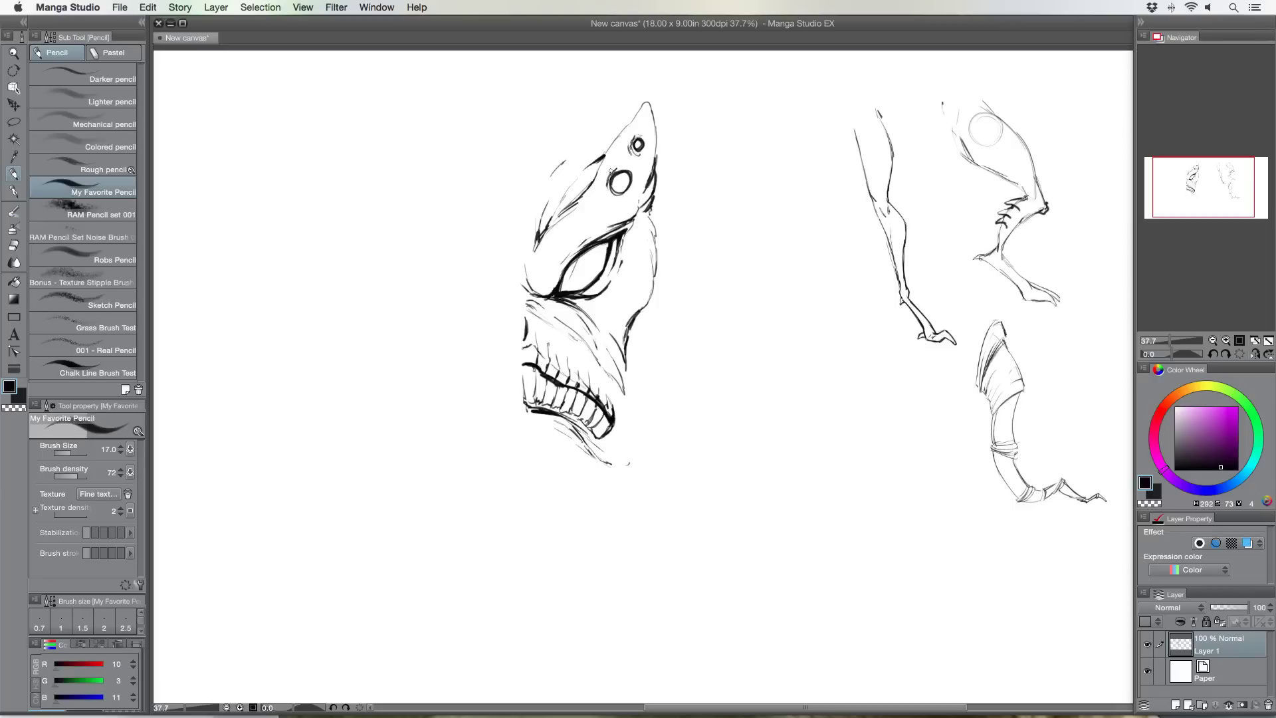
{"action": "mouse_move", "coordinate": [606, 176]}
{"action": "left_mouse_down"}
{"action": "mouse_move", "coordinate": [602, 191]}
{"action": "mouse_move", "coordinate": [623, 196]}
{"action": "left_mouse_up"}
Reinforce the outer cheek contour and fill in the eye with an iris and dark hatching
{"action": "mouse_move", "coordinate": [630, 320]}
{"action": "left_mouse_down"}
{"action": "mouse_move", "coordinate": [614, 329]}
{"action": "mouse_move", "coordinate": [636, 325]}
{"action": "mouse_move", "coordinate": [632, 382]}
{"action": "mouse_move", "coordinate": [633, 353]}
{"action": "left_mouse_up"}
{"action": "mouse_move", "coordinate": [655, 209]}
{"action": "left_mouse_down"}
{"action": "mouse_move", "coordinate": [650, 223]}
{"action": "mouse_move", "coordinate": [635, 217]}
{"action": "left_mouse_up"}
{"action": "mouse_move", "coordinate": [655, 278]}
{"action": "left_mouse_down"}
{"action": "mouse_move", "coordinate": [646, 308]}
{"action": "mouse_move", "coordinate": [652, 277]}
{"action": "left_mouse_up"}
{"action": "mouse_move", "coordinate": [575, 260]}
{"action": "left_mouse_down"}
{"action": "mouse_move", "coordinate": [576, 282]}
{"action": "mouse_move", "coordinate": [597, 253]}
{"action": "left_mouse_up"}
{"action": "left_click_drag", "start_coordinate": [603, 242], "coordinate": [561, 286]}
{"action": "mouse_move", "coordinate": [573, 274]}
{"action": "left_mouse_down"}
{"action": "mouse_move", "coordinate": [565, 292]}
{"action": "mouse_move", "coordinate": [587, 286]}
{"action": "mouse_move", "coordinate": [564, 280]}
{"action": "left_mouse_up"}
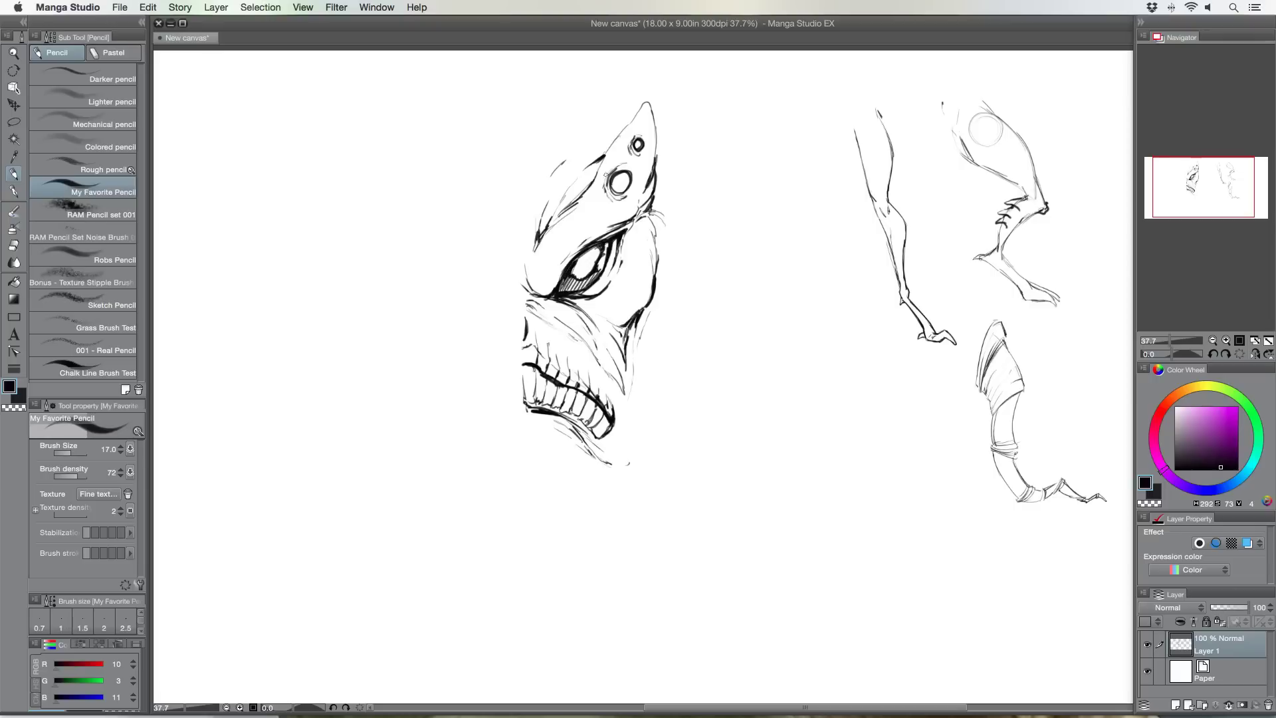
Hatch the two round brow spots, add cheek creases and small skin dots, and draw neck lines curving down from the chin
{"action": "mouse_move", "coordinate": [625, 174]}
{"action": "left_mouse_down"}
{"action": "mouse_move", "coordinate": [611, 188]}
{"action": "mouse_move", "coordinate": [623, 190]}
{"action": "left_mouse_up"}
{"action": "left_click_drag", "start_coordinate": [640, 140], "coordinate": [634, 149]}
{"action": "mouse_move", "coordinate": [568, 327]}
{"action": "left_mouse_down"}
{"action": "mouse_move", "coordinate": [560, 342]}
{"action": "mouse_move", "coordinate": [584, 375]}
{"action": "left_mouse_up"}
{"action": "left_click_drag", "start_coordinate": [657, 294], "coordinate": [649, 309]}
{"action": "mouse_move", "coordinate": [551, 430]}
{"action": "left_mouse_down"}
{"action": "mouse_move", "coordinate": [534, 422]}
{"action": "mouse_move", "coordinate": [584, 461]}
{"action": "mouse_move", "coordinate": [590, 489]}
{"action": "left_mouse_up"}
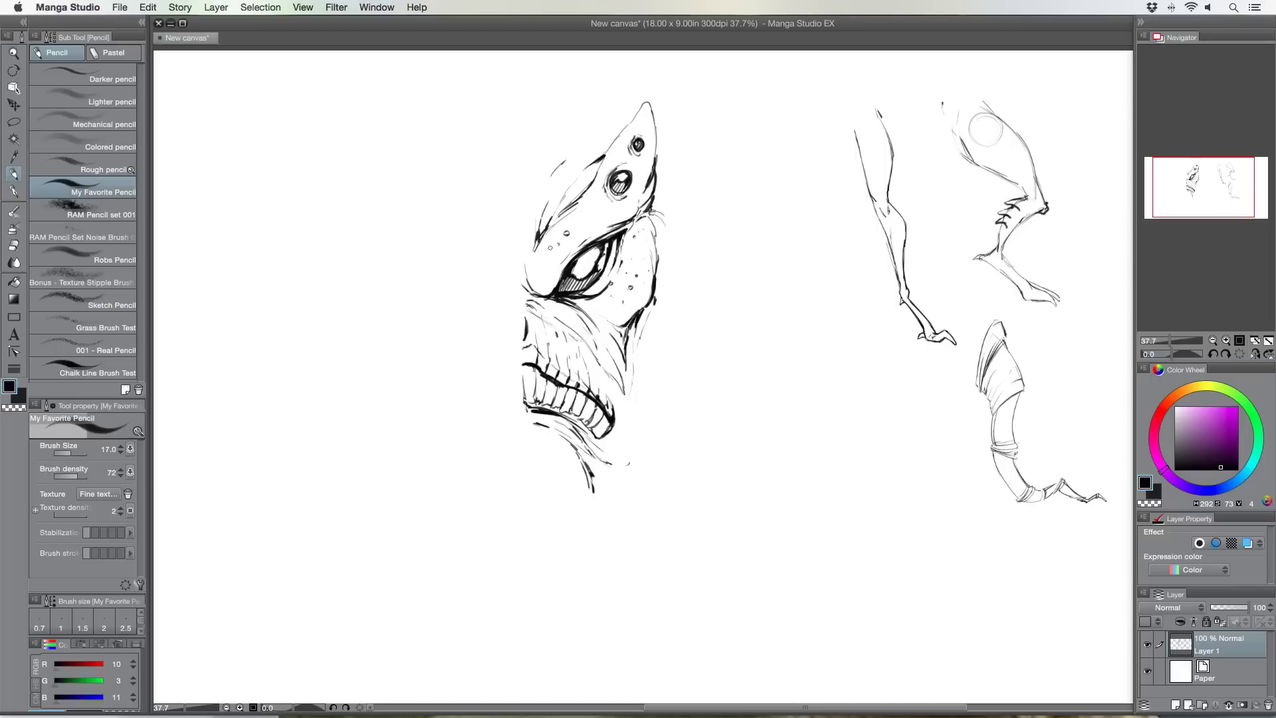
Add small skin spots around the brow, hatch above the upper lip, and touch up the cheek and jaw edge
{"action": "left_click", "coordinate": [594, 213]}
{"action": "left_click", "coordinate": [537, 270]}
{"action": "left_click", "coordinate": [536, 271]}
{"action": "mouse_move", "coordinate": [524, 344]}
{"action": "left_mouse_down"}
{"action": "mouse_move", "coordinate": [523, 366]}
{"action": "mouse_move", "coordinate": [585, 392]}
{"action": "mouse_move", "coordinate": [630, 432]}
{"action": "left_mouse_up"}
{"action": "left_click_drag", "start_coordinate": [651, 310], "coordinate": [661, 286]}
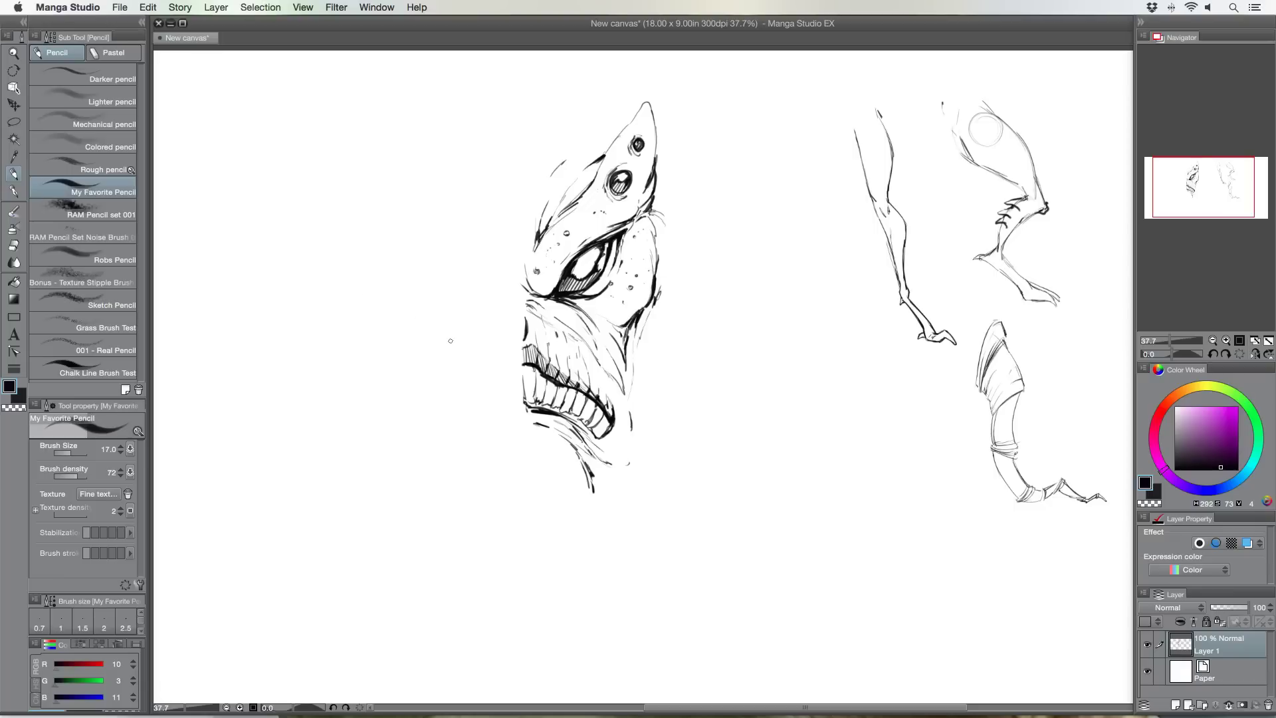
Lasso the half face and cut and paste it onto its own layer
{"action": "key", "text": "ctrl+t"}
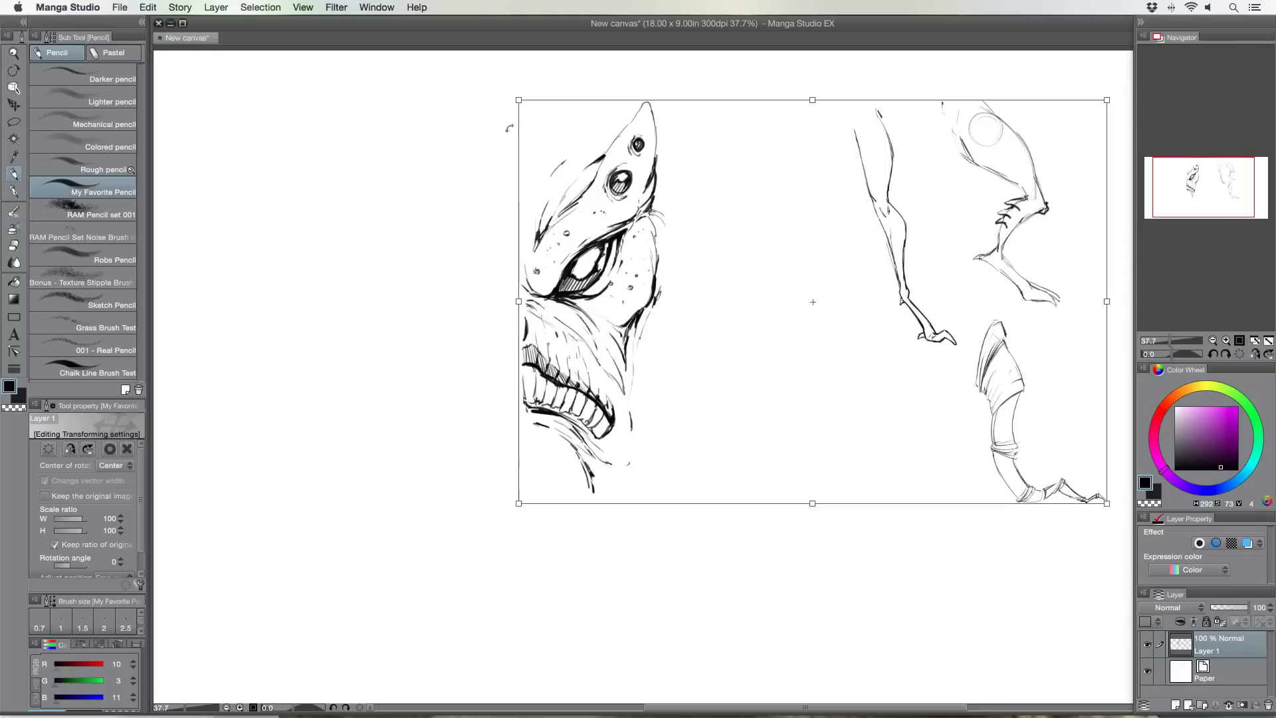
{"action": "key", "text": "Escape"}
{"action": "left_click", "coordinate": [17, 121]}
{"action": "mouse_move", "coordinate": [487, 206]}
{"action": "left_mouse_down"}
{"action": "mouse_move", "coordinate": [692, 68]}
{"action": "mouse_move", "coordinate": [470, 236]}
{"action": "mouse_move", "coordinate": [483, 231]}
{"action": "left_mouse_up"}
{"action": "key", "text": "ctrl+x"}
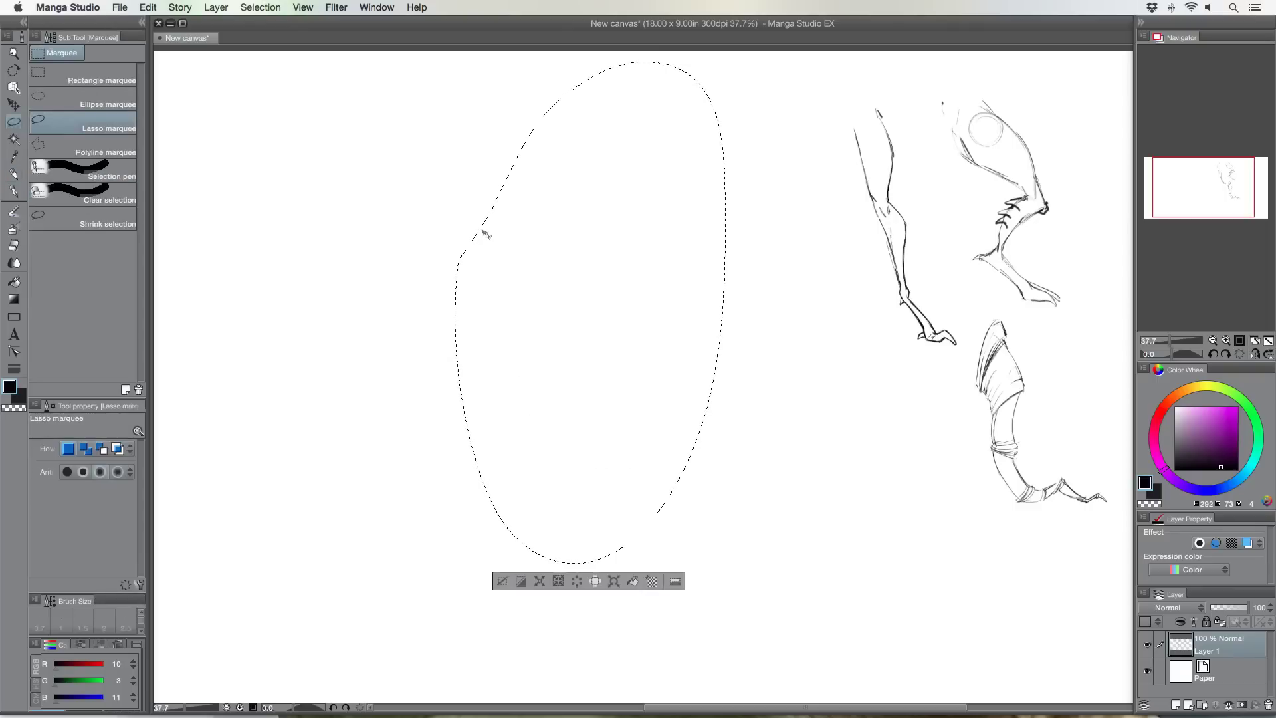
{"action": "key", "text": "ctrl+v"}
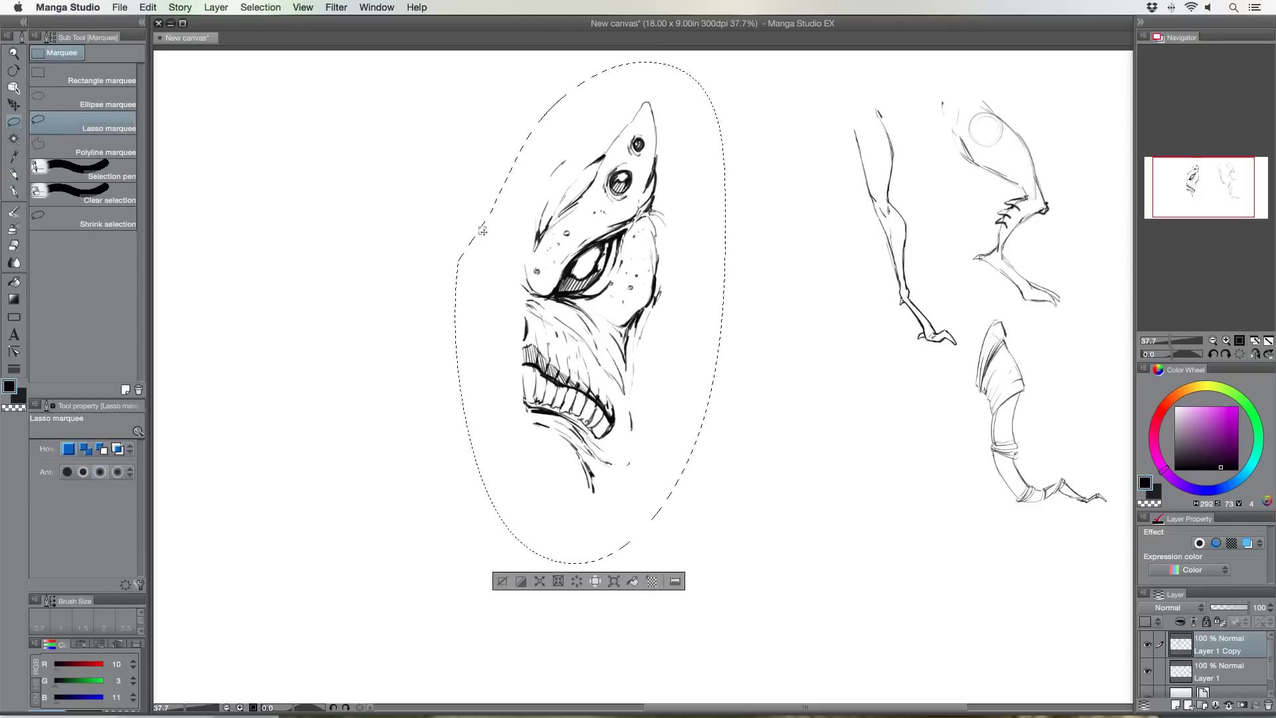
Move the pasted half face slightly down and to the left
{"action": "key", "text": "ctrl+t"}
{"action": "left_click_drag", "start_coordinate": [566, 258], "coordinate": [550, 317]}
{"action": "key", "text": "Return"}
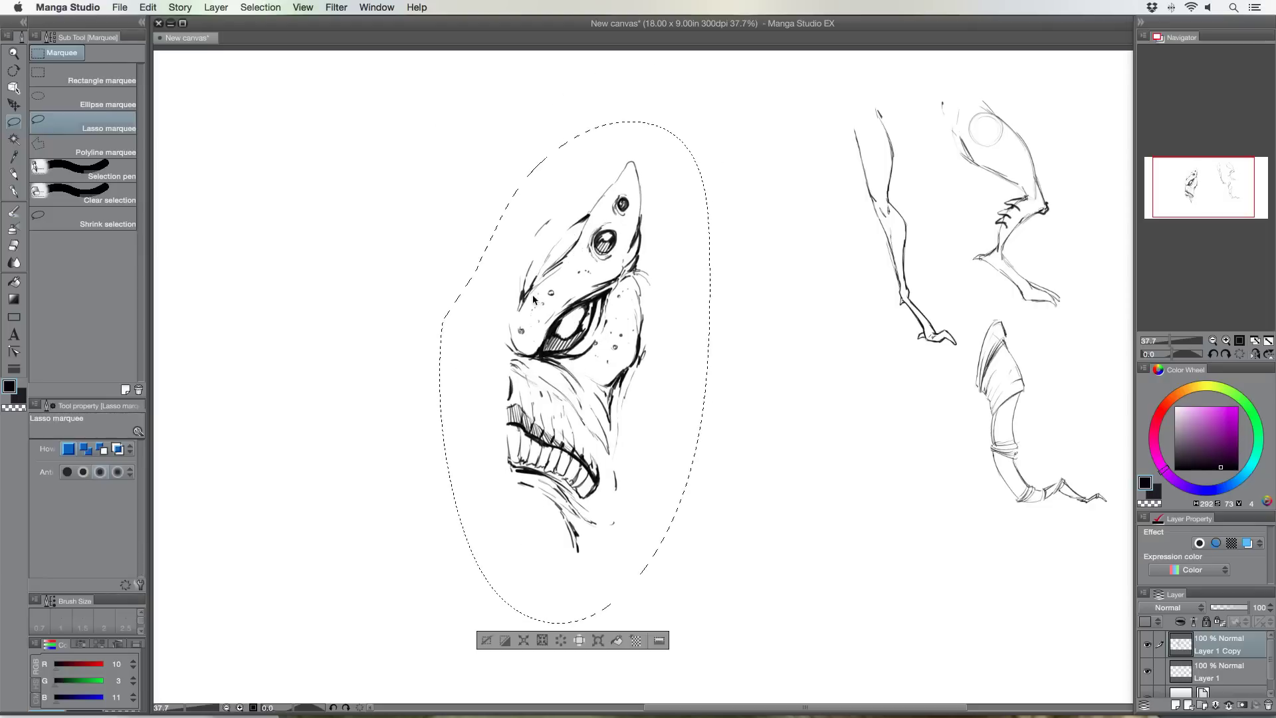
Paste a second copy of the half face and flip it horizontally
{"action": "key", "text": "super+v"}
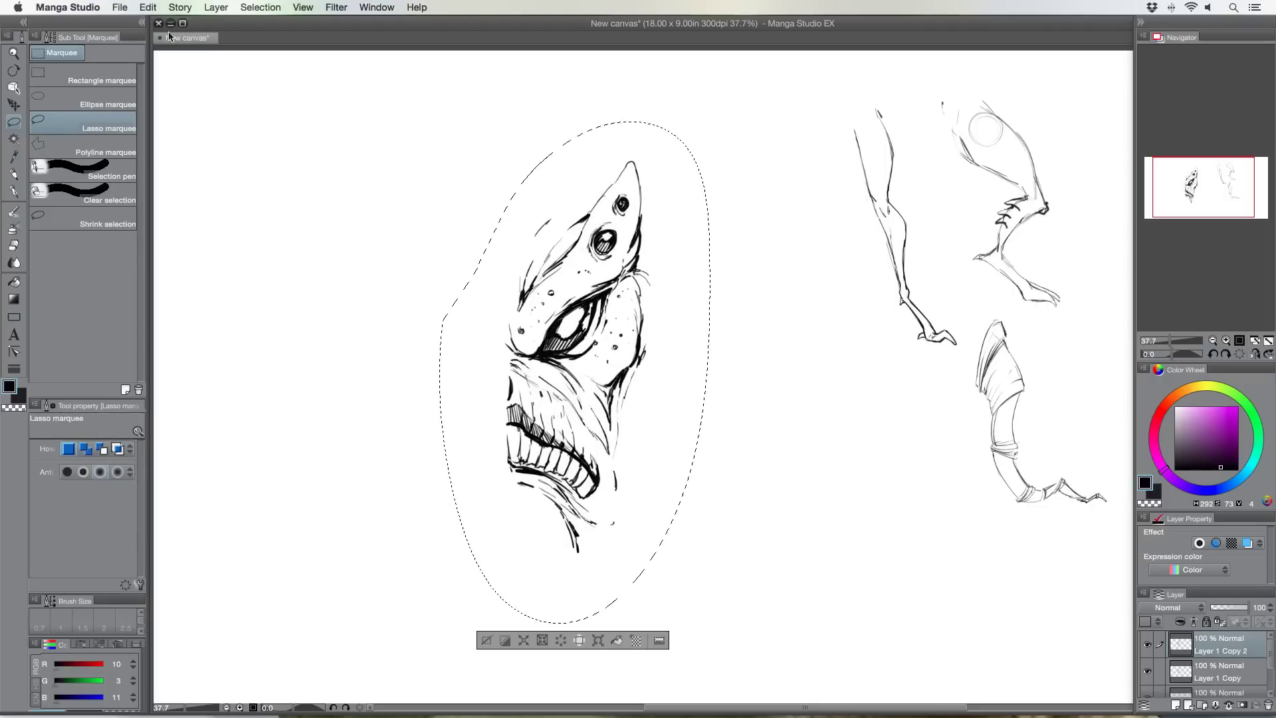
{"action": "left_click", "coordinate": [147, 7]}
{"action": "mouse_move", "coordinate": [170, 239]}
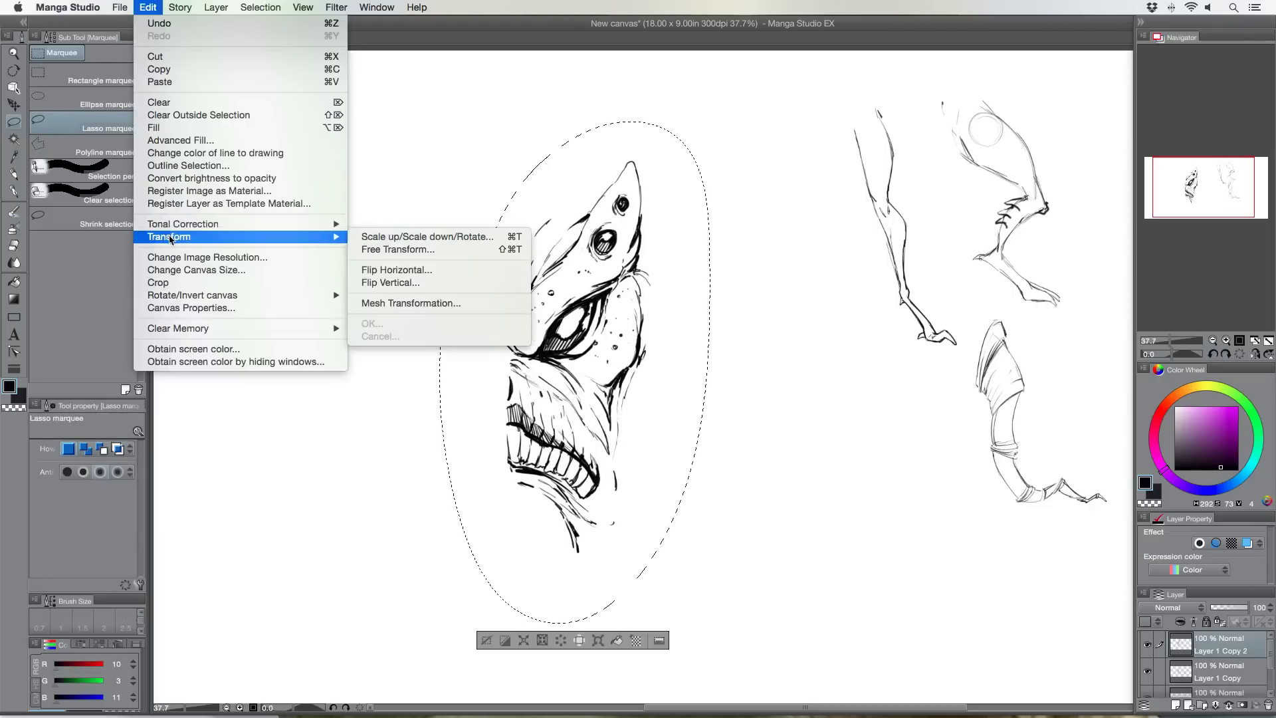
{"action": "left_click", "coordinate": [371, 274]}
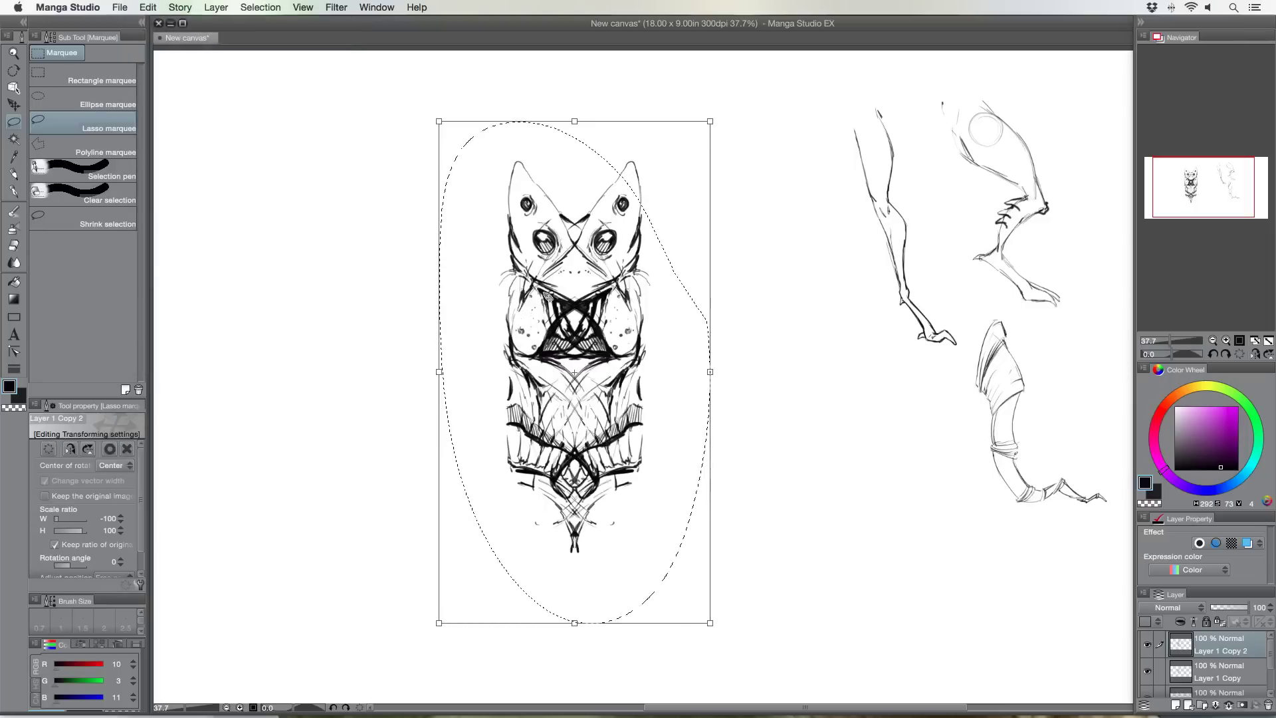
Place the mirrored half to the left of the original with a narrow gap between them, then clear the selection
{"action": "left_click_drag", "start_coordinate": [450, 296], "coordinate": [312, 293]}
{"action": "mouse_move", "coordinate": [372, 351]}
{"action": "left_mouse_down"}
{"action": "mouse_move", "coordinate": [397, 347]}
{"action": "mouse_move", "coordinate": [359, 348]}
{"action": "left_mouse_up"}
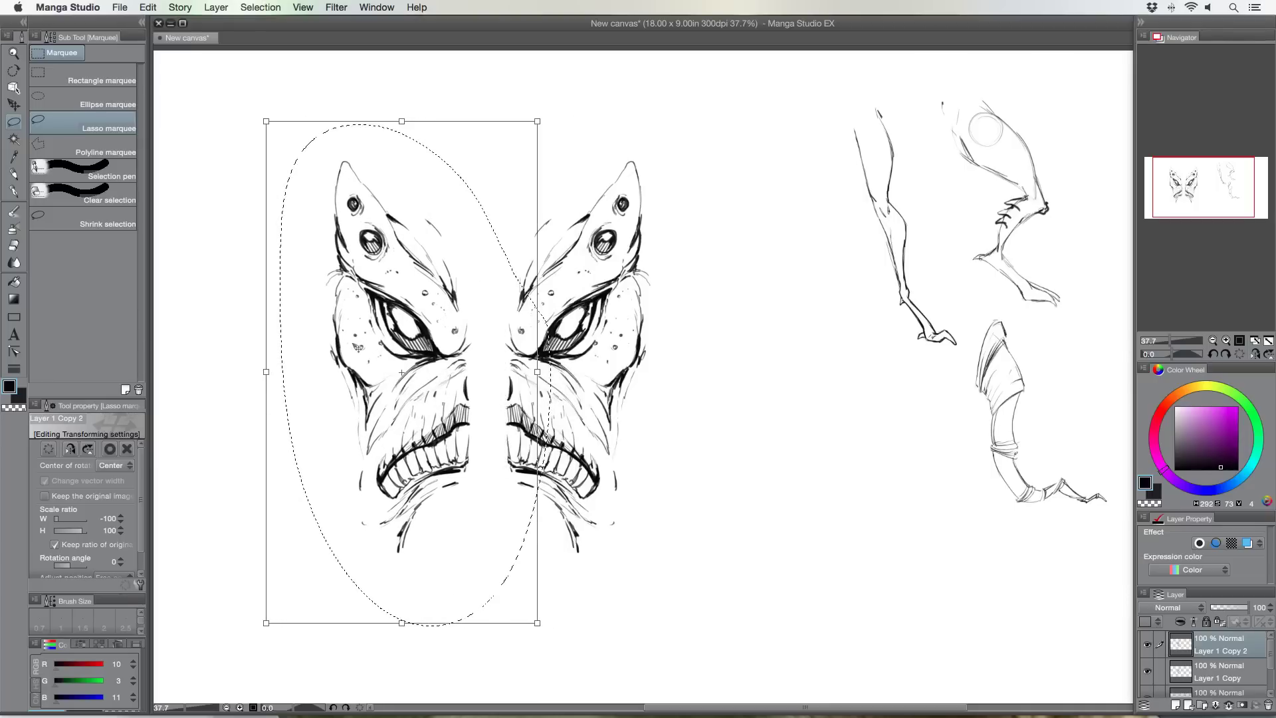
{"action": "left_click_drag", "start_coordinate": [358, 348], "coordinate": [359, 348]}
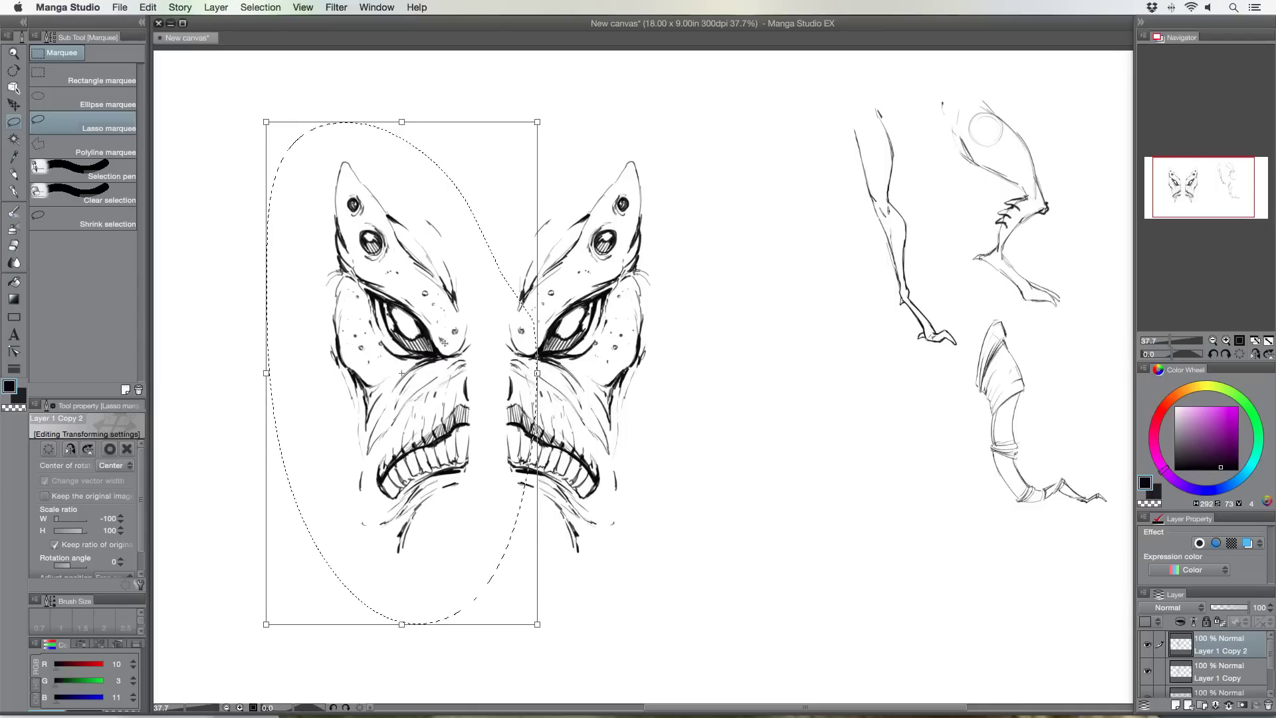
{"action": "left_click_drag", "start_coordinate": [375, 355], "coordinate": [335, 354]}
{"action": "left_click_drag", "start_coordinate": [335, 356], "coordinate": [392, 363]}
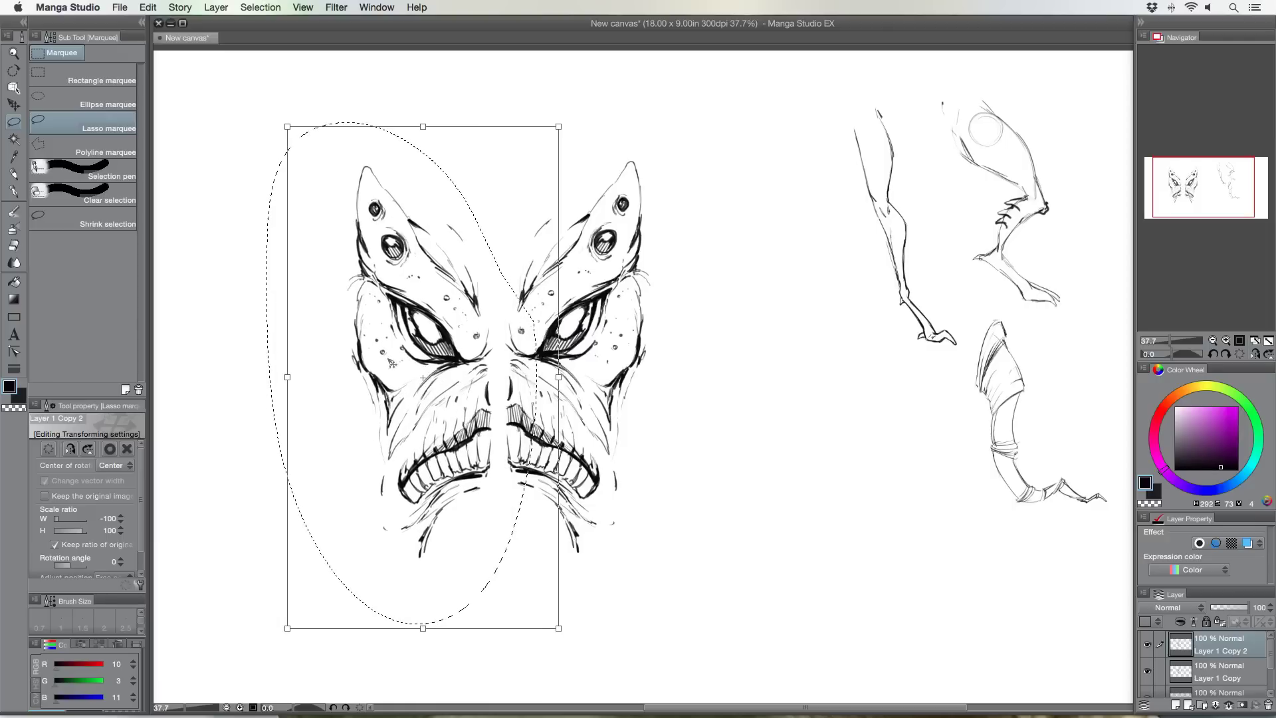
{"action": "left_click_drag", "start_coordinate": [393, 363], "coordinate": [362, 361]}
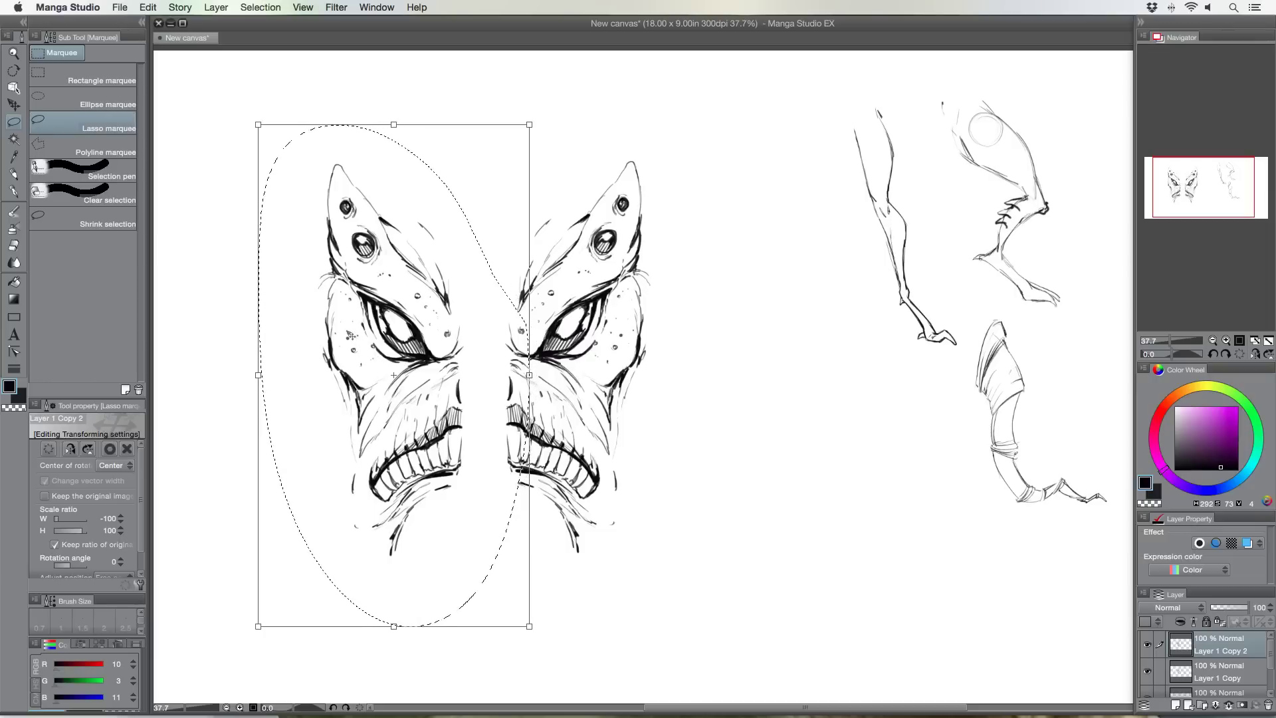
{"action": "key", "text": "Return"}
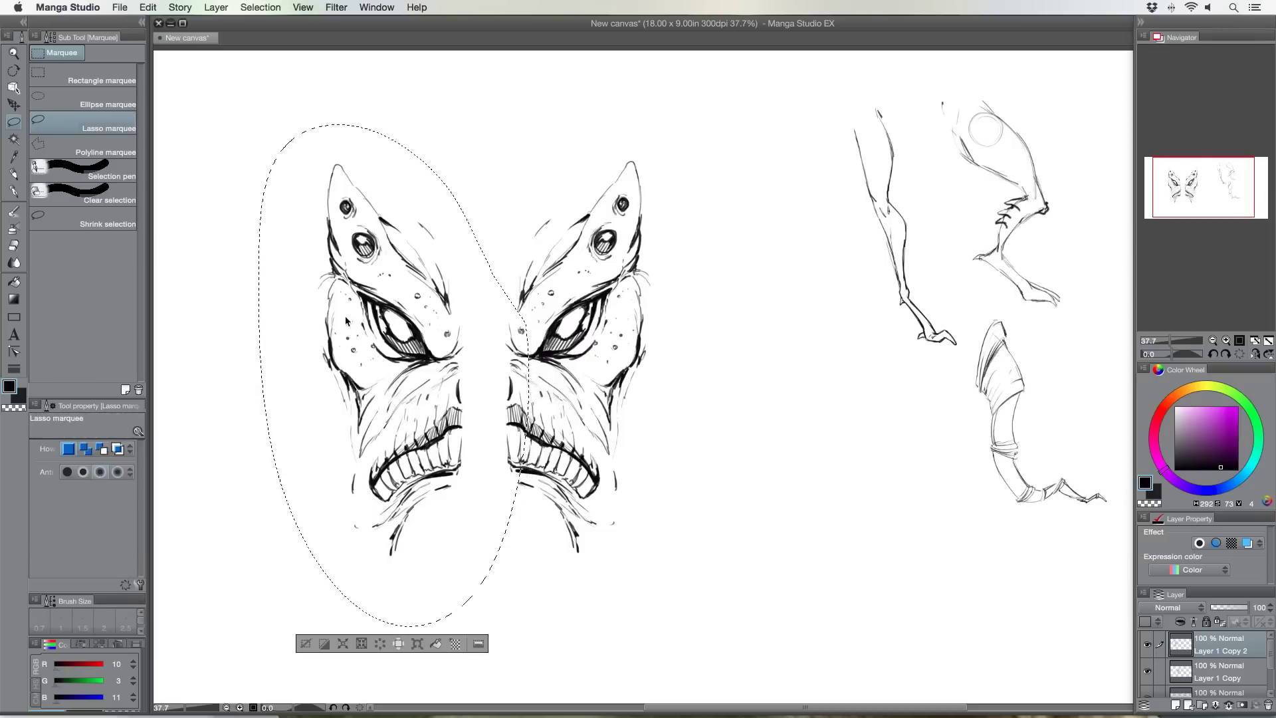
{"action": "key", "text": "ctrl+d"}
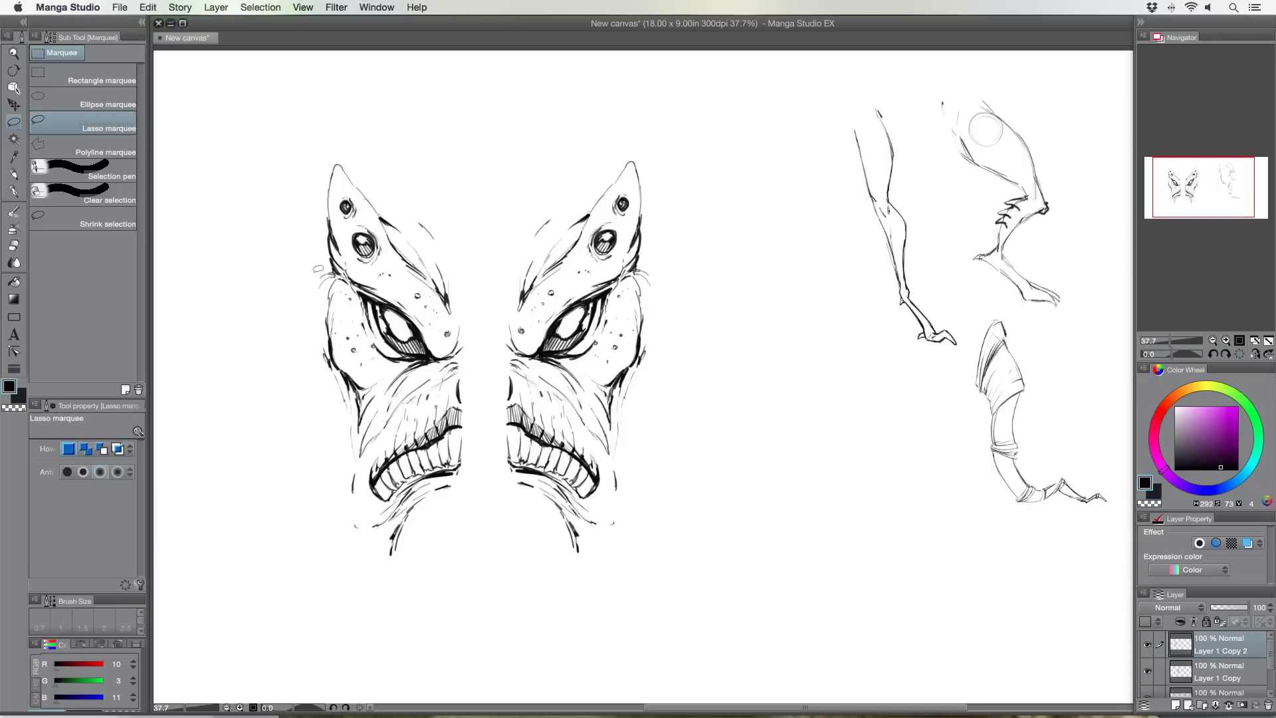
With My Favorite Pencil, extend the mirrored half inward with nose, nostril and middle teeth lines and a wavy forehead ridge
{"action": "left_click", "coordinate": [1148, 646]}
{"action": "left_click", "coordinate": [1148, 646]}
{"action": "key", "text": "p"}
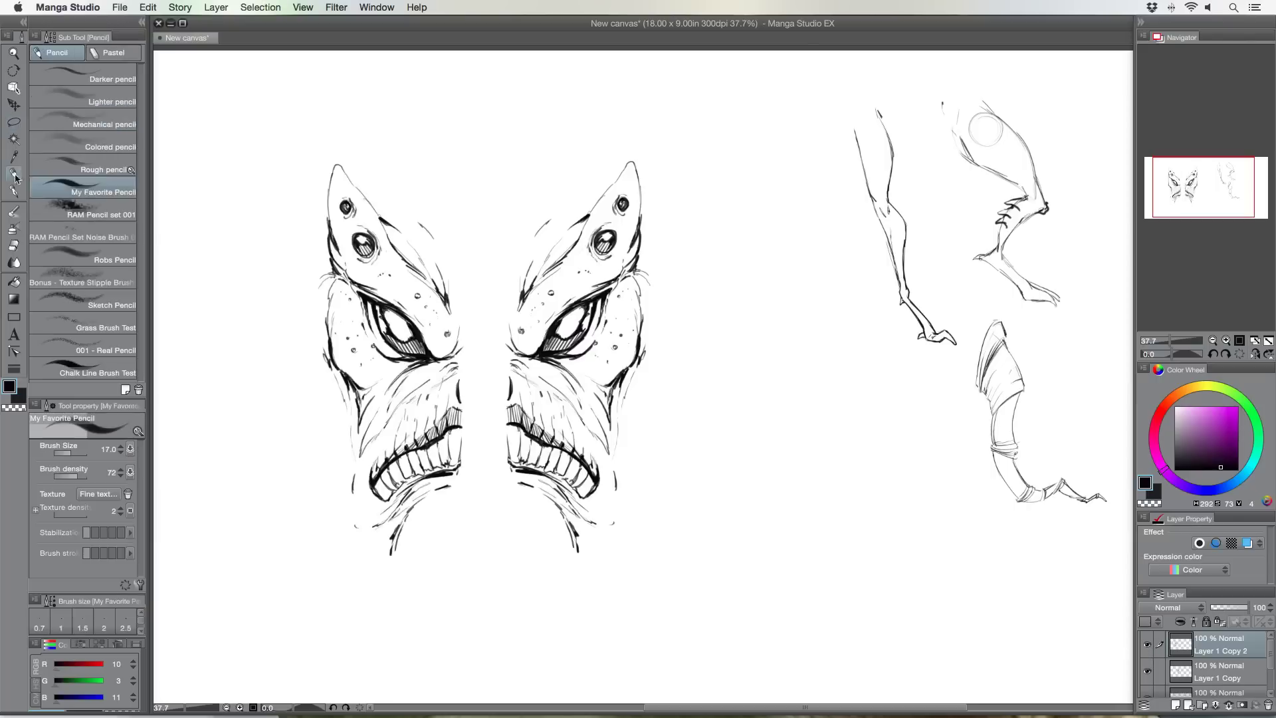
{"action": "left_click_drag", "start_coordinate": [460, 328], "coordinate": [461, 305]}
{"action": "mouse_move", "coordinate": [460, 357]}
{"action": "left_mouse_down"}
{"action": "mouse_move", "coordinate": [479, 334]}
{"action": "mouse_move", "coordinate": [461, 358]}
{"action": "mouse_move", "coordinate": [482, 360]}
{"action": "mouse_move", "coordinate": [456, 373]}
{"action": "mouse_move", "coordinate": [472, 374]}
{"action": "mouse_move", "coordinate": [464, 404]}
{"action": "mouse_move", "coordinate": [480, 413]}
{"action": "mouse_move", "coordinate": [462, 433]}
{"action": "mouse_move", "coordinate": [484, 464]}
{"action": "mouse_move", "coordinate": [453, 480]}
{"action": "left_mouse_up"}
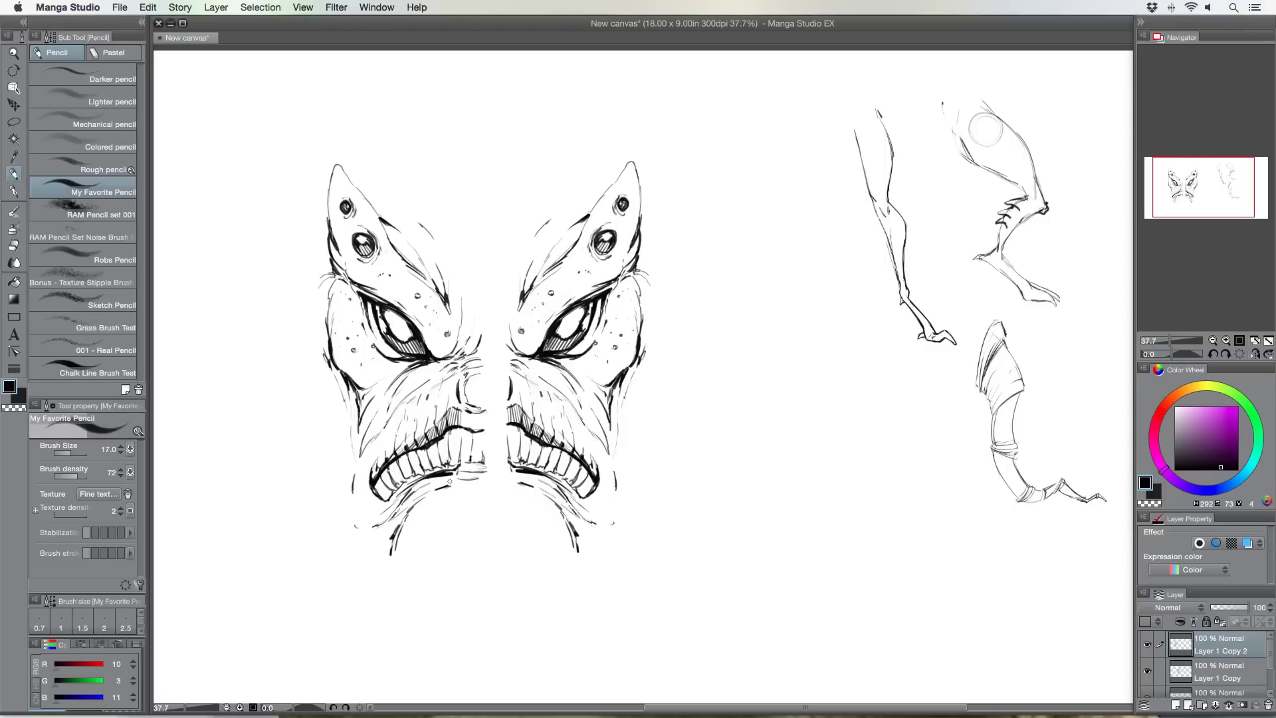
{"action": "mouse_move", "coordinate": [474, 326]}
{"action": "left_mouse_down"}
{"action": "mouse_move", "coordinate": [460, 265]}
{"action": "mouse_move", "coordinate": [475, 294]}
{"action": "mouse_move", "coordinate": [479, 197]}
{"action": "mouse_move", "coordinate": [466, 180]}
{"action": "mouse_move", "coordinate": [480, 159]}
{"action": "mouse_move", "coordinate": [465, 175]}
{"action": "mouse_move", "coordinate": [487, 205]}
{"action": "mouse_move", "coordinate": [483, 248]}
{"action": "mouse_move", "coordinate": [474, 169]}
{"action": "left_mouse_up"}
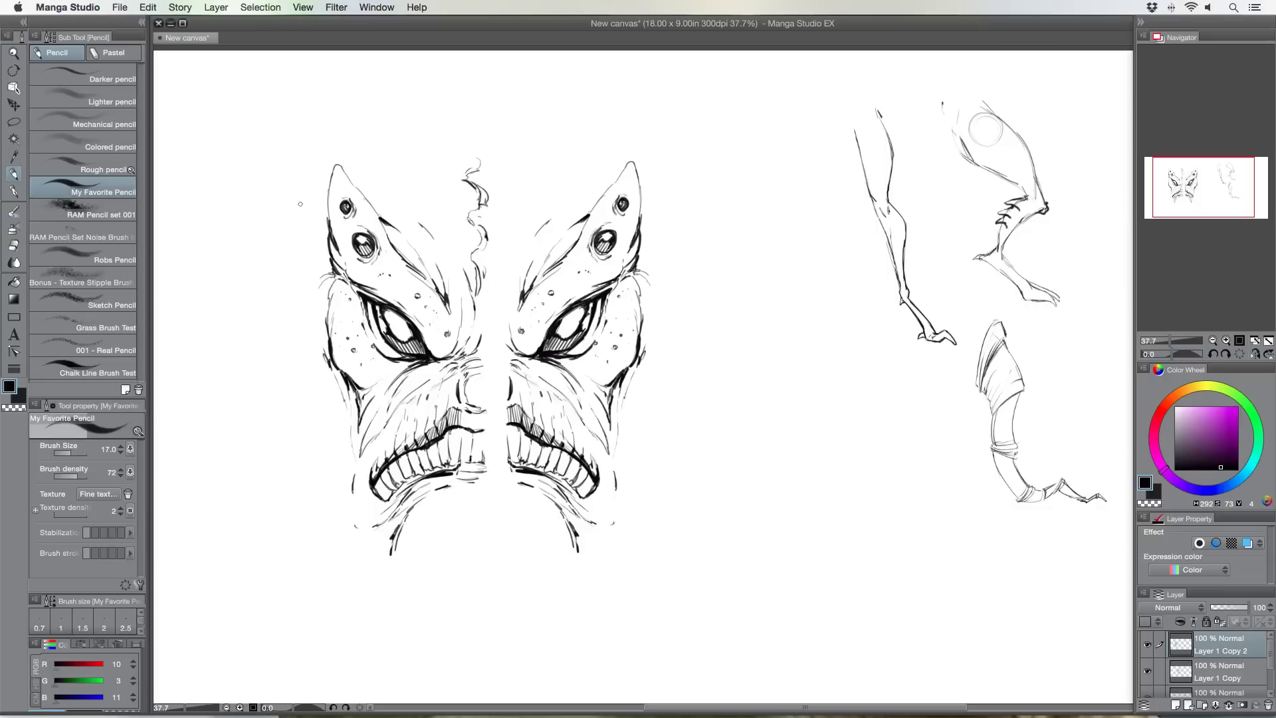
{"action": "mouse_move", "coordinate": [318, 214]}
{"action": "left_mouse_down"}
{"action": "mouse_move", "coordinate": [218, 120]}
{"action": "mouse_move", "coordinate": [297, 234]}
{"action": "mouse_move", "coordinate": [306, 294]}
{"action": "mouse_move", "coordinate": [263, 436]}
{"action": "mouse_move", "coordinate": [325, 397]}
{"action": "left_mouse_up"}
{"action": "key", "text": "super+z"}
{"action": "mouse_move", "coordinate": [310, 175]}
{"action": "left_mouse_down"}
{"action": "mouse_move", "coordinate": [309, 318]}
{"action": "mouse_move", "coordinate": [272, 433]}
{"action": "mouse_move", "coordinate": [311, 518]}
{"action": "mouse_move", "coordinate": [404, 619]}
{"action": "left_mouse_up"}
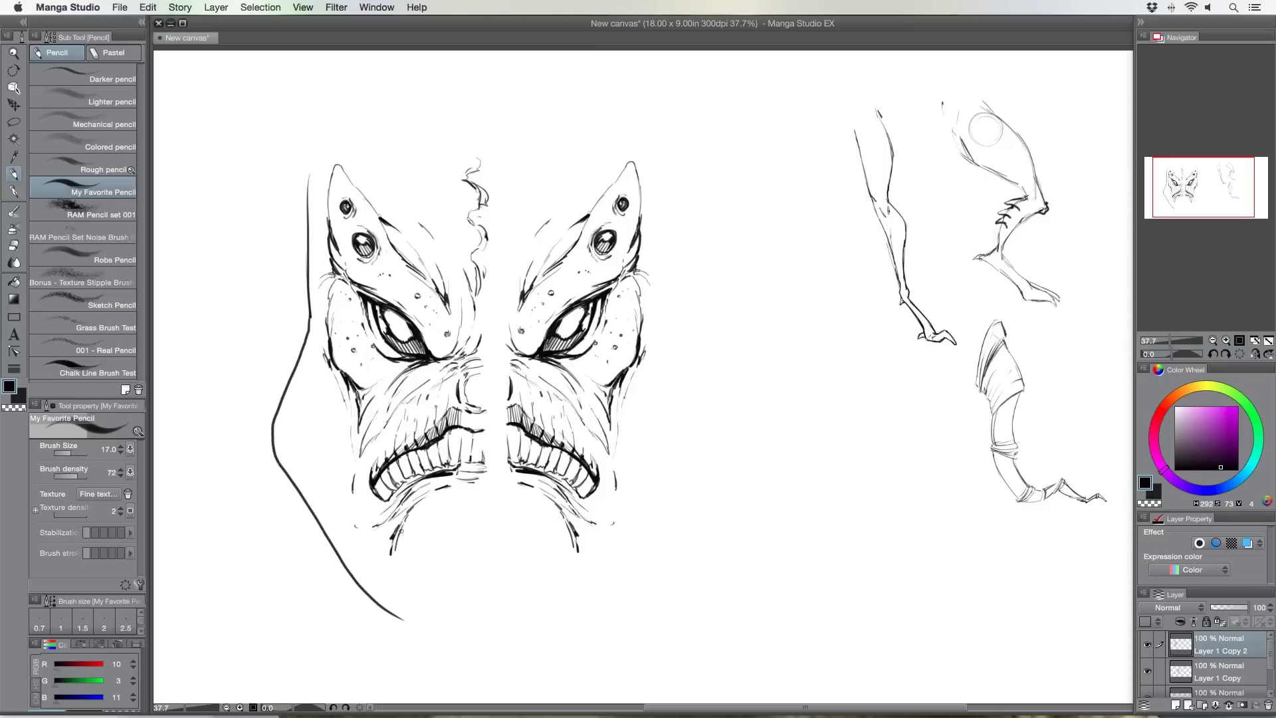
{"action": "key", "text": "super+z"}
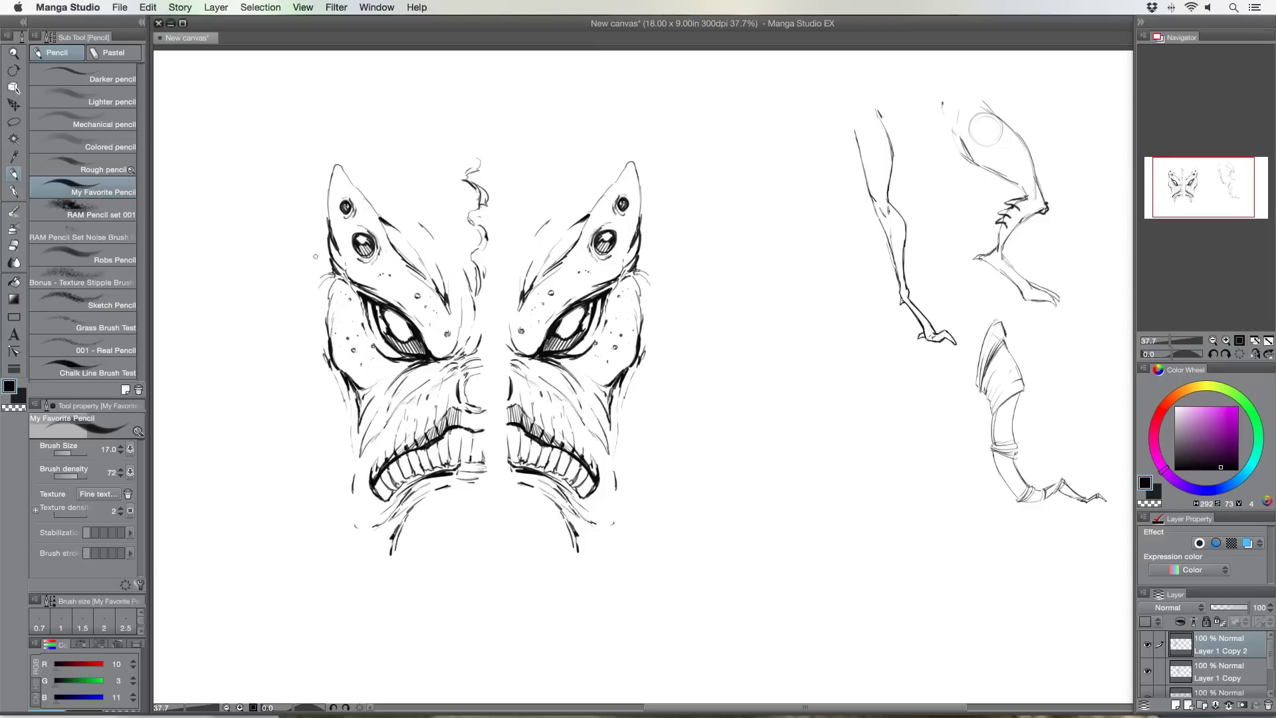
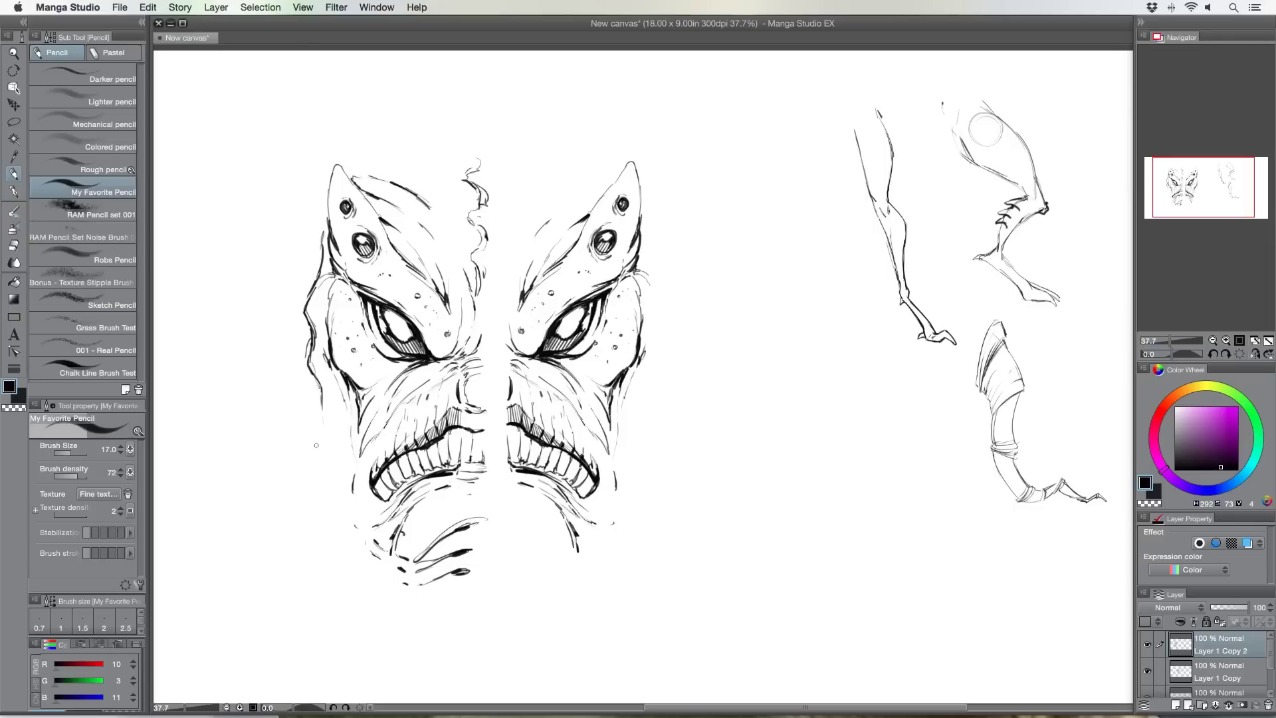
Draw the left jaw contour down to the chin and add ragged flesh strands branching outward beside it
{"action": "mouse_move", "coordinate": [323, 398]}
{"action": "left_mouse_down"}
{"action": "mouse_move", "coordinate": [314, 445]}
{"action": "mouse_move", "coordinate": [359, 541]}
{"action": "left_mouse_up"}
{"action": "mouse_move", "coordinate": [337, 496]}
{"action": "left_mouse_down"}
{"action": "mouse_move", "coordinate": [344, 519]}
{"action": "mouse_move", "coordinate": [327, 480]}
{"action": "mouse_move", "coordinate": [353, 550]}
{"action": "mouse_move", "coordinate": [320, 475]}
{"action": "left_mouse_up"}
{"action": "mouse_move", "coordinate": [312, 411]}
{"action": "left_mouse_down"}
{"action": "mouse_move", "coordinate": [318, 393]}
{"action": "mouse_move", "coordinate": [309, 418]}
{"action": "mouse_move", "coordinate": [265, 442]}
{"action": "left_mouse_up"}
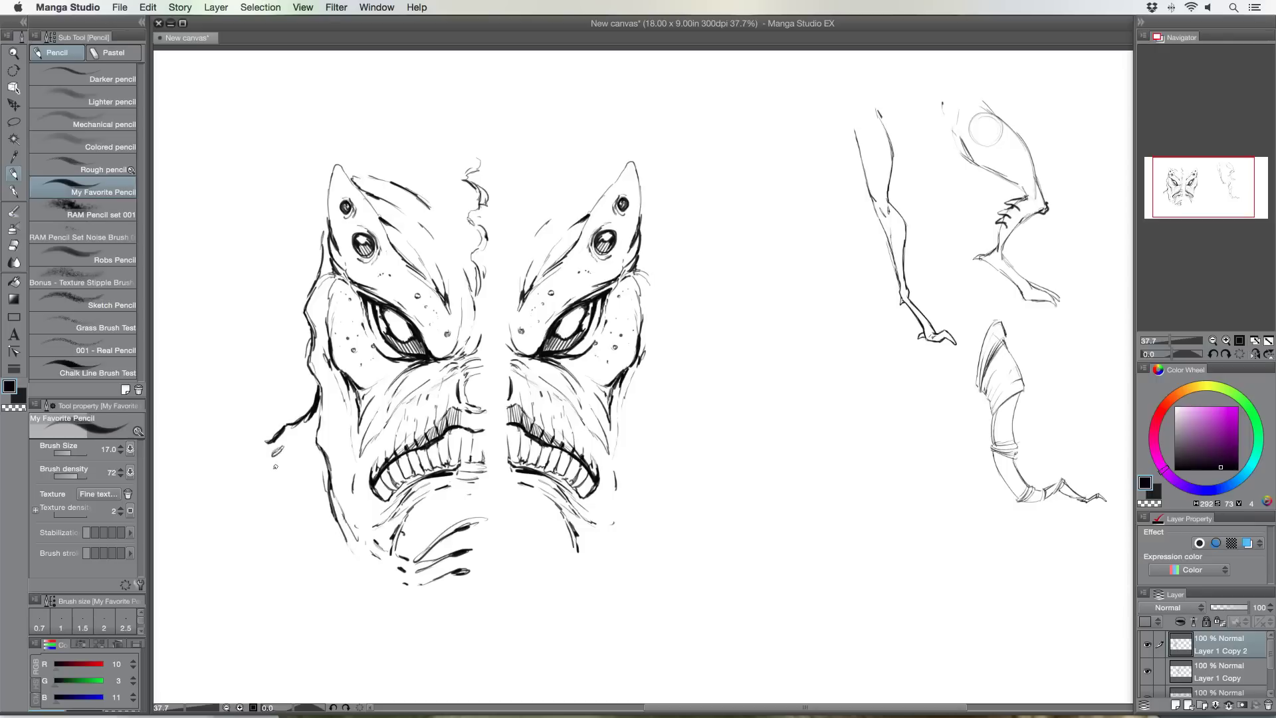
{"action": "left_click_drag", "start_coordinate": [274, 436], "coordinate": [247, 444]}
{"action": "left_click_drag", "start_coordinate": [324, 454], "coordinate": [291, 474]}
Extend the outline up around the left brow tip and sketch light crossing wrinkles over the forehead
{"action": "mouse_move", "coordinate": [325, 239]}
{"action": "left_mouse_down"}
{"action": "mouse_move", "coordinate": [321, 191]}
{"action": "mouse_move", "coordinate": [337, 158]}
{"action": "left_mouse_up"}
{"action": "left_click_drag", "start_coordinate": [413, 195], "coordinate": [434, 157]}
{"action": "left_click_drag", "start_coordinate": [404, 218], "coordinate": [463, 156]}
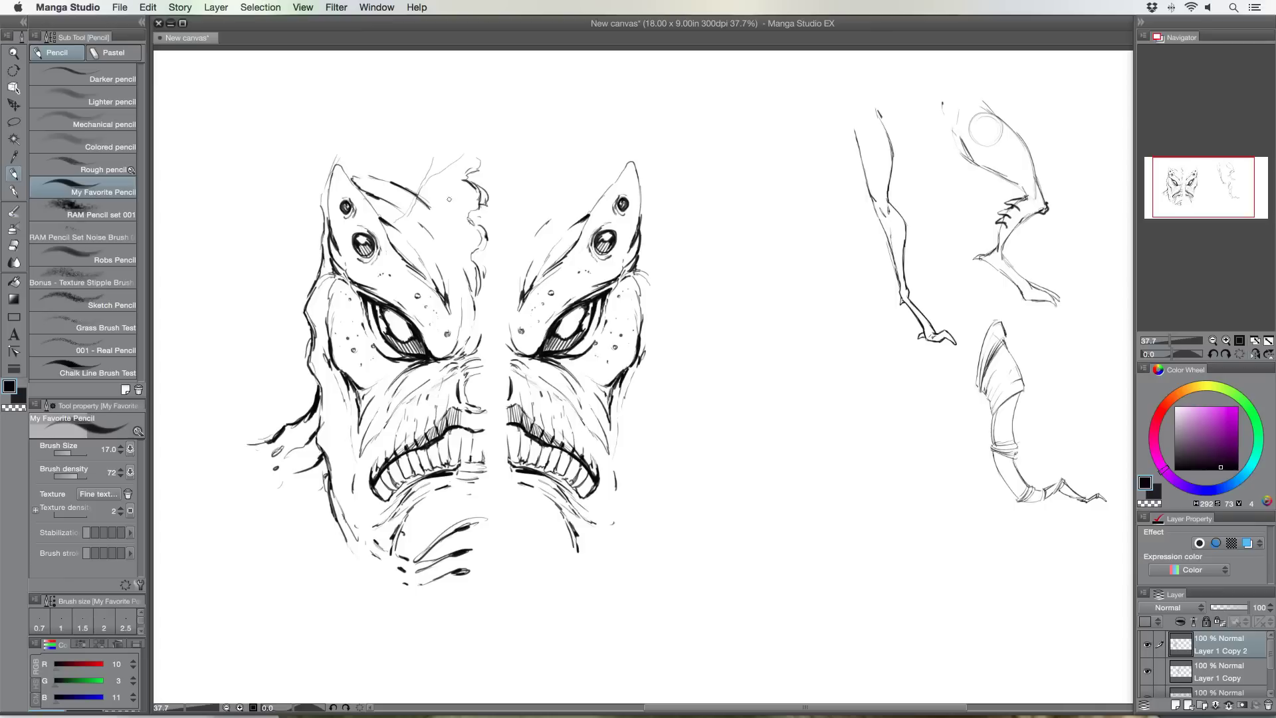
{"action": "mouse_move", "coordinate": [426, 234]}
{"action": "left_mouse_down"}
{"action": "mouse_move", "coordinate": [452, 205]}
{"action": "mouse_move", "coordinate": [439, 156]}
{"action": "mouse_move", "coordinate": [436, 188]}
{"action": "mouse_move", "coordinate": [385, 182]}
{"action": "mouse_move", "coordinate": [412, 158]}
{"action": "mouse_move", "coordinate": [395, 179]}
{"action": "mouse_move", "coordinate": [386, 163]}
{"action": "mouse_move", "coordinate": [343, 171]}
{"action": "mouse_move", "coordinate": [363, 172]}
{"action": "mouse_move", "coordinate": [368, 198]}
{"action": "mouse_move", "coordinate": [388, 161]}
{"action": "left_mouse_up"}
Draw a pointed skull outline over the forehead, continuing down the left side of the head to the flesh strands
{"action": "mouse_move", "coordinate": [346, 150]}
{"action": "left_mouse_down"}
{"action": "mouse_move", "coordinate": [358, 125]}
{"action": "mouse_move", "coordinate": [637, 178]}
{"action": "left_mouse_up"}
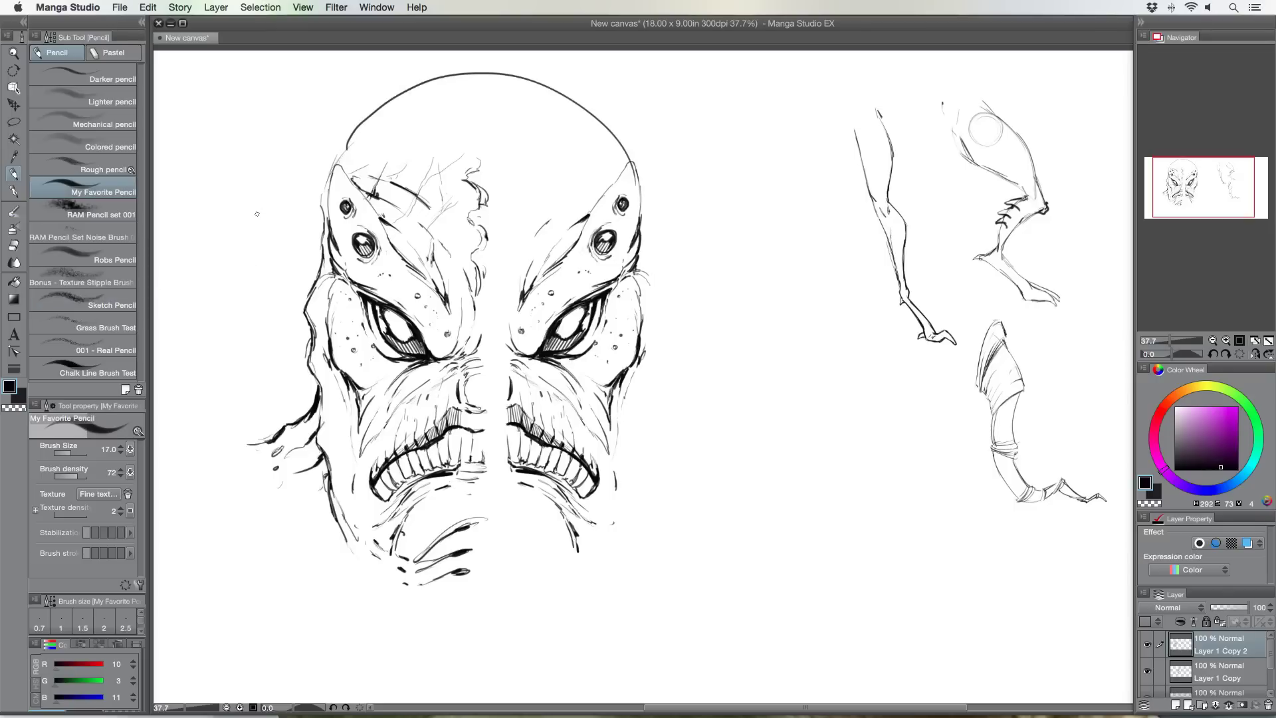
{"action": "key", "text": "super+z"}
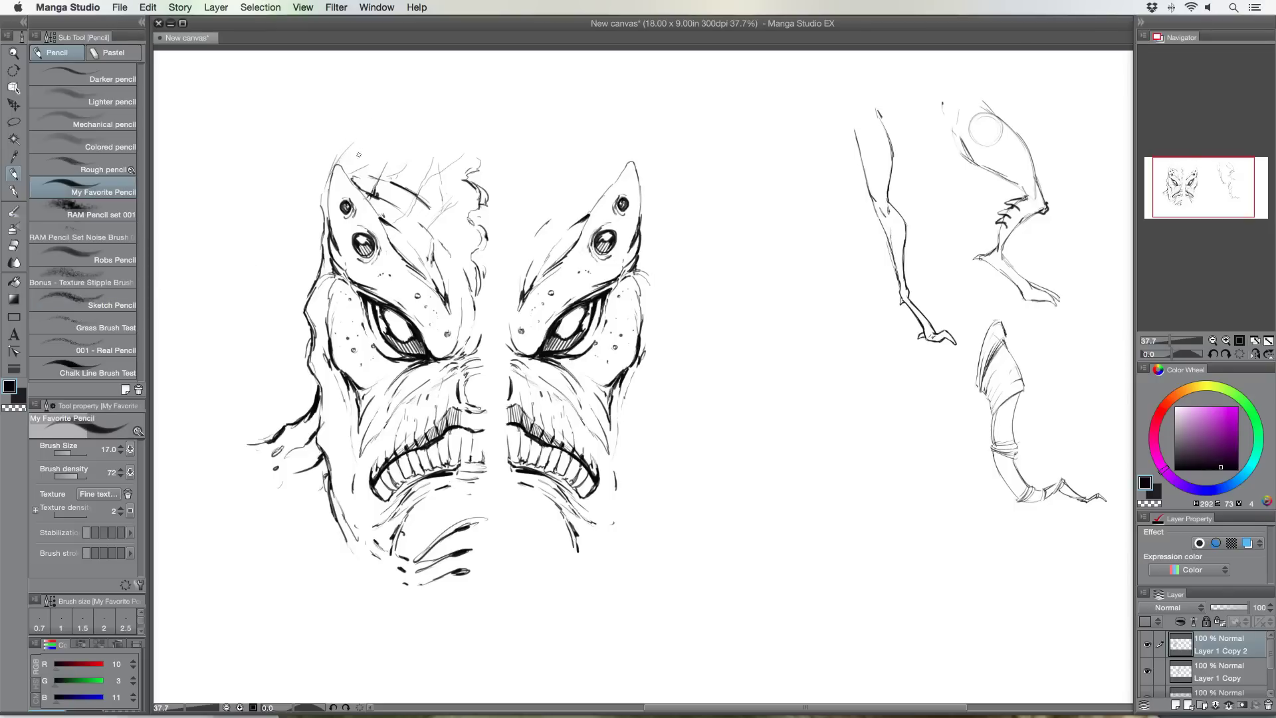
{"action": "mouse_move", "coordinate": [336, 161]}
{"action": "left_mouse_down"}
{"action": "mouse_move", "coordinate": [443, 78]}
{"action": "mouse_move", "coordinate": [493, 63]}
{"action": "mouse_move", "coordinate": [554, 89]}
{"action": "mouse_move", "coordinate": [445, 71]}
{"action": "mouse_move", "coordinate": [330, 155]}
{"action": "mouse_move", "coordinate": [312, 174]}
{"action": "mouse_move", "coordinate": [311, 196]}
{"action": "mouse_move", "coordinate": [323, 168]}
{"action": "mouse_move", "coordinate": [313, 263]}
{"action": "mouse_move", "coordinate": [320, 246]}
{"action": "mouse_move", "coordinate": [279, 380]}
{"action": "mouse_move", "coordinate": [241, 423]}
{"action": "mouse_move", "coordinate": [276, 365]}
{"action": "mouse_move", "coordinate": [313, 235]}
{"action": "left_mouse_up"}
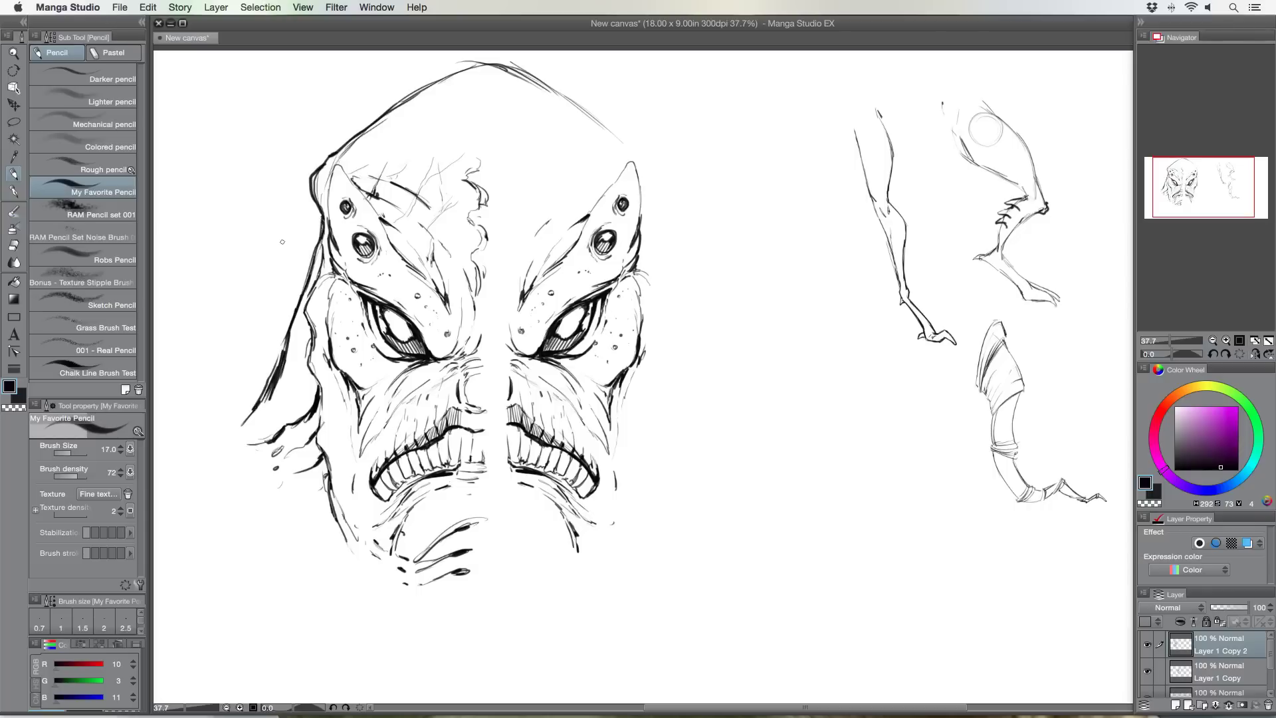
Sketch the lower left jaw and neck contour with slanted strokes running down beneath the chin
{"action": "left_click_drag", "start_coordinate": [344, 537], "coordinate": [367, 569]}
{"action": "mouse_move", "coordinate": [289, 503]}
{"action": "left_mouse_down"}
{"action": "mouse_move", "coordinate": [400, 599]}
{"action": "mouse_move", "coordinate": [340, 576]}
{"action": "left_mouse_up"}
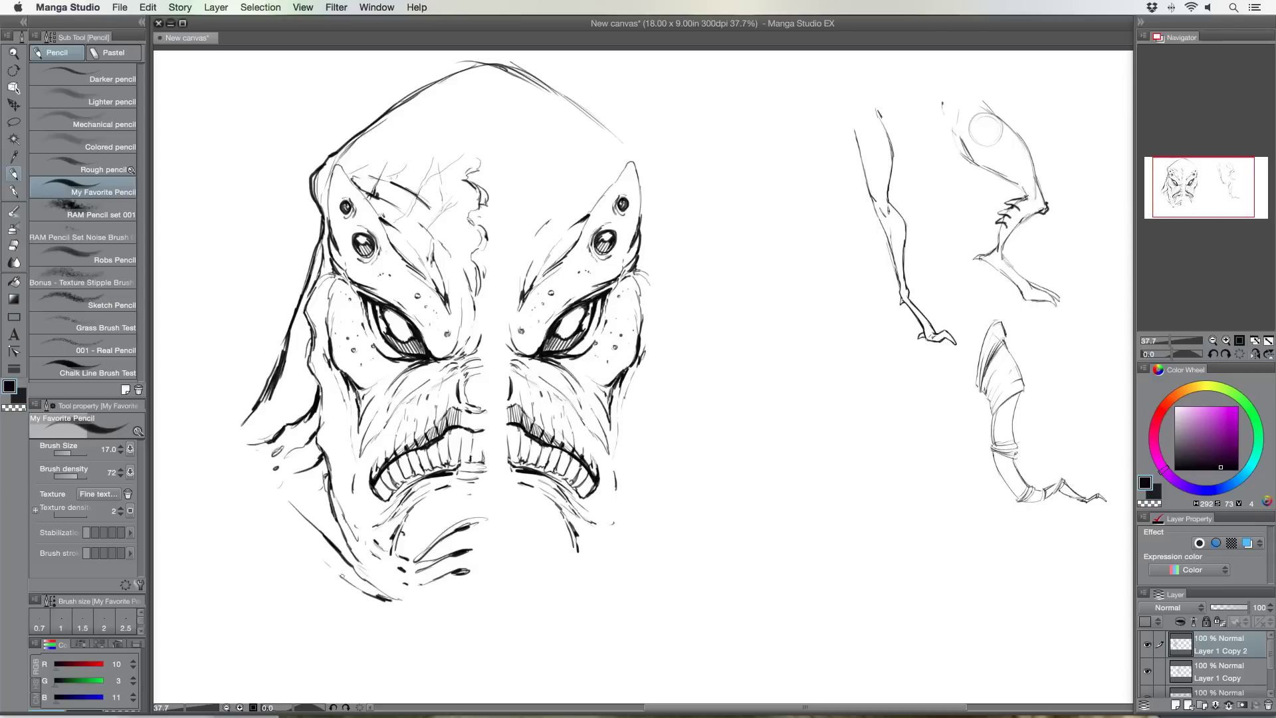
{"action": "left_click_drag", "start_coordinate": [395, 611], "coordinate": [317, 564]}
{"action": "left_click_drag", "start_coordinate": [388, 605], "coordinate": [401, 611]}
Draw curved lines beneath the crown and doubled lines converging from both sides of the skull to the nose bridge
{"action": "mouse_move", "coordinate": [359, 167]}
{"action": "left_mouse_down"}
{"action": "mouse_move", "coordinate": [448, 92]}
{"action": "mouse_move", "coordinate": [513, 78]}
{"action": "mouse_move", "coordinate": [538, 96]}
{"action": "mouse_move", "coordinate": [448, 85]}
{"action": "mouse_move", "coordinate": [482, 75]}
{"action": "mouse_move", "coordinate": [538, 95]}
{"action": "left_mouse_up"}
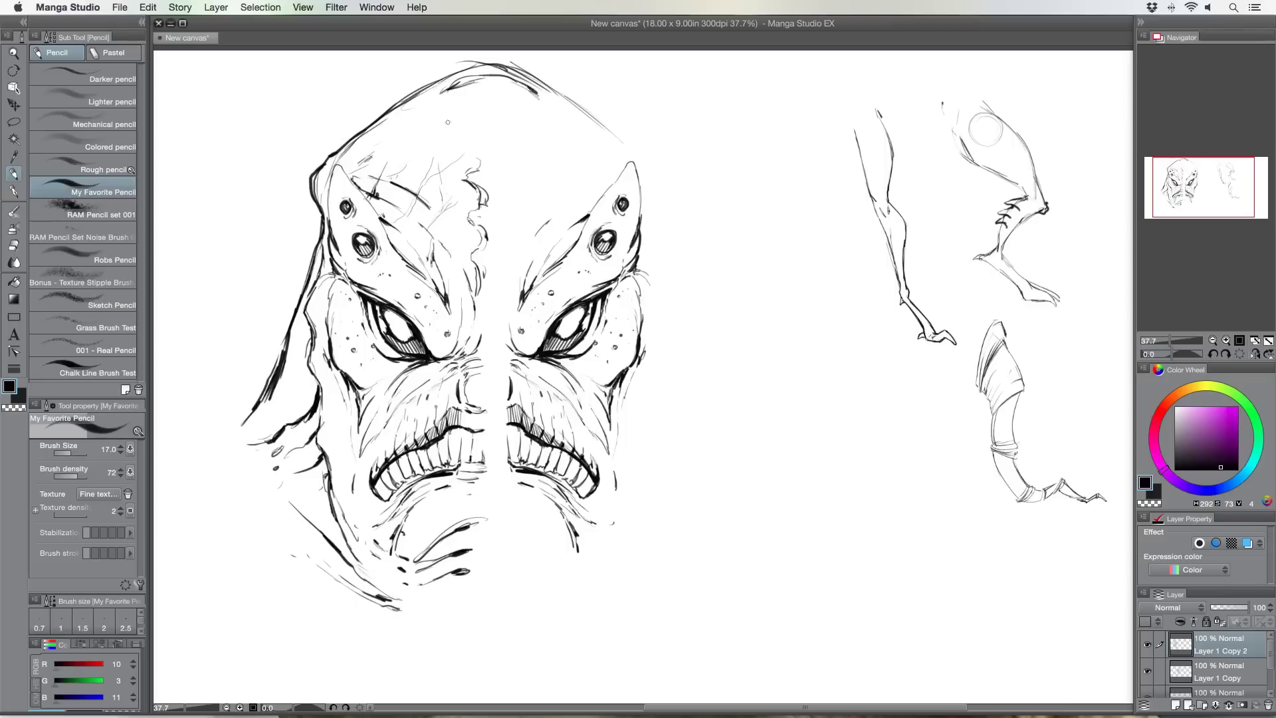
{"action": "left_click_drag", "start_coordinate": [453, 118], "coordinate": [540, 129]}
{"action": "left_click_drag", "start_coordinate": [423, 93], "coordinate": [478, 316]}
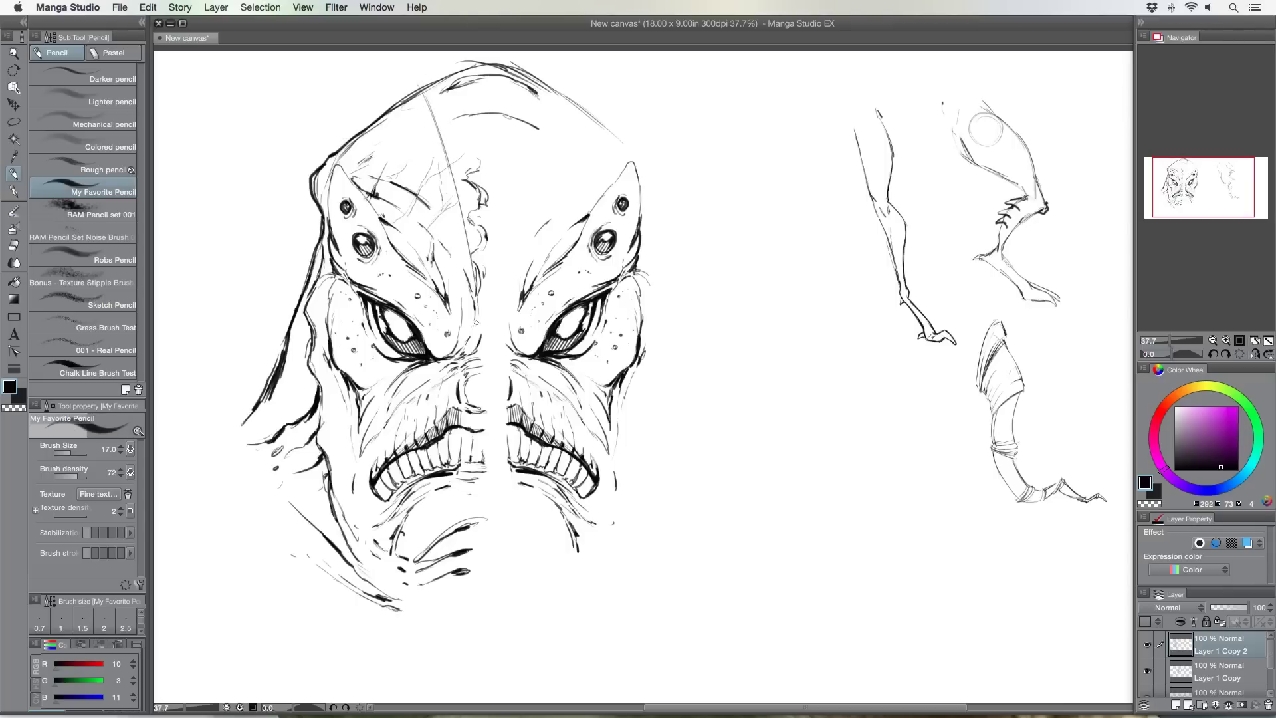
{"action": "left_click_drag", "start_coordinate": [544, 85], "coordinate": [508, 302]}
{"action": "left_click_drag", "start_coordinate": [524, 195], "coordinate": [510, 293]}
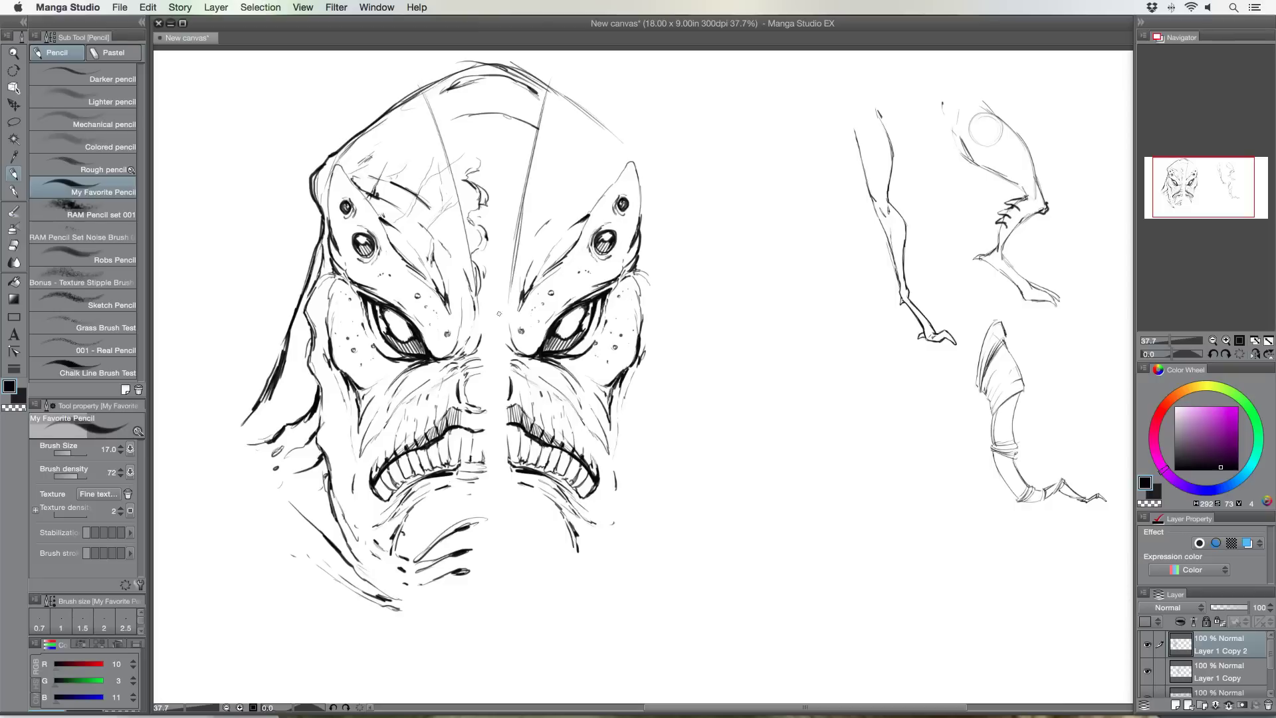
{"action": "left_click_drag", "start_coordinate": [420, 95], "coordinate": [469, 277]}
{"action": "left_click_drag", "start_coordinate": [545, 110], "coordinate": [504, 352]}
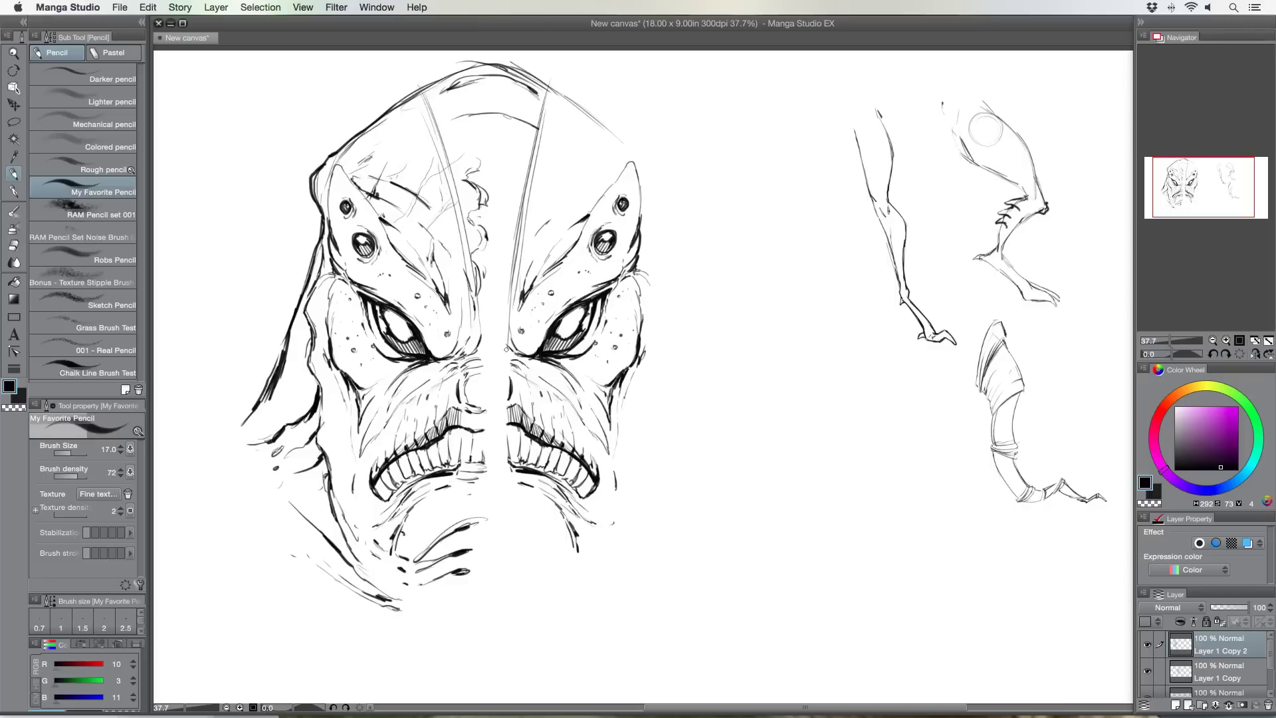
Draw short ridge lines across the band between the converging forehead lines, from the brow up to the crown
{"action": "left_click_drag", "start_coordinate": [519, 253], "coordinate": [510, 318]}
{"action": "left_click_drag", "start_coordinate": [478, 275], "coordinate": [480, 353]}
{"action": "mouse_move", "coordinate": [469, 113]}
{"action": "left_mouse_down"}
{"action": "mouse_move", "coordinate": [441, 129]}
{"action": "mouse_move", "coordinate": [461, 152]}
{"action": "mouse_move", "coordinate": [440, 166]}
{"action": "mouse_move", "coordinate": [458, 203]}
{"action": "mouse_move", "coordinate": [468, 194]}
{"action": "mouse_move", "coordinate": [465, 254]}
{"action": "left_mouse_up"}
{"action": "left_click_drag", "start_coordinate": [500, 192], "coordinate": [524, 203]}
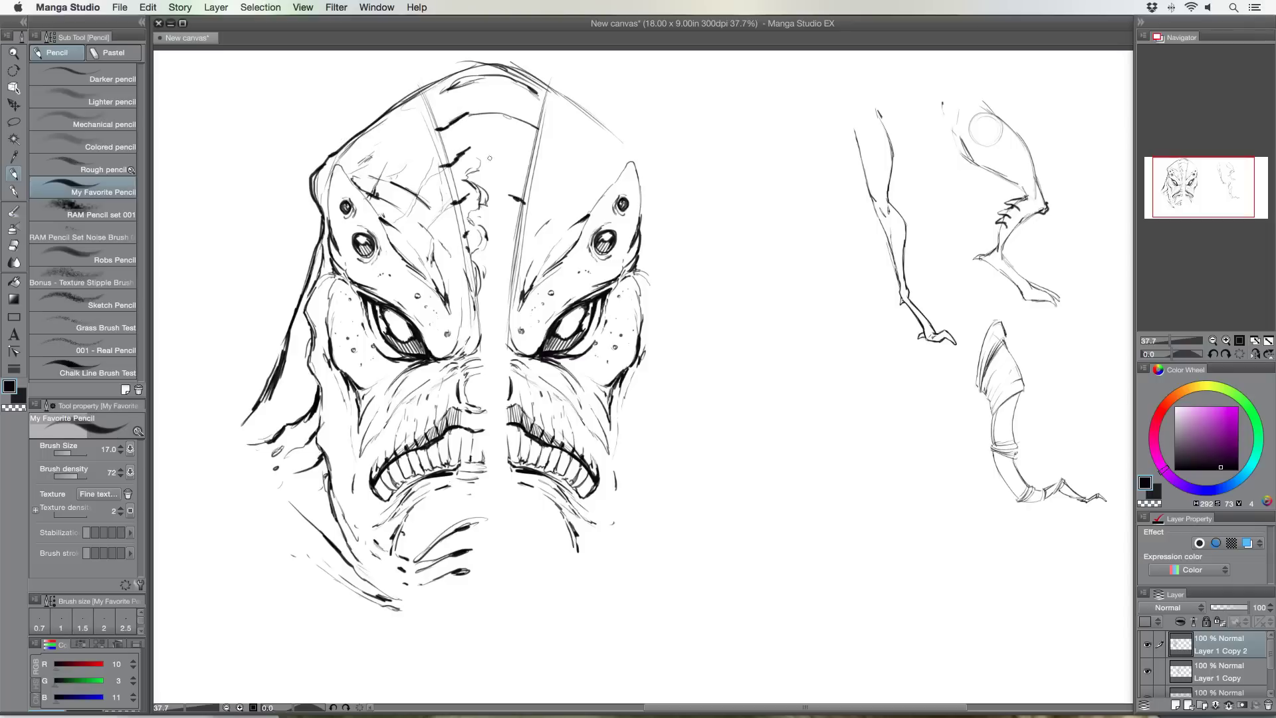
{"action": "left_click_drag", "start_coordinate": [504, 149], "coordinate": [532, 165]}
{"action": "mouse_move", "coordinate": [509, 110]}
{"action": "left_mouse_down"}
{"action": "mouse_move", "coordinate": [528, 123]}
{"action": "mouse_move", "coordinate": [535, 96]}
{"action": "mouse_move", "coordinate": [546, 100]}
{"action": "left_mouse_up"}
{"action": "mouse_move", "coordinate": [473, 81]}
{"action": "left_mouse_down"}
{"action": "mouse_move", "coordinate": [426, 105]}
{"action": "mouse_move", "coordinate": [536, 81]}
{"action": "mouse_move", "coordinate": [557, 93]}
{"action": "left_mouse_up"}
{"action": "left_click_drag", "start_coordinate": [458, 66], "coordinate": [424, 88]}
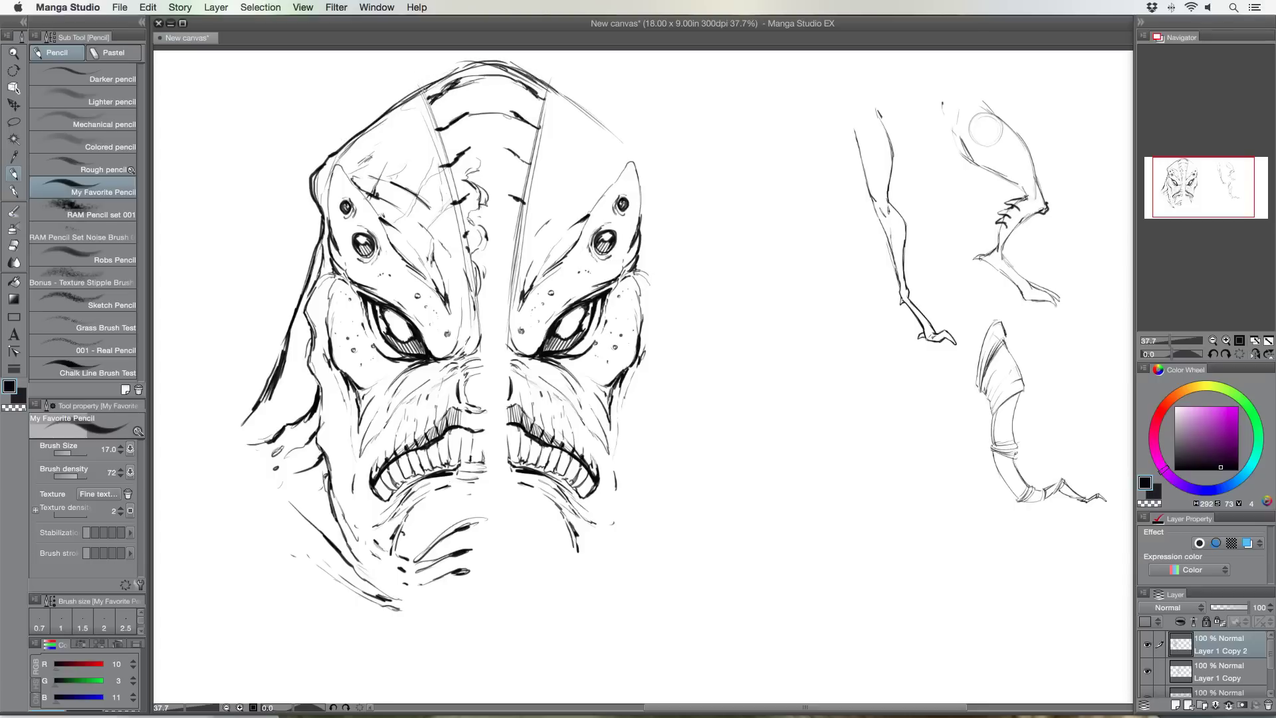
Darken the forehead ridges and close the centre gap across the nose bridge, nose, upper lip and teeth
{"action": "left_click_drag", "start_coordinate": [512, 117], "coordinate": [547, 131]}
{"action": "mouse_move", "coordinate": [467, 114]}
{"action": "left_mouse_down"}
{"action": "mouse_move", "coordinate": [435, 128]}
{"action": "mouse_move", "coordinate": [484, 141]}
{"action": "left_mouse_up"}
{"action": "left_click_drag", "start_coordinate": [487, 186], "coordinate": [478, 209]}
{"action": "mouse_move", "coordinate": [479, 323]}
{"action": "left_mouse_down"}
{"action": "mouse_move", "coordinate": [511, 331]}
{"action": "mouse_move", "coordinate": [500, 352]}
{"action": "mouse_move", "coordinate": [513, 359]}
{"action": "mouse_move", "coordinate": [509, 428]}
{"action": "mouse_move", "coordinate": [469, 411]}
{"action": "left_mouse_up"}
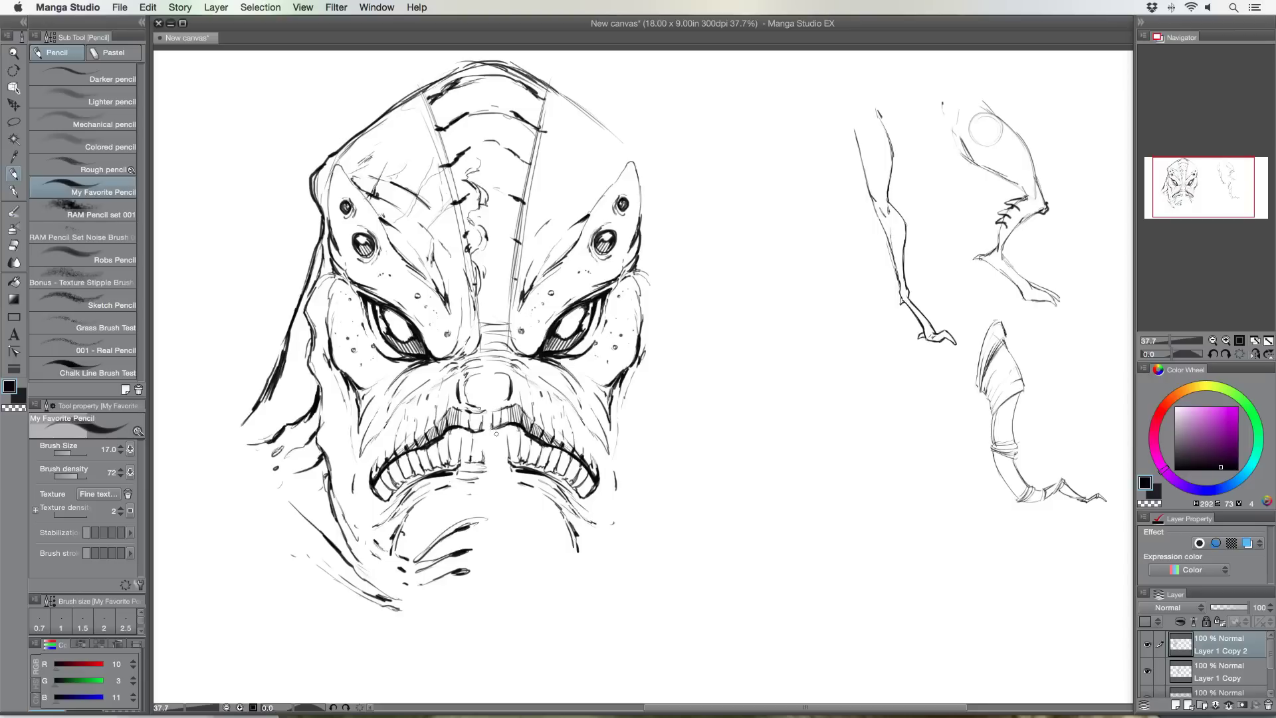
{"action": "left_click_drag", "start_coordinate": [496, 432], "coordinate": [497, 466]}
{"action": "mouse_move", "coordinate": [509, 193]}
{"action": "left_mouse_down"}
{"action": "mouse_move", "coordinate": [473, 189]}
{"action": "mouse_move", "coordinate": [515, 153]}
{"action": "mouse_move", "coordinate": [504, 105]}
{"action": "mouse_move", "coordinate": [549, 124]}
{"action": "left_mouse_up"}
{"action": "mouse_move", "coordinate": [455, 117]}
{"action": "left_mouse_down"}
{"action": "mouse_move", "coordinate": [473, 108]}
{"action": "mouse_move", "coordinate": [435, 124]}
{"action": "left_mouse_up"}
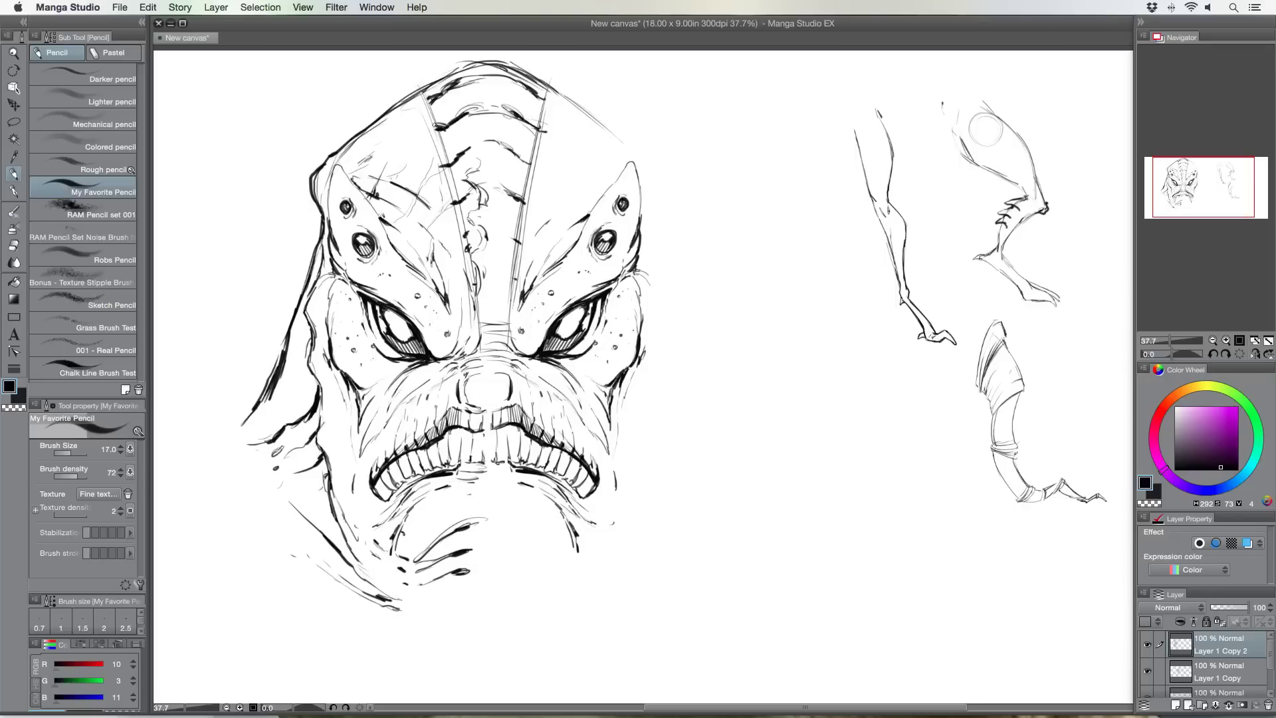
Extend the ridges beyond both sides of the central band with short wrinkle strokes over the upper skull
{"action": "left_click_drag", "start_coordinate": [540, 118], "coordinate": [557, 137]}
{"action": "left_click_drag", "start_coordinate": [544, 91], "coordinate": [559, 106]}
{"action": "left_click_drag", "start_coordinate": [429, 103], "coordinate": [423, 98]}
{"action": "left_click_drag", "start_coordinate": [432, 174], "coordinate": [442, 163]}
{"action": "mouse_move", "coordinate": [522, 198]}
{"action": "left_mouse_down"}
{"action": "mouse_move", "coordinate": [538, 209]}
{"action": "mouse_move", "coordinate": [526, 244]}
{"action": "mouse_move", "coordinate": [450, 252]}
{"action": "left_mouse_up"}
{"action": "left_click_drag", "start_coordinate": [414, 114], "coordinate": [408, 124]}
{"action": "left_click_drag", "start_coordinate": [555, 170], "coordinate": [575, 190]}
{"action": "left_click_drag", "start_coordinate": [551, 135], "coordinate": [575, 152]}
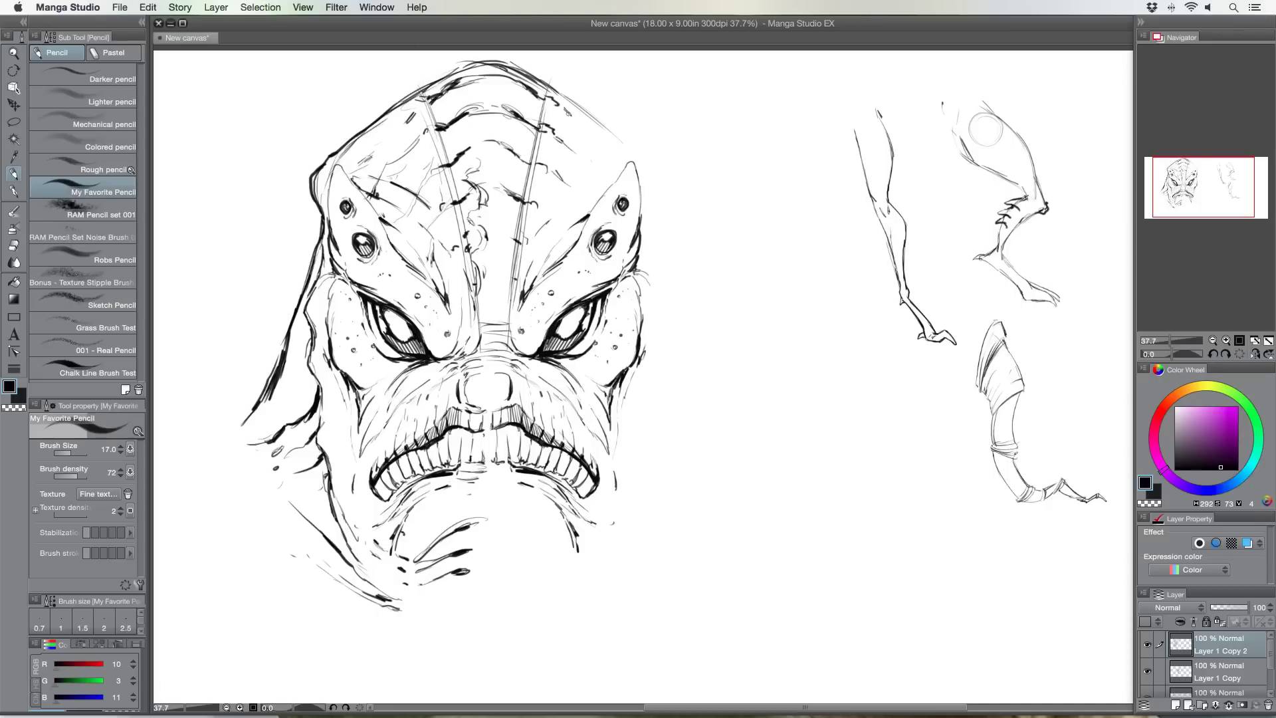
{"action": "left_click_drag", "start_coordinate": [552, 90], "coordinate": [567, 106]}
Shade the flesh folds at the left side of the head and add small spots beside the left cheek
{"action": "left_click_drag", "start_coordinate": [305, 310], "coordinate": [313, 326]}
{"action": "mouse_move", "coordinate": [312, 372]}
{"action": "left_mouse_down"}
{"action": "mouse_move", "coordinate": [318, 393]}
{"action": "mouse_move", "coordinate": [304, 383]}
{"action": "mouse_move", "coordinate": [283, 408]}
{"action": "left_mouse_up"}
{"action": "mouse_move", "coordinate": [299, 343]}
{"action": "left_mouse_down"}
{"action": "mouse_move", "coordinate": [304, 326]}
{"action": "mouse_move", "coordinate": [287, 378]}
{"action": "mouse_move", "coordinate": [295, 325]}
{"action": "left_mouse_up"}
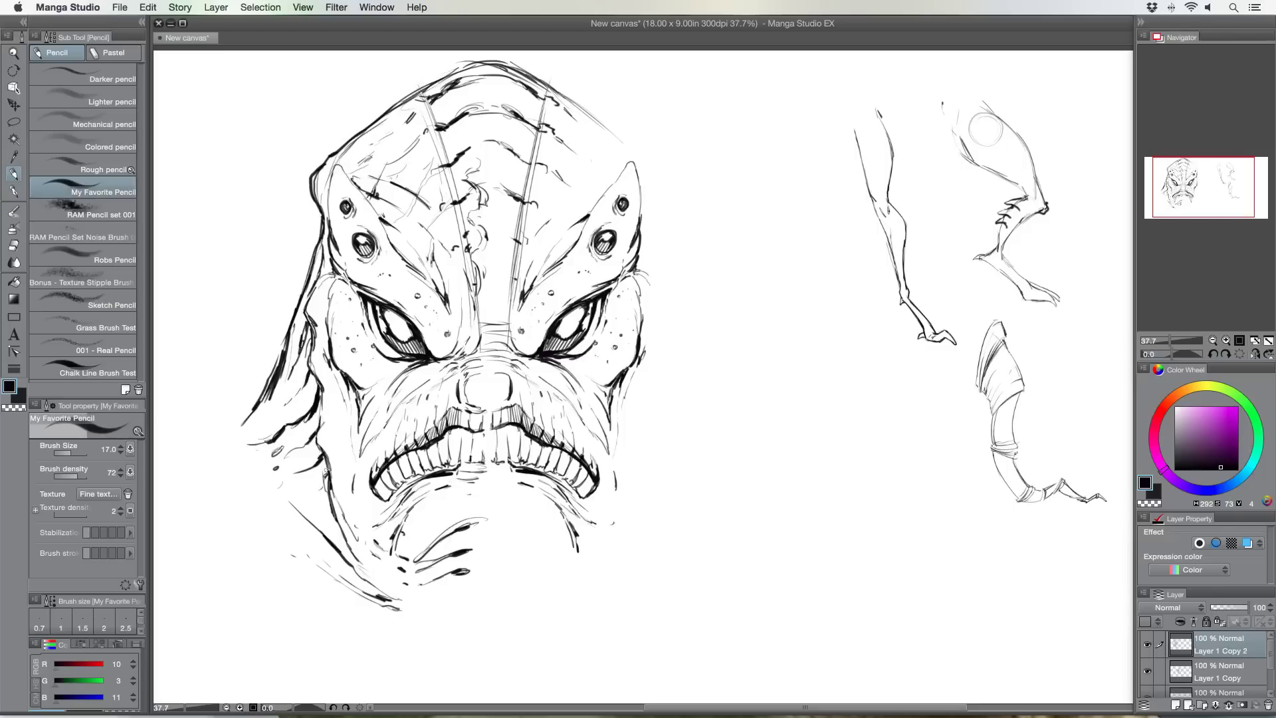
{"action": "mouse_move", "coordinate": [326, 471]}
{"action": "left_mouse_down"}
{"action": "mouse_move", "coordinate": [320, 447]}
{"action": "mouse_move", "coordinate": [333, 469]}
{"action": "mouse_move", "coordinate": [340, 428]}
{"action": "left_mouse_up"}
{"action": "left_click", "coordinate": [319, 316]}
{"action": "left_click_drag", "start_coordinate": [367, 299], "coordinate": [391, 356]}
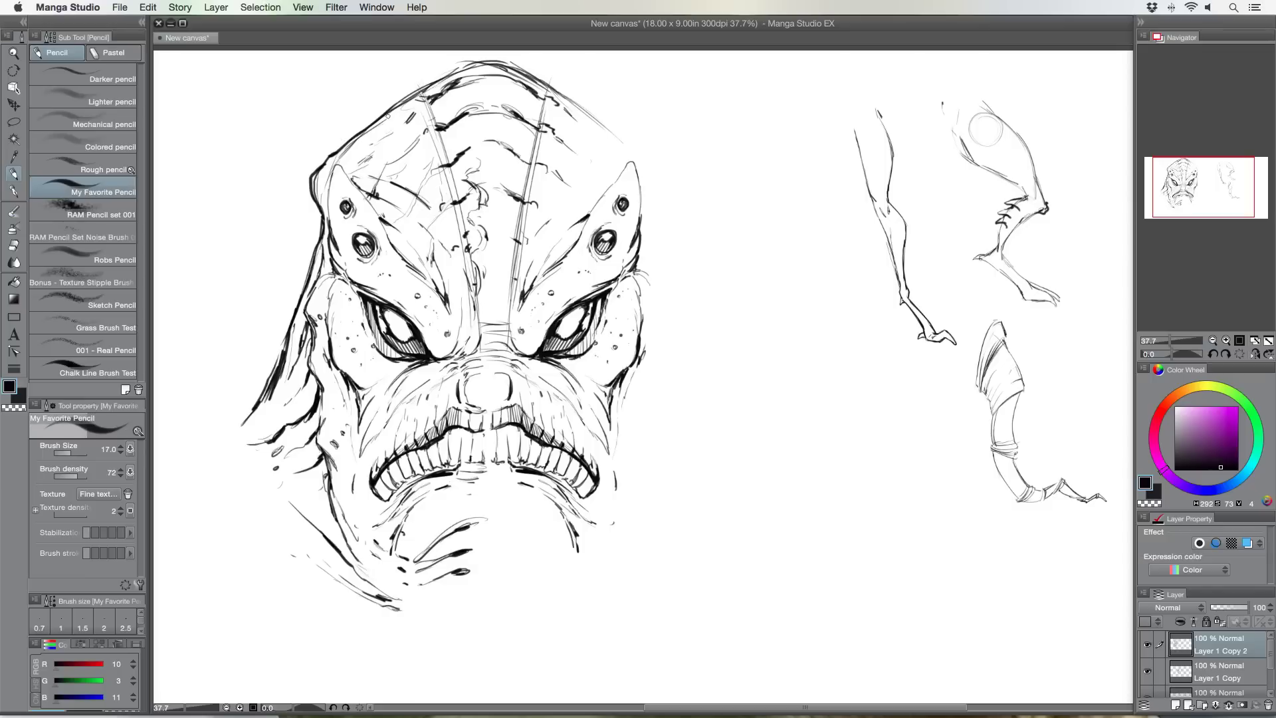
Fade the crown, forehead band and left neck fold lines with the Soft eraser
{"action": "left_click", "coordinate": [13, 246]}
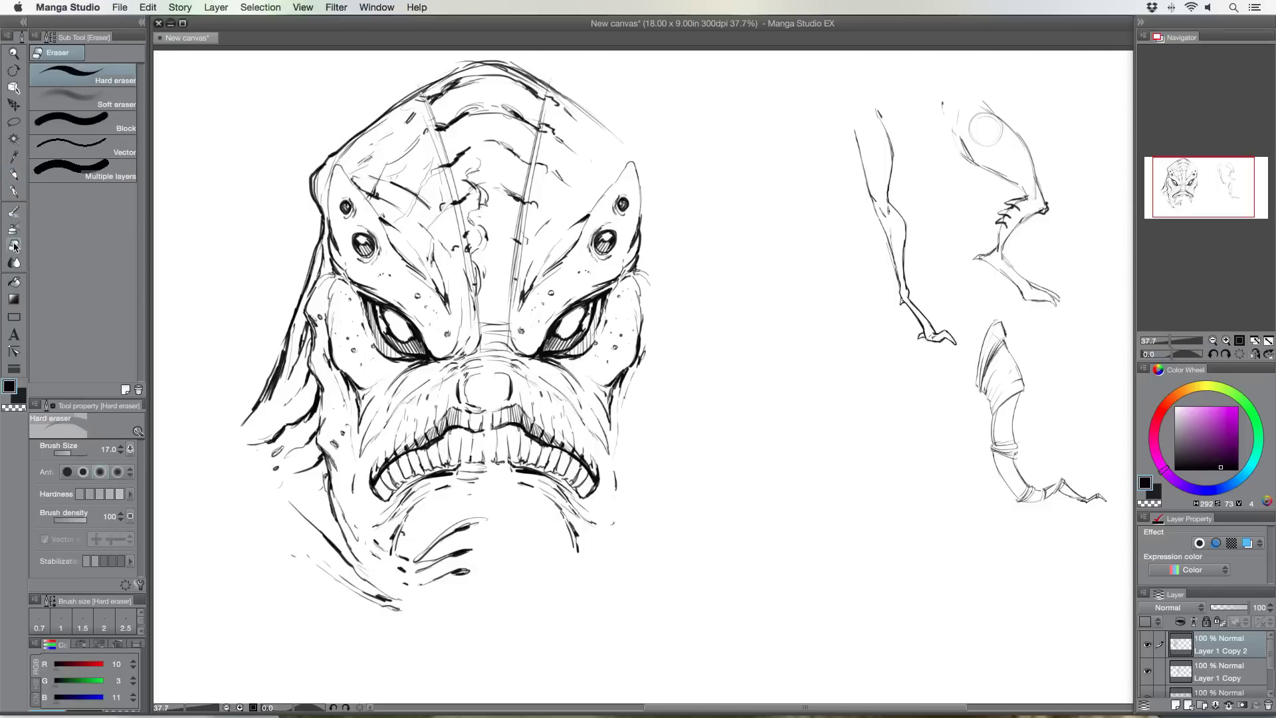
{"action": "left_click", "coordinate": [100, 107]}
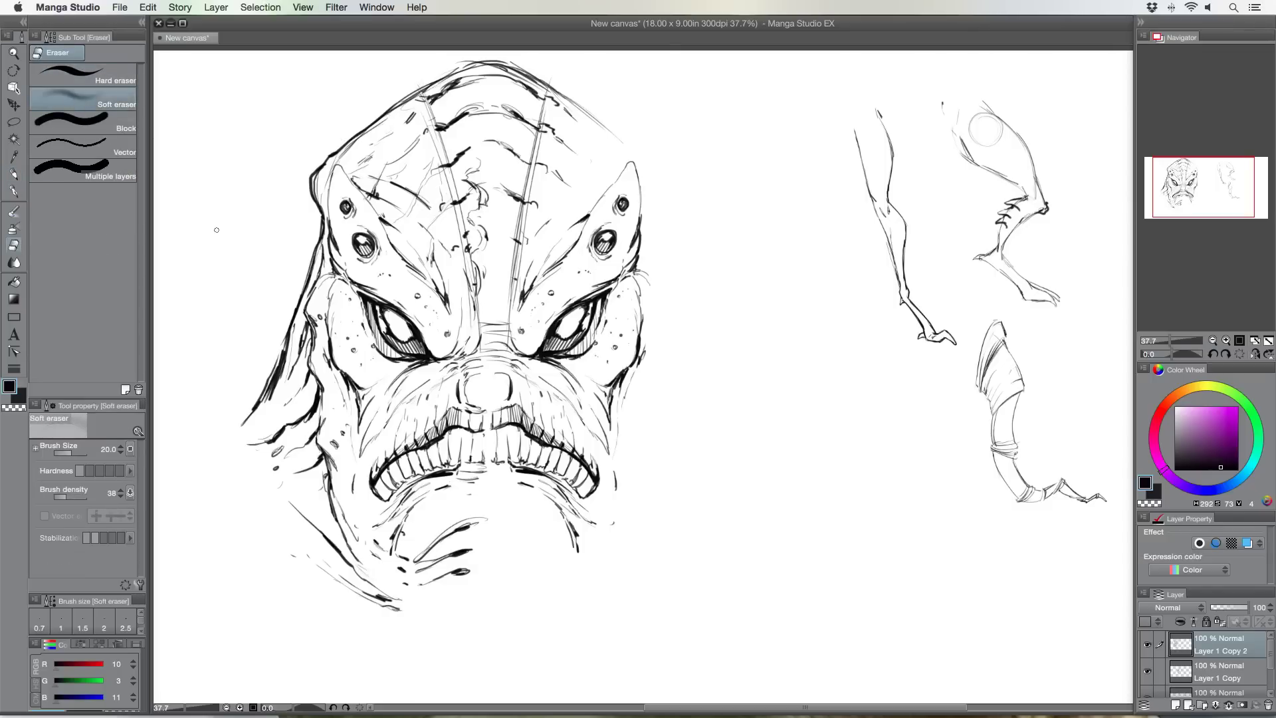
{"action": "mouse_move", "coordinate": [312, 303]}
{"action": "left_mouse_down"}
{"action": "mouse_move", "coordinate": [313, 312]}
{"action": "mouse_move", "coordinate": [433, 165]}
{"action": "mouse_move", "coordinate": [434, 143]}
{"action": "mouse_move", "coordinate": [462, 295]}
{"action": "mouse_move", "coordinate": [452, 217]}
{"action": "mouse_move", "coordinate": [499, 115]}
{"action": "mouse_move", "coordinate": [555, 149]}
{"action": "mouse_move", "coordinate": [455, 114]}
{"action": "mouse_move", "coordinate": [510, 102]}
{"action": "mouse_move", "coordinate": [393, 116]}
{"action": "mouse_move", "coordinate": [413, 118]}
{"action": "mouse_move", "coordinate": [402, 195]}
{"action": "mouse_move", "coordinate": [391, 168]}
{"action": "mouse_move", "coordinate": [441, 236]}
{"action": "mouse_move", "coordinate": [501, 277]}
{"action": "mouse_move", "coordinate": [533, 259]}
{"action": "mouse_move", "coordinate": [496, 228]}
{"action": "mouse_move", "coordinate": [528, 155]}
{"action": "mouse_move", "coordinate": [425, 122]}
{"action": "mouse_move", "coordinate": [484, 106]}
{"action": "mouse_move", "coordinate": [368, 172]}
{"action": "mouse_move", "coordinate": [309, 353]}
{"action": "mouse_move", "coordinate": [312, 421]}
{"action": "mouse_move", "coordinate": [321, 407]}
{"action": "mouse_move", "coordinate": [370, 508]}
{"action": "mouse_move", "coordinate": [317, 356]}
{"action": "mouse_move", "coordinate": [326, 472]}
{"action": "mouse_move", "coordinate": [375, 539]}
{"action": "mouse_move", "coordinate": [410, 188]}
{"action": "left_mouse_up"}
Redraw the crown outline and the curved forehead ridges over the faded lines with My Favorite Pencil
{"action": "key", "text": "p"}
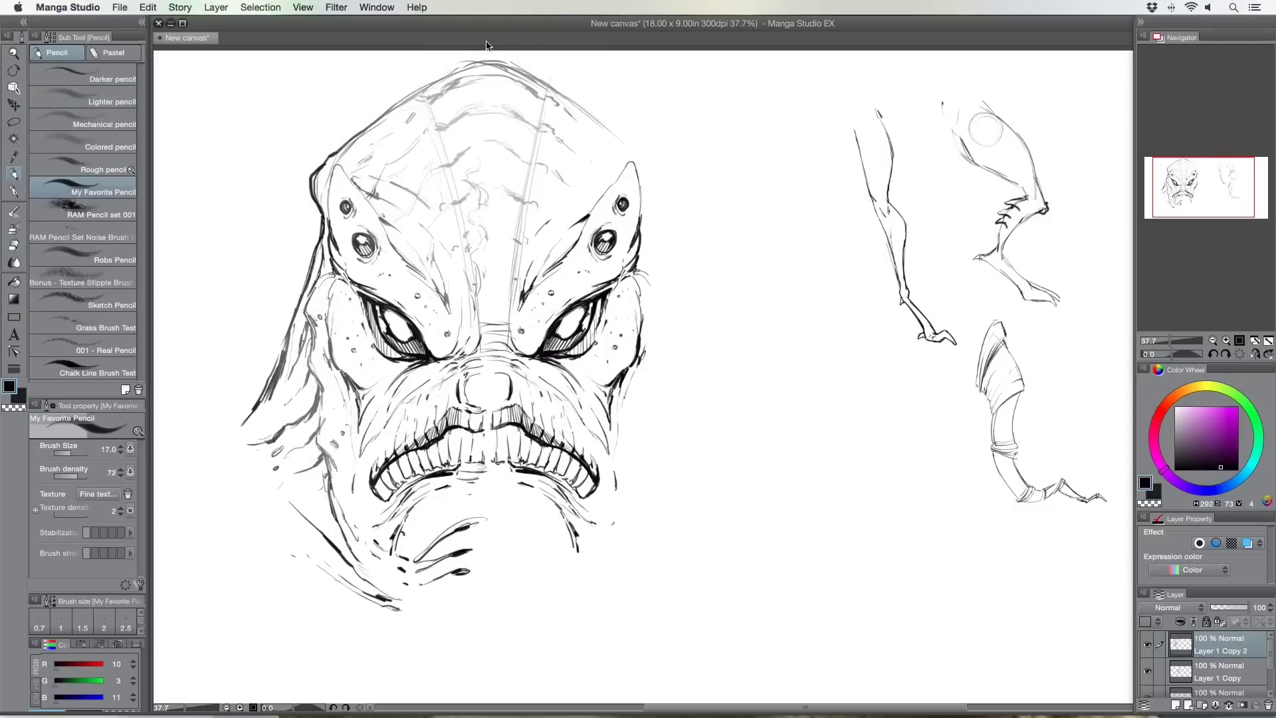
{"action": "mouse_move", "coordinate": [425, 92]}
{"action": "left_mouse_down"}
{"action": "mouse_move", "coordinate": [490, 56]}
{"action": "mouse_move", "coordinate": [555, 89]}
{"action": "left_mouse_up"}
{"action": "left_click_drag", "start_coordinate": [420, 82], "coordinate": [343, 148]}
{"action": "mouse_move", "coordinate": [416, 108]}
{"action": "left_mouse_down"}
{"action": "mouse_move", "coordinate": [461, 84]}
{"action": "mouse_move", "coordinate": [456, 116]}
{"action": "mouse_move", "coordinate": [435, 125]}
{"action": "mouse_move", "coordinate": [442, 163]}
{"action": "mouse_move", "coordinate": [489, 141]}
{"action": "left_mouse_up"}
{"action": "left_click_drag", "start_coordinate": [463, 193], "coordinate": [442, 203]}
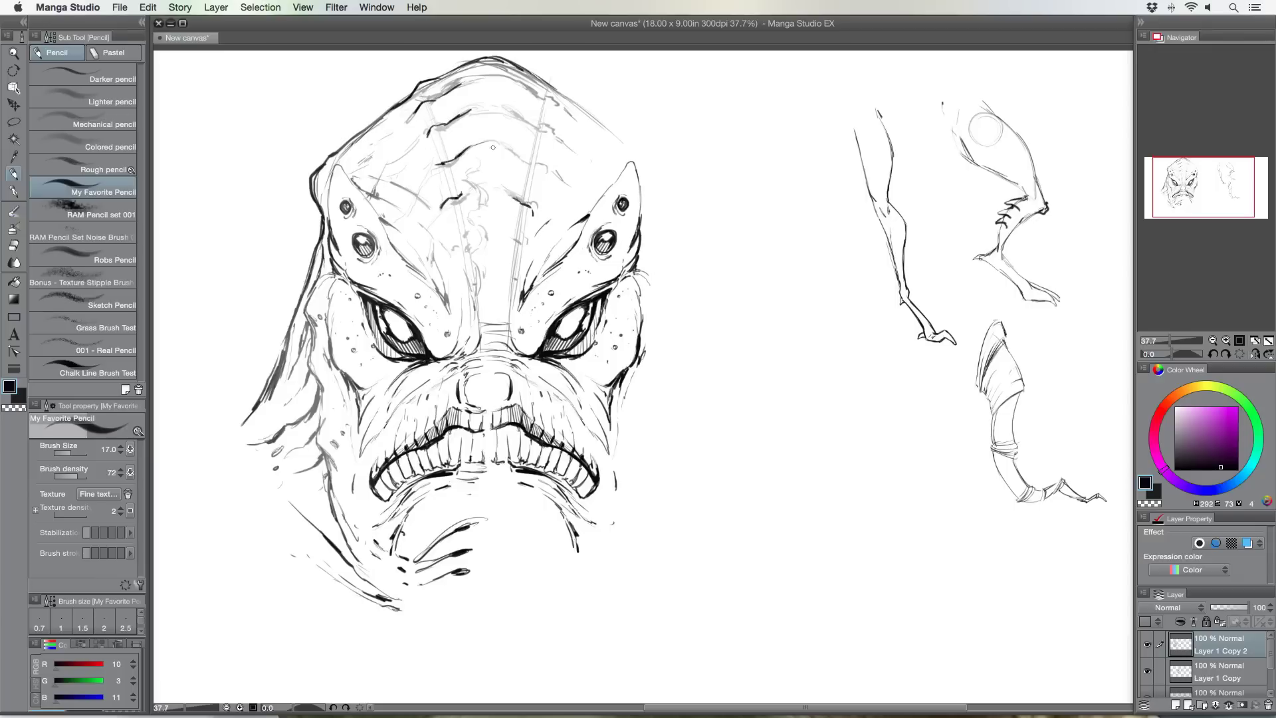
{"action": "left_click_drag", "start_coordinate": [515, 152], "coordinate": [550, 171]}
{"action": "left_click_drag", "start_coordinate": [522, 126], "coordinate": [552, 130]}
{"action": "left_click_drag", "start_coordinate": [527, 89], "coordinate": [558, 112]}
{"action": "mouse_move", "coordinate": [434, 167]}
{"action": "left_mouse_down"}
{"action": "mouse_move", "coordinate": [402, 225]}
{"action": "mouse_move", "coordinate": [423, 180]}
{"action": "mouse_move", "coordinate": [413, 194]}
{"action": "mouse_move", "coordinate": [409, 153]}
{"action": "left_mouse_up"}
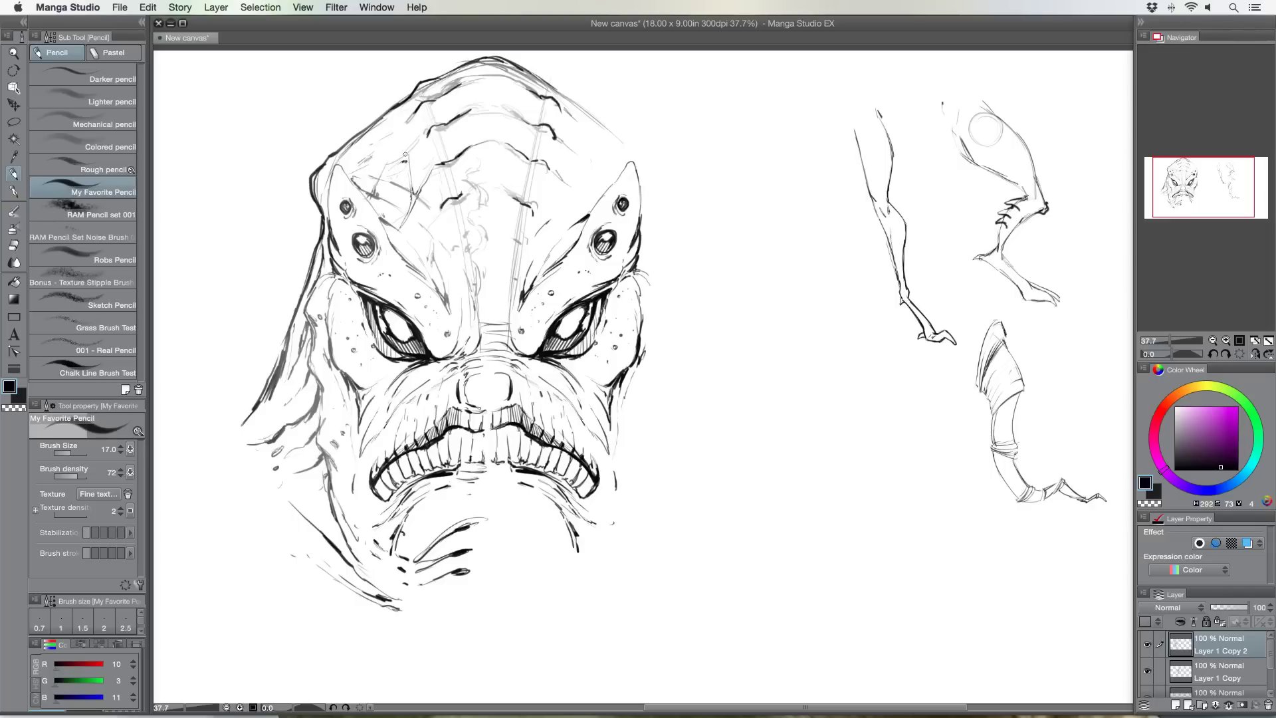
Add wrinkles and small spots over the forehead and darken the contour beside the left cheek
{"action": "mouse_move", "coordinate": [413, 149]}
{"action": "left_mouse_down"}
{"action": "mouse_move", "coordinate": [391, 164]}
{"action": "mouse_move", "coordinate": [379, 133]}
{"action": "mouse_move", "coordinate": [385, 144]}
{"action": "mouse_move", "coordinate": [397, 120]}
{"action": "left_mouse_up"}
{"action": "left_click_drag", "start_coordinate": [479, 190], "coordinate": [498, 189]}
{"action": "mouse_move", "coordinate": [331, 333]}
{"action": "left_mouse_down"}
{"action": "mouse_move", "coordinate": [348, 383]}
{"action": "mouse_move", "coordinate": [353, 440]}
{"action": "mouse_move", "coordinate": [328, 400]}
{"action": "mouse_move", "coordinate": [327, 456]}
{"action": "left_mouse_up"}
{"action": "left_click_drag", "start_coordinate": [321, 406], "coordinate": [308, 319]}
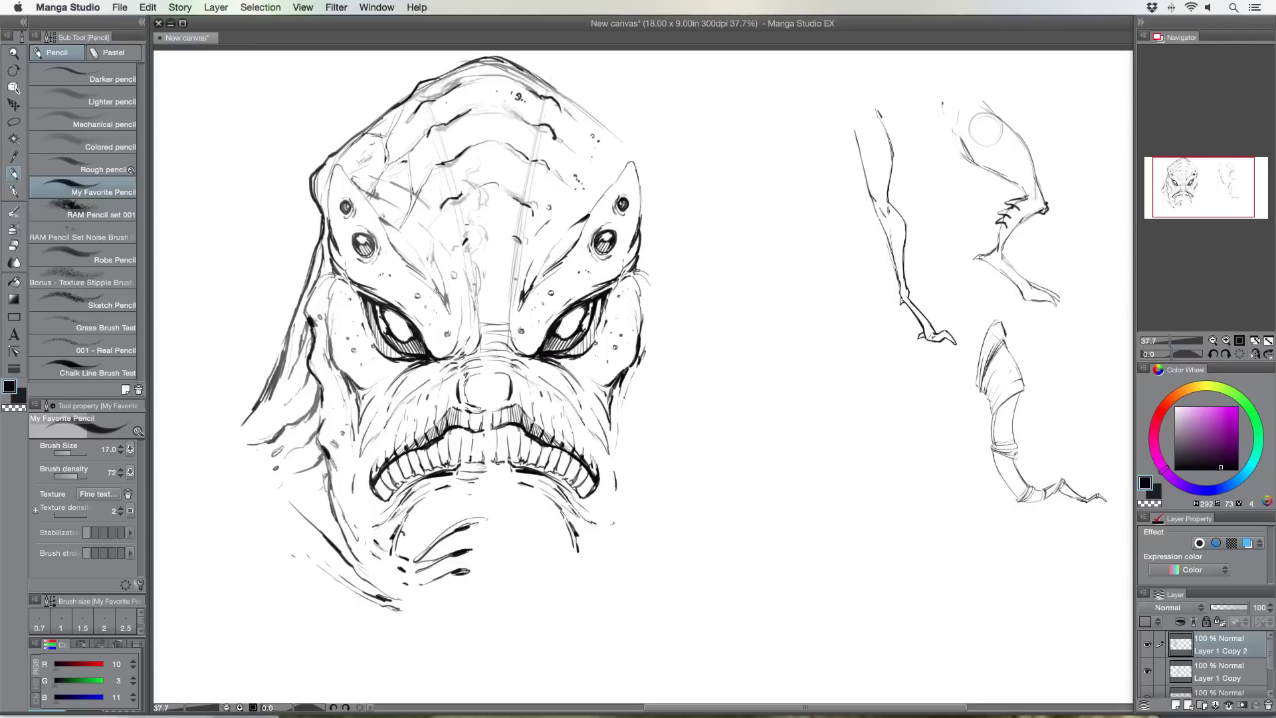
{"action": "left_click_drag", "start_coordinate": [436, 290], "coordinate": [448, 305]}
Outline the right side of the skull down to the brow and strengthen the left neck fold strokes
{"action": "mouse_move", "coordinate": [562, 91]}
{"action": "left_mouse_down"}
{"action": "mouse_move", "coordinate": [657, 165]}
{"action": "mouse_move", "coordinate": [658, 236]}
{"action": "left_mouse_up"}
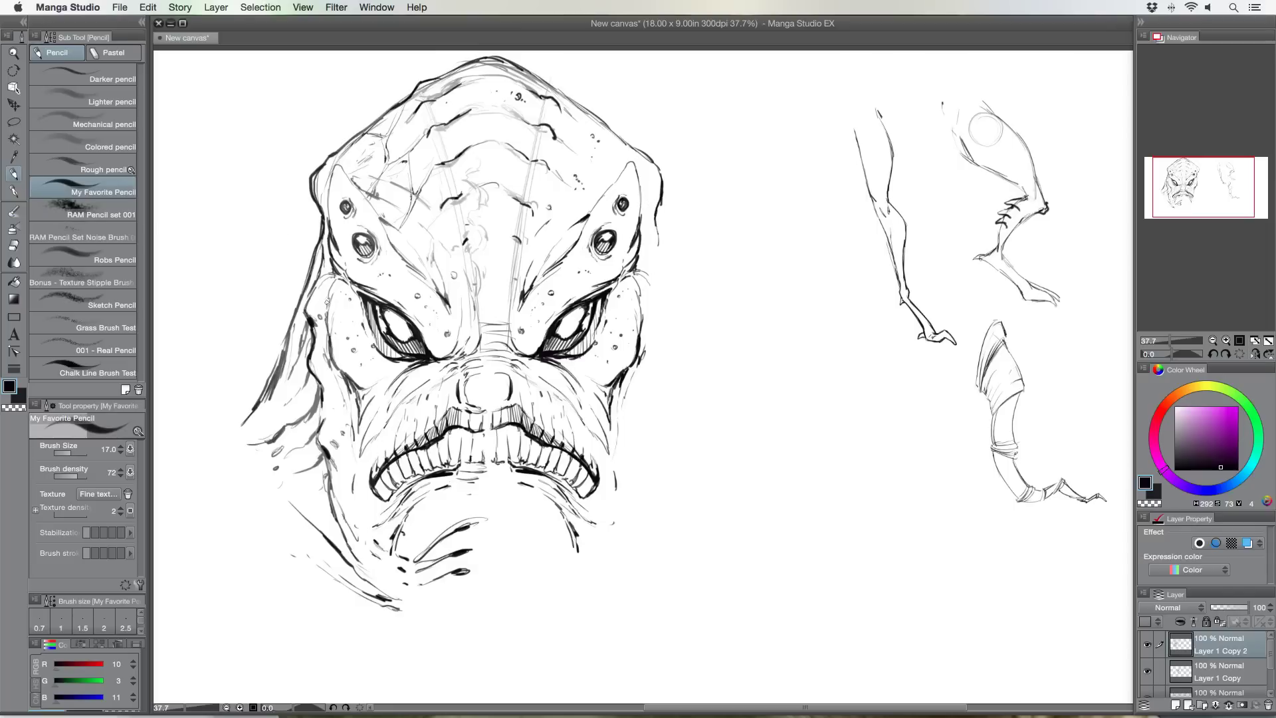
{"action": "left_click_drag", "start_coordinate": [286, 338], "coordinate": [244, 418]}
{"action": "left_click_drag", "start_coordinate": [321, 392], "coordinate": [299, 422]}
{"action": "left_click_drag", "start_coordinate": [317, 482], "coordinate": [296, 498]}
Lasso the left side of the head with its neck folds and chin strokes, and paste a copy of it
{"action": "left_click", "coordinate": [13, 121]}
{"action": "mouse_move", "coordinate": [278, 206]}
{"action": "left_mouse_down"}
{"action": "mouse_move", "coordinate": [300, 155]}
{"action": "mouse_move", "coordinate": [335, 222]}
{"action": "mouse_move", "coordinate": [327, 359]}
{"action": "mouse_move", "coordinate": [350, 402]}
{"action": "mouse_move", "coordinate": [357, 497]}
{"action": "mouse_move", "coordinate": [397, 551]}
{"action": "mouse_move", "coordinate": [472, 499]}
{"action": "mouse_move", "coordinate": [347, 643]}
{"action": "mouse_move", "coordinate": [225, 326]}
{"action": "mouse_move", "coordinate": [266, 173]}
{"action": "left_mouse_up"}
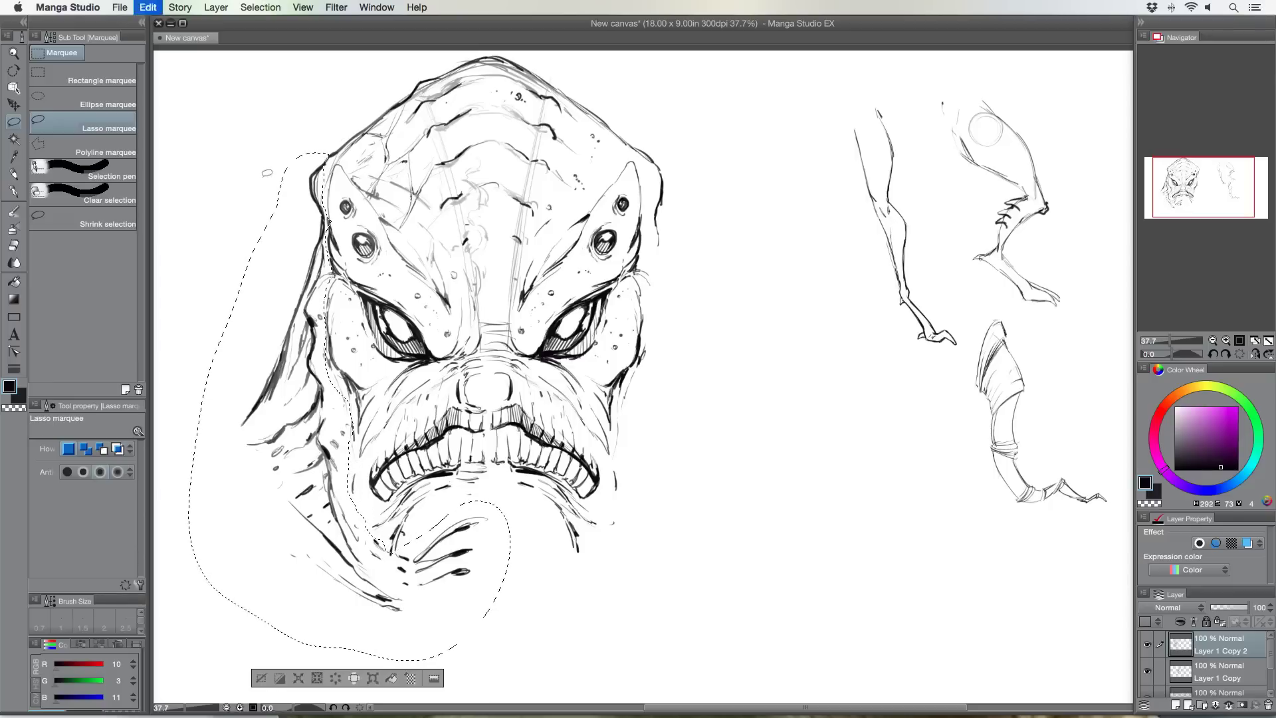
{"action": "key", "text": "super+c"}
{"action": "key", "text": "super+v"}
Flip the pasted head-side copy horizontally and apply the transformation
{"action": "left_click", "coordinate": [148, 7]}
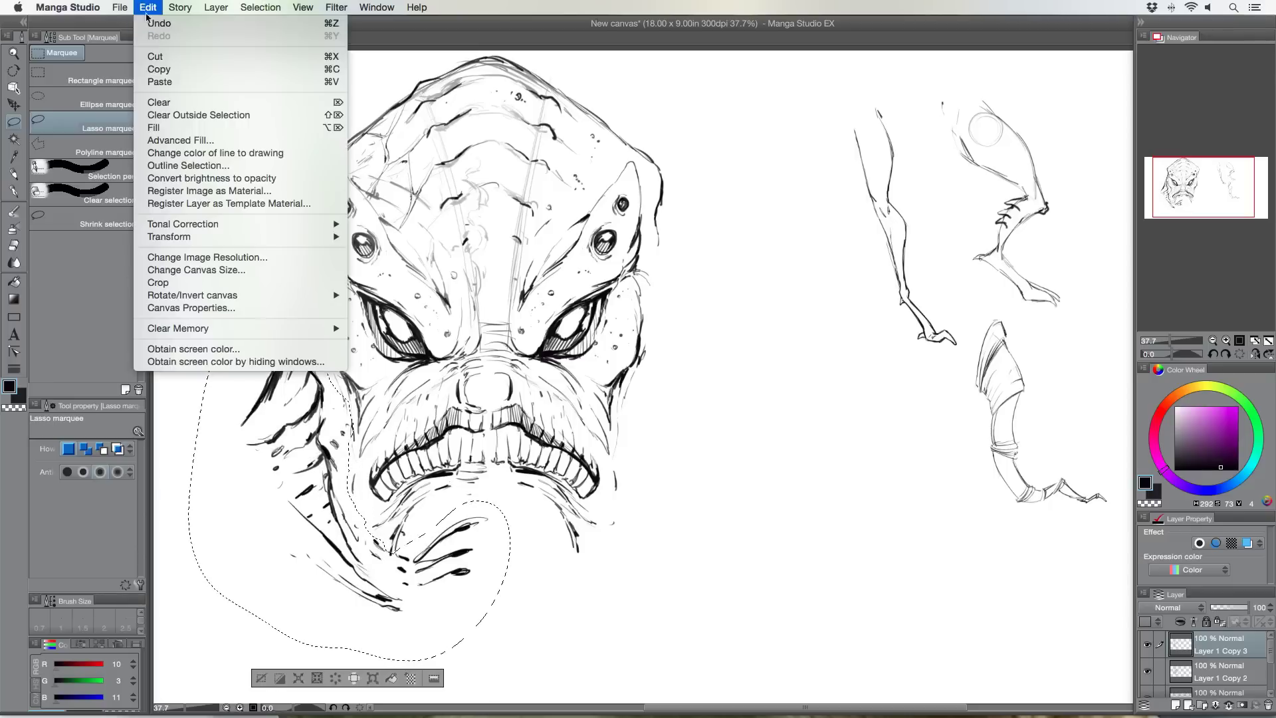
{"action": "mouse_move", "coordinate": [173, 238]}
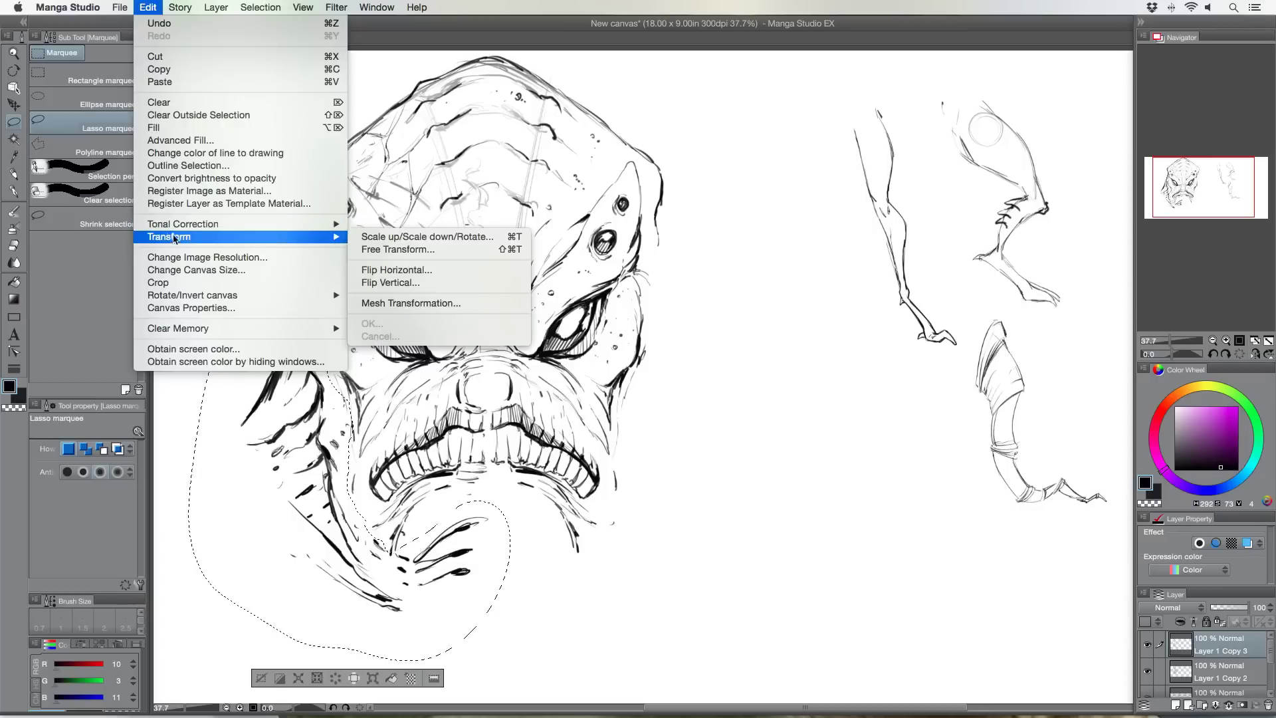
{"action": "left_click", "coordinate": [392, 270]}
{"action": "left_click", "coordinate": [44, 121]}
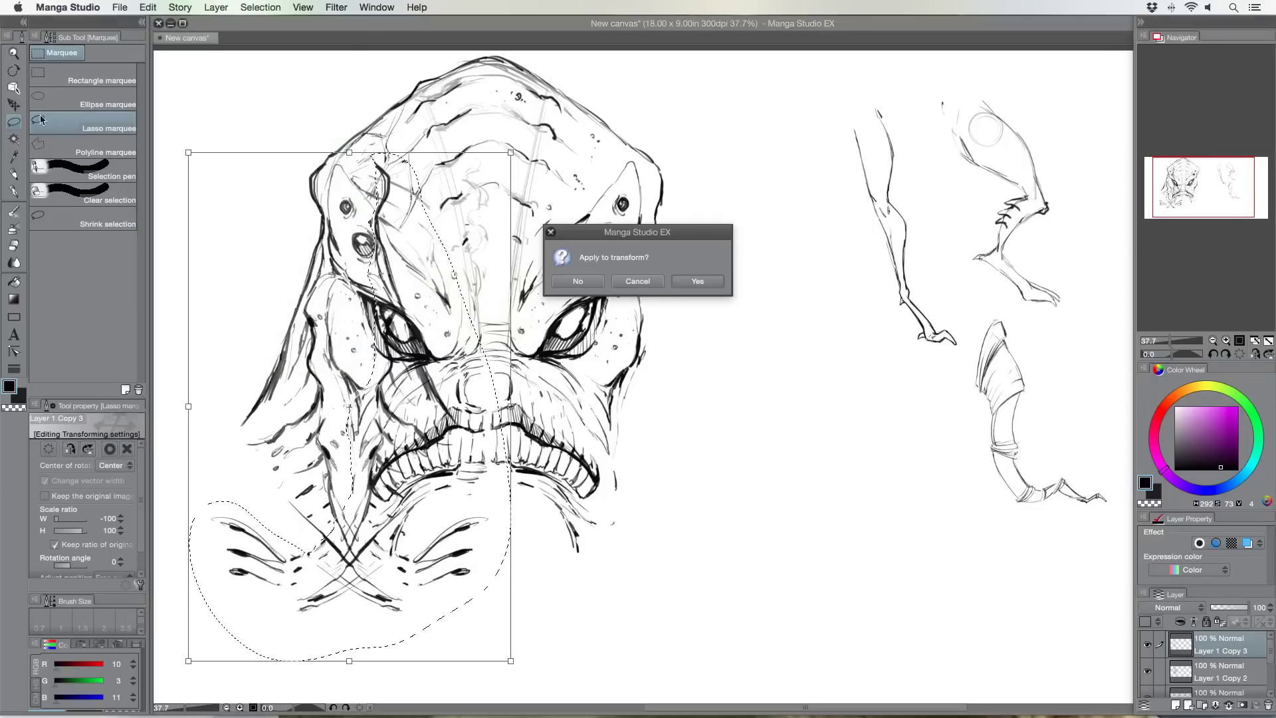
{"action": "left_click", "coordinate": [680, 280]}
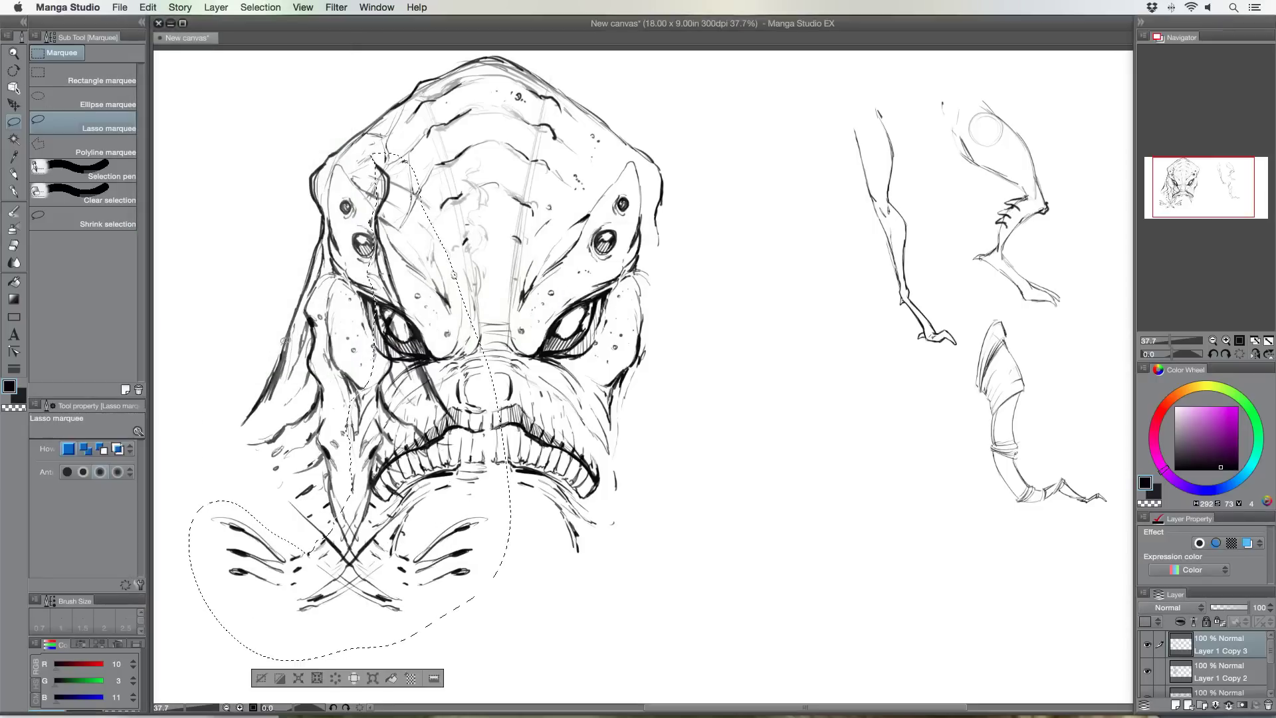
Move the flipped copy to the right side of the head, aligned with the face, and clear the selection
{"action": "left_click", "coordinate": [373, 678]}
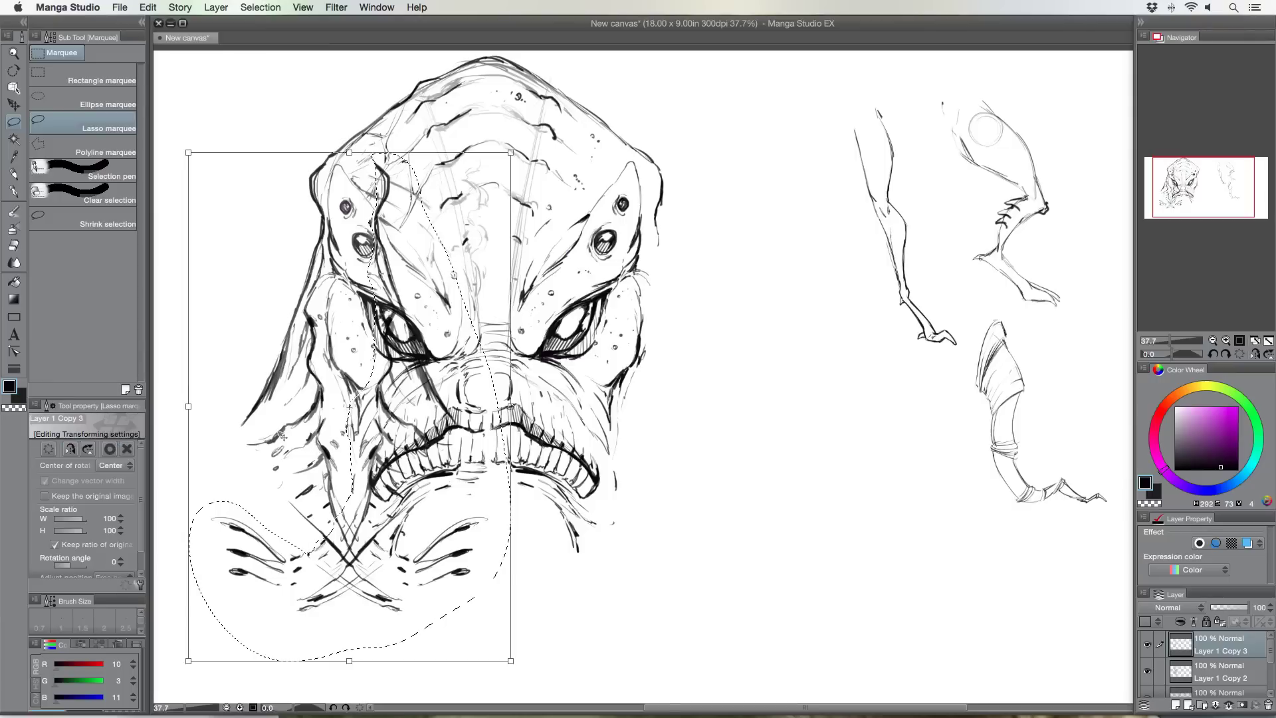
{"action": "mouse_move", "coordinate": [272, 424]}
{"action": "left_mouse_down"}
{"action": "mouse_move", "coordinate": [476, 387]}
{"action": "mouse_move", "coordinate": [587, 387]}
{"action": "mouse_move", "coordinate": [572, 383]}
{"action": "mouse_move", "coordinate": [554, 418]}
{"action": "left_mouse_up"}
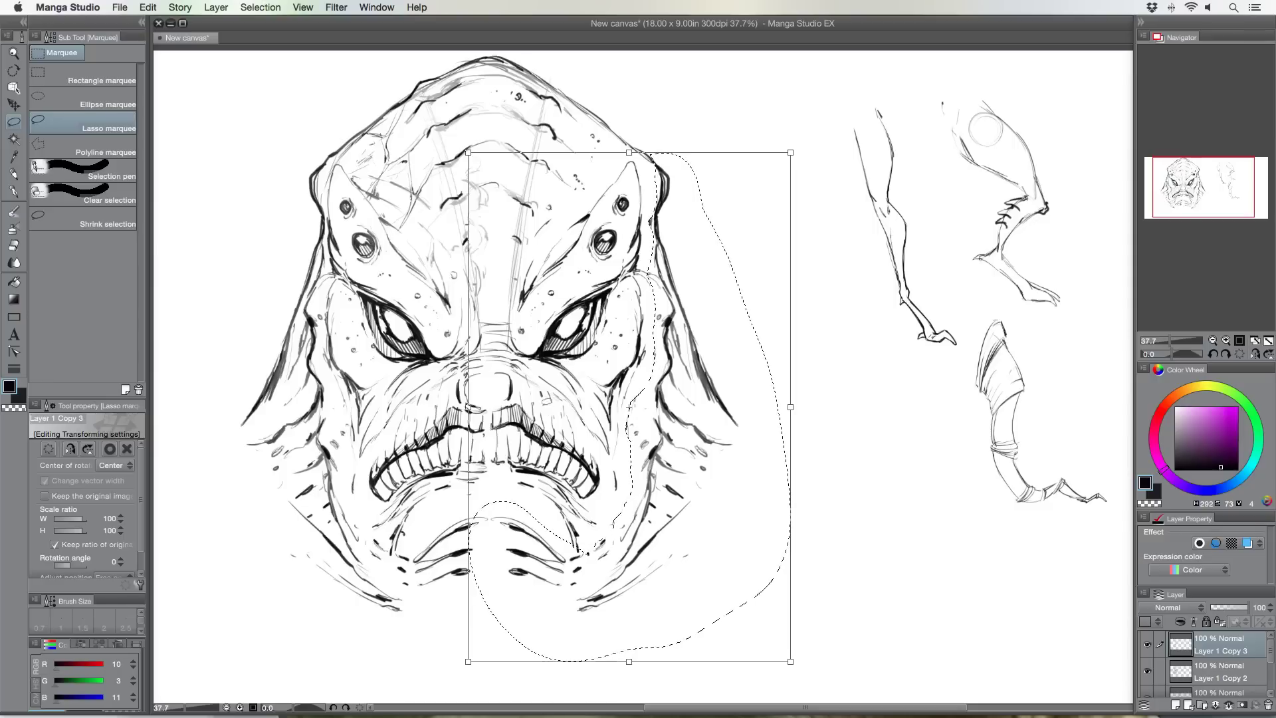
{"action": "key", "text": "Return"}
{"action": "key", "text": "super+d"}
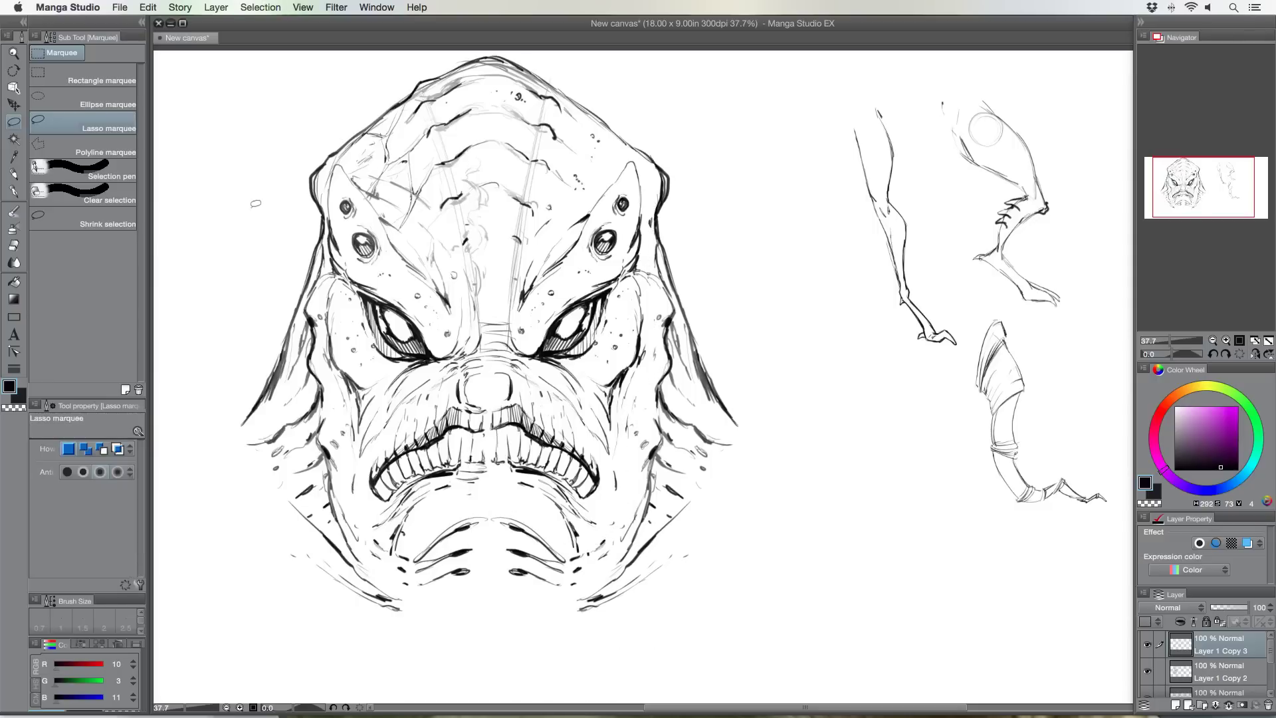
Merge the face layers down into Layer 1 Copy and check its contents by toggling its visibility
{"action": "key", "text": "super+e"}
{"action": "key", "text": "super+e"}
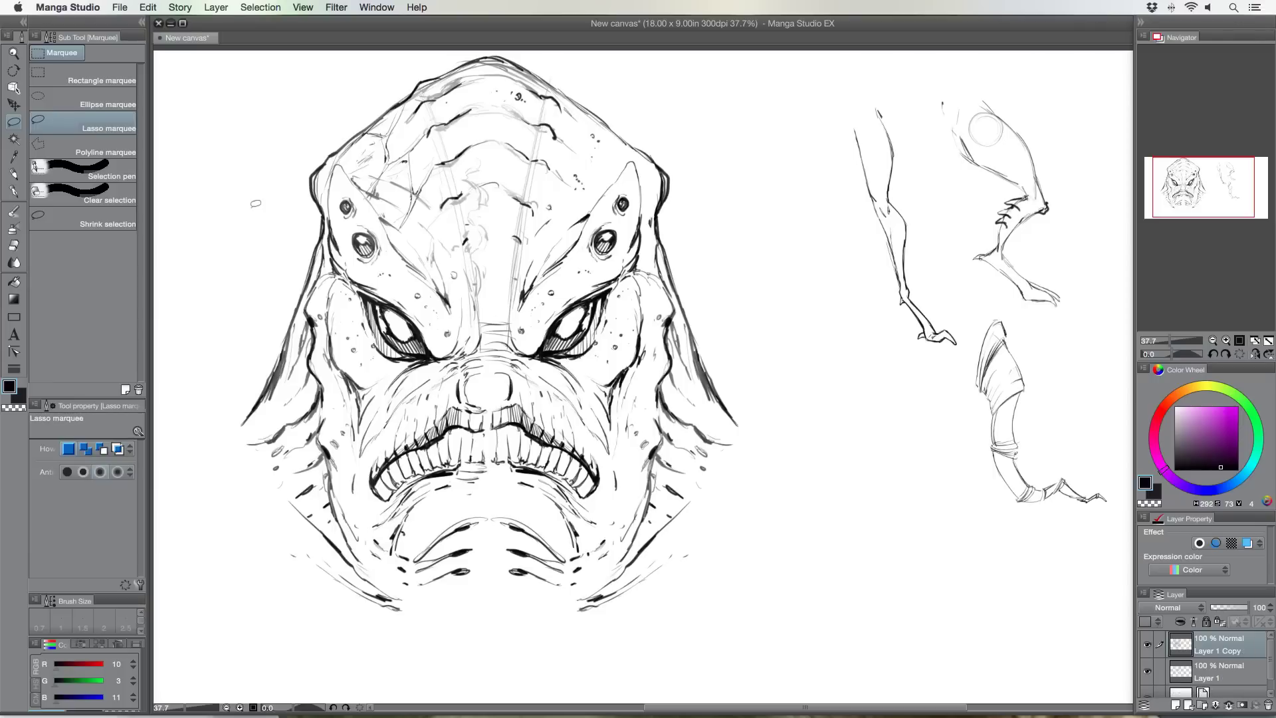
{"action": "left_click", "coordinate": [1147, 644]}
{"action": "left_click", "coordinate": [1147, 644]}
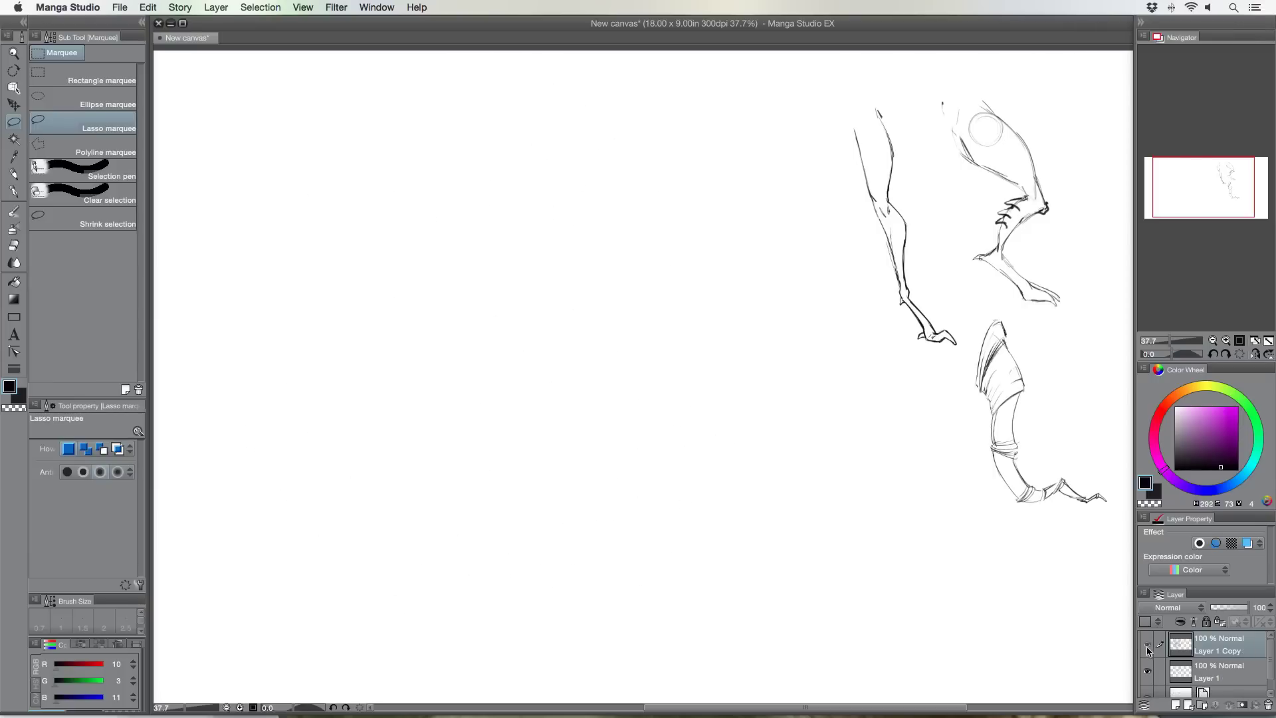
Sketch bumpy shoulder contours on both sides of the neck, with pointed bumps below and small marks between the brows
{"action": "left_click", "coordinate": [13, 175]}
{"action": "mouse_move", "coordinate": [719, 398]}
{"action": "left_mouse_down"}
{"action": "mouse_move", "coordinate": [750, 417]}
{"action": "mouse_move", "coordinate": [770, 401]}
{"action": "mouse_move", "coordinate": [792, 440]}
{"action": "mouse_move", "coordinate": [834, 452]}
{"action": "left_mouse_up"}
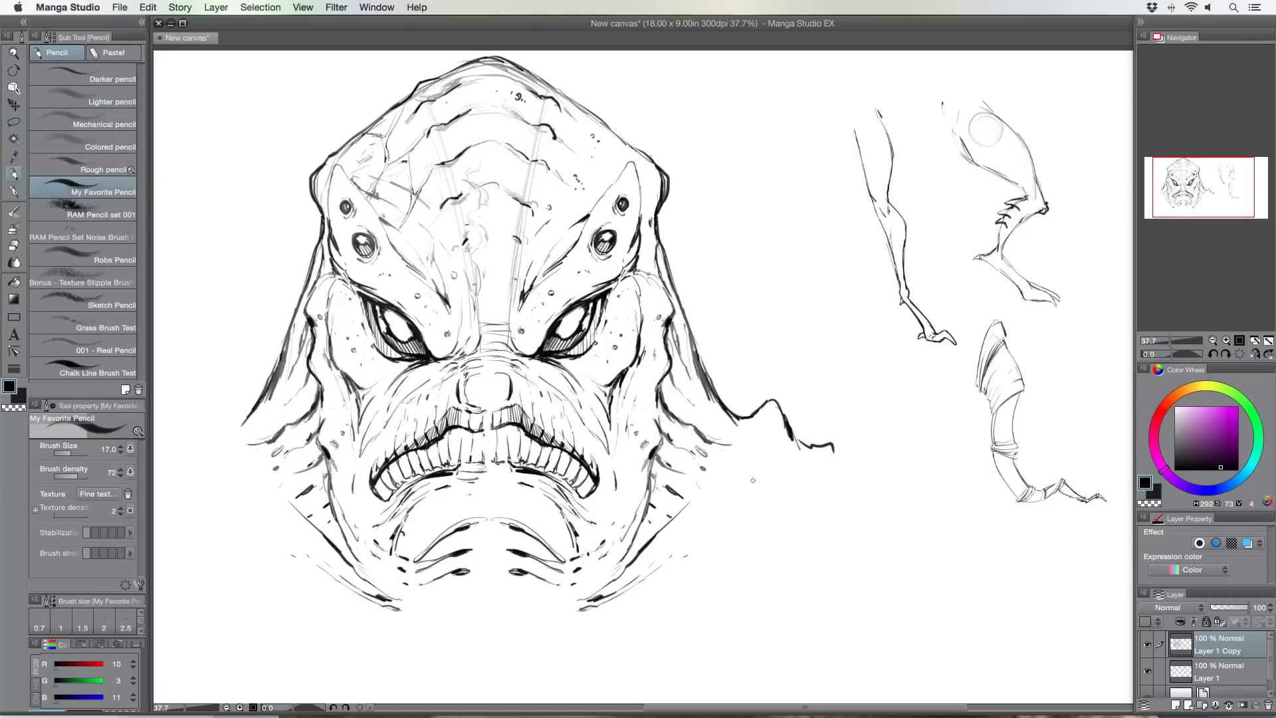
{"action": "mouse_move", "coordinate": [244, 421]}
{"action": "left_mouse_down"}
{"action": "mouse_move", "coordinate": [200, 402]}
{"action": "mouse_move", "coordinate": [162, 446]}
{"action": "left_mouse_up"}
{"action": "left_click_drag", "start_coordinate": [197, 492], "coordinate": [237, 500]}
{"action": "left_click_drag", "start_coordinate": [238, 527], "coordinate": [346, 620]}
{"action": "mouse_move", "coordinate": [718, 512]}
{"action": "left_mouse_down"}
{"action": "mouse_move", "coordinate": [750, 478]}
{"action": "mouse_move", "coordinate": [756, 520]}
{"action": "left_mouse_up"}
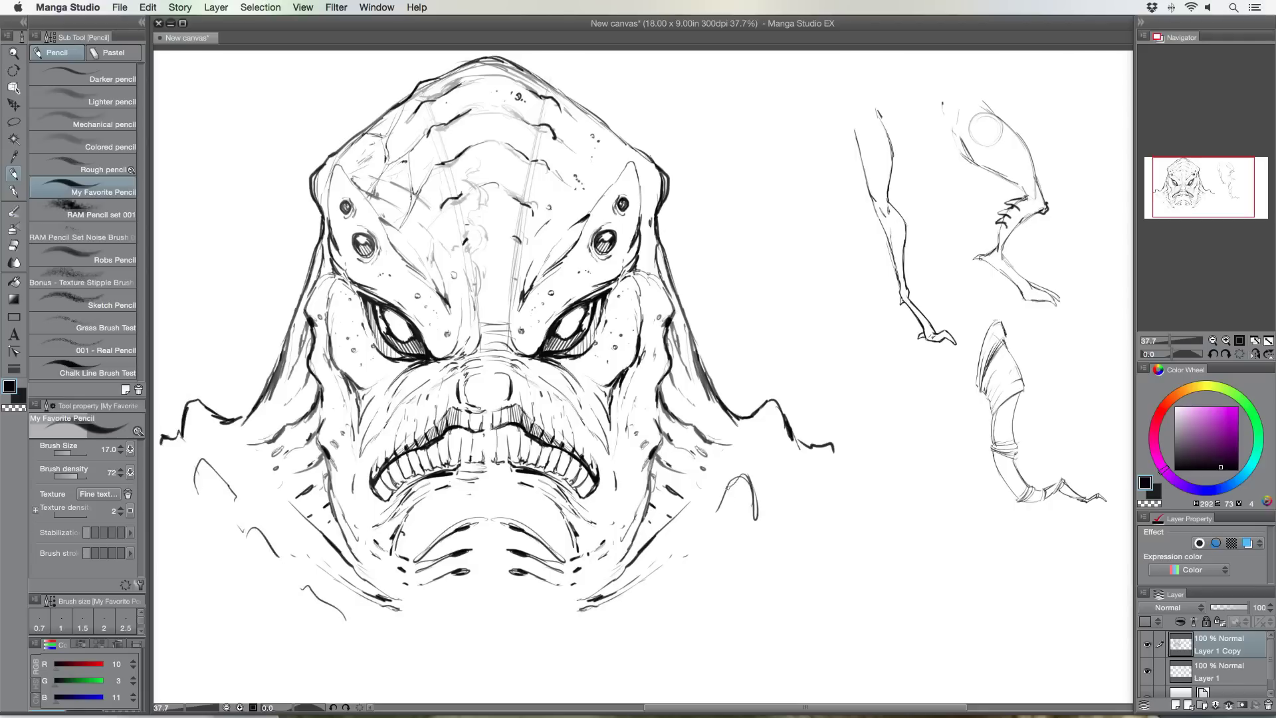
{"action": "mouse_move", "coordinate": [678, 567]}
{"action": "left_mouse_down"}
{"action": "mouse_move", "coordinate": [692, 543]}
{"action": "mouse_move", "coordinate": [709, 569]}
{"action": "mouse_move", "coordinate": [683, 569]}
{"action": "left_mouse_up"}
{"action": "left_click_drag", "start_coordinate": [480, 278], "coordinate": [484, 282]}
{"action": "left_click_drag", "start_coordinate": [475, 262], "coordinate": [471, 254]}
Add a new layer, enlarge the layer list to show all layers, and place the new layer beneath Layer 1 Copy
{"action": "left_click", "coordinate": [1176, 706]}
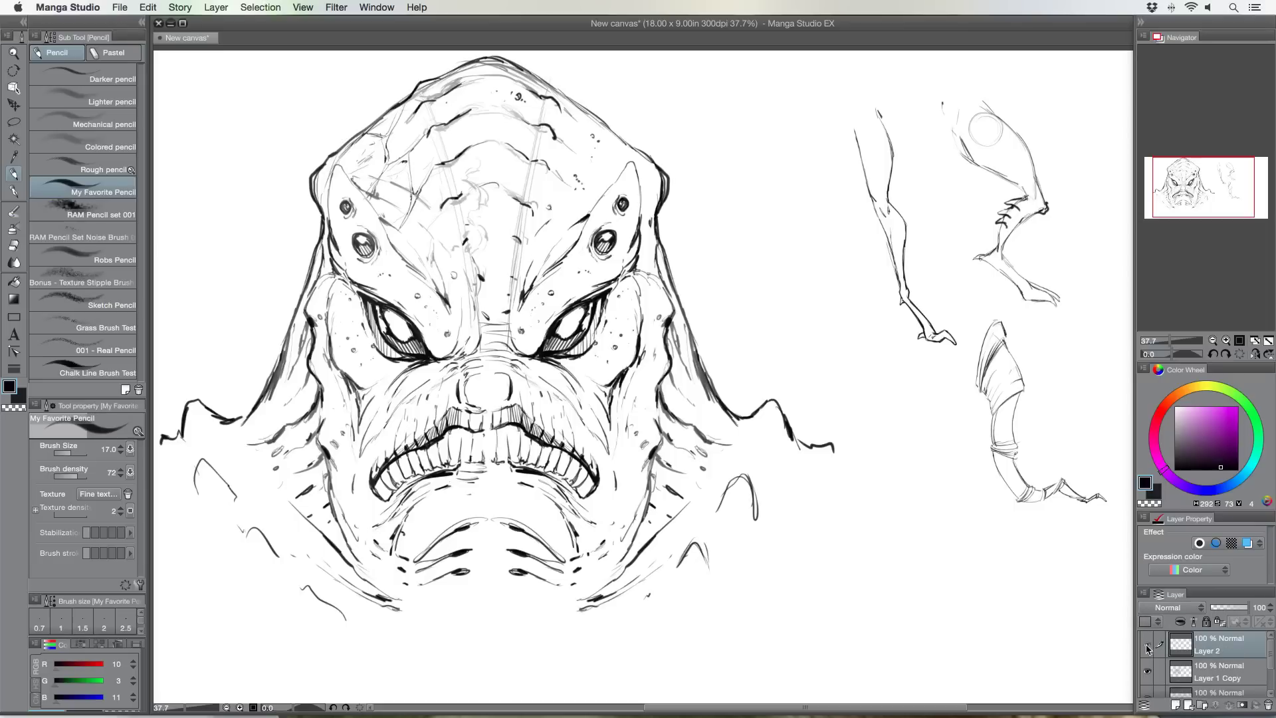
{"action": "left_click_drag", "start_coordinate": [1167, 585], "coordinate": [1167, 542]}
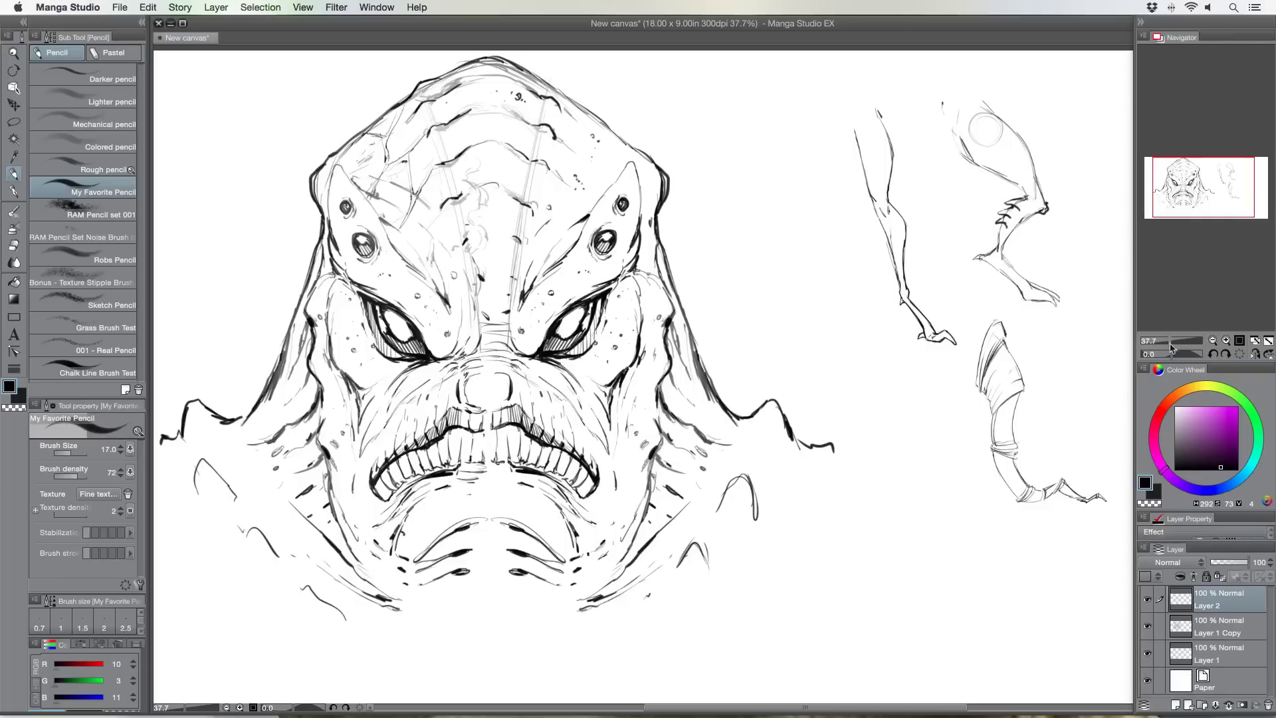
{"action": "left_click_drag", "start_coordinate": [1165, 361], "coordinate": [1165, 202]}
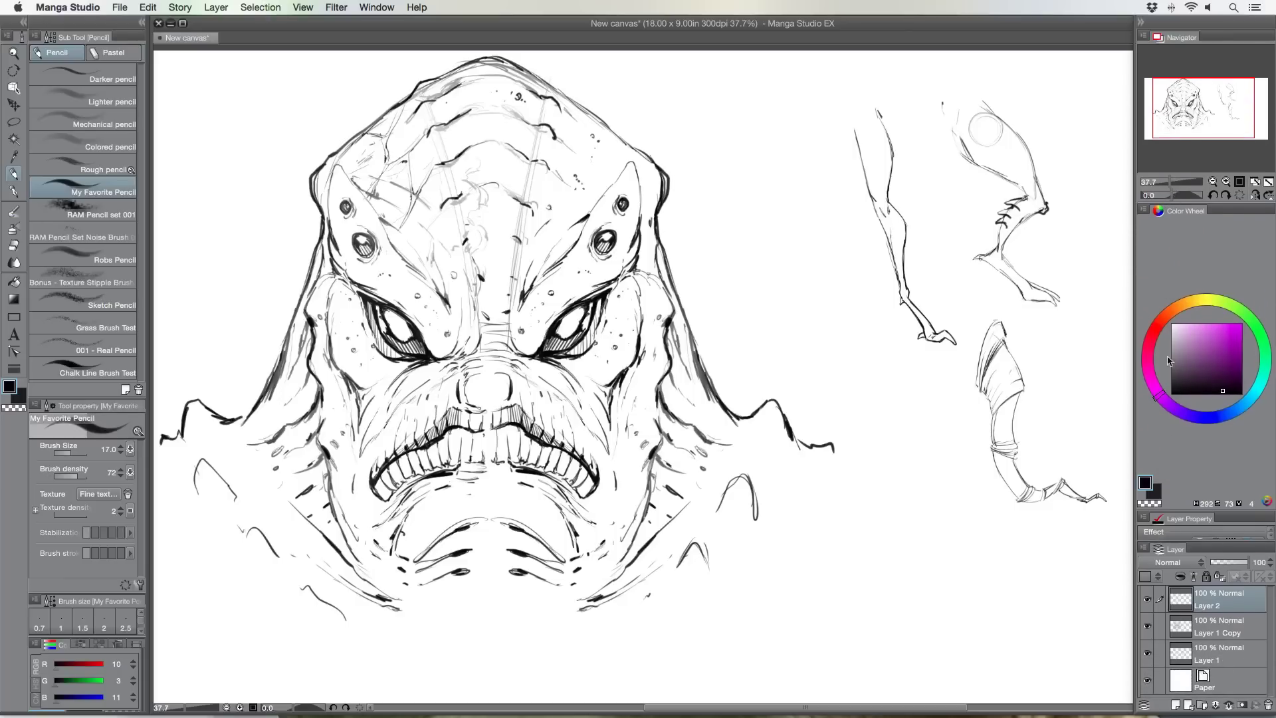
{"action": "left_click_drag", "start_coordinate": [1168, 511], "coordinate": [1168, 364]}
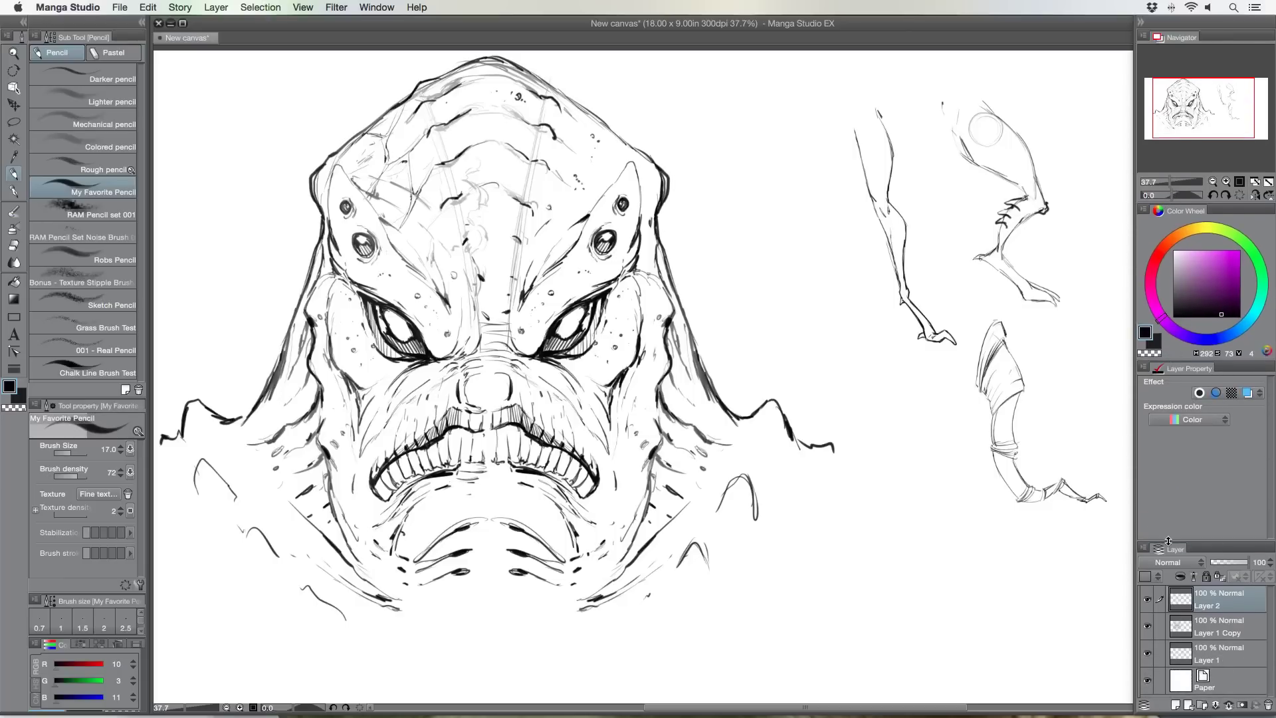
{"action": "left_click_drag", "start_coordinate": [1168, 541], "coordinate": [1169, 439]}
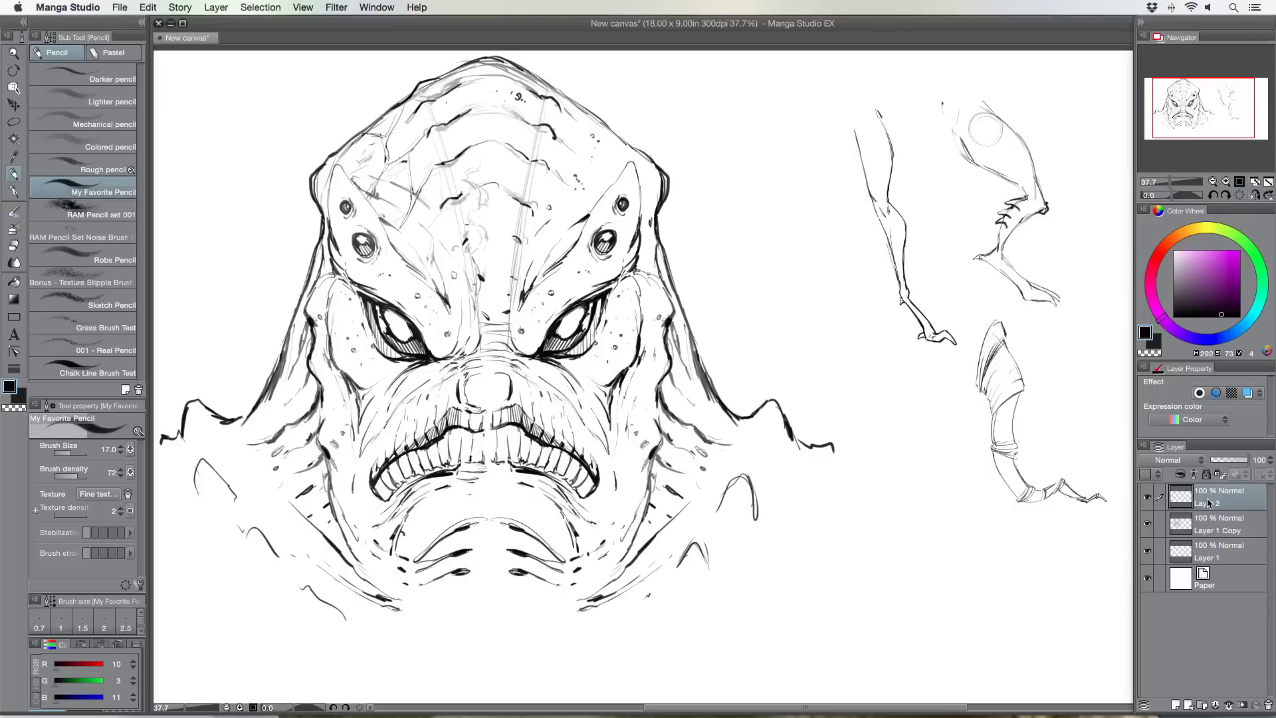
{"action": "left_click_drag", "start_coordinate": [1209, 503], "coordinate": [1210, 539]}
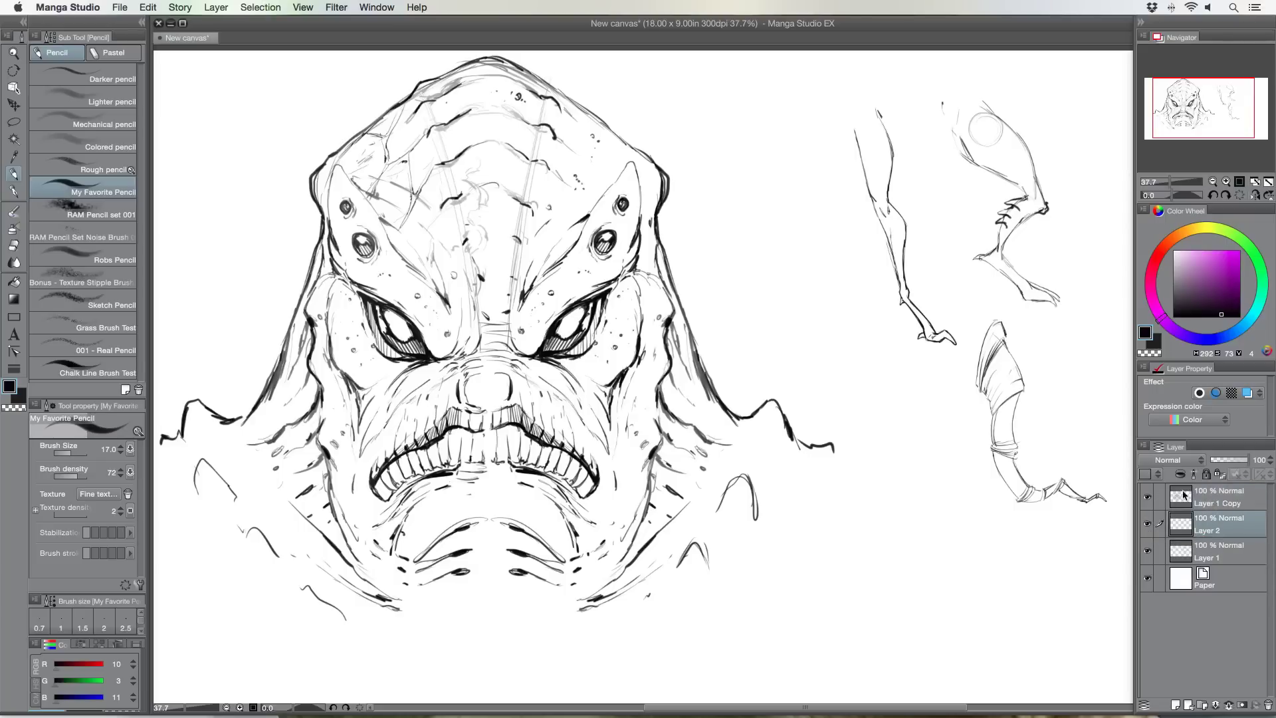
Fill the creature's head, neck and shoulders with grey (RGB 151, 147, 151) using the Watercolor brush, enlarged to size 200
{"action": "left_click", "coordinate": [14, 211]}
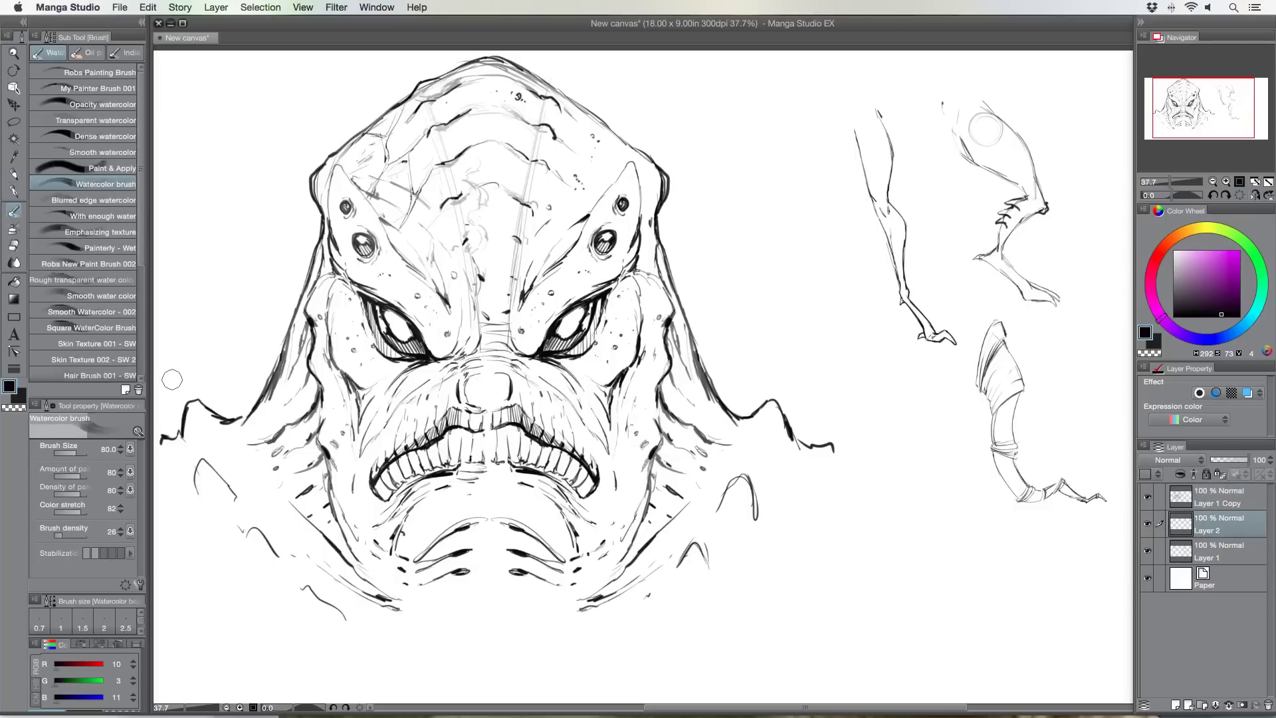
{"action": "left_click_drag", "start_coordinate": [1183, 283], "coordinate": [1176, 280]}
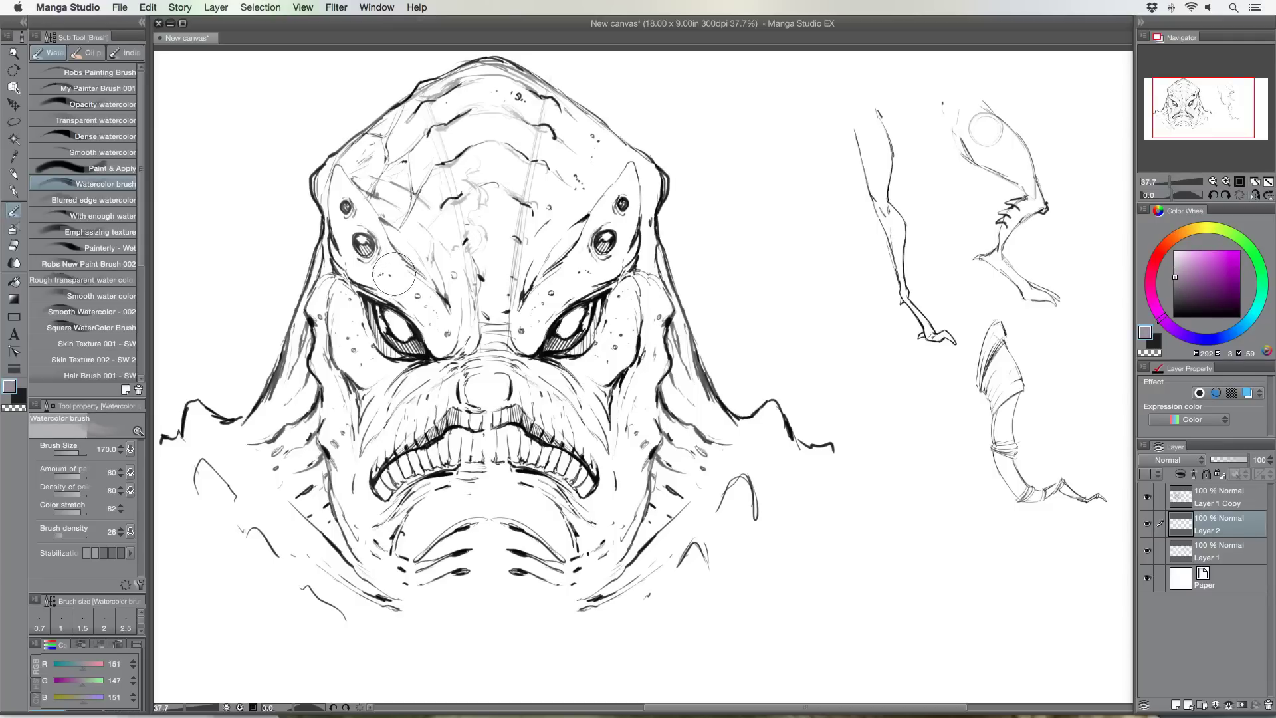
{"action": "mouse_move", "coordinate": [375, 243]}
{"action": "left_mouse_down"}
{"action": "mouse_move", "coordinate": [431, 333]}
{"action": "mouse_move", "coordinate": [465, 219]}
{"action": "mouse_move", "coordinate": [492, 305]}
{"action": "mouse_move", "coordinate": [412, 166]}
{"action": "mouse_move", "coordinate": [351, 196]}
{"action": "mouse_move", "coordinate": [335, 176]}
{"action": "mouse_move", "coordinate": [428, 103]}
{"action": "mouse_move", "coordinate": [459, 100]}
{"action": "mouse_move", "coordinate": [485, 186]}
{"action": "mouse_move", "coordinate": [425, 252]}
{"action": "mouse_move", "coordinate": [352, 190]}
{"action": "mouse_move", "coordinate": [332, 203]}
{"action": "mouse_move", "coordinate": [347, 242]}
{"action": "mouse_move", "coordinate": [336, 286]}
{"action": "mouse_move", "coordinate": [331, 265]}
{"action": "mouse_move", "coordinate": [343, 342]}
{"action": "mouse_move", "coordinate": [392, 373]}
{"action": "mouse_move", "coordinate": [480, 339]}
{"action": "left_mouse_up"}
{"action": "mouse_move", "coordinate": [506, 282]}
{"action": "left_mouse_down"}
{"action": "mouse_move", "coordinate": [454, 106]}
{"action": "mouse_move", "coordinate": [487, 80]}
{"action": "mouse_move", "coordinate": [531, 107]}
{"action": "mouse_move", "coordinate": [500, 160]}
{"action": "mouse_move", "coordinate": [498, 143]}
{"action": "mouse_move", "coordinate": [555, 133]}
{"action": "mouse_move", "coordinate": [553, 115]}
{"action": "mouse_move", "coordinate": [632, 169]}
{"action": "mouse_move", "coordinate": [639, 188]}
{"action": "mouse_move", "coordinate": [577, 177]}
{"action": "mouse_move", "coordinate": [569, 216]}
{"action": "mouse_move", "coordinate": [521, 266]}
{"action": "mouse_move", "coordinate": [530, 292]}
{"action": "mouse_move", "coordinate": [575, 295]}
{"action": "mouse_move", "coordinate": [625, 329]}
{"action": "mouse_move", "coordinate": [647, 322]}
{"action": "mouse_move", "coordinate": [646, 292]}
{"action": "mouse_move", "coordinate": [657, 316]}
{"action": "mouse_move", "coordinate": [656, 294]}
{"action": "mouse_move", "coordinate": [700, 432]}
{"action": "mouse_move", "coordinate": [681, 452]}
{"action": "mouse_move", "coordinate": [626, 408]}
{"action": "mouse_move", "coordinate": [603, 363]}
{"action": "mouse_move", "coordinate": [479, 392]}
{"action": "mouse_move", "coordinate": [477, 454]}
{"action": "mouse_move", "coordinate": [413, 500]}
{"action": "mouse_move", "coordinate": [365, 472]}
{"action": "mouse_move", "coordinate": [316, 337]}
{"action": "mouse_move", "coordinate": [289, 406]}
{"action": "mouse_move", "coordinate": [325, 300]}
{"action": "mouse_move", "coordinate": [254, 465]}
{"action": "mouse_move", "coordinate": [282, 495]}
{"action": "mouse_move", "coordinate": [305, 486]}
{"action": "mouse_move", "coordinate": [317, 532]}
{"action": "mouse_move", "coordinate": [358, 555]}
{"action": "mouse_move", "coordinate": [407, 550]}
{"action": "mouse_move", "coordinate": [422, 578]}
{"action": "mouse_move", "coordinate": [451, 584]}
{"action": "mouse_move", "coordinate": [510, 575]}
{"action": "mouse_move", "coordinate": [664, 452]}
{"action": "mouse_move", "coordinate": [703, 434]}
{"action": "mouse_move", "coordinate": [744, 438]}
{"action": "mouse_move", "coordinate": [768, 418]}
{"action": "mouse_move", "coordinate": [781, 432]}
{"action": "mouse_move", "coordinate": [768, 475]}
{"action": "mouse_move", "coordinate": [728, 522]}
{"action": "mouse_move", "coordinate": [686, 518]}
{"action": "mouse_move", "coordinate": [632, 571]}
{"action": "mouse_move", "coordinate": [572, 599]}
{"action": "mouse_move", "coordinate": [496, 585]}
{"action": "mouse_move", "coordinate": [426, 512]}
{"action": "mouse_move", "coordinate": [376, 585]}
{"action": "mouse_move", "coordinate": [292, 552]}
{"action": "mouse_move", "coordinate": [240, 505]}
{"action": "mouse_move", "coordinate": [197, 405]}
{"action": "mouse_move", "coordinate": [240, 437]}
{"action": "mouse_move", "coordinate": [199, 465]}
{"action": "mouse_move", "coordinate": [189, 492]}
{"action": "mouse_move", "coordinate": [253, 552]}
{"action": "mouse_move", "coordinate": [399, 612]}
{"action": "mouse_move", "coordinate": [492, 631]}
{"action": "mouse_move", "coordinate": [611, 628]}
{"action": "mouse_move", "coordinate": [769, 511]}
{"action": "mouse_move", "coordinate": [791, 465]}
{"action": "mouse_move", "coordinate": [809, 465]}
{"action": "mouse_move", "coordinate": [713, 429]}
{"action": "left_mouse_up"}
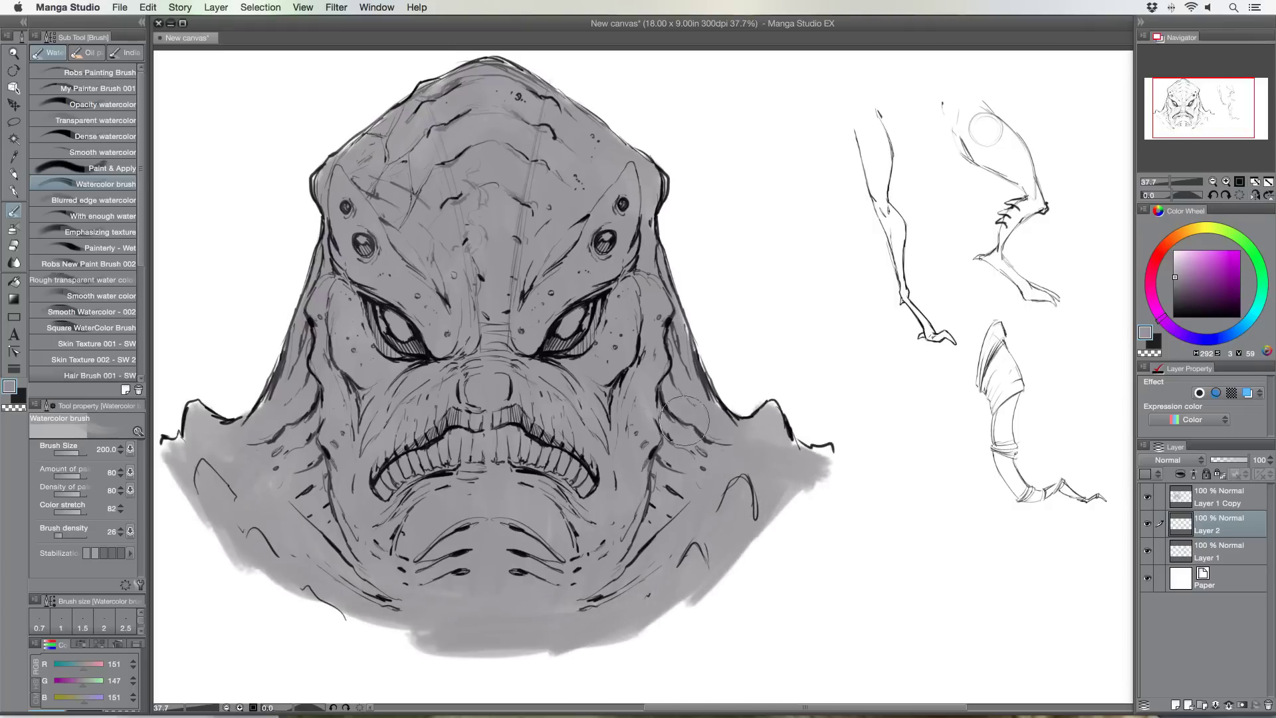
Even out the grey fill across the shoulders and lower chest edge, and reduce the brush size to 120
{"action": "mouse_move", "coordinate": [193, 468]}
{"action": "left_mouse_down"}
{"action": "mouse_move", "coordinate": [239, 558]}
{"action": "mouse_move", "coordinate": [330, 610]}
{"action": "mouse_move", "coordinate": [558, 631]}
{"action": "mouse_move", "coordinate": [532, 593]}
{"action": "mouse_move", "coordinate": [598, 623]}
{"action": "mouse_move", "coordinate": [752, 522]}
{"action": "mouse_move", "coordinate": [767, 460]}
{"action": "mouse_move", "coordinate": [752, 438]}
{"action": "mouse_move", "coordinate": [704, 437]}
{"action": "mouse_move", "coordinate": [694, 411]}
{"action": "left_mouse_up"}
{"action": "key", "text": "bracketleft"}
{"action": "key", "text": "bracketleft"}
{"action": "key", "text": "bracketleft"}
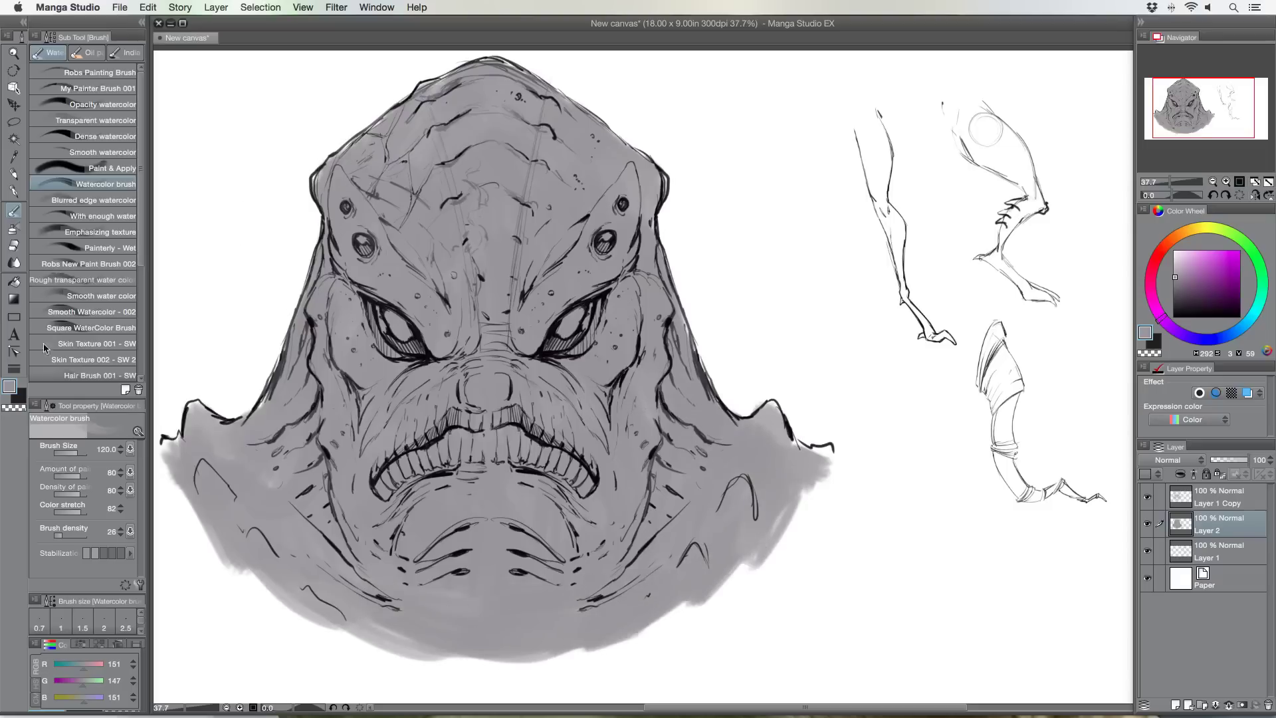
Shade around the left eye, the side of the nose and the lips in near-black (RGB 31, 31, 30) at brush size 70
{"action": "left_click", "coordinate": [18, 397]}
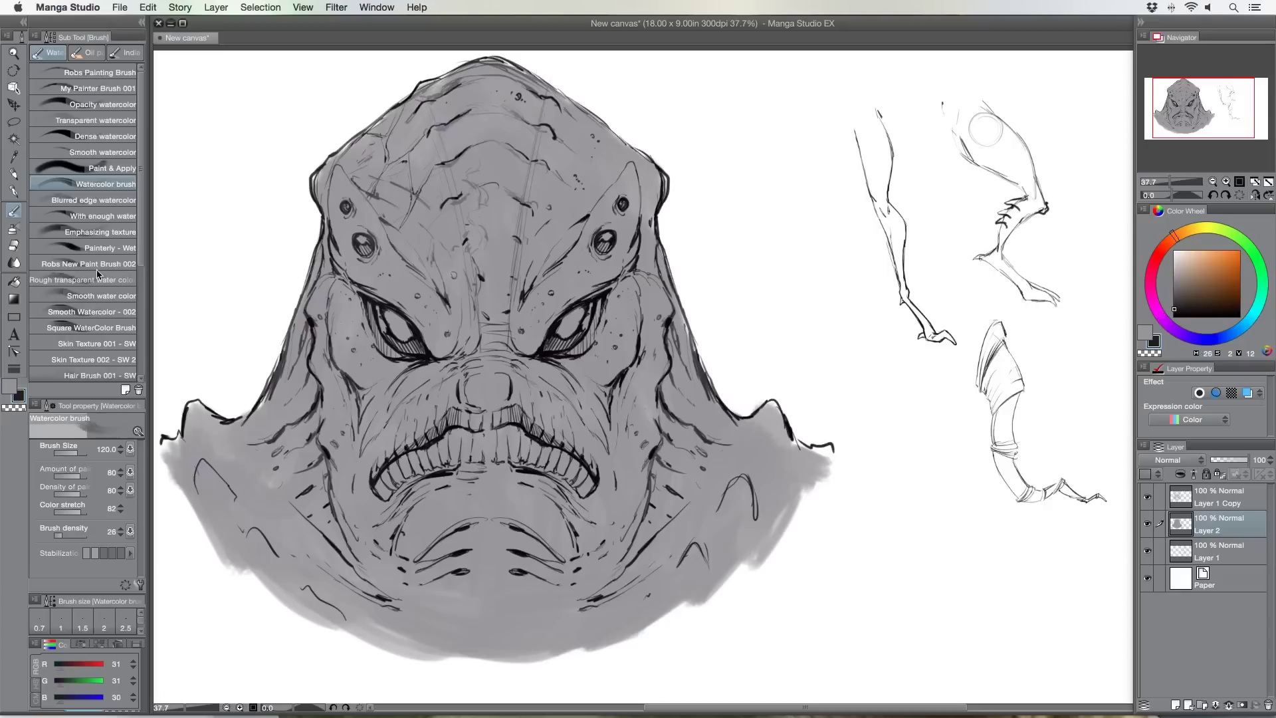
{"action": "key", "text": "bracketleft"}
{"action": "key", "text": "bracketleft"}
{"action": "mouse_move", "coordinate": [365, 281]}
{"action": "left_mouse_down"}
{"action": "mouse_move", "coordinate": [438, 349]}
{"action": "mouse_move", "coordinate": [456, 346]}
{"action": "mouse_move", "coordinate": [462, 327]}
{"action": "mouse_move", "coordinate": [366, 322]}
{"action": "mouse_move", "coordinate": [357, 300]}
{"action": "mouse_move", "coordinate": [386, 349]}
{"action": "mouse_move", "coordinate": [371, 314]}
{"action": "mouse_move", "coordinate": [331, 329]}
{"action": "mouse_move", "coordinate": [327, 318]}
{"action": "mouse_move", "coordinate": [348, 369]}
{"action": "mouse_move", "coordinate": [335, 344]}
{"action": "left_mouse_up"}
{"action": "mouse_move", "coordinate": [355, 394]}
{"action": "left_mouse_down"}
{"action": "mouse_move", "coordinate": [359, 443]}
{"action": "mouse_move", "coordinate": [444, 362]}
{"action": "mouse_move", "coordinate": [401, 376]}
{"action": "mouse_move", "coordinate": [439, 373]}
{"action": "mouse_move", "coordinate": [462, 398]}
{"action": "mouse_move", "coordinate": [444, 405]}
{"action": "mouse_move", "coordinate": [457, 418]}
{"action": "mouse_move", "coordinate": [492, 417]}
{"action": "mouse_move", "coordinate": [473, 426]}
{"action": "mouse_move", "coordinate": [508, 410]}
{"action": "mouse_move", "coordinate": [537, 431]}
{"action": "mouse_move", "coordinate": [461, 440]}
{"action": "mouse_move", "coordinate": [514, 460]}
{"action": "mouse_move", "coordinate": [465, 462]}
{"action": "mouse_move", "coordinate": [502, 468]}
{"action": "mouse_move", "coordinate": [458, 477]}
{"action": "mouse_move", "coordinate": [508, 476]}
{"action": "mouse_move", "coordinate": [438, 477]}
{"action": "mouse_move", "coordinate": [421, 490]}
{"action": "mouse_move", "coordinate": [446, 477]}
{"action": "mouse_move", "coordinate": [435, 473]}
{"action": "mouse_move", "coordinate": [403, 494]}
{"action": "mouse_move", "coordinate": [515, 466]}
{"action": "mouse_move", "coordinate": [548, 482]}
{"action": "mouse_move", "coordinate": [490, 468]}
{"action": "mouse_move", "coordinate": [434, 493]}
{"action": "left_mouse_up"}
{"action": "key", "text": "bracketright"}
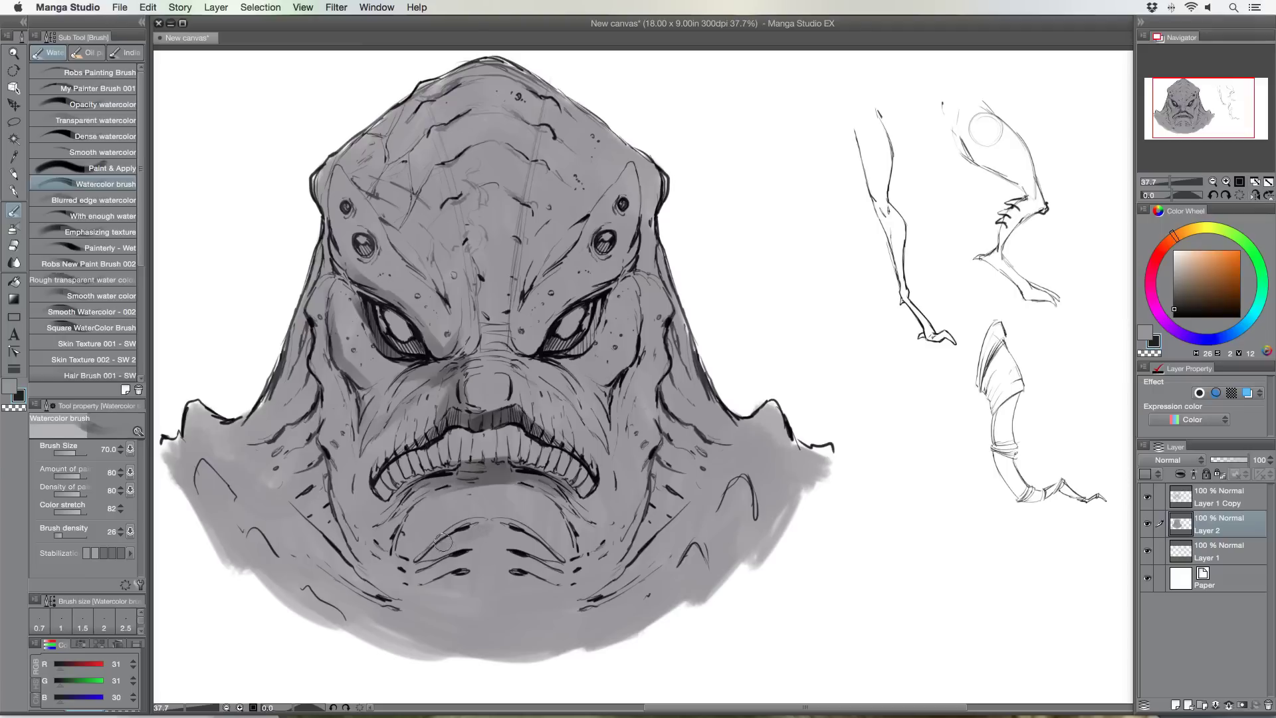
Darken the chin folds, the throat beneath the chin and the left cheek creases at brush size 60
{"action": "mouse_move", "coordinate": [443, 542]}
{"action": "left_mouse_down"}
{"action": "mouse_move", "coordinate": [527, 542]}
{"action": "mouse_move", "coordinate": [459, 533]}
{"action": "mouse_move", "coordinate": [424, 566]}
{"action": "mouse_move", "coordinate": [478, 552]}
{"action": "mouse_move", "coordinate": [453, 559]}
{"action": "mouse_move", "coordinate": [548, 575]}
{"action": "mouse_move", "coordinate": [468, 569]}
{"action": "mouse_move", "coordinate": [418, 588]}
{"action": "mouse_move", "coordinate": [540, 581]}
{"action": "mouse_move", "coordinate": [464, 609]}
{"action": "mouse_move", "coordinate": [506, 618]}
{"action": "mouse_move", "coordinate": [521, 608]}
{"action": "mouse_move", "coordinate": [433, 609]}
{"action": "mouse_move", "coordinate": [517, 604]}
{"action": "mouse_move", "coordinate": [455, 601]}
{"action": "mouse_move", "coordinate": [531, 619]}
{"action": "mouse_move", "coordinate": [431, 607]}
{"action": "mouse_move", "coordinate": [522, 625]}
{"action": "mouse_move", "coordinate": [553, 612]}
{"action": "mouse_move", "coordinate": [480, 637]}
{"action": "mouse_move", "coordinate": [445, 629]}
{"action": "mouse_move", "coordinate": [512, 626]}
{"action": "mouse_move", "coordinate": [443, 623]}
{"action": "mouse_move", "coordinate": [532, 620]}
{"action": "mouse_move", "coordinate": [452, 623]}
{"action": "mouse_move", "coordinate": [511, 625]}
{"action": "mouse_move", "coordinate": [486, 640]}
{"action": "mouse_move", "coordinate": [440, 630]}
{"action": "mouse_move", "coordinate": [543, 619]}
{"action": "mouse_move", "coordinate": [449, 637]}
{"action": "mouse_move", "coordinate": [506, 635]}
{"action": "mouse_move", "coordinate": [450, 621]}
{"action": "mouse_move", "coordinate": [554, 603]}
{"action": "mouse_move", "coordinate": [534, 629]}
{"action": "mouse_move", "coordinate": [474, 637]}
{"action": "mouse_move", "coordinate": [420, 615]}
{"action": "mouse_move", "coordinate": [495, 645]}
{"action": "left_mouse_up"}
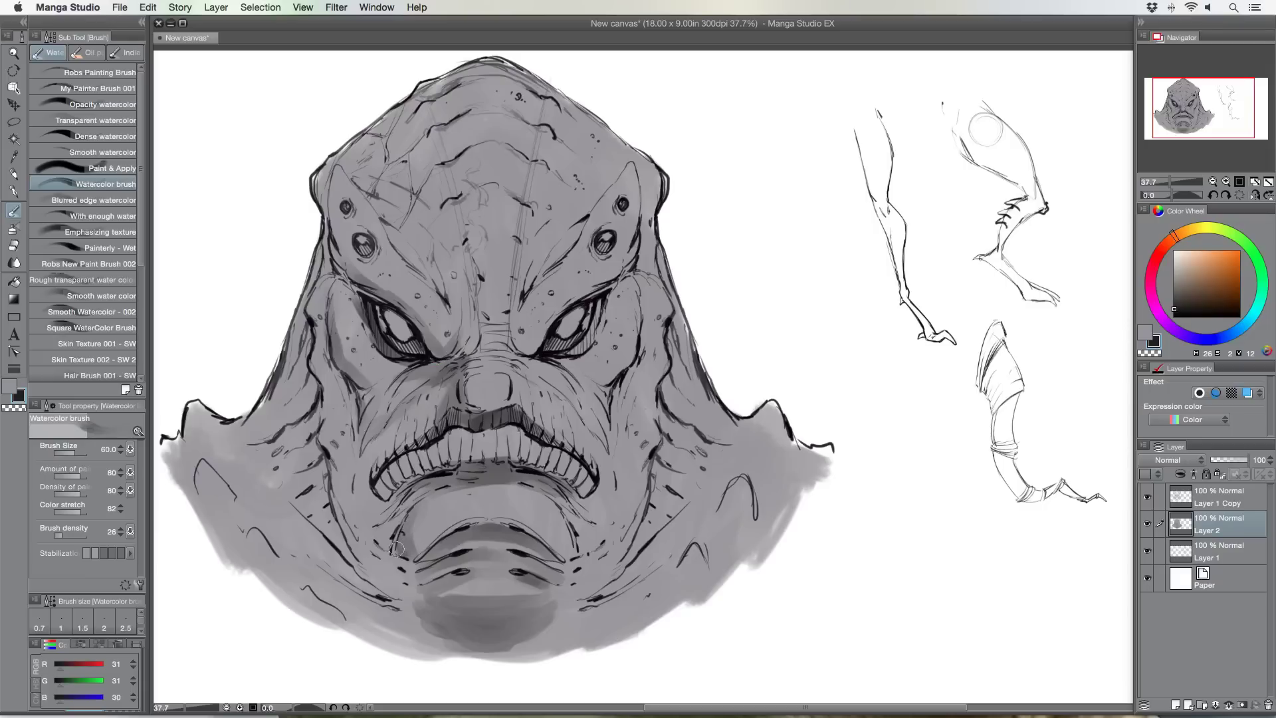
{"action": "mouse_move", "coordinate": [399, 577]}
{"action": "left_mouse_down"}
{"action": "mouse_move", "coordinate": [355, 551]}
{"action": "mouse_move", "coordinate": [319, 445]}
{"action": "mouse_move", "coordinate": [327, 358]}
{"action": "mouse_move", "coordinate": [356, 405]}
{"action": "mouse_move", "coordinate": [357, 451]}
{"action": "left_mouse_up"}
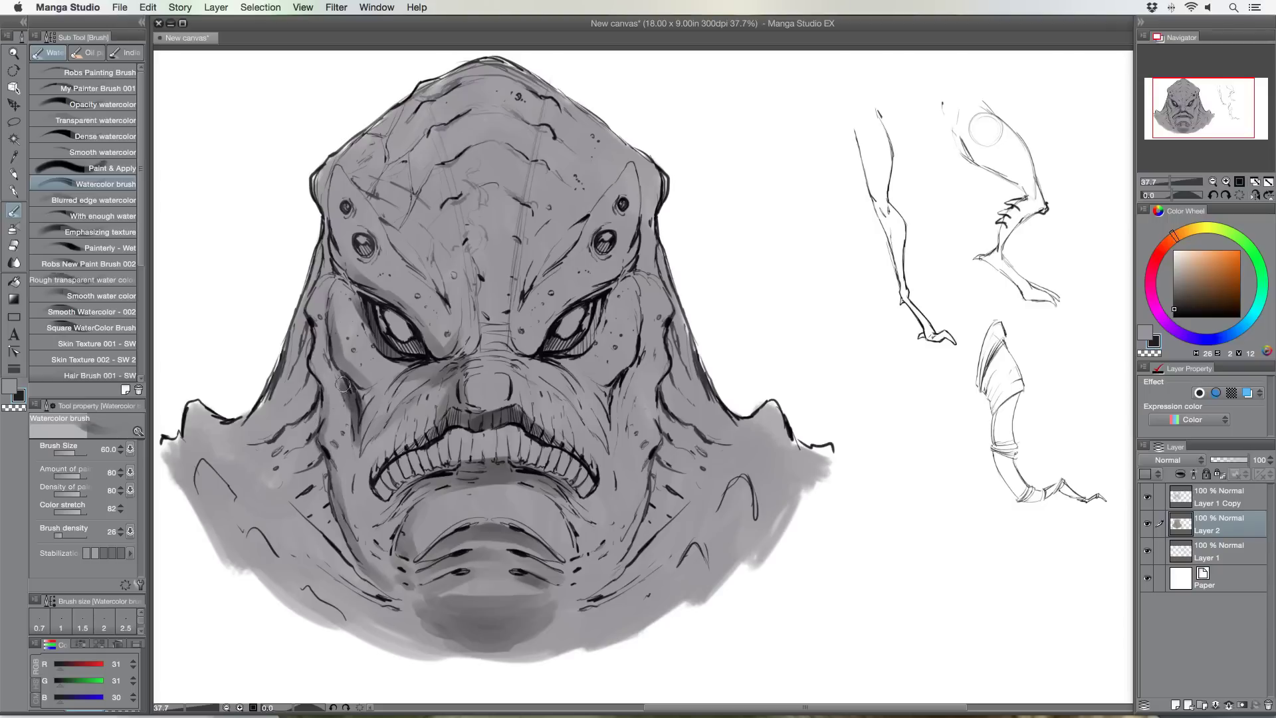
{"action": "mouse_move", "coordinate": [352, 392]}
{"action": "left_mouse_down"}
{"action": "mouse_move", "coordinate": [341, 371]}
{"action": "mouse_move", "coordinate": [347, 429]}
{"action": "mouse_move", "coordinate": [307, 372]}
{"action": "mouse_move", "coordinate": [310, 335]}
{"action": "mouse_move", "coordinate": [307, 412]}
{"action": "left_mouse_up"}
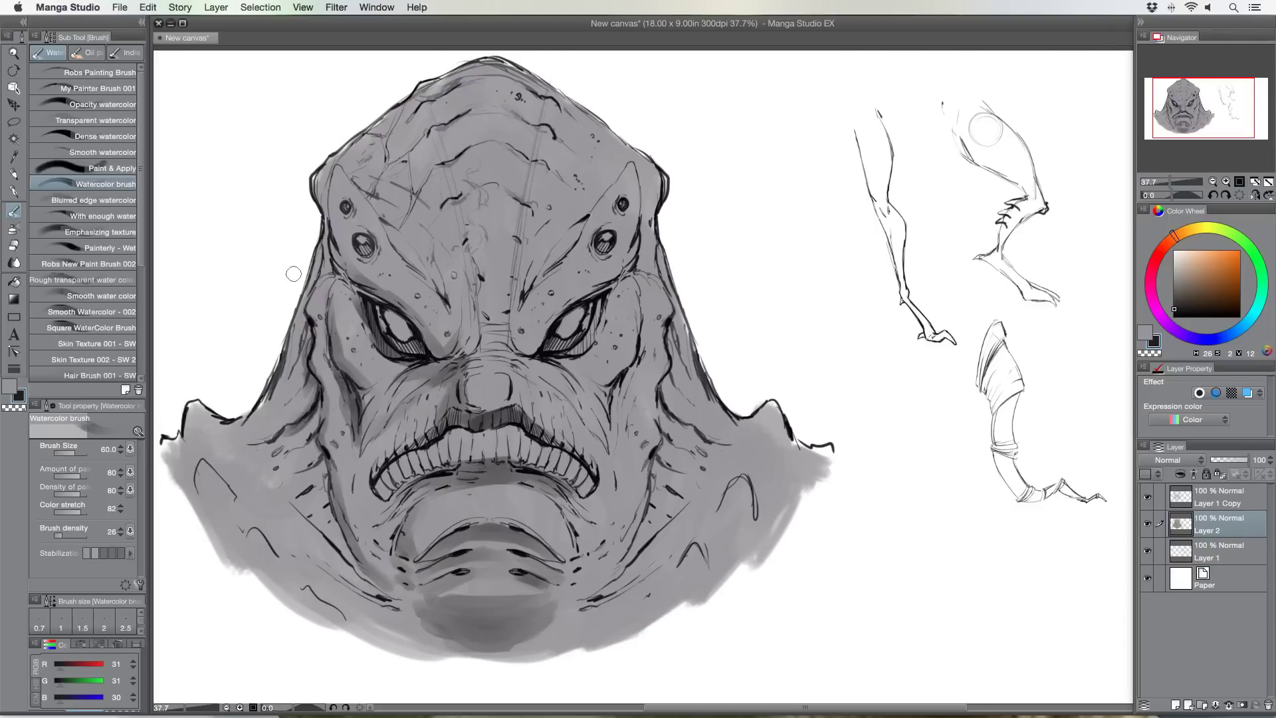
Paint white (RGB 255, 255, 255) highlights on the eyes, both brows and the upper right forehead at brush size 30
{"action": "key", "text": "x"}
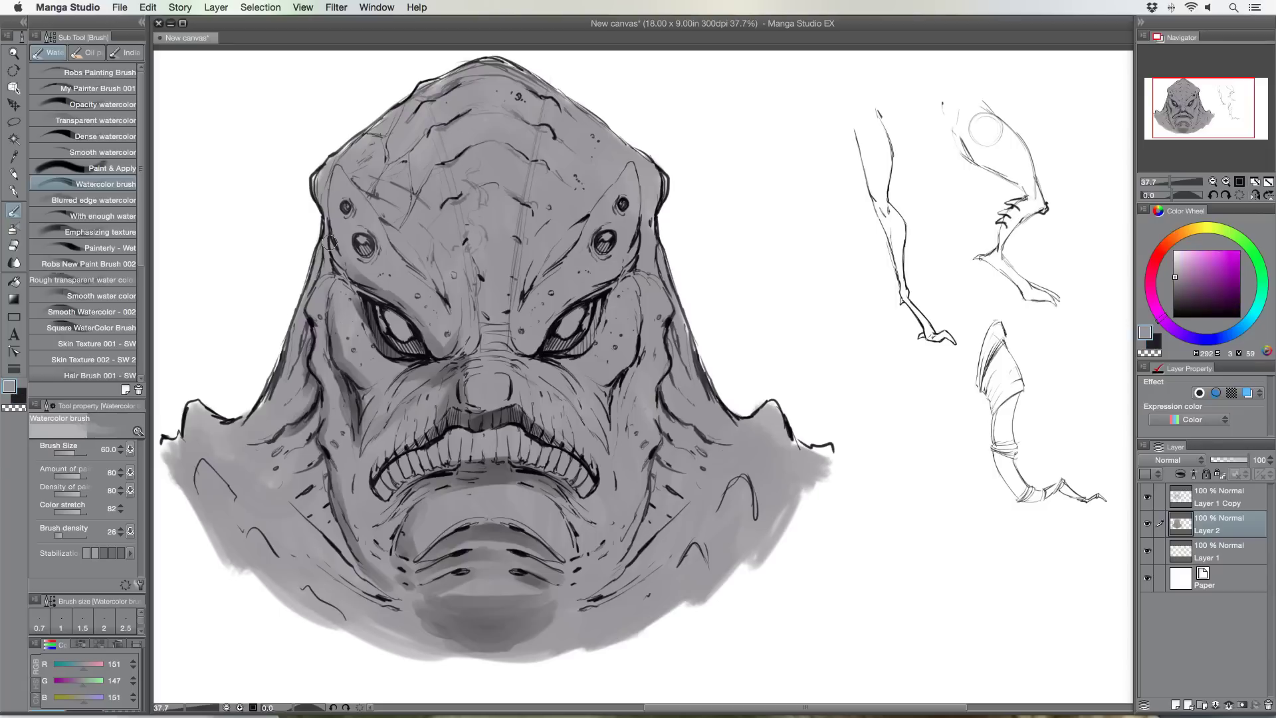
{"action": "left_click", "coordinate": [194, 221], "text": "alt"}
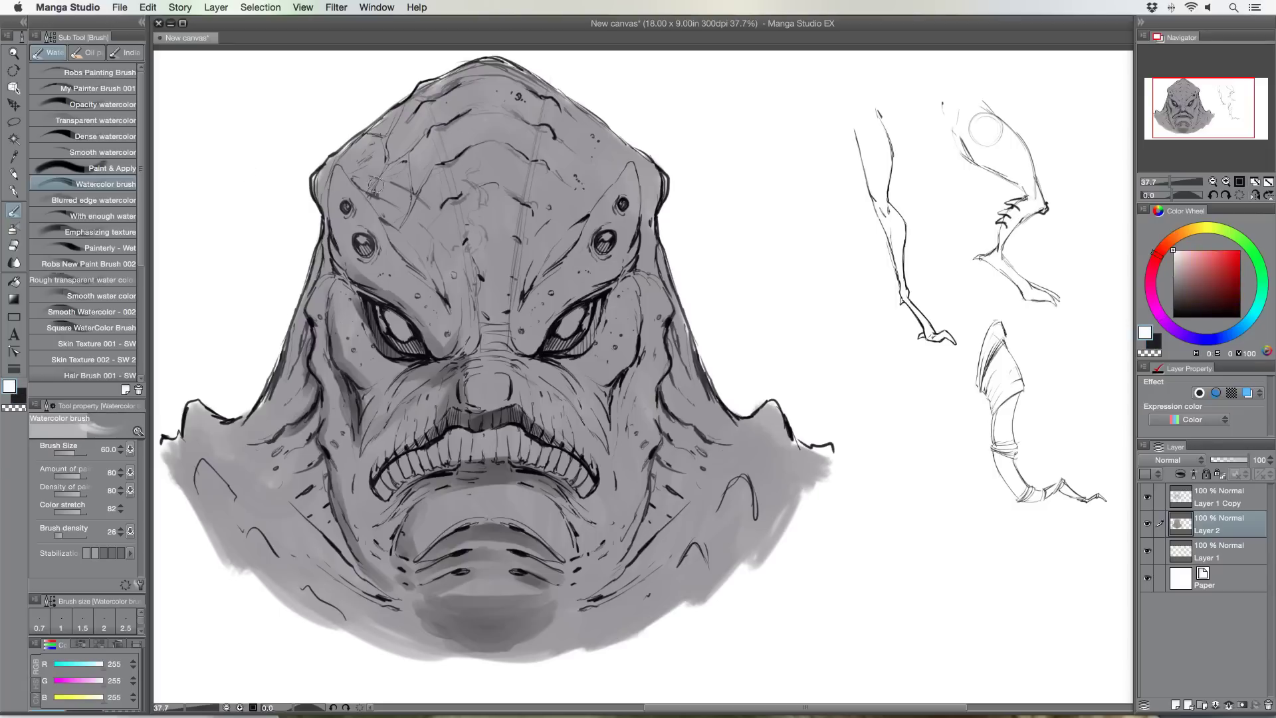
{"action": "mouse_move", "coordinate": [406, 281]}
{"action": "left_mouse_down"}
{"action": "mouse_move", "coordinate": [430, 302]}
{"action": "mouse_move", "coordinate": [409, 282]}
{"action": "mouse_move", "coordinate": [422, 292]}
{"action": "left_mouse_up"}
{"action": "left_click_drag", "start_coordinate": [577, 265], "coordinate": [564, 287]}
{"action": "mouse_move", "coordinate": [591, 148]}
{"action": "left_mouse_down"}
{"action": "mouse_move", "coordinate": [563, 128]}
{"action": "mouse_move", "coordinate": [595, 131]}
{"action": "mouse_move", "coordinate": [555, 149]}
{"action": "mouse_move", "coordinate": [564, 156]}
{"action": "mouse_move", "coordinate": [548, 136]}
{"action": "mouse_move", "coordinate": [545, 174]}
{"action": "left_mouse_up"}
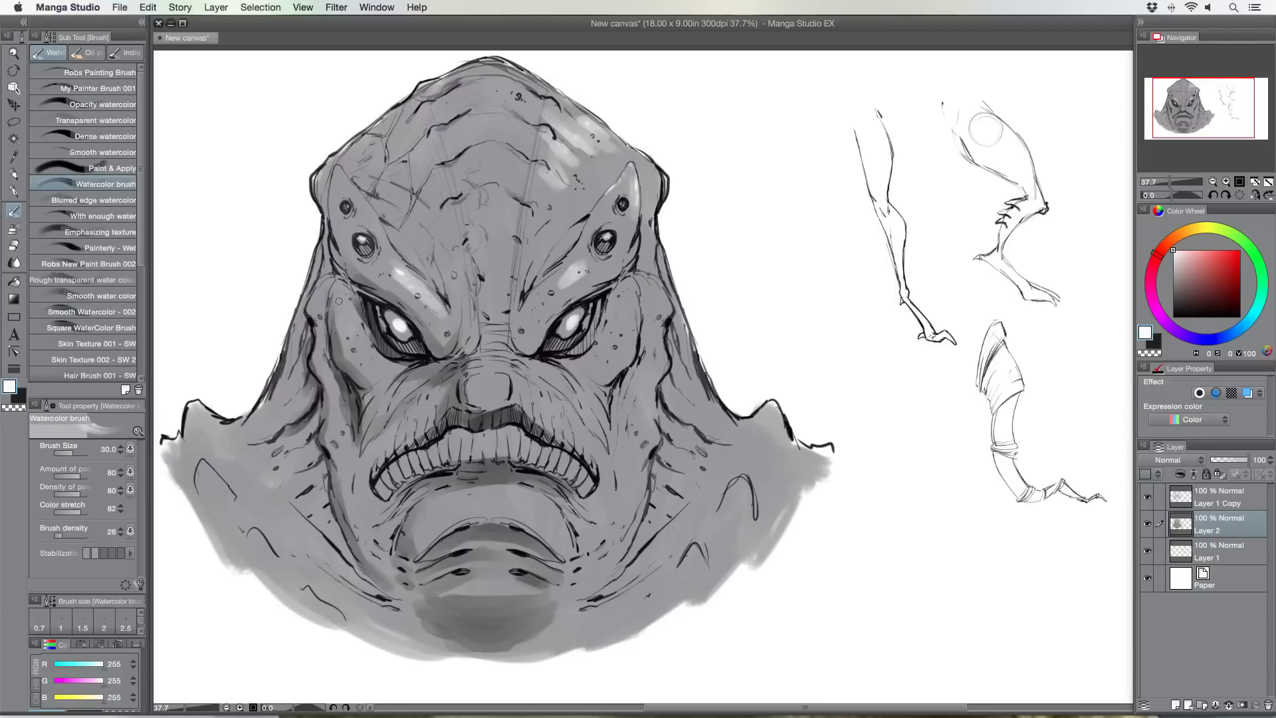
Switch back to near-black (RGB 31, 31, 30) and shade the right cheek and around the right eye at brush sizes 50 and 40
{"action": "left_click", "coordinate": [284, 320], "text": "alt"}
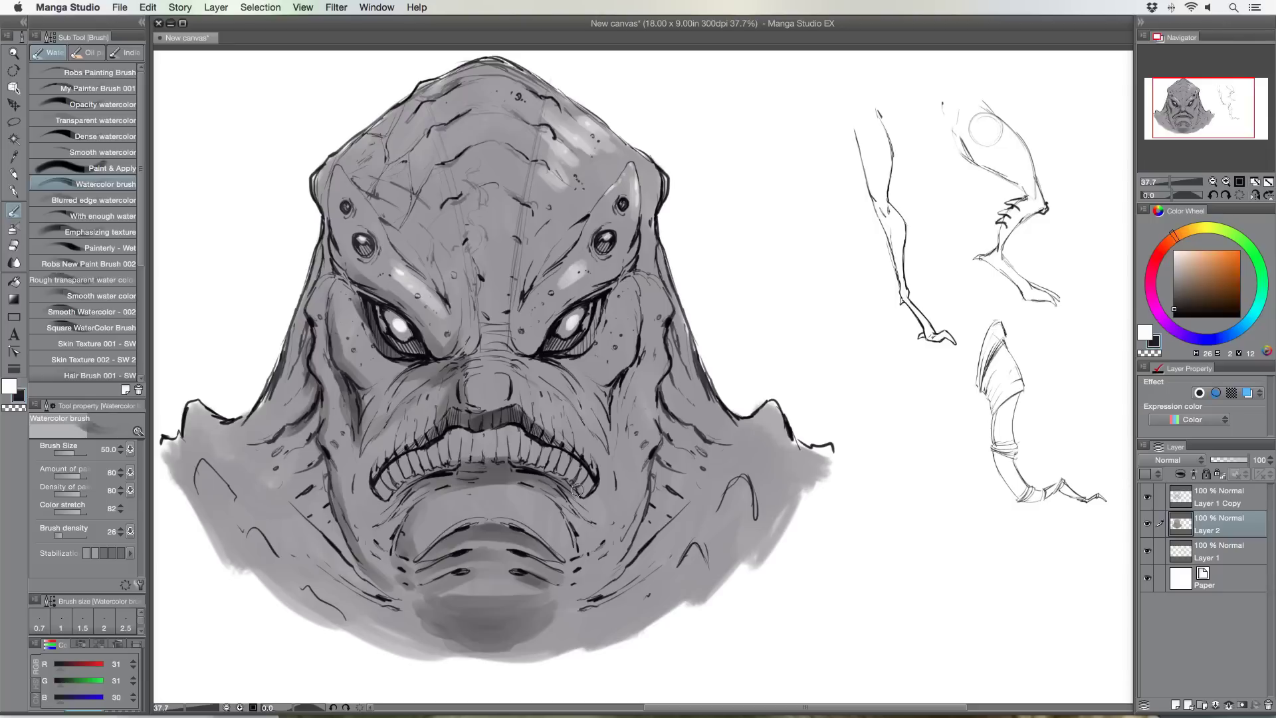
{"action": "mouse_move", "coordinate": [611, 422]}
{"action": "left_mouse_down"}
{"action": "mouse_move", "coordinate": [613, 393]}
{"action": "mouse_move", "coordinate": [578, 369]}
{"action": "mouse_move", "coordinate": [618, 363]}
{"action": "mouse_move", "coordinate": [599, 375]}
{"action": "mouse_move", "coordinate": [621, 359]}
{"action": "mouse_move", "coordinate": [605, 379]}
{"action": "left_mouse_up"}
{"action": "key", "text": "bracketleft"}
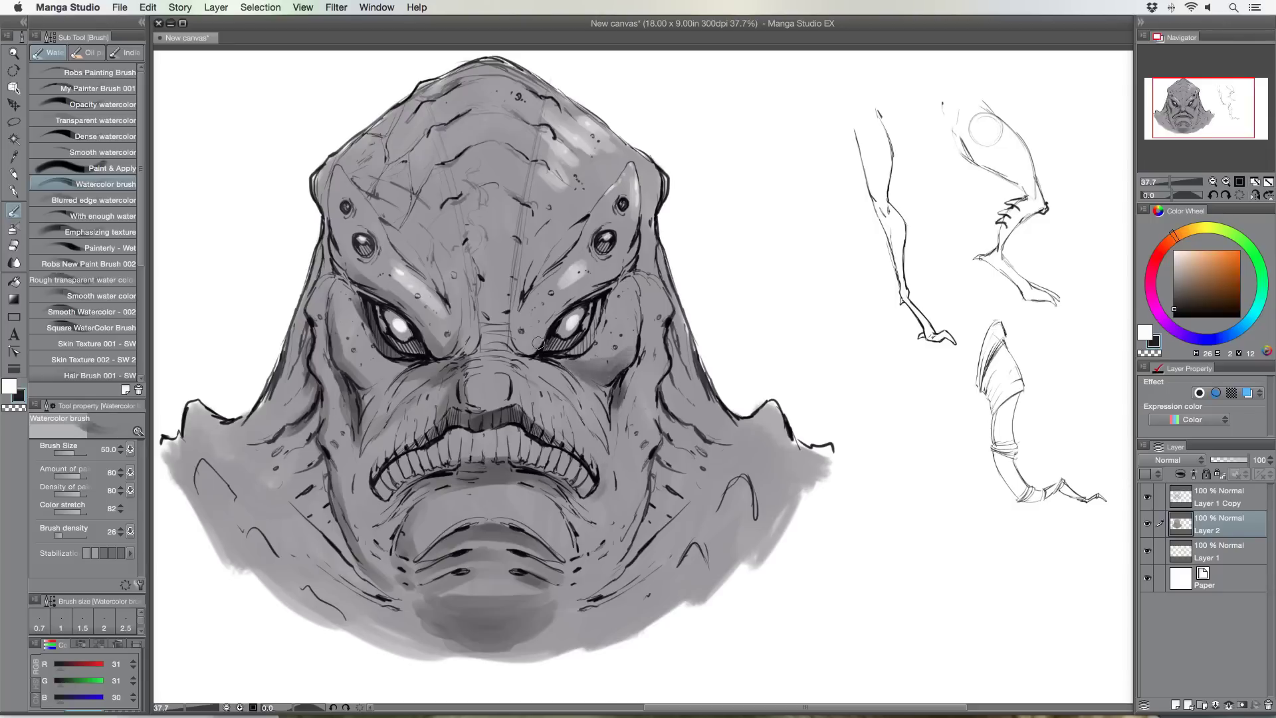
{"action": "mouse_move", "coordinate": [539, 344]}
{"action": "left_mouse_down"}
{"action": "mouse_move", "coordinate": [526, 345]}
{"action": "mouse_move", "coordinate": [572, 299]}
{"action": "left_mouse_up"}
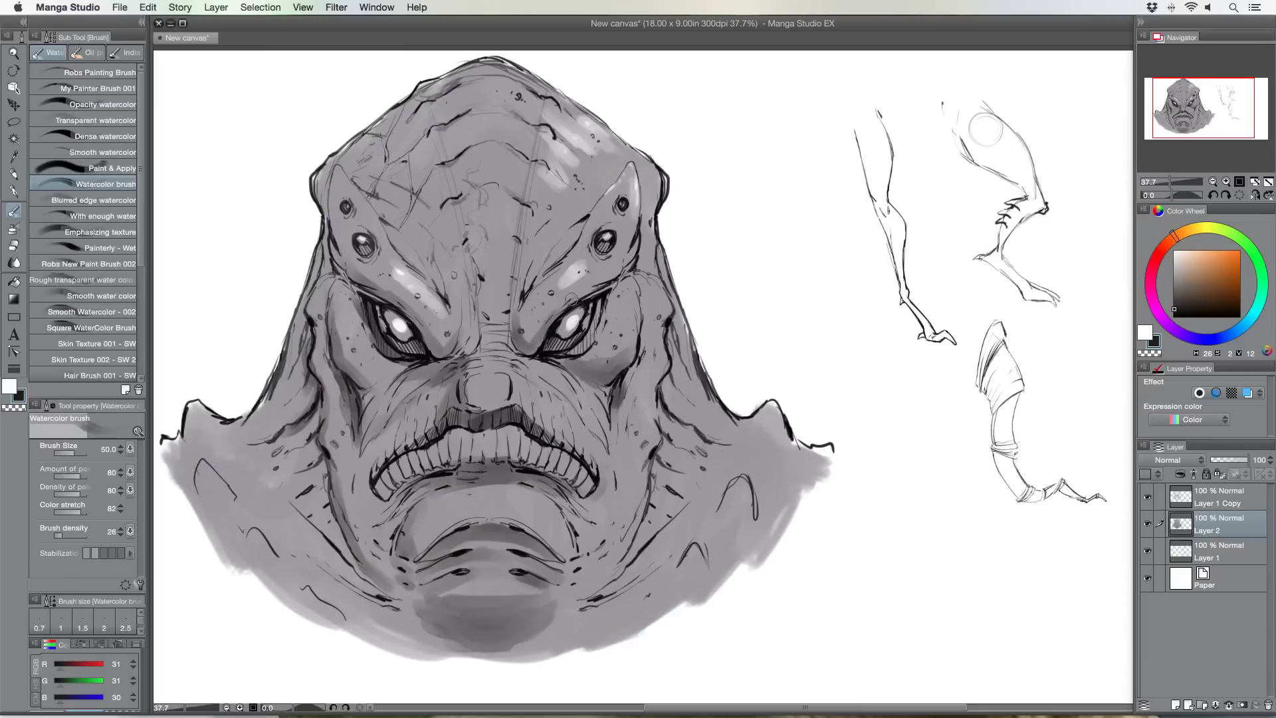
{"action": "left_click_drag", "start_coordinate": [529, 347], "coordinate": [524, 300]}
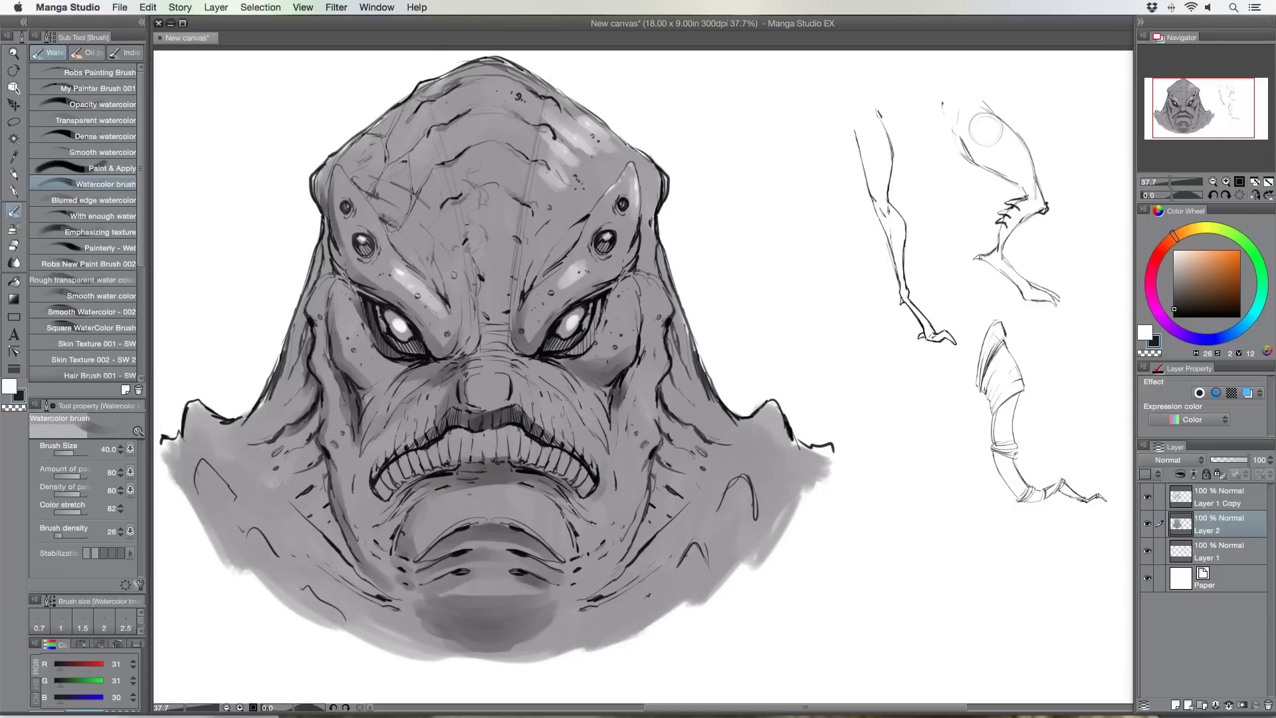
Shade the wrinkles above the left brow, the area between the brows and the central forehead ridges at brush size 40
{"action": "mouse_move", "coordinate": [392, 226]}
{"action": "left_mouse_down"}
{"action": "mouse_move", "coordinate": [406, 236]}
{"action": "mouse_move", "coordinate": [397, 246]}
{"action": "mouse_move", "coordinate": [369, 192]}
{"action": "mouse_move", "coordinate": [382, 198]}
{"action": "mouse_move", "coordinate": [377, 176]}
{"action": "left_mouse_up"}
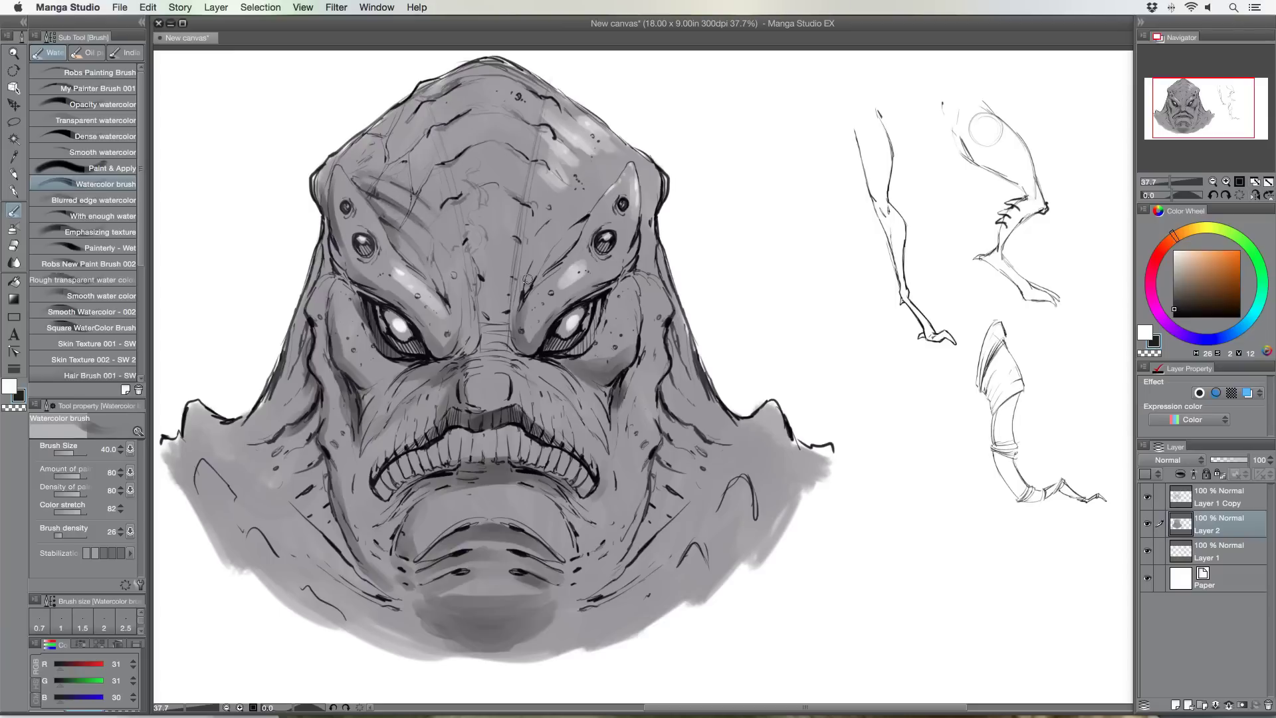
{"action": "mouse_move", "coordinate": [526, 279]}
{"action": "left_mouse_down"}
{"action": "mouse_move", "coordinate": [547, 250]}
{"action": "mouse_move", "coordinate": [521, 281]}
{"action": "left_mouse_up"}
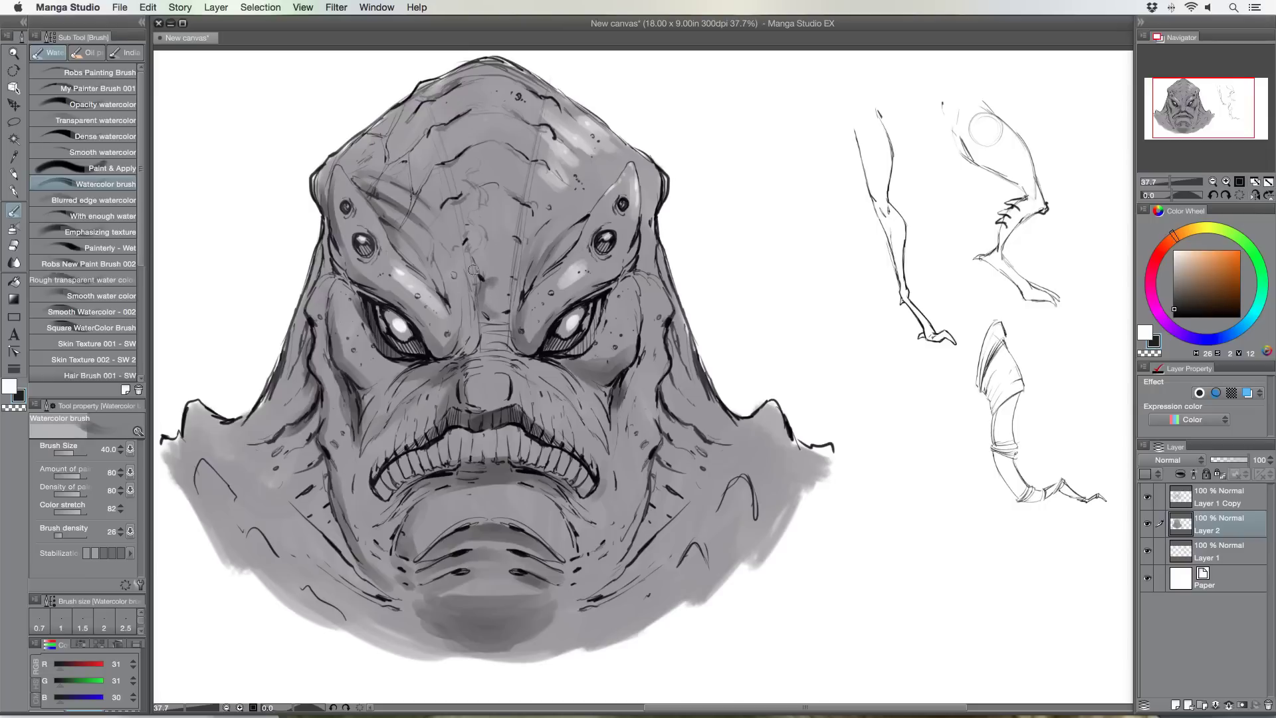
{"action": "mouse_move", "coordinate": [472, 270]}
{"action": "left_mouse_down"}
{"action": "mouse_move", "coordinate": [488, 233]}
{"action": "mouse_move", "coordinate": [451, 226]}
{"action": "mouse_move", "coordinate": [463, 224]}
{"action": "mouse_move", "coordinate": [460, 203]}
{"action": "mouse_move", "coordinate": [441, 203]}
{"action": "mouse_move", "coordinate": [499, 187]}
{"action": "mouse_move", "coordinate": [438, 166]}
{"action": "mouse_move", "coordinate": [470, 151]}
{"action": "mouse_move", "coordinate": [511, 157]}
{"action": "left_mouse_up"}
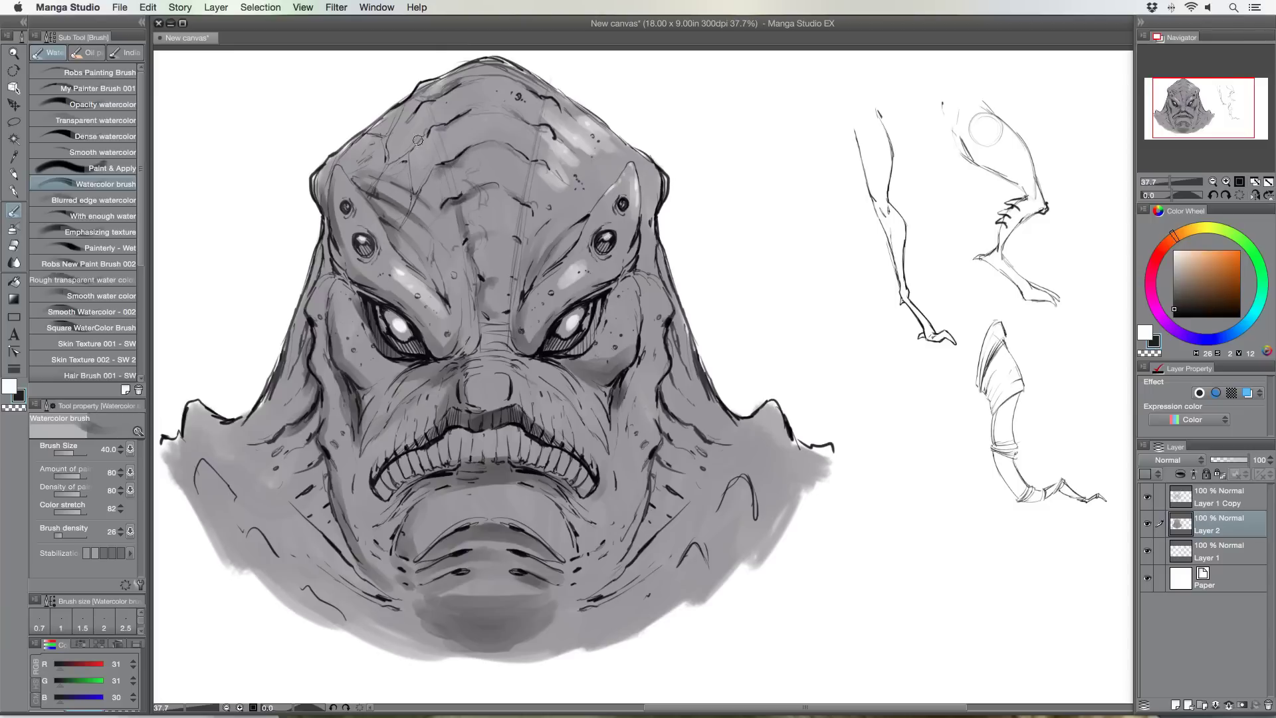
{"action": "left_click_drag", "start_coordinate": [436, 130], "coordinate": [456, 120]}
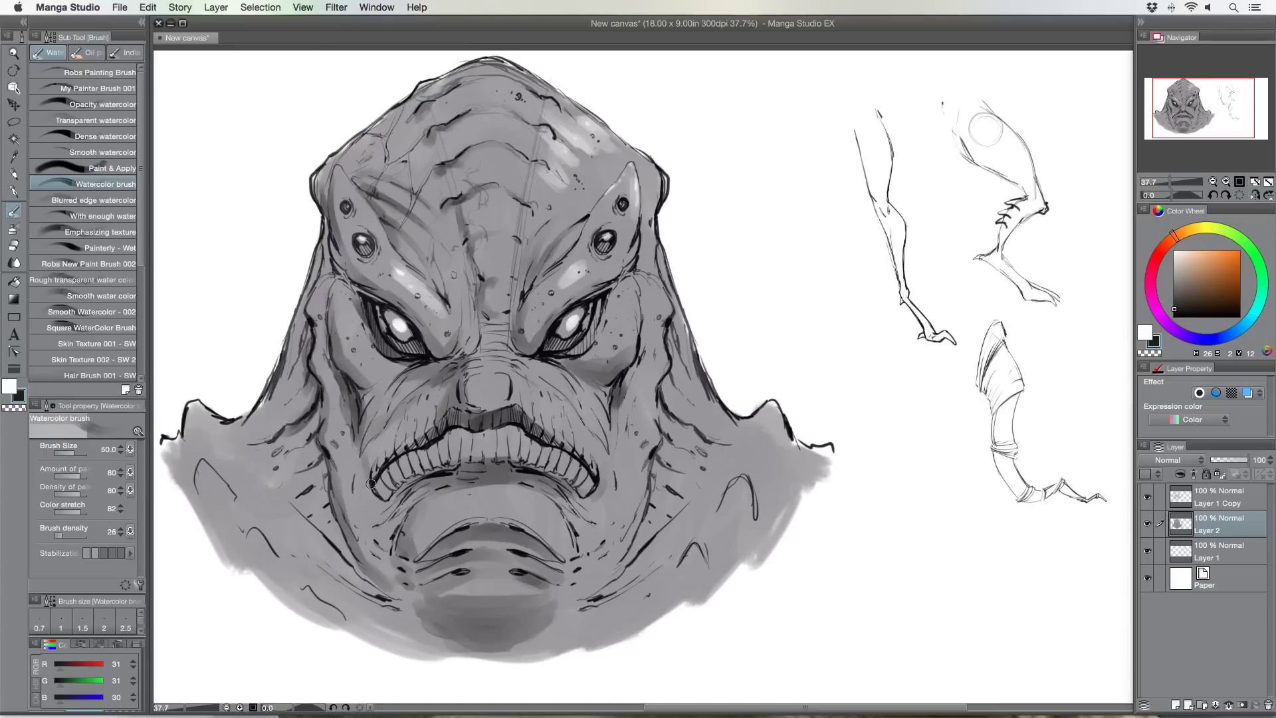
Darken the left mouth corner and add shadow over the teeth at about brush size 50
{"action": "mouse_move", "coordinate": [371, 483]}
{"action": "left_mouse_down"}
{"action": "mouse_move", "coordinate": [371, 443]}
{"action": "mouse_move", "coordinate": [355, 484]}
{"action": "mouse_move", "coordinate": [368, 522]}
{"action": "mouse_move", "coordinate": [437, 487]}
{"action": "mouse_move", "coordinate": [397, 516]}
{"action": "left_mouse_up"}
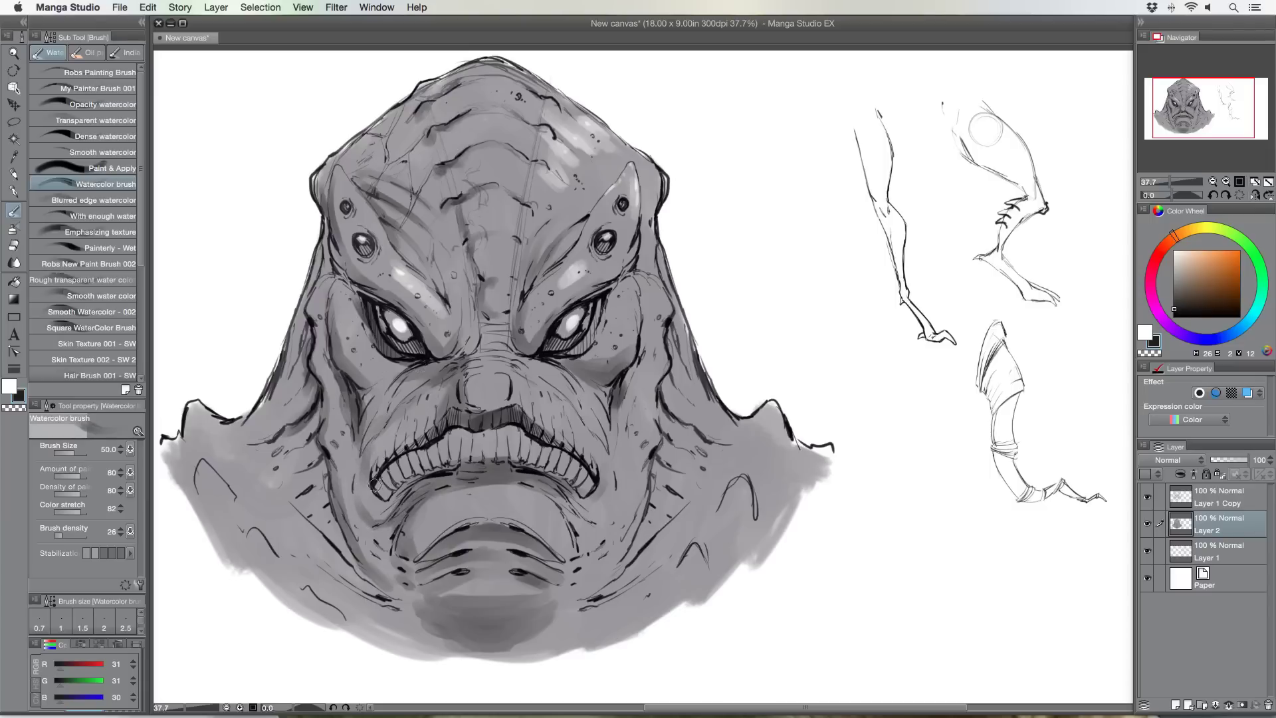
{"action": "mouse_move", "coordinate": [385, 495]}
{"action": "left_mouse_down"}
{"action": "mouse_move", "coordinate": [412, 450]}
{"action": "mouse_move", "coordinate": [420, 471]}
{"action": "mouse_move", "coordinate": [416, 460]}
{"action": "mouse_move", "coordinate": [438, 467]}
{"action": "mouse_move", "coordinate": [438, 437]}
{"action": "mouse_move", "coordinate": [445, 460]}
{"action": "mouse_move", "coordinate": [464, 436]}
{"action": "mouse_move", "coordinate": [470, 454]}
{"action": "mouse_move", "coordinate": [469, 438]}
{"action": "mouse_move", "coordinate": [491, 459]}
{"action": "mouse_move", "coordinate": [494, 425]}
{"action": "mouse_move", "coordinate": [504, 450]}
{"action": "mouse_move", "coordinate": [518, 437]}
{"action": "mouse_move", "coordinate": [526, 456]}
{"action": "mouse_move", "coordinate": [533, 441]}
{"action": "mouse_move", "coordinate": [535, 461]}
{"action": "mouse_move", "coordinate": [548, 453]}
{"action": "mouse_move", "coordinate": [578, 489]}
{"action": "left_mouse_up"}
{"action": "key", "text": "]"}
{"action": "key", "text": "["}
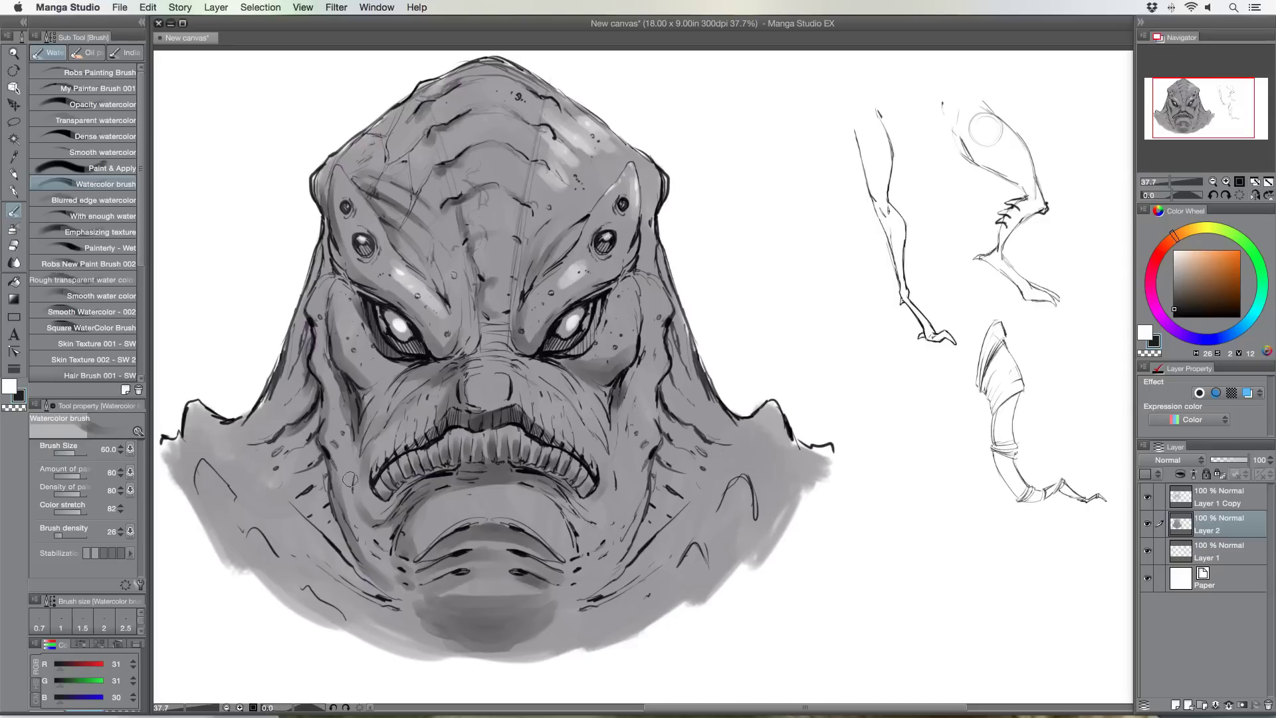
Shade the left jaw and neck folds, the diagonal shoulder muscle and the bump on the left shoulder at about brush size 60
{"action": "key", "text": "["}
{"action": "left_click_drag", "start_coordinate": [325, 440], "coordinate": [339, 435]}
{"action": "mouse_move", "coordinate": [316, 379]}
{"action": "left_mouse_down"}
{"action": "mouse_move", "coordinate": [311, 298]}
{"action": "mouse_move", "coordinate": [337, 278]}
{"action": "mouse_move", "coordinate": [324, 267]}
{"action": "mouse_move", "coordinate": [325, 230]}
{"action": "mouse_move", "coordinate": [288, 400]}
{"action": "mouse_move", "coordinate": [270, 418]}
{"action": "mouse_move", "coordinate": [301, 409]}
{"action": "mouse_move", "coordinate": [255, 443]}
{"action": "mouse_move", "coordinate": [307, 437]}
{"action": "mouse_move", "coordinate": [287, 467]}
{"action": "mouse_move", "coordinate": [325, 465]}
{"action": "mouse_move", "coordinate": [299, 477]}
{"action": "mouse_move", "coordinate": [326, 498]}
{"action": "mouse_move", "coordinate": [329, 518]}
{"action": "mouse_move", "coordinate": [324, 492]}
{"action": "mouse_move", "coordinate": [312, 520]}
{"action": "mouse_move", "coordinate": [377, 587]}
{"action": "mouse_move", "coordinate": [262, 488]}
{"action": "mouse_move", "coordinate": [398, 611]}
{"action": "mouse_move", "coordinate": [266, 524]}
{"action": "mouse_move", "coordinate": [338, 594]}
{"action": "mouse_move", "coordinate": [302, 570]}
{"action": "mouse_move", "coordinate": [217, 439]}
{"action": "mouse_move", "coordinate": [259, 506]}
{"action": "mouse_move", "coordinate": [202, 473]}
{"action": "left_mouse_up"}
{"action": "key", "text": "["}
{"action": "key", "text": "]"}
{"action": "key", "text": "["}
{"action": "key", "text": "]"}
{"action": "key", "text": "]"}
{"action": "key", "text": "]"}
{"action": "key", "text": "bracketleft"}
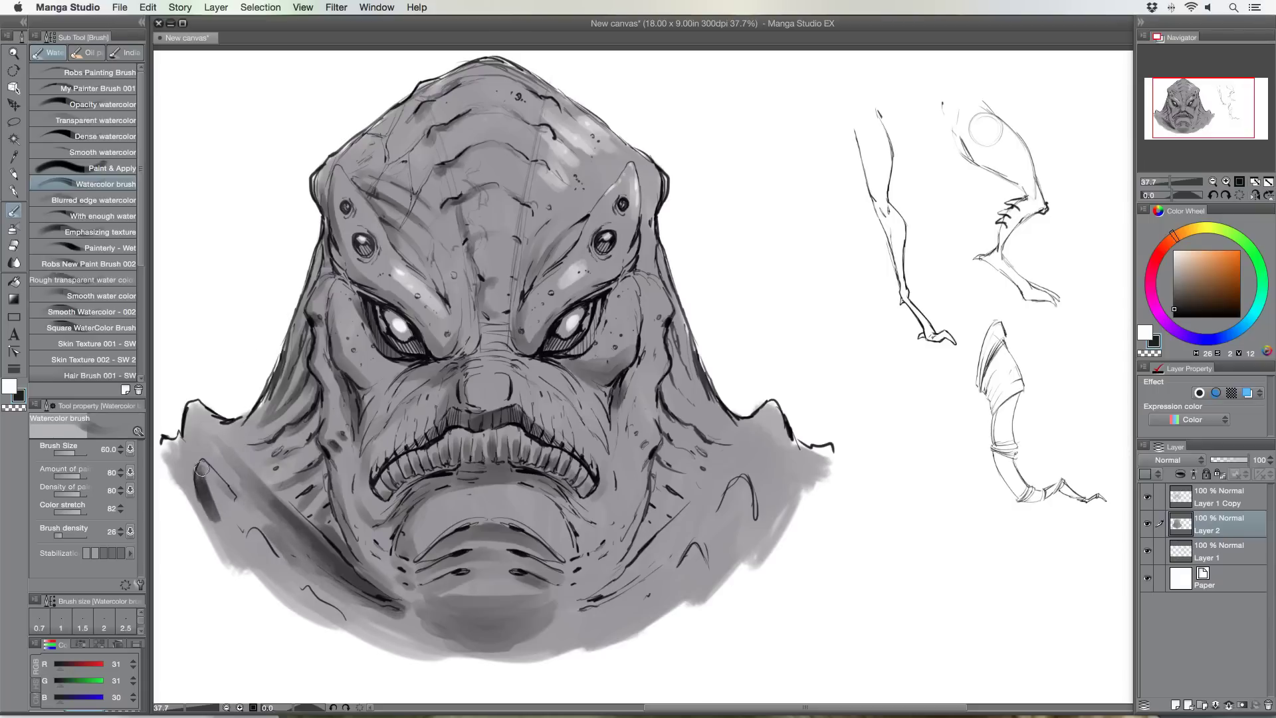
Shade the right cheek and neck folds and darken the pointed bumps on the right shoulder
{"action": "mouse_move", "coordinate": [582, 460]}
{"action": "left_mouse_down"}
{"action": "mouse_move", "coordinate": [581, 424]}
{"action": "mouse_move", "coordinate": [602, 459]}
{"action": "mouse_move", "coordinate": [584, 401]}
{"action": "mouse_move", "coordinate": [607, 442]}
{"action": "mouse_move", "coordinate": [604, 415]}
{"action": "mouse_move", "coordinate": [570, 368]}
{"action": "mouse_move", "coordinate": [604, 390]}
{"action": "mouse_move", "coordinate": [613, 470]}
{"action": "mouse_move", "coordinate": [652, 460]}
{"action": "mouse_move", "coordinate": [606, 579]}
{"action": "mouse_move", "coordinate": [690, 505]}
{"action": "mouse_move", "coordinate": [650, 514]}
{"action": "mouse_move", "coordinate": [654, 488]}
{"action": "mouse_move", "coordinate": [670, 500]}
{"action": "mouse_move", "coordinate": [656, 482]}
{"action": "mouse_move", "coordinate": [665, 434]}
{"action": "mouse_move", "coordinate": [651, 401]}
{"action": "mouse_move", "coordinate": [667, 394]}
{"action": "mouse_move", "coordinate": [690, 422]}
{"action": "mouse_move", "coordinate": [671, 322]}
{"action": "left_mouse_up"}
{"action": "key", "text": "bracketleft"}
{"action": "left_click_drag", "start_coordinate": [748, 409], "coordinate": [755, 436]}
{"action": "left_click_drag", "start_coordinate": [727, 505], "coordinate": [732, 521]}
{"action": "left_click_drag", "start_coordinate": [684, 562], "coordinate": [685, 580]}
Shade the left side of the forehead and add fine dark wrinkles over the upper right forehead at brush size 15
{"action": "key", "text": "bracketright"}
{"action": "key", "text": "bracketright"}
{"action": "mouse_move", "coordinate": [461, 243]}
{"action": "left_mouse_down"}
{"action": "mouse_move", "coordinate": [447, 214]}
{"action": "mouse_move", "coordinate": [488, 176]}
{"action": "mouse_move", "coordinate": [458, 162]}
{"action": "mouse_move", "coordinate": [474, 148]}
{"action": "mouse_move", "coordinate": [423, 139]}
{"action": "mouse_move", "coordinate": [465, 114]}
{"action": "mouse_move", "coordinate": [442, 102]}
{"action": "mouse_move", "coordinate": [457, 87]}
{"action": "mouse_move", "coordinate": [416, 120]}
{"action": "left_mouse_up"}
{"action": "key", "text": "bracketleft"}
{"action": "key", "text": "bracketleft"}
{"action": "key", "text": "bracketleft"}
{"action": "key", "text": "bracketleft"}
{"action": "key", "text": "bracketleft"}
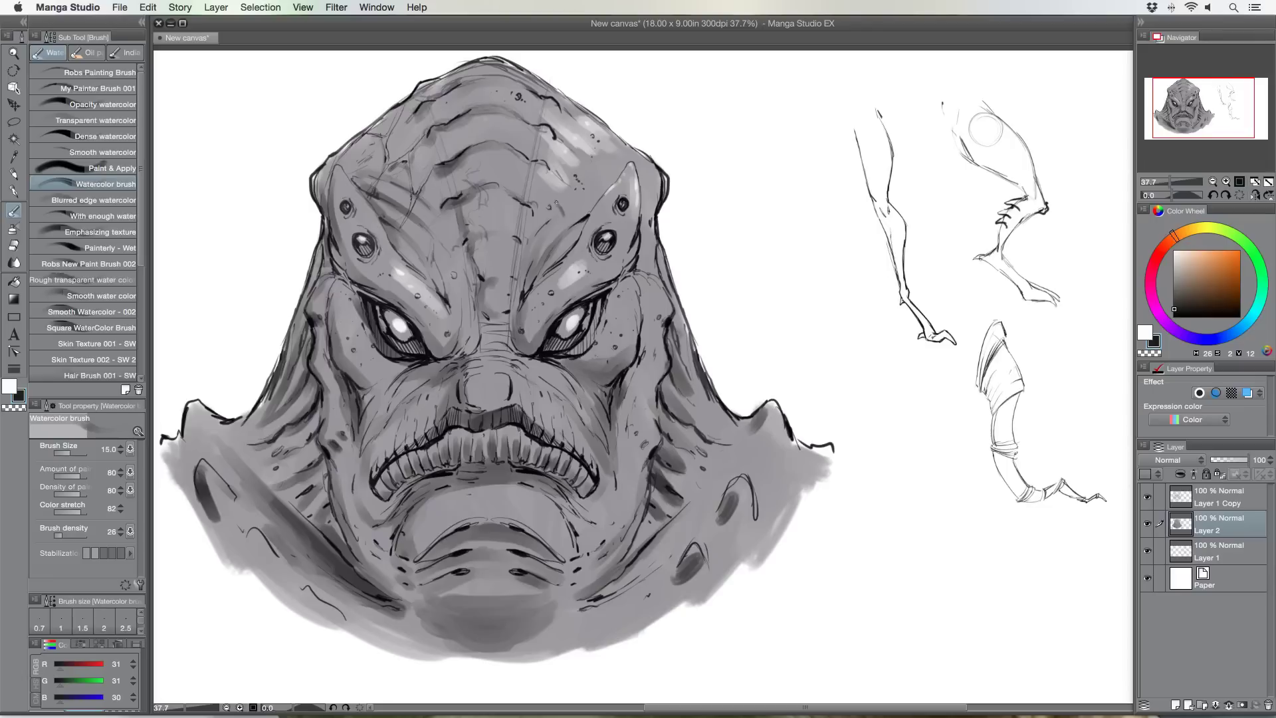
{"action": "left_click_drag", "start_coordinate": [570, 151], "coordinate": [562, 182]}
{"action": "left_click_drag", "start_coordinate": [544, 184], "coordinate": [493, 140]}
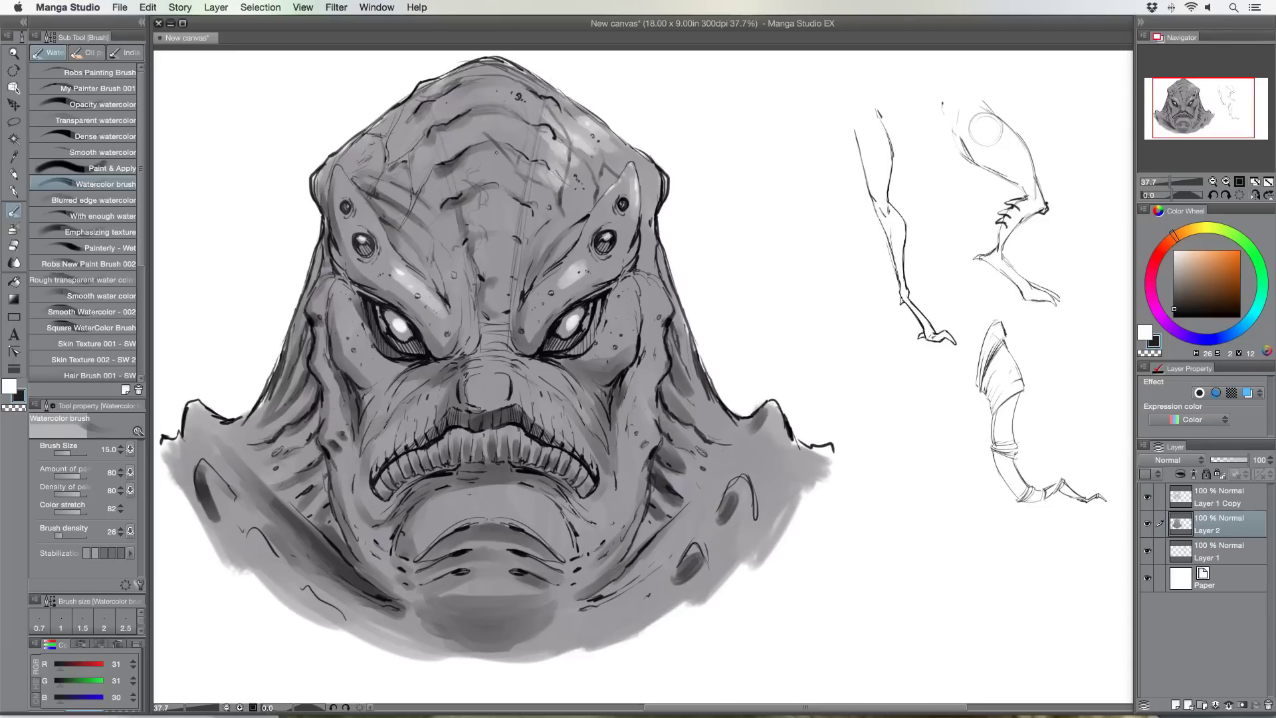
Switch to white (RGB 255, 255, 255) and highlight the nose and chin at brush sizes between 30 and 60
{"action": "key", "text": "x"}
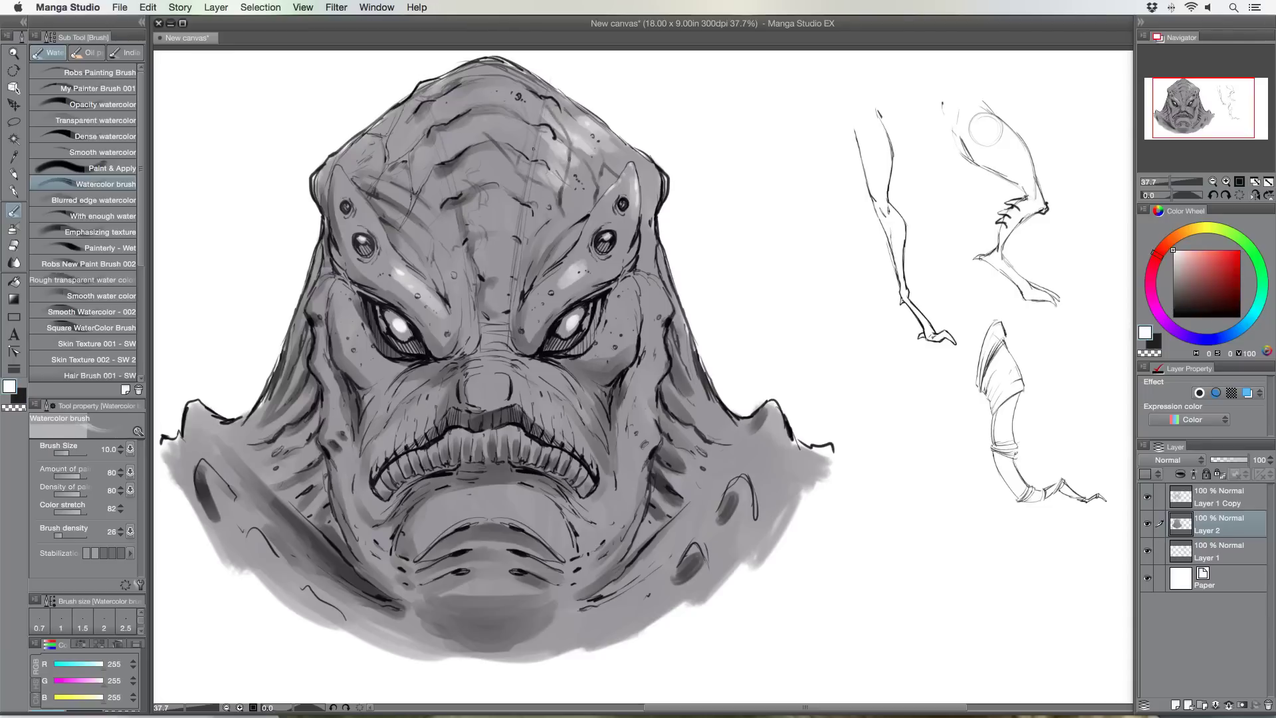
{"action": "key", "text": "bracketleft"}
{"action": "key", "text": "bracketright"}
{"action": "key", "text": "bracketright"}
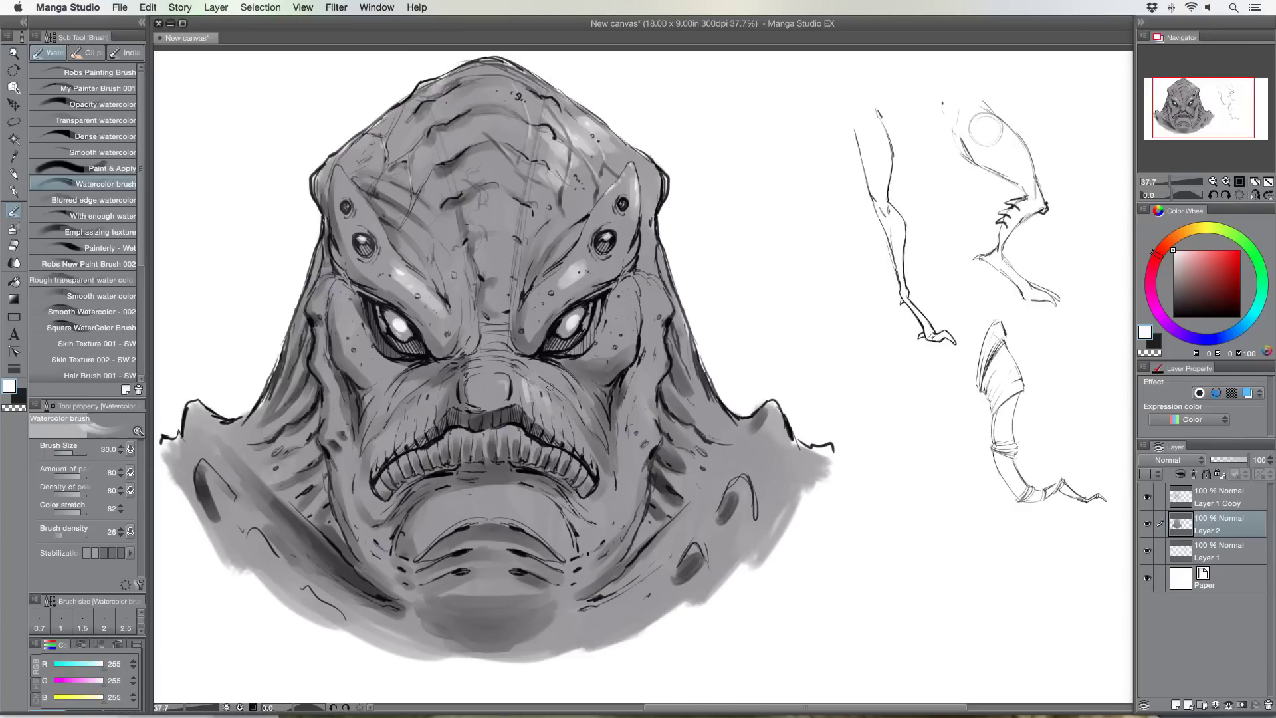
{"action": "key", "text": "bracketright"}
{"action": "key", "text": "bracketright"}
{"action": "mouse_move", "coordinate": [497, 505]}
{"action": "left_mouse_down"}
{"action": "mouse_move", "coordinate": [539, 518]}
{"action": "mouse_move", "coordinate": [489, 498]}
{"action": "mouse_move", "coordinate": [503, 494]}
{"action": "mouse_move", "coordinate": [514, 510]}
{"action": "mouse_move", "coordinate": [494, 504]}
{"action": "mouse_move", "coordinate": [544, 522]}
{"action": "mouse_move", "coordinate": [491, 503]}
{"action": "left_mouse_up"}
{"action": "key", "text": "bracketleft"}
{"action": "key", "text": "bracketleft"}
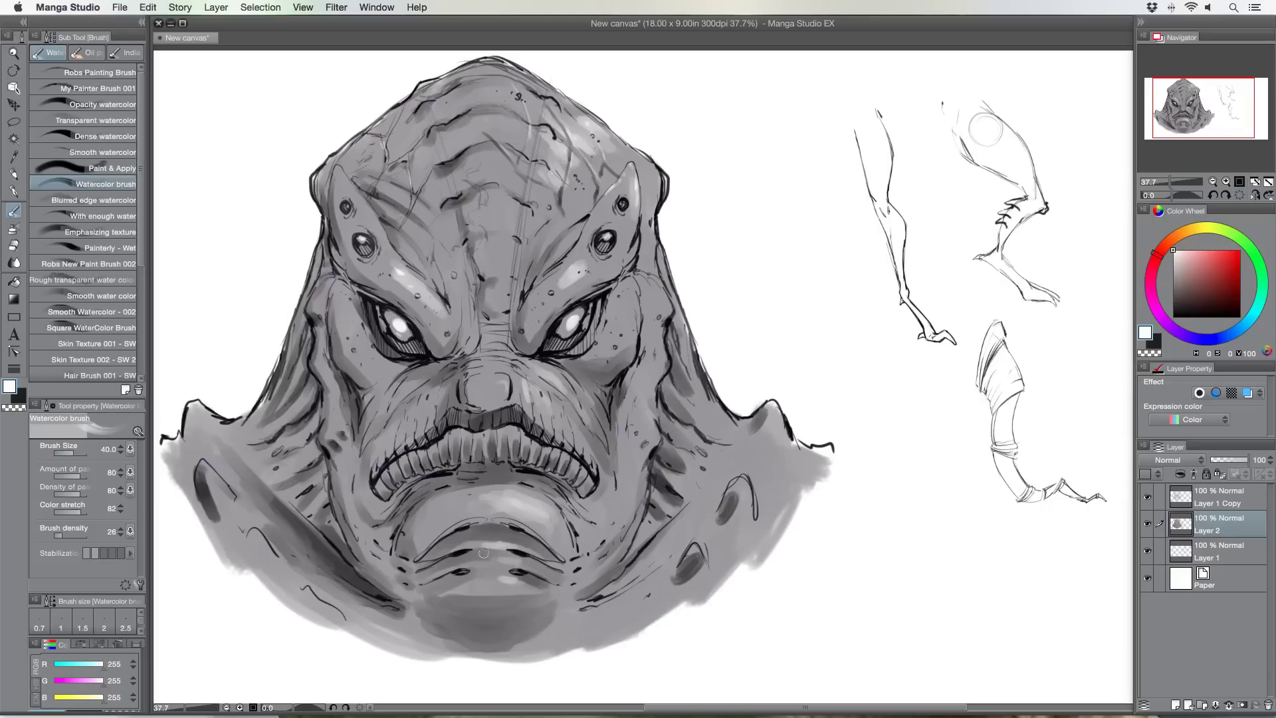
Add soft white highlights to the cheek folds and the brow area at brush size 50
{"action": "key", "text": "bracketright"}
{"action": "key", "text": "bracketright"}
{"action": "key", "text": "bracketright"}
{"action": "key", "text": "bracketleft"}
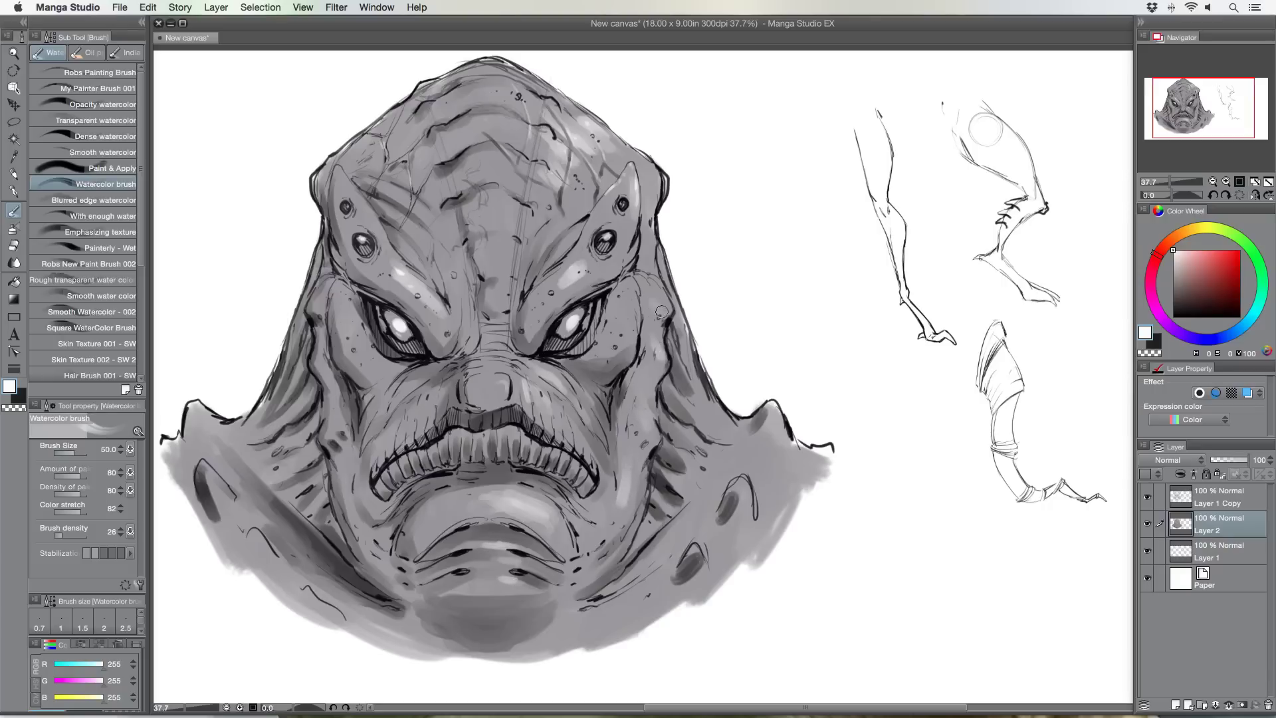
{"action": "key", "text": "bracketleft"}
{"action": "key", "text": "bracketright"}
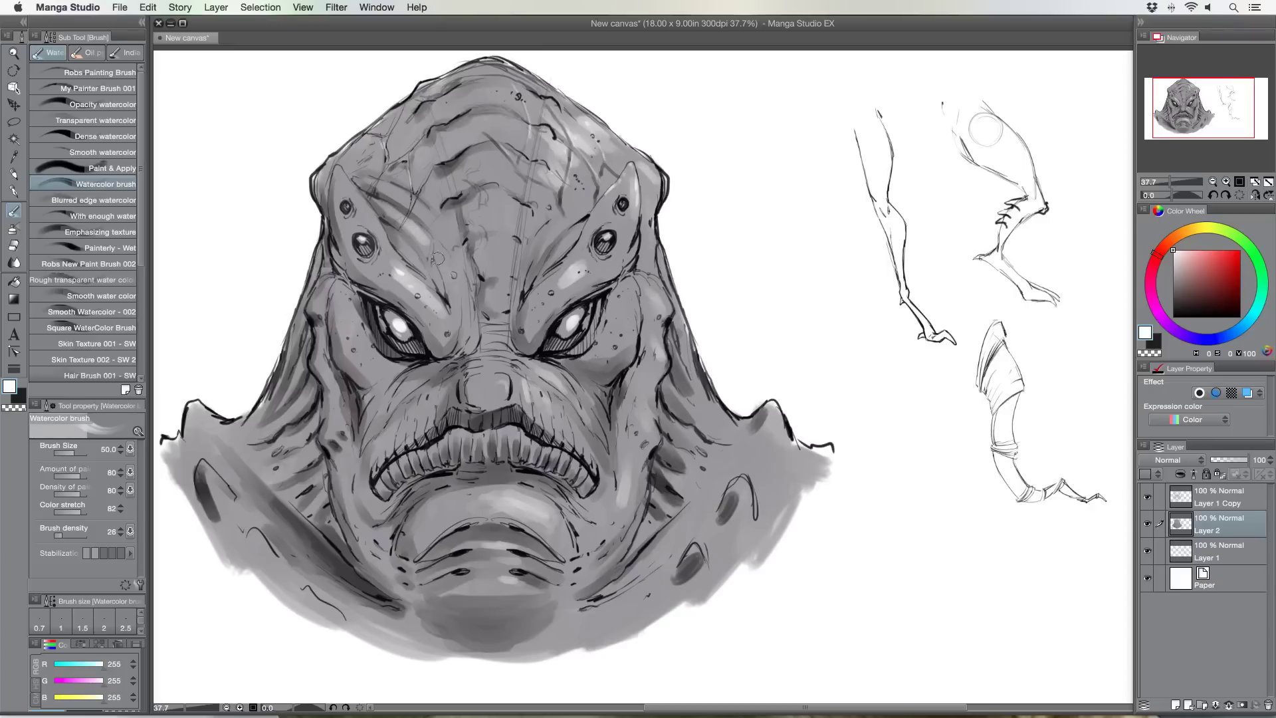
Lighten the raised bands between the central forehead ridges in white, enlarging the brush to size 100
{"action": "key", "text": "bracketleft"}
{"action": "key", "text": "bracketright"}
{"action": "key", "text": "bracketright"}
{"action": "key", "text": "bracketright"}
{"action": "key", "text": "bracketright"}
{"action": "key", "text": "bracketright"}
{"action": "key", "text": "bracketright"}
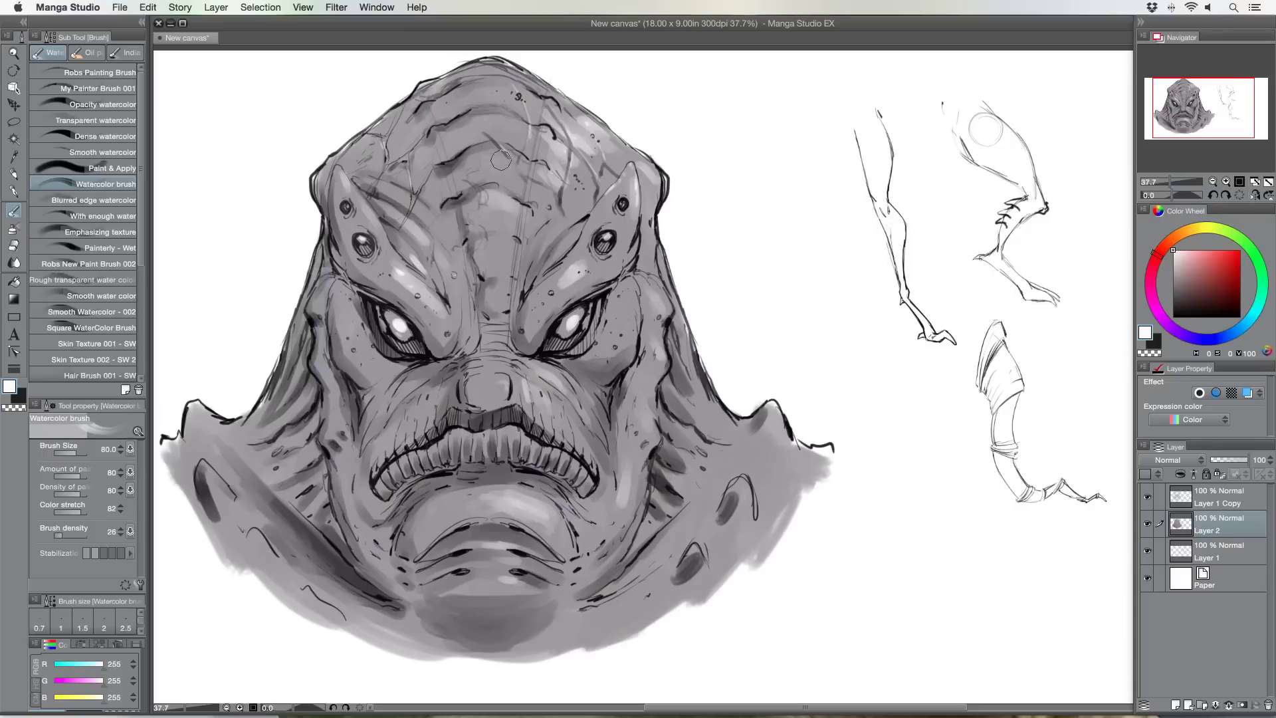
{"action": "mouse_move", "coordinate": [486, 157]}
{"action": "left_mouse_down"}
{"action": "mouse_move", "coordinate": [509, 122]}
{"action": "mouse_move", "coordinate": [475, 121]}
{"action": "mouse_move", "coordinate": [490, 100]}
{"action": "left_mouse_up"}
{"action": "key", "text": "bracketleft"}
{"action": "key", "text": "bracketright"}
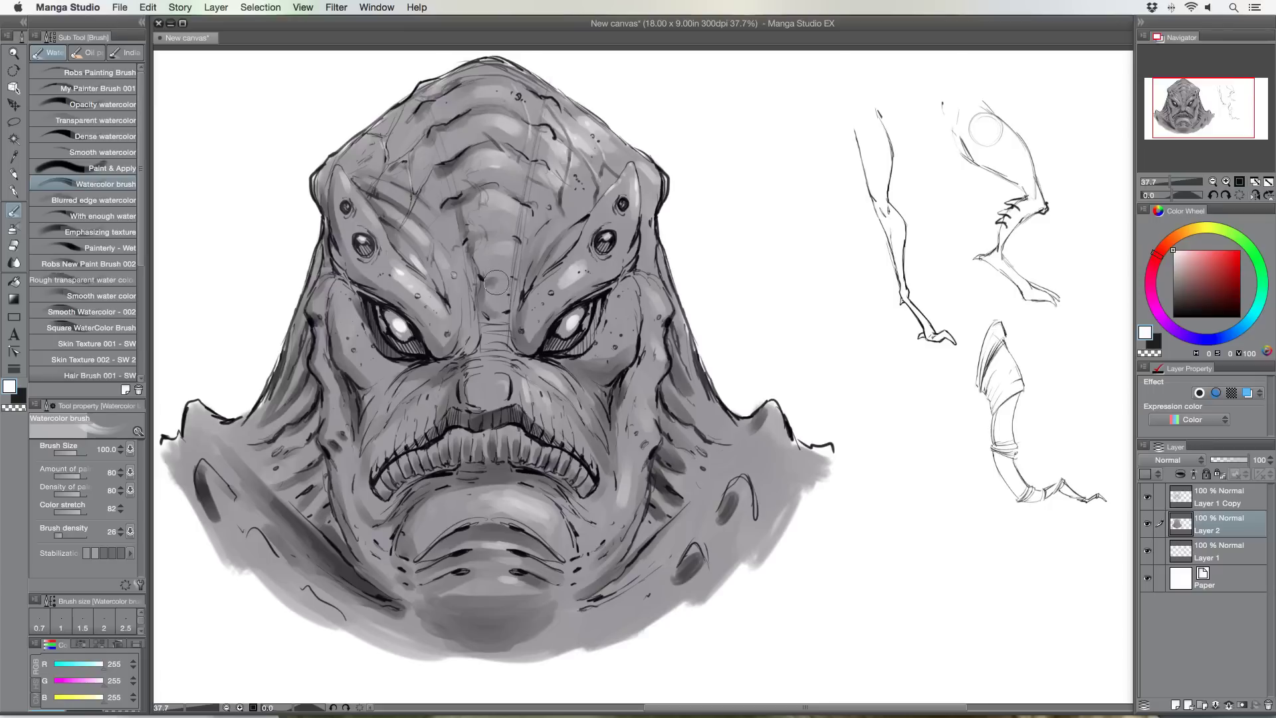
Add small white accents to the skin spots and the left shoulder bumps at brush size 17
{"action": "key", "text": "bracketleft"}
{"action": "key", "text": "bracketleft"}
{"action": "key", "text": "bracketleft"}
{"action": "key", "text": "bracketleft"}
{"action": "key", "text": "bracketleft"}
{"action": "key", "text": "bracketleft"}
{"action": "key", "text": "bracketleft"}
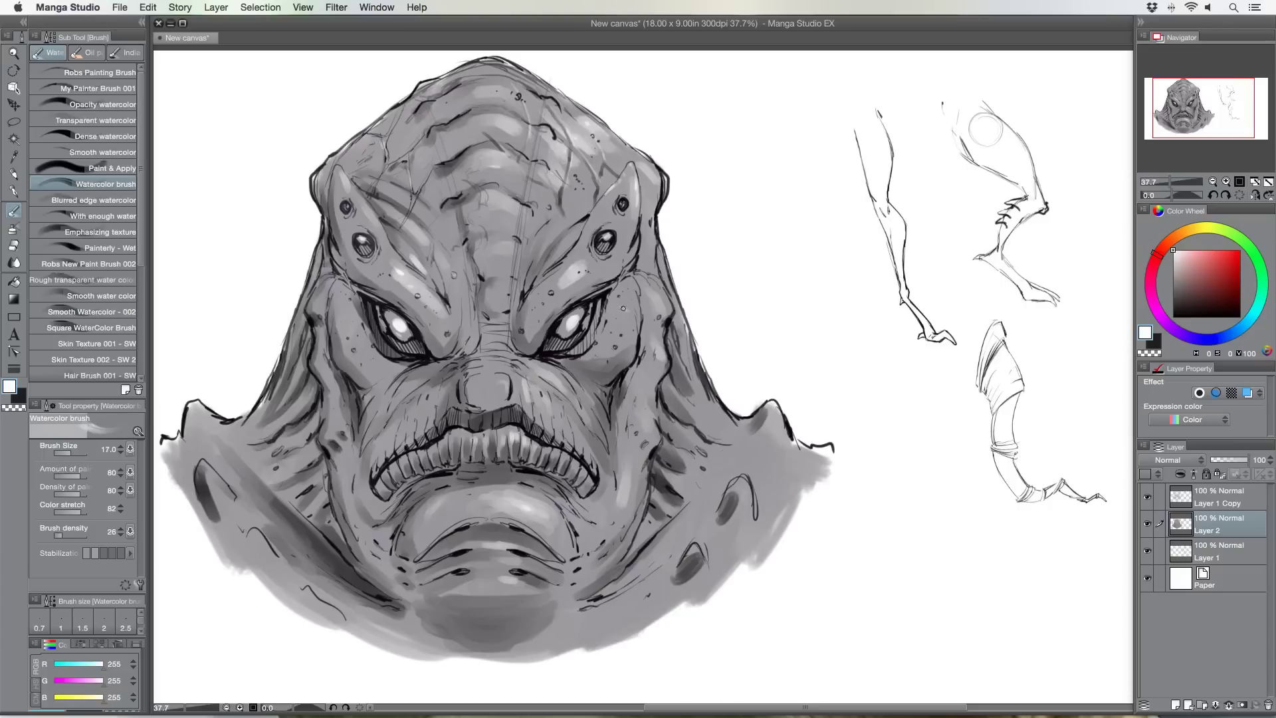
{"action": "key", "text": "bracketright"}
{"action": "left_click_drag", "start_coordinate": [259, 535], "coordinate": [268, 549]}
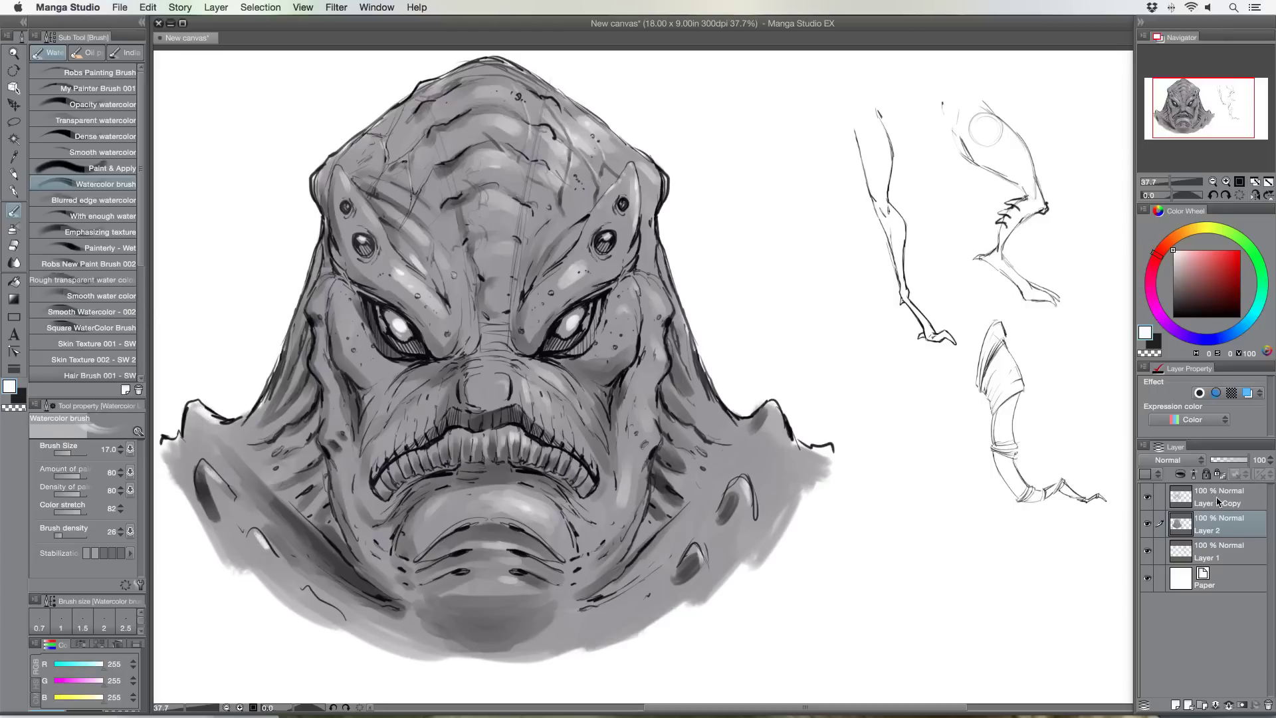
Select Layer 1 Copy and Layer 2 together, scale the creature head to 59% and move it beside the leg studies
{"action": "left_click", "coordinate": [1186, 507], "text": "shift"}
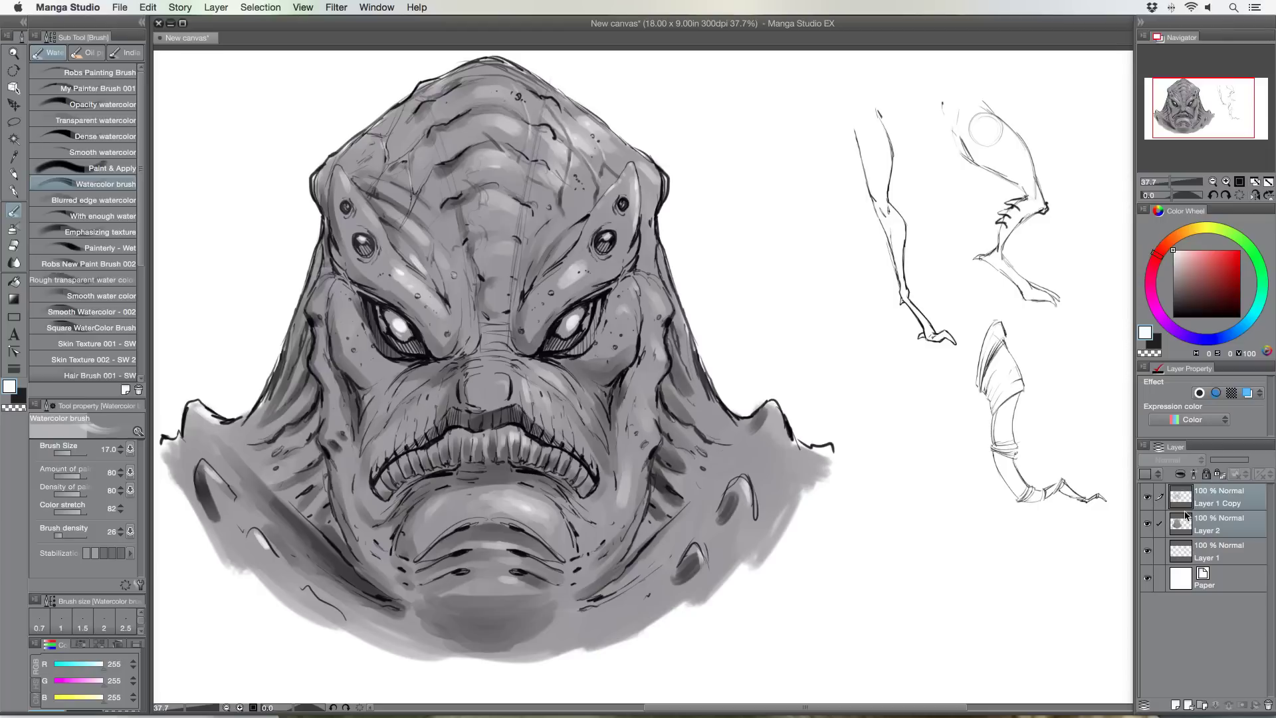
{"action": "key", "text": "super+t"}
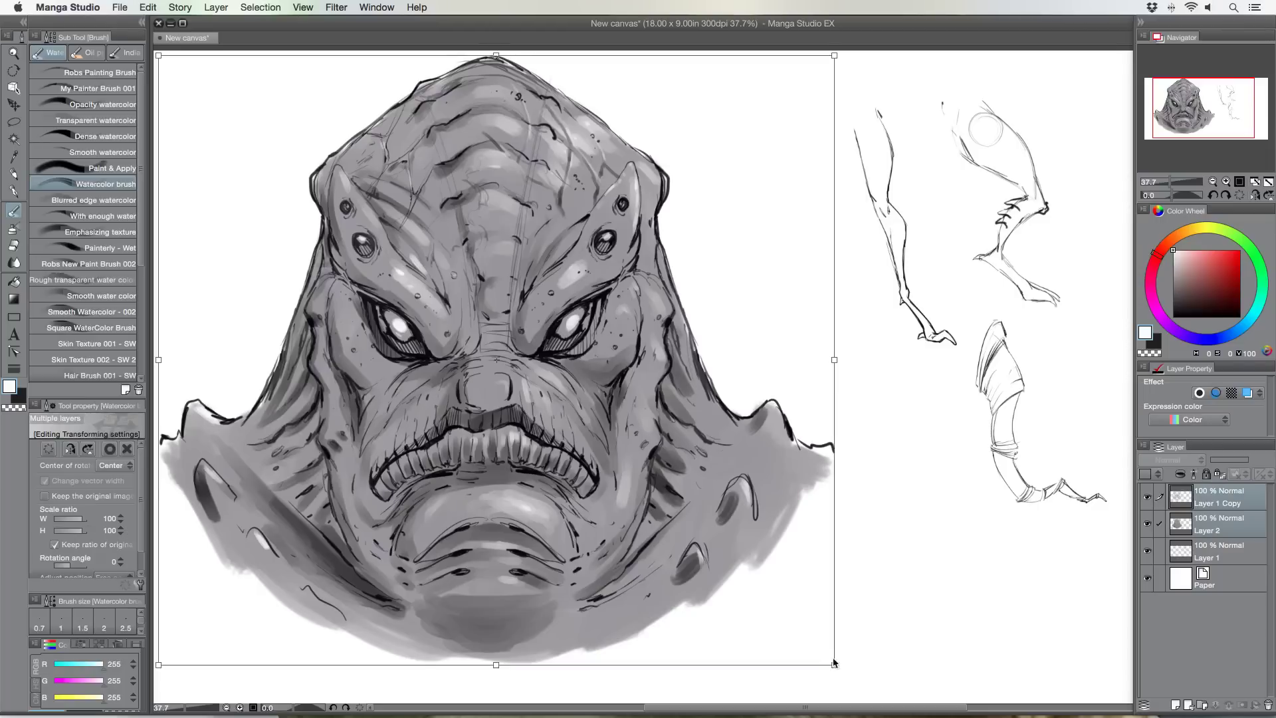
{"action": "left_click_drag", "start_coordinate": [826, 657], "coordinate": [553, 393]}
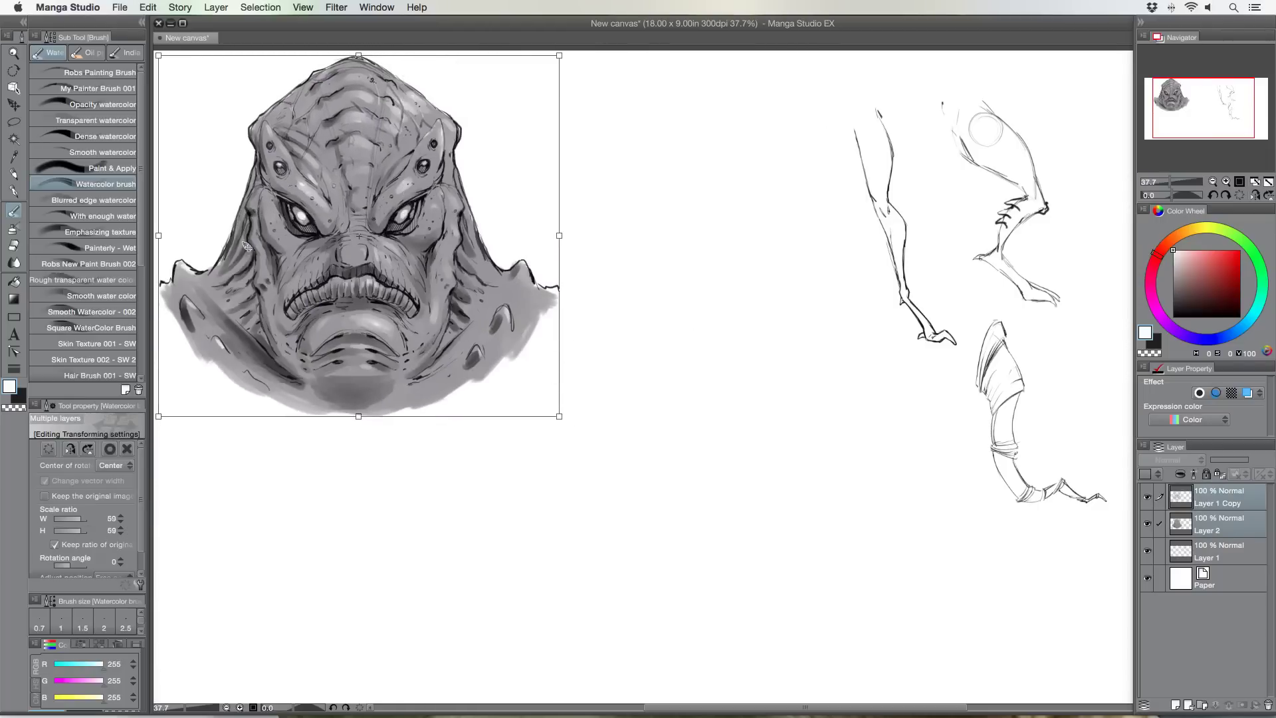
{"action": "left_click_drag", "start_coordinate": [248, 264], "coordinate": [557, 252]}
{"action": "key", "text": "Return"}
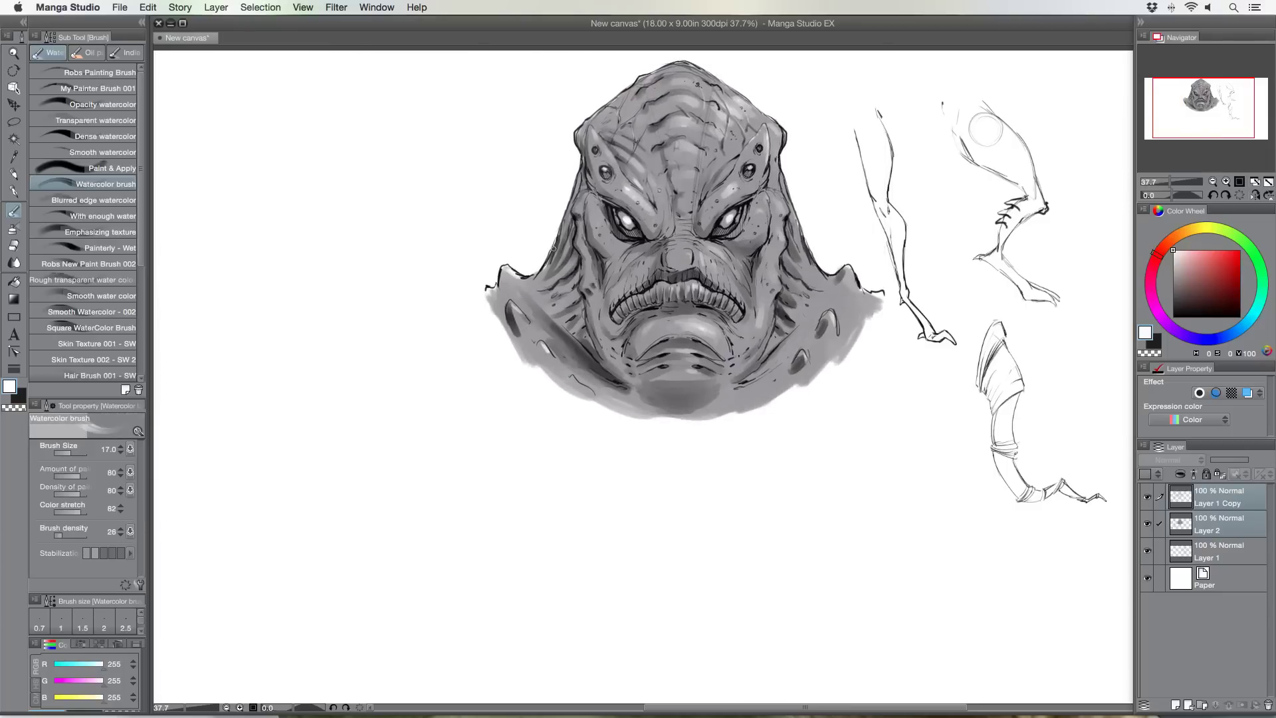
Scale the shaded creature head to 92% and reposition it just beside the leg studies
{"action": "key", "text": "super+t"}
{"action": "left_click_drag", "start_coordinate": [494, 66], "coordinate": [512, 80]}
{"action": "left_click_drag", "start_coordinate": [643, 243], "coordinate": [634, 217]}
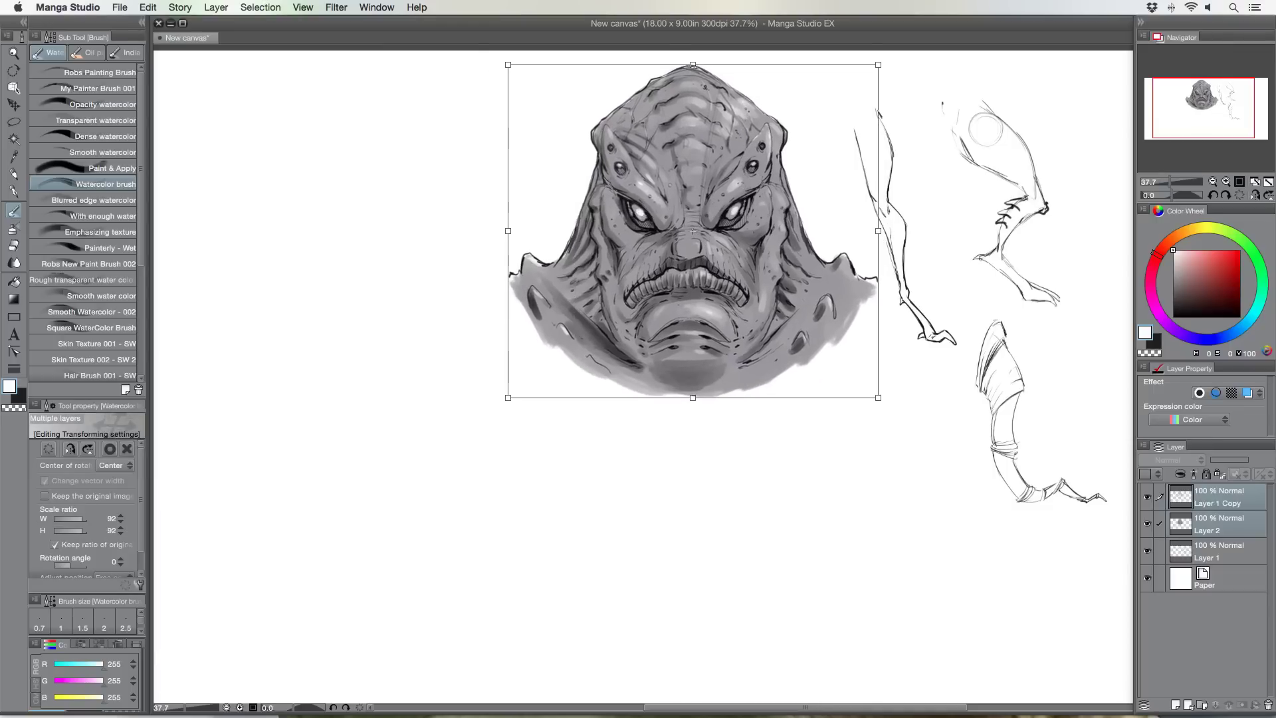
{"action": "key", "text": "Return"}
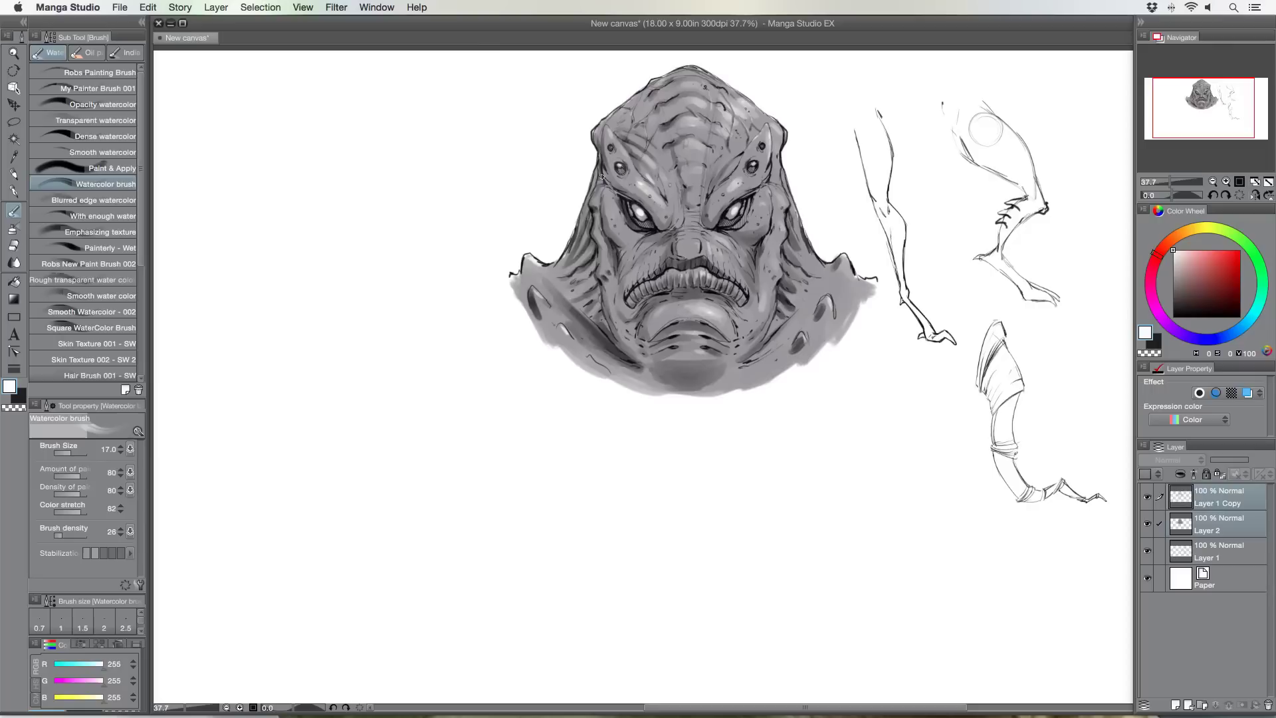
Sketch a tall pointed head outline with a centre line on a new layer, using My Favorite Pencil at size 17
{"action": "left_click", "coordinate": [1176, 706]}
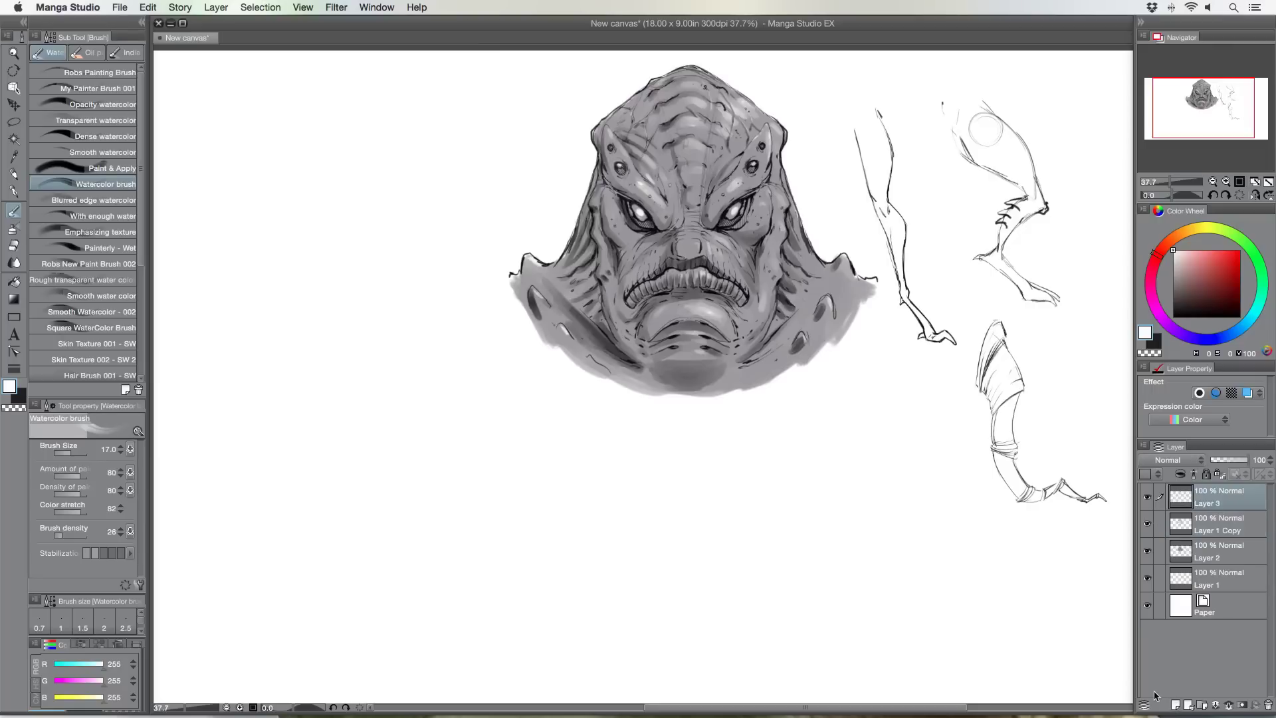
{"action": "left_click", "coordinate": [13, 174]}
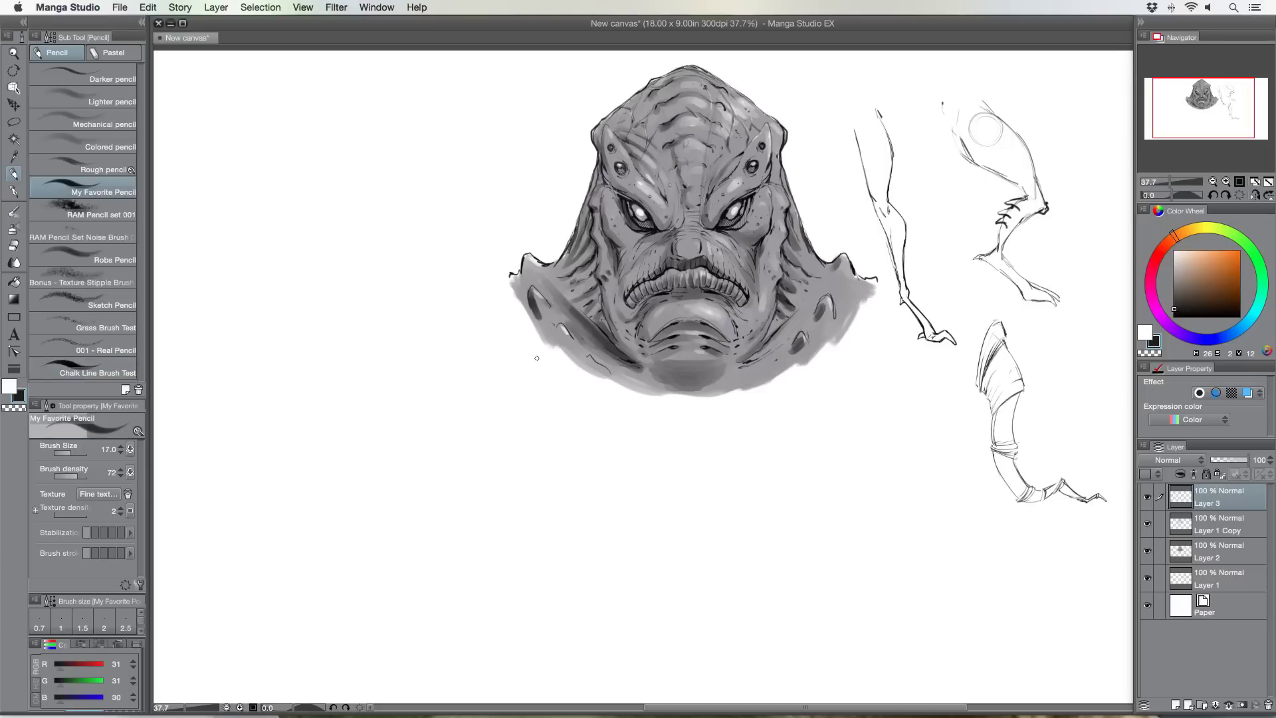
{"action": "mouse_move", "coordinate": [357, 536]}
{"action": "left_mouse_down"}
{"action": "mouse_move", "coordinate": [350, 247]}
{"action": "mouse_move", "coordinate": [471, 434]}
{"action": "mouse_move", "coordinate": [430, 495]}
{"action": "mouse_move", "coordinate": [442, 477]}
{"action": "mouse_move", "coordinate": [452, 544]}
{"action": "mouse_move", "coordinate": [427, 593]}
{"action": "mouse_move", "coordinate": [383, 635]}
{"action": "mouse_move", "coordinate": [301, 593]}
{"action": "mouse_move", "coordinate": [243, 546]}
{"action": "mouse_move", "coordinate": [253, 483]}
{"action": "mouse_move", "coordinate": [226, 460]}
{"action": "mouse_move", "coordinate": [236, 397]}
{"action": "mouse_move", "coordinate": [327, 245]}
{"action": "mouse_move", "coordinate": [355, 240]}
{"action": "mouse_move", "coordinate": [357, 265]}
{"action": "mouse_move", "coordinate": [455, 405]}
{"action": "mouse_move", "coordinate": [451, 564]}
{"action": "mouse_move", "coordinate": [410, 614]}
{"action": "mouse_move", "coordinate": [463, 605]}
{"action": "mouse_move", "coordinate": [393, 659]}
{"action": "left_mouse_up"}
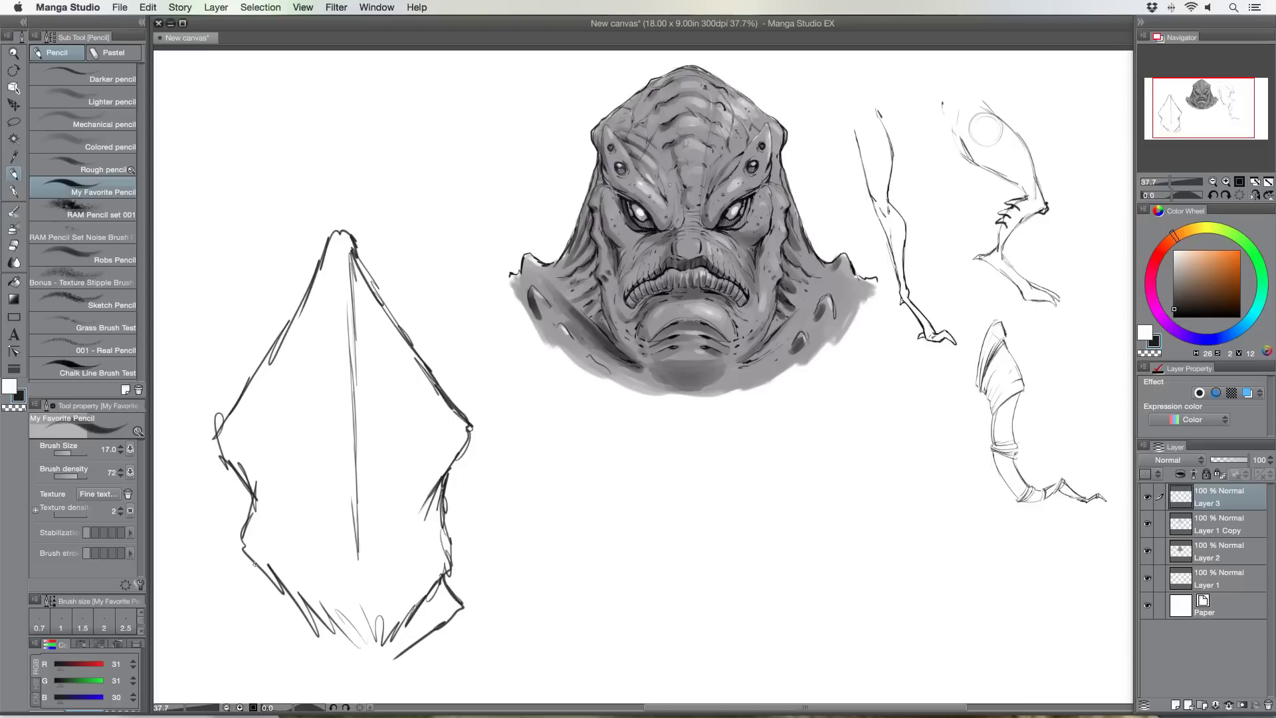
Draw the left jaw flap to match the right one and close the bottom of the face with short chin strokes
{"action": "mouse_move", "coordinate": [257, 562]}
{"action": "left_mouse_down"}
{"action": "mouse_move", "coordinate": [246, 598]}
{"action": "mouse_move", "coordinate": [285, 615]}
{"action": "mouse_move", "coordinate": [239, 579]}
{"action": "mouse_move", "coordinate": [250, 512]}
{"action": "mouse_move", "coordinate": [238, 576]}
{"action": "mouse_move", "coordinate": [300, 636]}
{"action": "left_mouse_up"}
{"action": "mouse_move", "coordinate": [247, 585]}
{"action": "left_mouse_down"}
{"action": "mouse_move", "coordinate": [234, 621]}
{"action": "mouse_move", "coordinate": [296, 660]}
{"action": "left_mouse_up"}
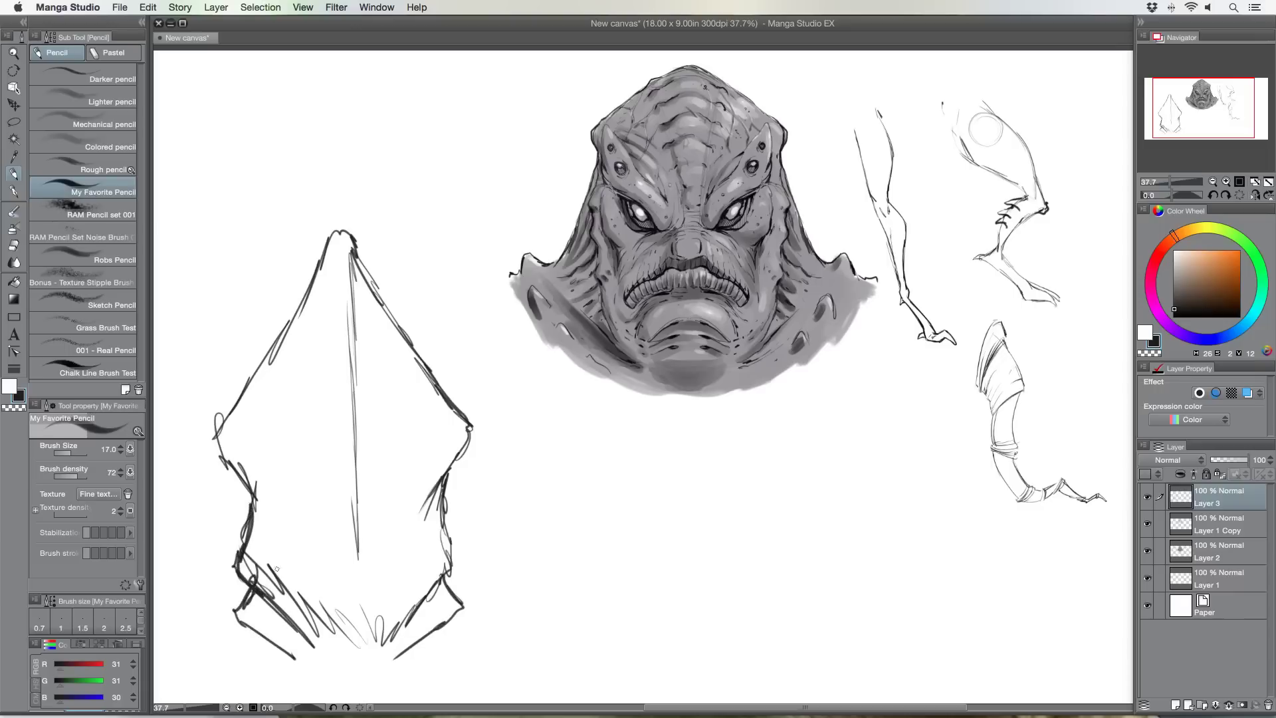
{"action": "left_click", "coordinate": [1147, 497]}
{"action": "left_click", "coordinate": [1147, 497]}
{"action": "mouse_move", "coordinate": [239, 595]}
{"action": "left_mouse_down"}
{"action": "mouse_move", "coordinate": [324, 667]}
{"action": "mouse_move", "coordinate": [383, 674]}
{"action": "left_mouse_up"}
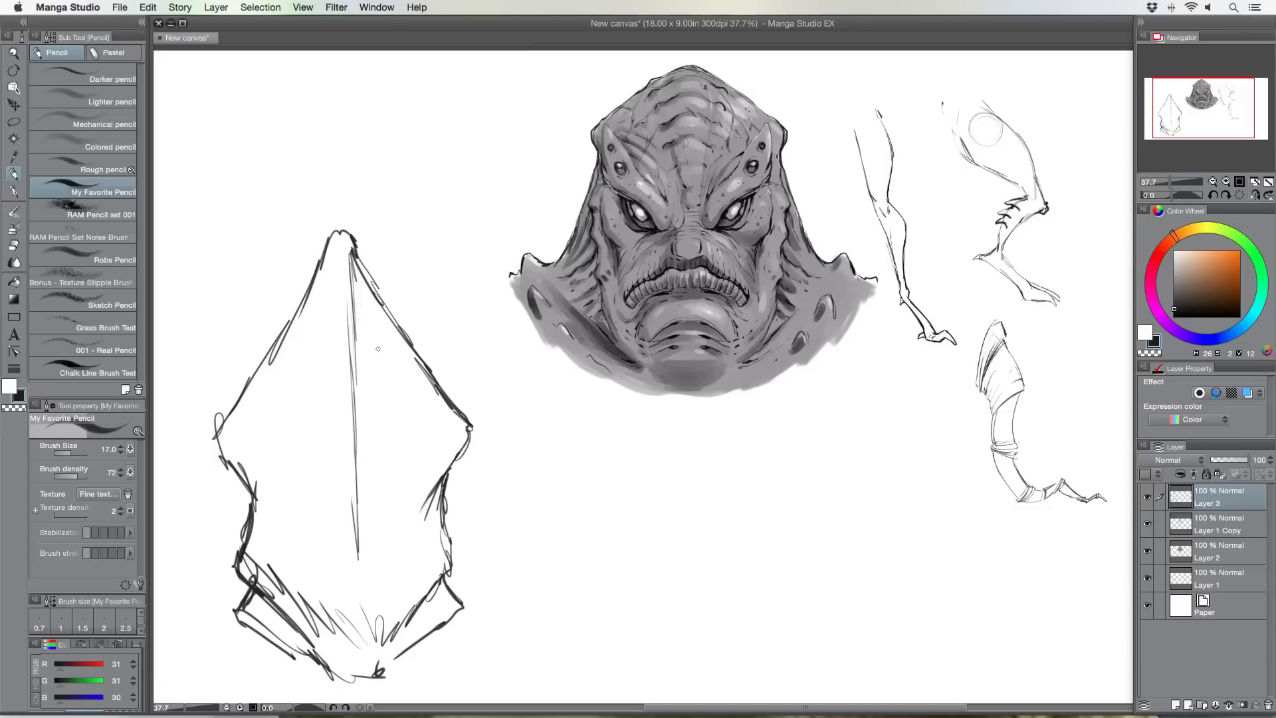
Sketch half-closed eyes with sagging bags beneath them on both sides of the centre line
{"action": "mouse_move", "coordinate": [374, 476]}
{"action": "left_mouse_down"}
{"action": "mouse_move", "coordinate": [426, 475]}
{"action": "mouse_move", "coordinate": [374, 474]}
{"action": "mouse_move", "coordinate": [408, 487]}
{"action": "mouse_move", "coordinate": [375, 480]}
{"action": "mouse_move", "coordinate": [394, 501]}
{"action": "mouse_move", "coordinate": [420, 487]}
{"action": "mouse_move", "coordinate": [398, 505]}
{"action": "left_mouse_up"}
{"action": "left_click_drag", "start_coordinate": [373, 479], "coordinate": [403, 516]}
{"action": "left_click_drag", "start_coordinate": [402, 516], "coordinate": [428, 505]}
{"action": "left_click_drag", "start_coordinate": [370, 476], "coordinate": [376, 488]}
{"action": "mouse_move", "coordinate": [284, 483]}
{"action": "left_mouse_down"}
{"action": "mouse_move", "coordinate": [325, 470]}
{"action": "mouse_move", "coordinate": [315, 473]}
{"action": "left_mouse_up"}
{"action": "mouse_move", "coordinate": [297, 477]}
{"action": "left_mouse_down"}
{"action": "mouse_move", "coordinate": [328, 469]}
{"action": "mouse_move", "coordinate": [312, 487]}
{"action": "mouse_move", "coordinate": [276, 487]}
{"action": "mouse_move", "coordinate": [323, 477]}
{"action": "left_mouse_up"}
{"action": "left_click_drag", "start_coordinate": [322, 478], "coordinate": [307, 502]}
{"action": "mouse_move", "coordinate": [310, 498]}
{"action": "left_mouse_down"}
{"action": "mouse_move", "coordinate": [291, 512]}
{"action": "mouse_move", "coordinate": [301, 525]}
{"action": "left_mouse_up"}
{"action": "mouse_move", "coordinate": [295, 513]}
{"action": "left_mouse_down"}
{"action": "mouse_move", "coordinate": [306, 533]}
{"action": "mouse_move", "coordinate": [359, 525]}
{"action": "left_mouse_up"}
Darken the centre line between the eyes and thicken both upper eyelids
{"action": "left_click_drag", "start_coordinate": [357, 455], "coordinate": [356, 480]}
{"action": "mouse_move", "coordinate": [354, 471]}
{"action": "left_mouse_down"}
{"action": "mouse_move", "coordinate": [297, 457]}
{"action": "mouse_move", "coordinate": [264, 493]}
{"action": "left_mouse_up"}
{"action": "left_click_drag", "start_coordinate": [394, 463], "coordinate": [442, 485]}
{"action": "left_click_drag", "start_coordinate": [408, 473], "coordinate": [269, 491]}
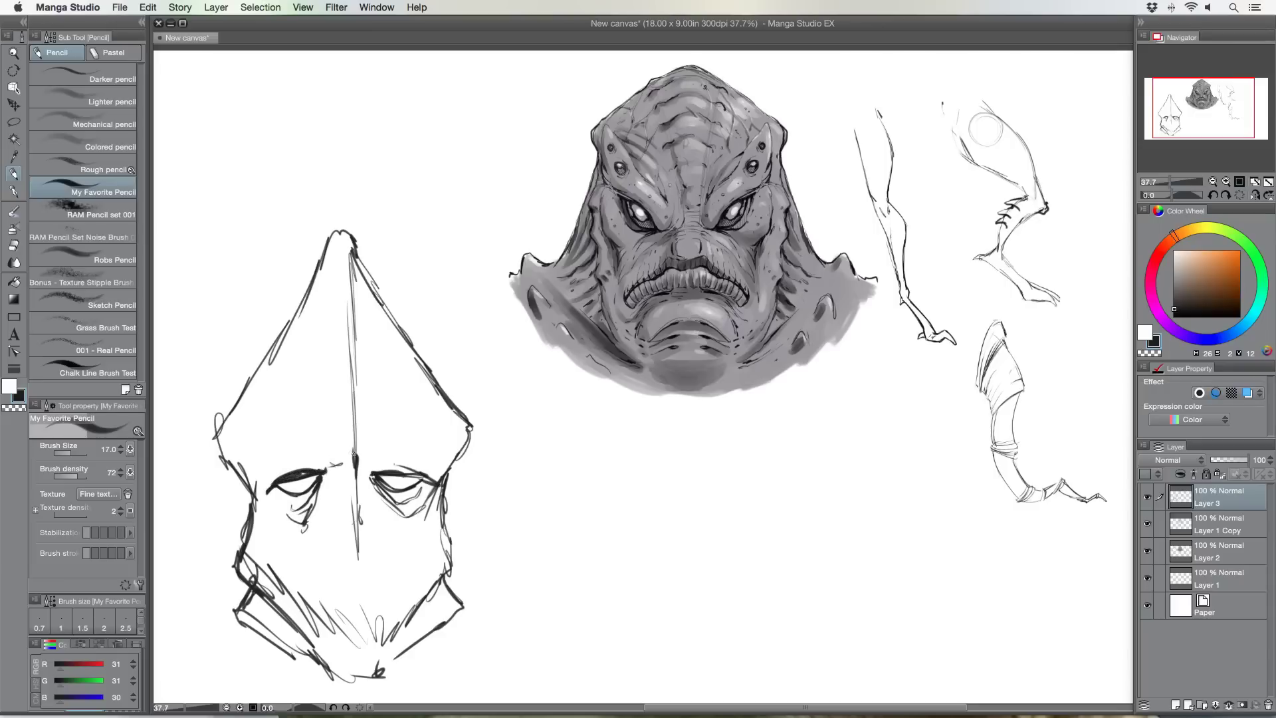
Extend the brow lines from the eyelids to the sides of the head and strengthen the outer brow corners
{"action": "left_click_drag", "start_coordinate": [379, 465], "coordinate": [427, 478]}
{"action": "left_click_drag", "start_coordinate": [443, 488], "coordinate": [418, 476]}
{"action": "mouse_move", "coordinate": [316, 473]}
{"action": "left_mouse_down"}
{"action": "mouse_move", "coordinate": [334, 462]}
{"action": "mouse_move", "coordinate": [271, 511]}
{"action": "mouse_move", "coordinate": [282, 473]}
{"action": "mouse_move", "coordinate": [253, 481]}
{"action": "mouse_move", "coordinate": [237, 460]}
{"action": "left_mouse_up"}
{"action": "left_click_drag", "start_coordinate": [395, 469], "coordinate": [450, 461]}
{"action": "mouse_move", "coordinate": [457, 408]}
{"action": "left_mouse_down"}
{"action": "mouse_move", "coordinate": [474, 428]}
{"action": "mouse_move", "coordinate": [453, 468]}
{"action": "left_mouse_up"}
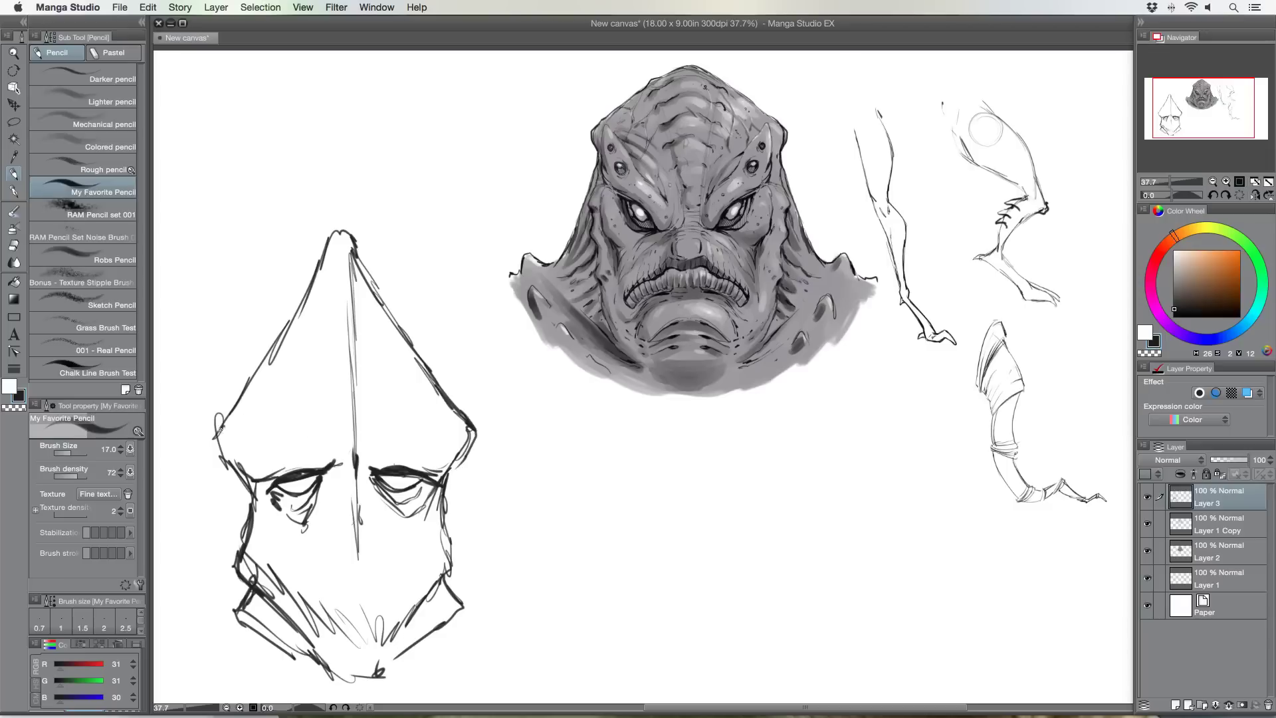
{"action": "left_click_drag", "start_coordinate": [220, 430], "coordinate": [248, 468]}
Add furrow lines between the brows and soften the lines around the nose and under the eyes
{"action": "mouse_move", "coordinate": [338, 432]}
{"action": "left_mouse_down"}
{"action": "mouse_move", "coordinate": [335, 466]}
{"action": "mouse_move", "coordinate": [338, 425]}
{"action": "mouse_move", "coordinate": [365, 408]}
{"action": "left_mouse_up"}
{"action": "mouse_move", "coordinate": [359, 462]}
{"action": "left_mouse_down"}
{"action": "mouse_move", "coordinate": [348, 416]}
{"action": "mouse_move", "coordinate": [342, 460]}
{"action": "mouse_move", "coordinate": [341, 410]}
{"action": "mouse_move", "coordinate": [331, 477]}
{"action": "left_mouse_up"}
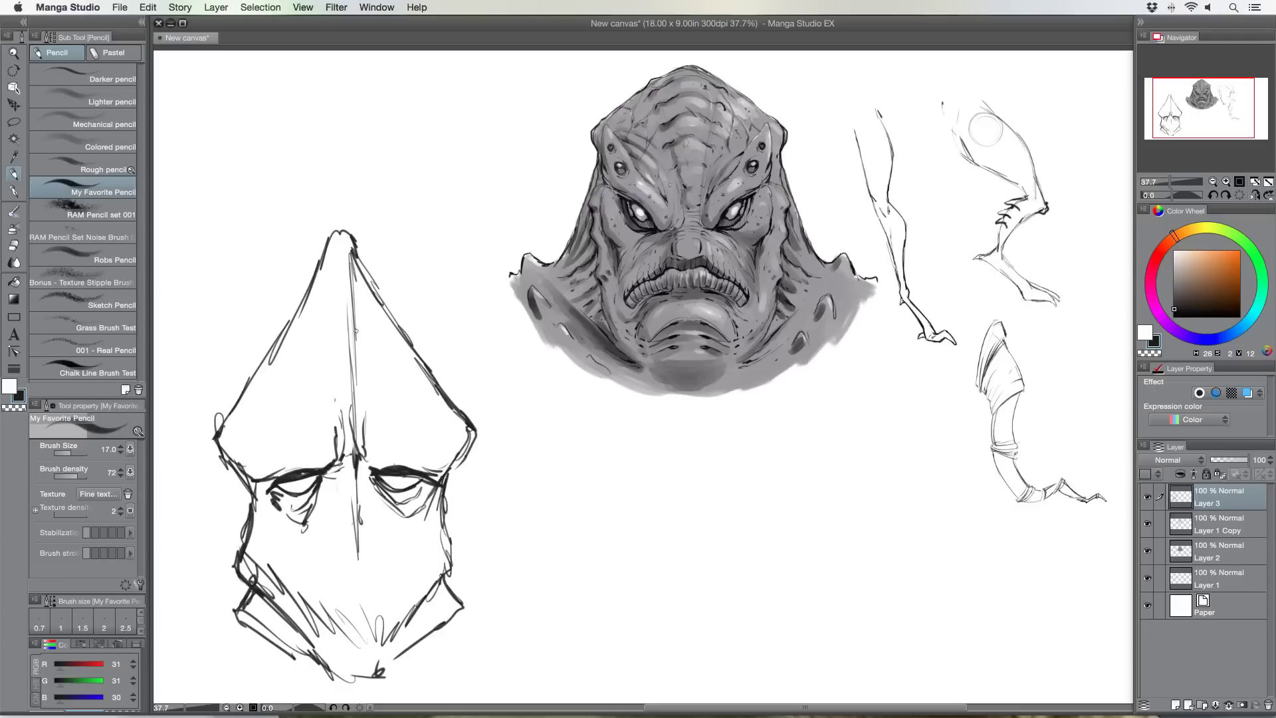
{"action": "left_click_drag", "start_coordinate": [357, 492], "coordinate": [356, 538]}
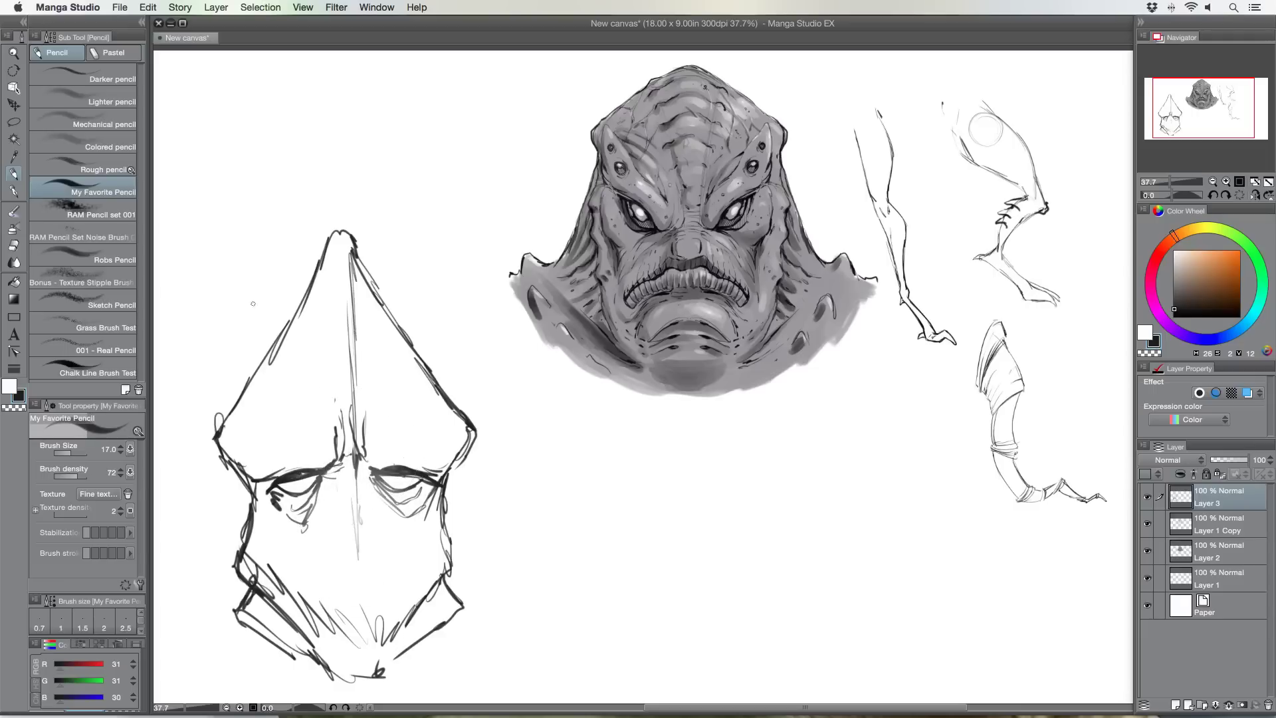
Try a long nose with wide rounded nostrils on the pointed head and undo it
{"action": "mouse_move", "coordinate": [362, 488]}
{"action": "left_mouse_down"}
{"action": "mouse_move", "coordinate": [376, 565]}
{"action": "mouse_move", "coordinate": [329, 559]}
{"action": "mouse_move", "coordinate": [318, 540]}
{"action": "mouse_move", "coordinate": [369, 562]}
{"action": "mouse_move", "coordinate": [342, 541]}
{"action": "left_mouse_up"}
{"action": "key", "text": "super+z"}
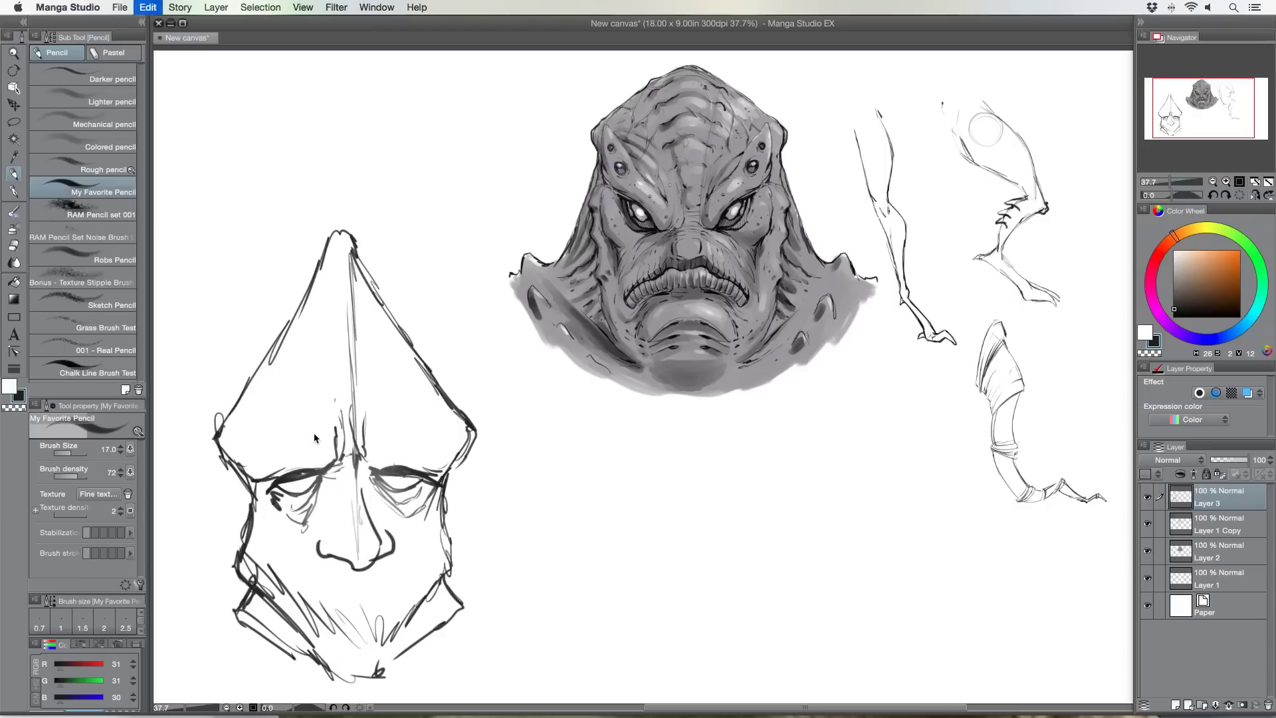
{"action": "key", "text": "super+z"}
{"action": "key", "text": "super+z"}
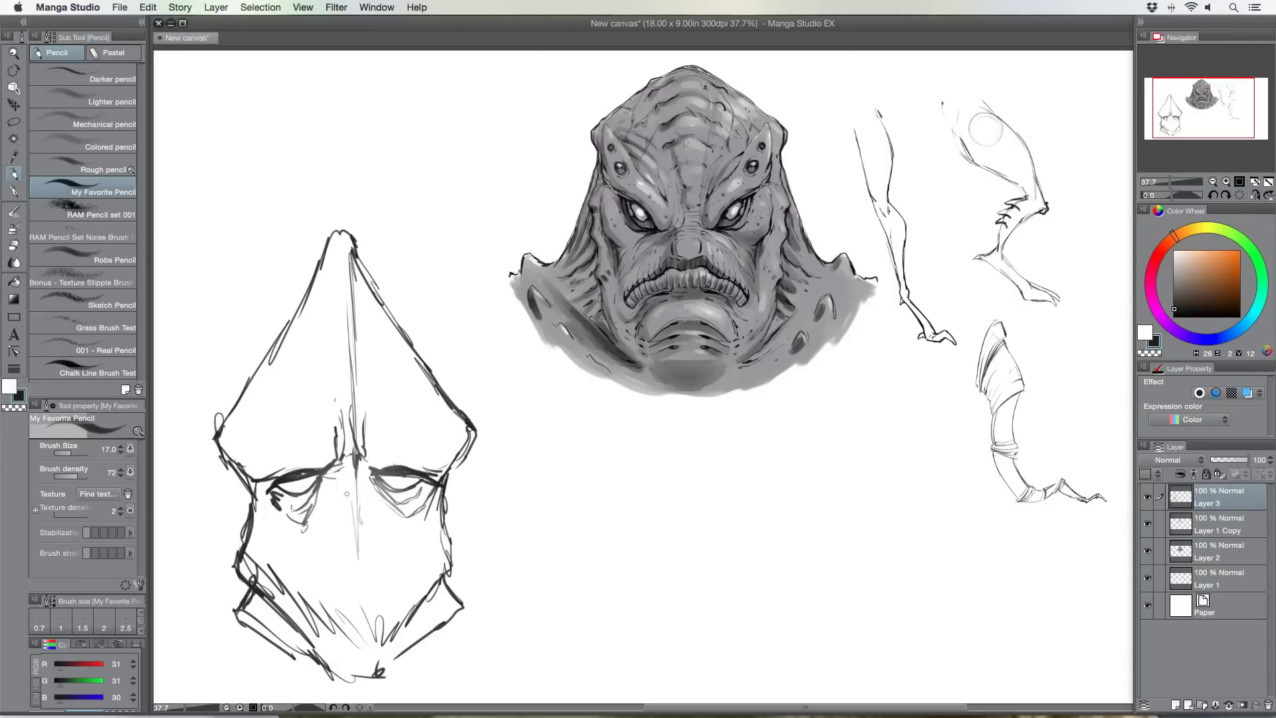
Try two short slanted nostril slits between the eyes and undo them
{"action": "mouse_move", "coordinate": [356, 487]}
{"action": "left_mouse_down"}
{"action": "mouse_move", "coordinate": [358, 513]}
{"action": "mouse_move", "coordinate": [367, 500]}
{"action": "mouse_move", "coordinate": [379, 524]}
{"action": "mouse_move", "coordinate": [332, 504]}
{"action": "mouse_move", "coordinate": [328, 530]}
{"action": "mouse_move", "coordinate": [337, 515]}
{"action": "left_mouse_up"}
{"action": "left_click_drag", "start_coordinate": [359, 496], "coordinate": [375, 516]}
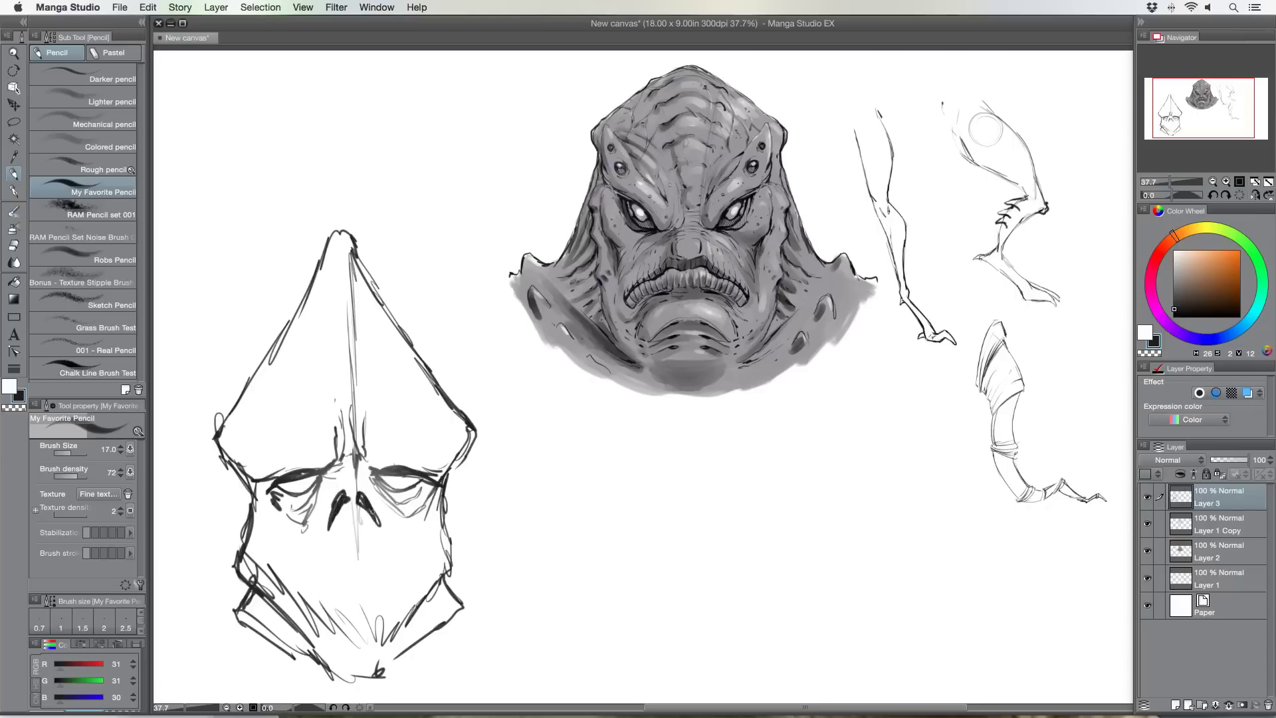
{"action": "key", "text": "super+z"}
{"action": "key", "text": "super+z"}
{"action": "key", "text": "super+z"}
{"action": "key", "text": "super+z"}
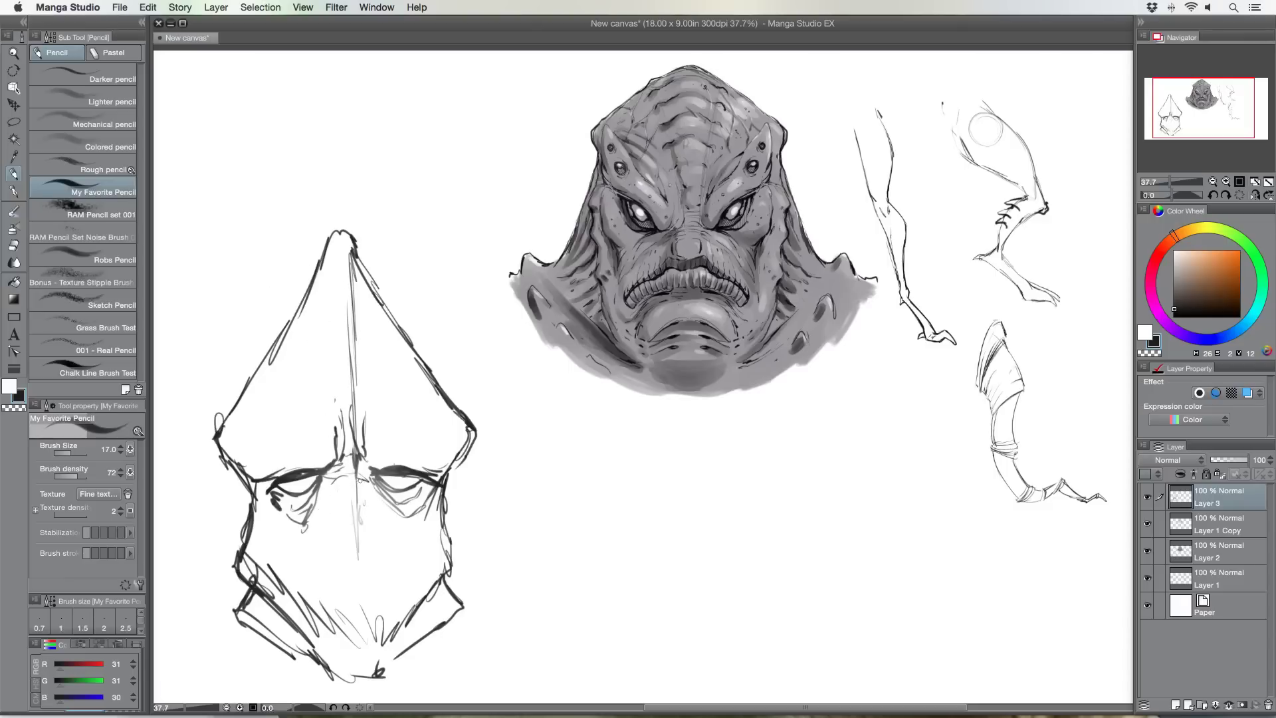
Sketch a long nose with small nostrils, then lighten the construction lines and redraw the eyes with slanting inner folds
{"action": "mouse_move", "coordinate": [364, 482]}
{"action": "left_mouse_down"}
{"action": "mouse_move", "coordinate": [335, 477]}
{"action": "mouse_move", "coordinate": [346, 469]}
{"action": "mouse_move", "coordinate": [366, 479]}
{"action": "mouse_move", "coordinate": [331, 486]}
{"action": "mouse_move", "coordinate": [373, 499]}
{"action": "mouse_move", "coordinate": [332, 486]}
{"action": "mouse_move", "coordinate": [320, 536]}
{"action": "mouse_move", "coordinate": [379, 527]}
{"action": "mouse_move", "coordinate": [373, 553]}
{"action": "mouse_move", "coordinate": [325, 562]}
{"action": "mouse_move", "coordinate": [392, 565]}
{"action": "left_mouse_up"}
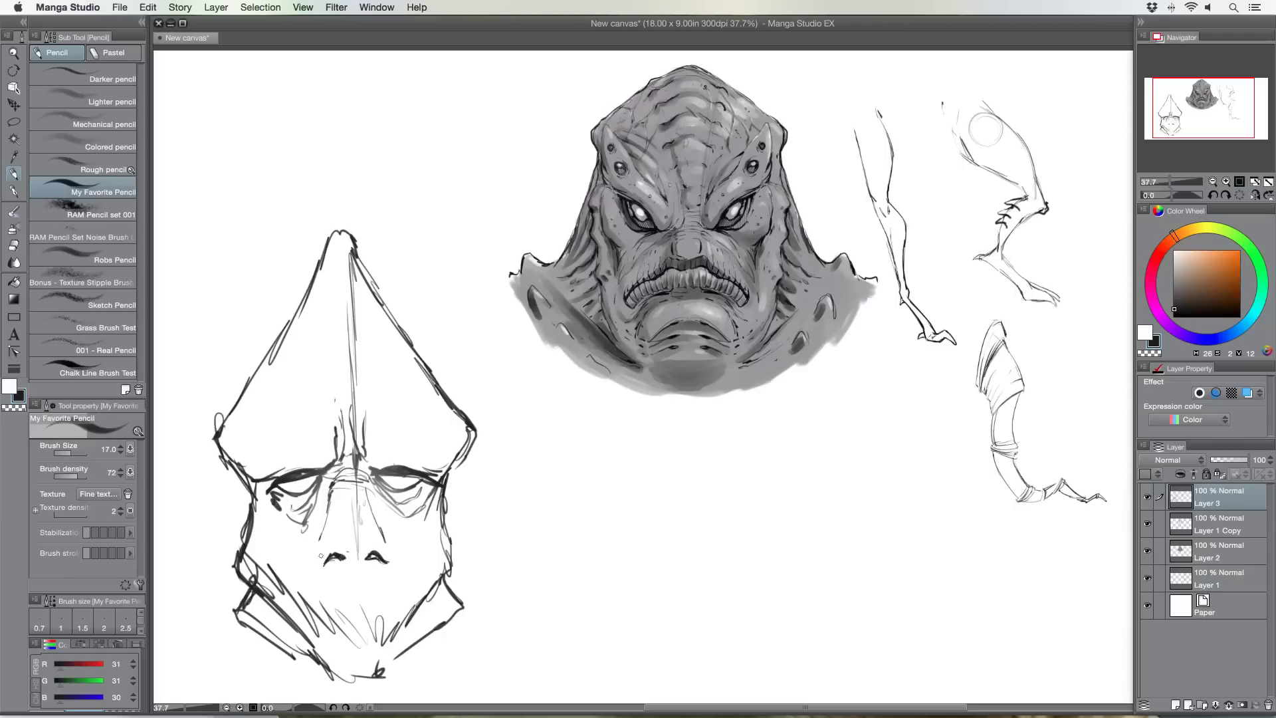
{"action": "mouse_move", "coordinate": [329, 527]}
{"action": "left_mouse_down"}
{"action": "mouse_move", "coordinate": [358, 515]}
{"action": "mouse_move", "coordinate": [391, 553]}
{"action": "mouse_move", "coordinate": [373, 525]}
{"action": "mouse_move", "coordinate": [336, 524]}
{"action": "mouse_move", "coordinate": [321, 542]}
{"action": "mouse_move", "coordinate": [334, 518]}
{"action": "mouse_move", "coordinate": [371, 517]}
{"action": "mouse_move", "coordinate": [367, 527]}
{"action": "mouse_move", "coordinate": [354, 535]}
{"action": "mouse_move", "coordinate": [349, 505]}
{"action": "mouse_move", "coordinate": [345, 550]}
{"action": "mouse_move", "coordinate": [357, 438]}
{"action": "mouse_move", "coordinate": [387, 469]}
{"action": "mouse_move", "coordinate": [269, 466]}
{"action": "mouse_move", "coordinate": [323, 371]}
{"action": "left_mouse_up"}
{"action": "left_click_drag", "start_coordinate": [325, 463], "coordinate": [270, 487]}
{"action": "mouse_move", "coordinate": [377, 469]}
{"action": "left_mouse_down"}
{"action": "mouse_move", "coordinate": [438, 479]}
{"action": "mouse_move", "coordinate": [377, 478]}
{"action": "mouse_move", "coordinate": [397, 503]}
{"action": "mouse_move", "coordinate": [423, 483]}
{"action": "mouse_move", "coordinate": [402, 504]}
{"action": "left_mouse_up"}
{"action": "mouse_move", "coordinate": [324, 468]}
{"action": "left_mouse_down"}
{"action": "mouse_move", "coordinate": [292, 499]}
{"action": "mouse_move", "coordinate": [267, 492]}
{"action": "mouse_move", "coordinate": [326, 469]}
{"action": "mouse_move", "coordinate": [306, 523]}
{"action": "left_mouse_up"}
{"action": "mouse_move", "coordinate": [329, 470]}
{"action": "left_mouse_down"}
{"action": "mouse_move", "coordinate": [318, 492]}
{"action": "mouse_move", "coordinate": [389, 502]}
{"action": "mouse_move", "coordinate": [405, 524]}
{"action": "mouse_move", "coordinate": [426, 513]}
{"action": "mouse_move", "coordinate": [406, 527]}
{"action": "left_mouse_up"}
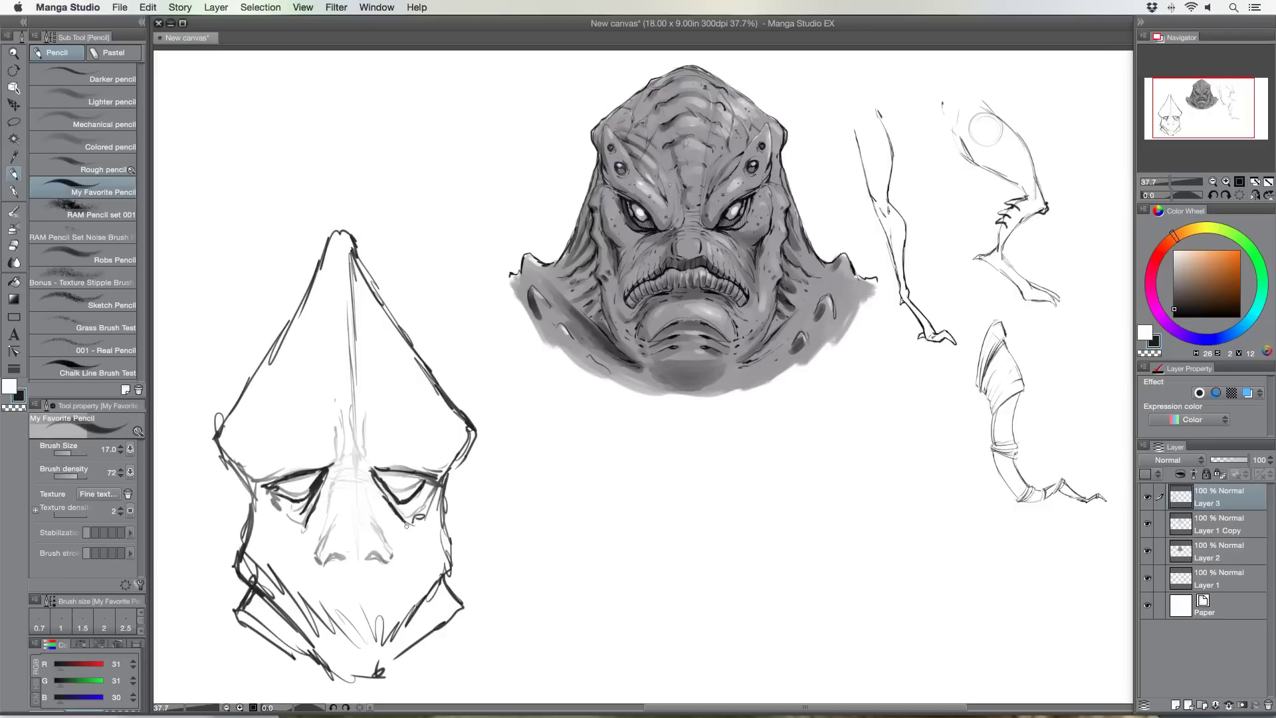
Redraw the furrows between the brows and join them to the top of the nose
{"action": "mouse_move", "coordinate": [380, 476]}
{"action": "left_mouse_down"}
{"action": "mouse_move", "coordinate": [370, 440]}
{"action": "mouse_move", "coordinate": [336, 440]}
{"action": "mouse_move", "coordinate": [336, 405]}
{"action": "left_mouse_up"}
{"action": "mouse_move", "coordinate": [341, 468]}
{"action": "left_mouse_down"}
{"action": "mouse_move", "coordinate": [340, 405]}
{"action": "mouse_move", "coordinate": [365, 460]}
{"action": "left_mouse_up"}
{"action": "left_click_drag", "start_coordinate": [364, 460], "coordinate": [354, 407]}
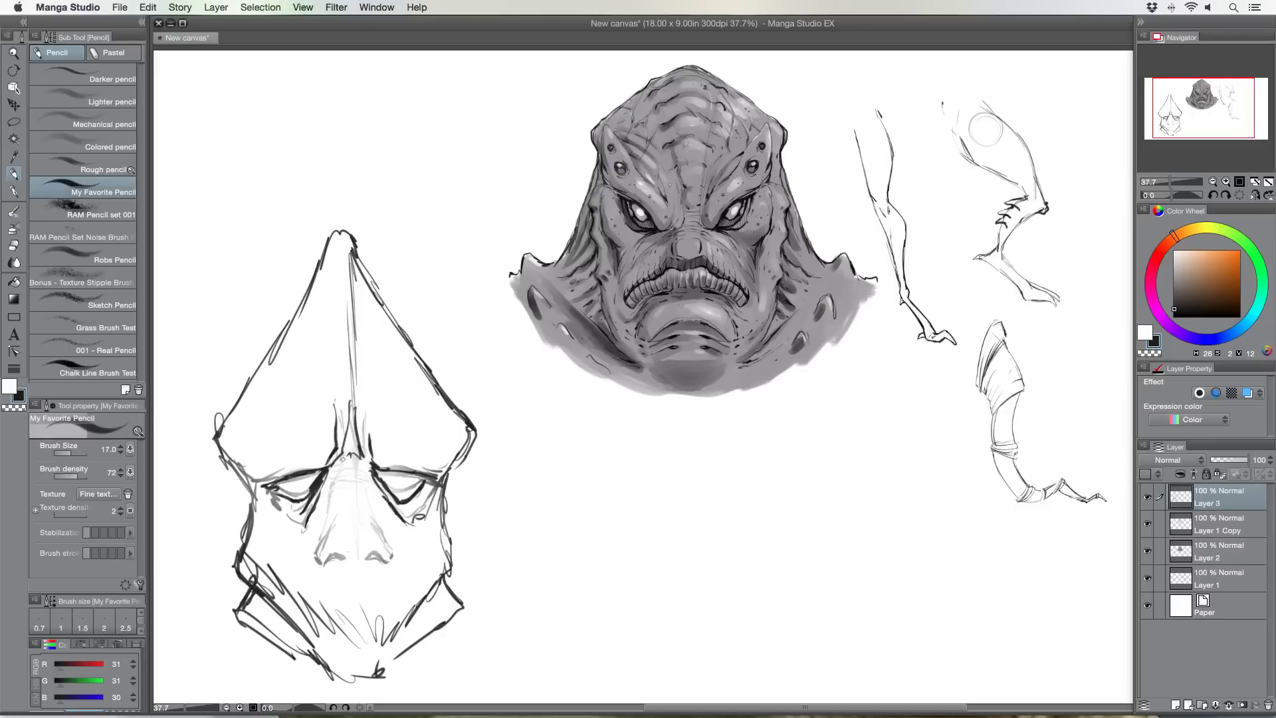
{"action": "left_click_drag", "start_coordinate": [344, 460], "coordinate": [337, 471]}
Draw hooked, overhanging brow points on both sides of the head
{"action": "left_click_drag", "start_coordinate": [260, 486], "coordinate": [251, 477]}
{"action": "mouse_move", "coordinate": [226, 420]}
{"action": "left_mouse_down"}
{"action": "mouse_move", "coordinate": [209, 490]}
{"action": "mouse_move", "coordinate": [232, 512]}
{"action": "mouse_move", "coordinate": [253, 487]}
{"action": "left_mouse_up"}
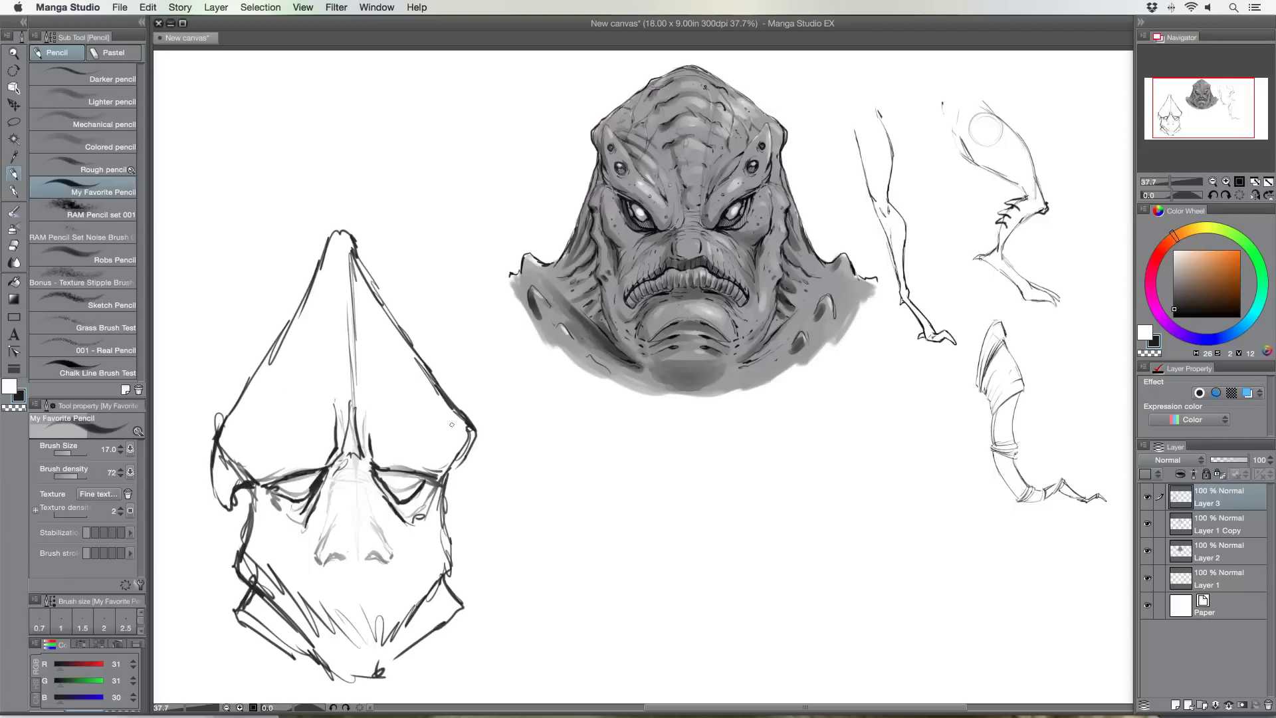
{"action": "mouse_move", "coordinate": [470, 428]}
{"action": "left_mouse_down"}
{"action": "mouse_move", "coordinate": [479, 485]}
{"action": "mouse_move", "coordinate": [467, 499]}
{"action": "mouse_move", "coordinate": [436, 474]}
{"action": "left_mouse_up"}
Add wrinkle lines to the lower forehead, darken the nostrils and touch up the left jaw
{"action": "mouse_move", "coordinate": [366, 450]}
{"action": "left_mouse_down"}
{"action": "mouse_move", "coordinate": [360, 426]}
{"action": "mouse_move", "coordinate": [320, 425]}
{"action": "mouse_move", "coordinate": [305, 389]}
{"action": "mouse_move", "coordinate": [383, 381]}
{"action": "mouse_move", "coordinate": [363, 404]}
{"action": "left_mouse_up"}
{"action": "left_click_drag", "start_coordinate": [356, 396], "coordinate": [348, 383]}
{"action": "left_click_drag", "start_coordinate": [322, 553], "coordinate": [380, 552]}
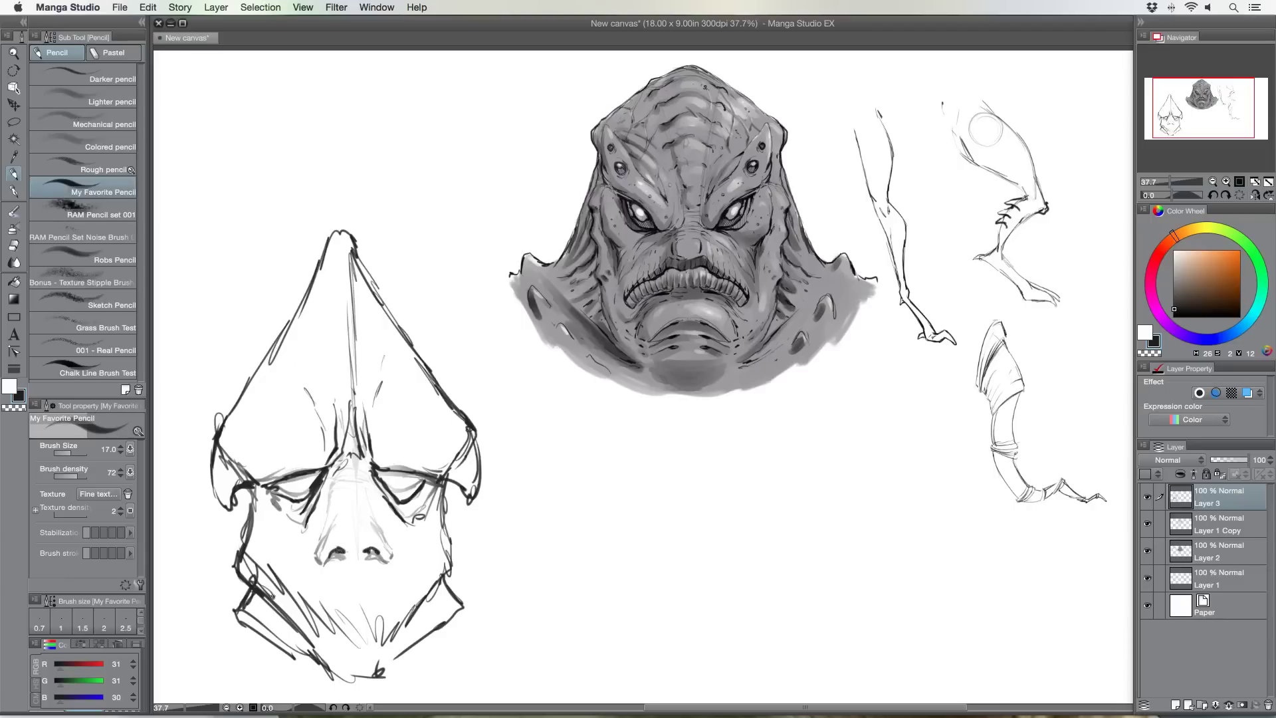
{"action": "left_click_drag", "start_coordinate": [272, 597], "coordinate": [304, 631]}
Lasso the pointed head sketch, move it up and slightly to the right, and clear the selection
{"action": "left_click", "coordinate": [14, 122]}
{"action": "mouse_move", "coordinate": [235, 319]}
{"action": "left_mouse_down"}
{"action": "mouse_move", "coordinate": [508, 395]}
{"action": "mouse_move", "coordinate": [411, 692]}
{"action": "mouse_move", "coordinate": [164, 538]}
{"action": "mouse_move", "coordinate": [193, 402]}
{"action": "left_mouse_up"}
{"action": "left_click", "coordinate": [13, 105]}
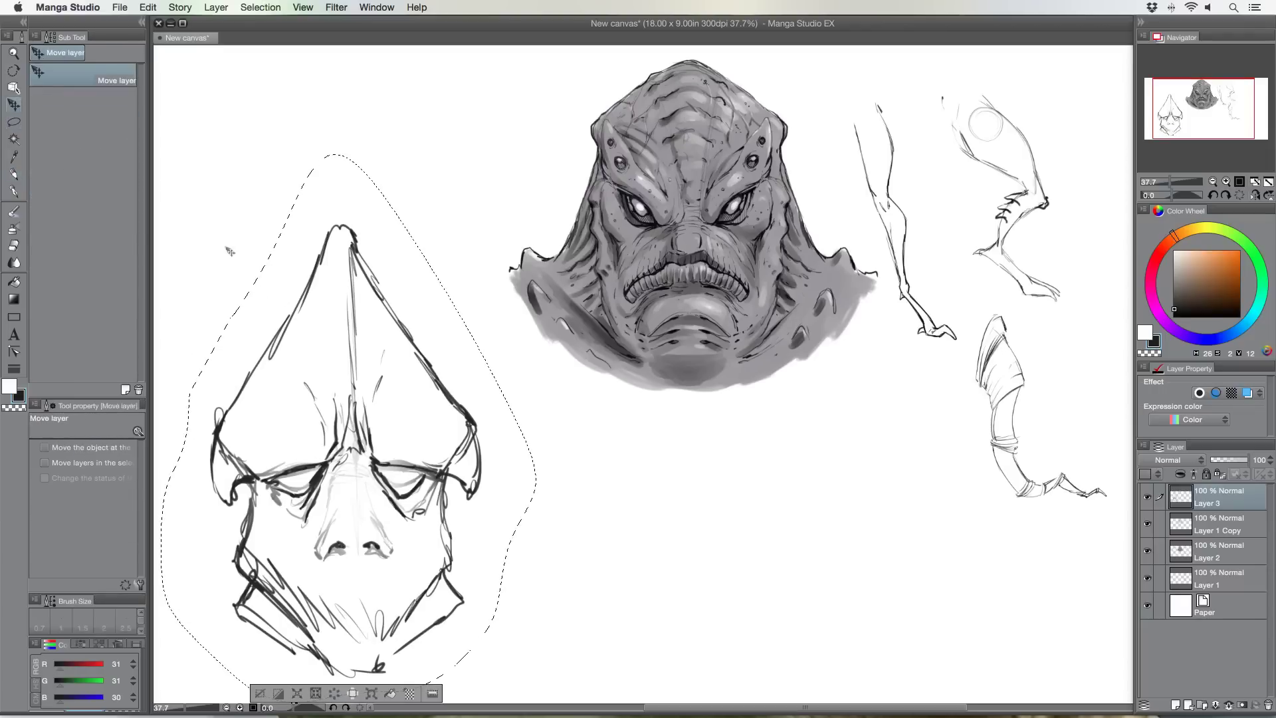
{"action": "left_click_drag", "start_coordinate": [302, 357], "coordinate": [328, 283]}
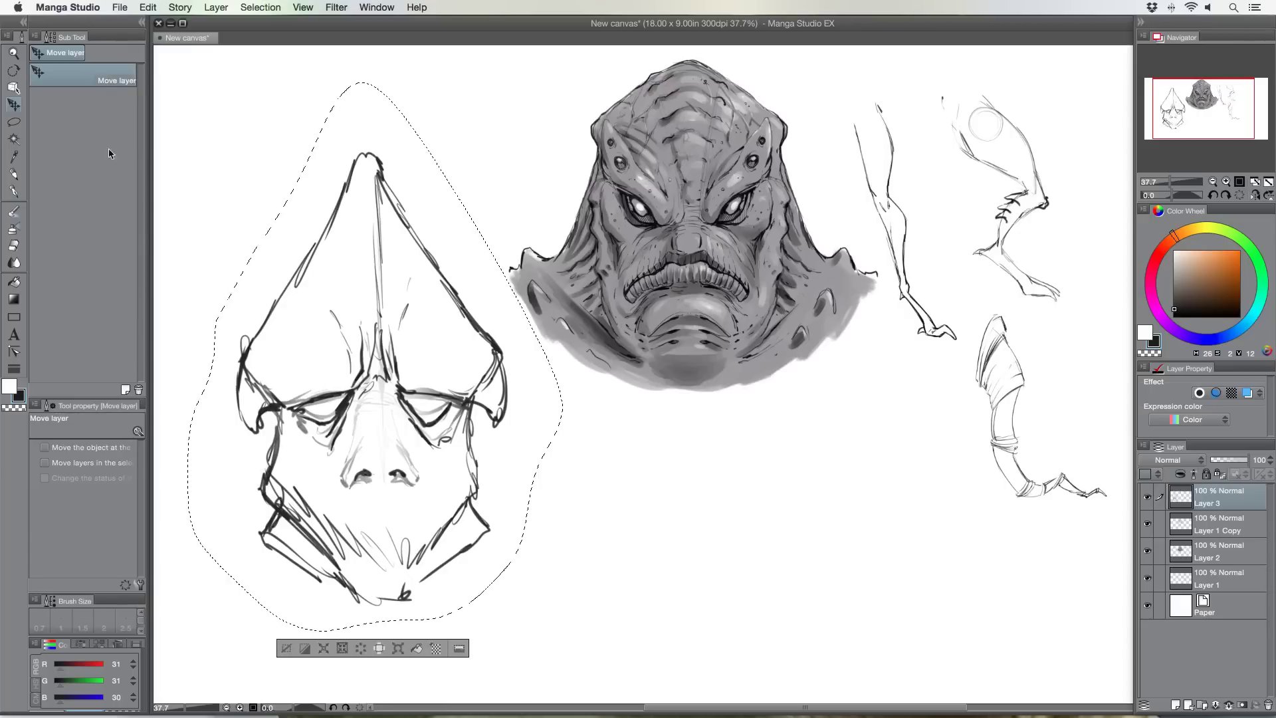
{"action": "key", "text": "super+d"}
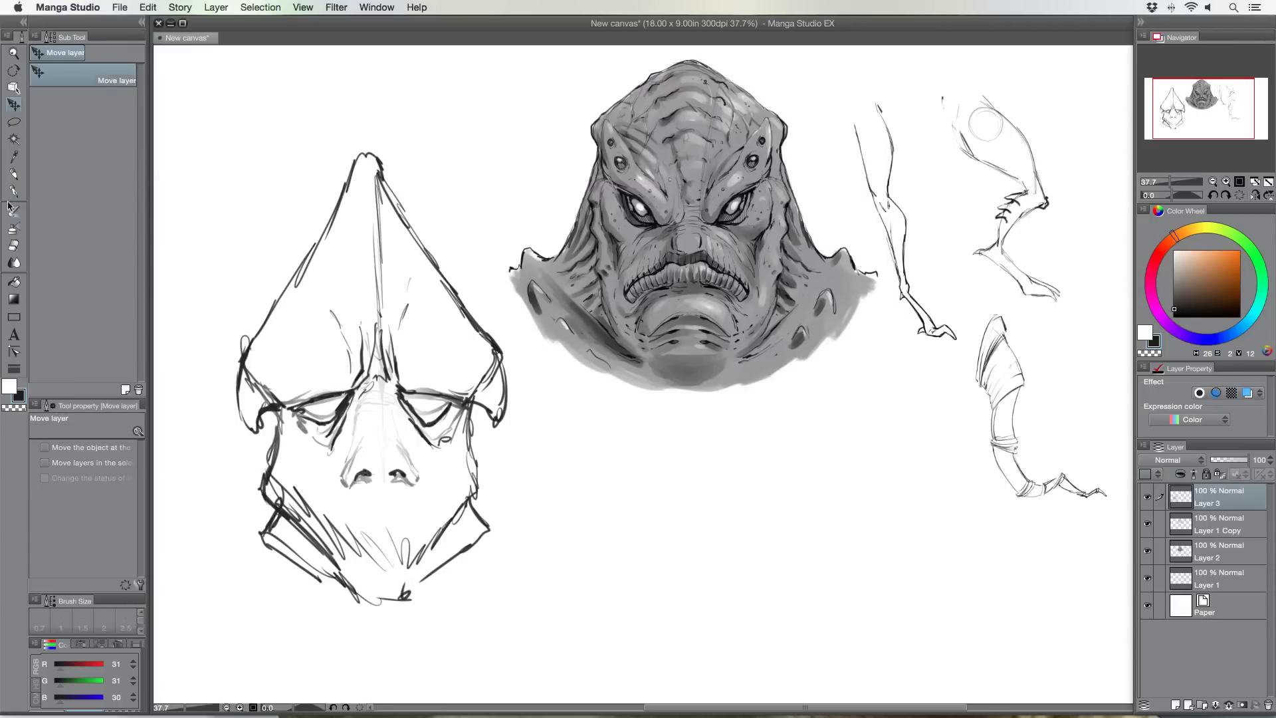
Draw a small dark mouth with vertical creases above it and reinforce the jaw strokes with the pencil
{"action": "left_click", "coordinate": [13, 175]}
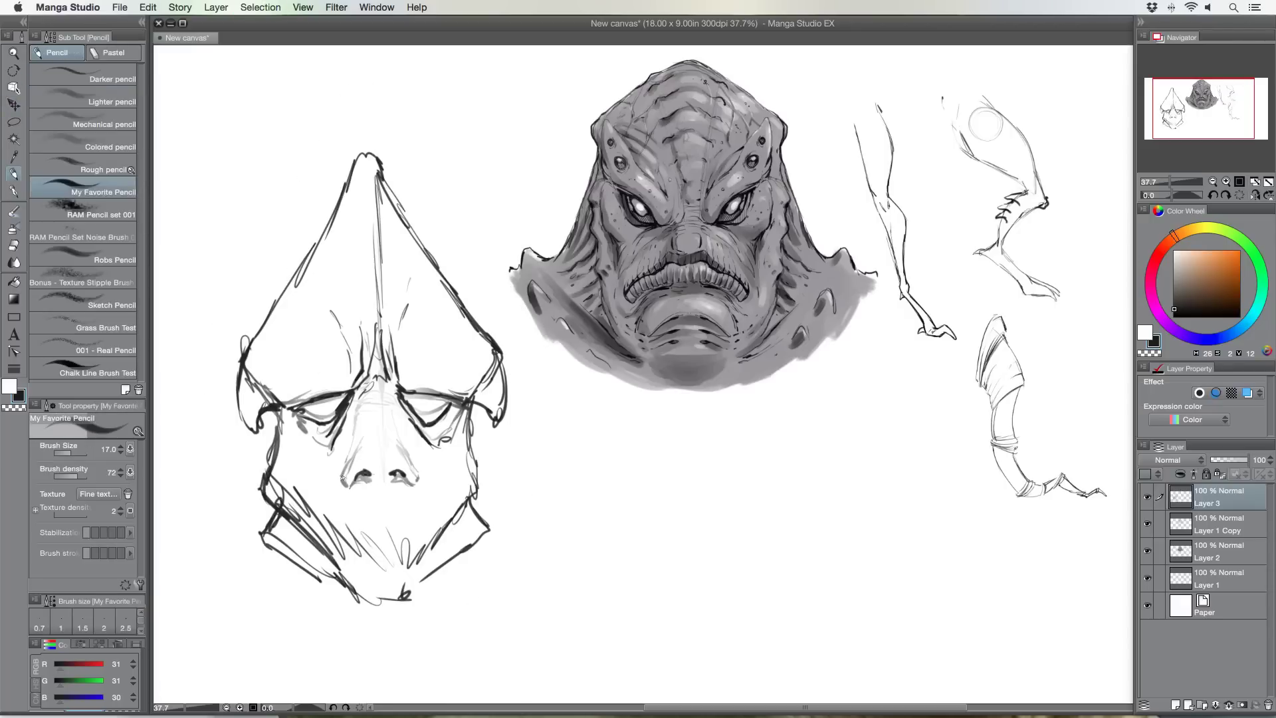
{"action": "mouse_move", "coordinate": [415, 478]}
{"action": "left_mouse_down"}
{"action": "mouse_move", "coordinate": [473, 496]}
{"action": "mouse_move", "coordinate": [447, 532]}
{"action": "left_mouse_up"}
{"action": "left_click_drag", "start_coordinate": [456, 523], "coordinate": [422, 560]}
{"action": "mouse_move", "coordinate": [302, 523]}
{"action": "left_mouse_down"}
{"action": "mouse_move", "coordinate": [366, 575]}
{"action": "mouse_move", "coordinate": [399, 572]}
{"action": "mouse_move", "coordinate": [352, 572]}
{"action": "mouse_move", "coordinate": [405, 571]}
{"action": "mouse_move", "coordinate": [370, 567]}
{"action": "mouse_move", "coordinate": [373, 510]}
{"action": "left_mouse_up"}
{"action": "mouse_move", "coordinate": [384, 569]}
{"action": "left_mouse_down"}
{"action": "mouse_move", "coordinate": [401, 506]}
{"action": "mouse_move", "coordinate": [406, 576]}
{"action": "left_mouse_up"}
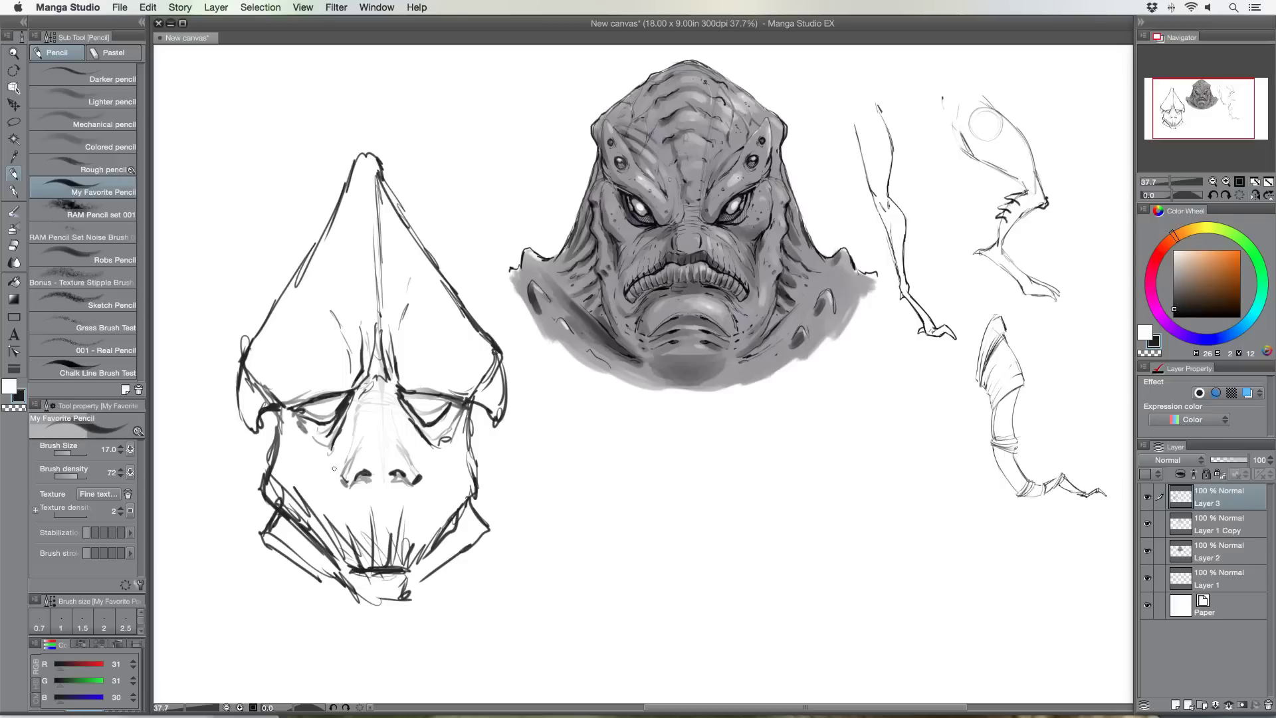
Add fold lines beside the nose and reinforce the brow edges and the cheek contours on both sides
{"action": "left_click_drag", "start_coordinate": [341, 467], "coordinate": [330, 489]}
{"action": "left_click_drag", "start_coordinate": [418, 468], "coordinate": [432, 506]}
{"action": "mouse_move", "coordinate": [407, 400]}
{"action": "left_mouse_down"}
{"action": "mouse_move", "coordinate": [452, 398]}
{"action": "mouse_move", "coordinate": [423, 398]}
{"action": "left_mouse_up"}
{"action": "left_click_drag", "start_coordinate": [308, 395], "coordinate": [273, 407]}
{"action": "left_click_drag", "start_coordinate": [480, 405], "coordinate": [474, 473]}
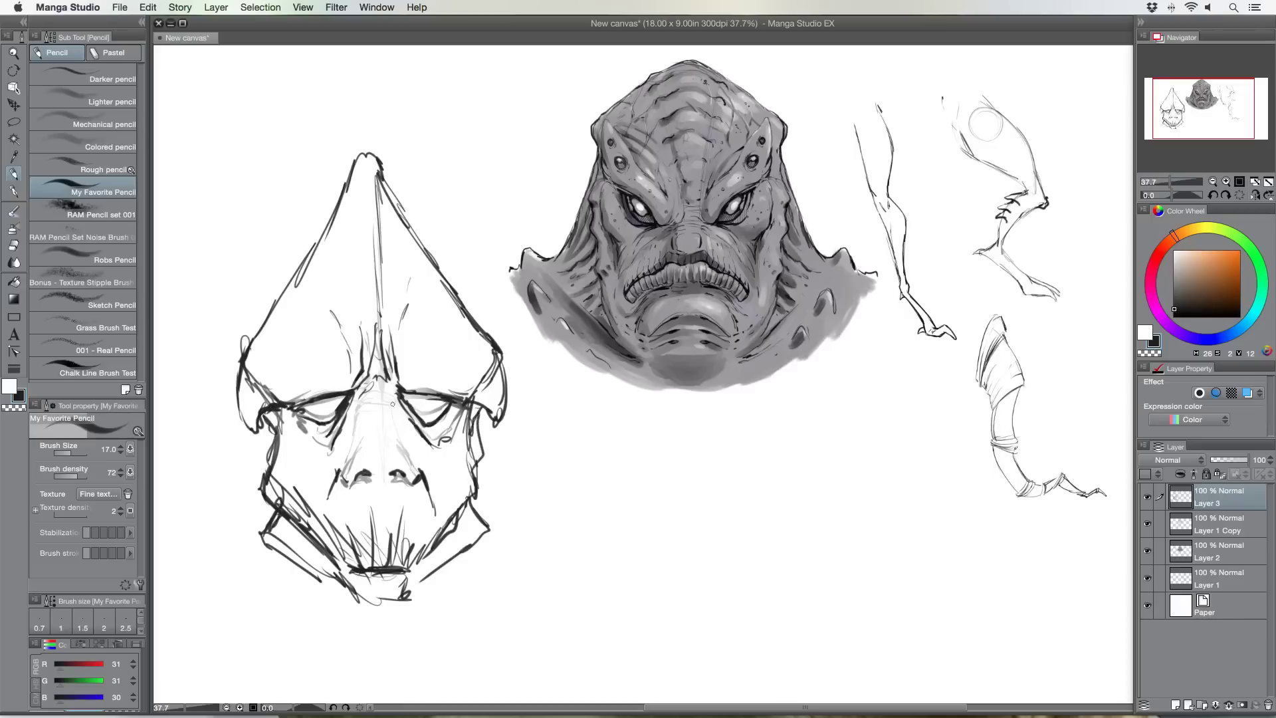
{"action": "left_click_drag", "start_coordinate": [272, 425], "coordinate": [267, 468]}
{"action": "left_click_drag", "start_coordinate": [269, 440], "coordinate": [263, 466]}
Outline curved bulges on both sides of the forehead above the brows
{"action": "mouse_move", "coordinate": [292, 309]}
{"action": "left_mouse_down"}
{"action": "mouse_move", "coordinate": [292, 351]}
{"action": "mouse_move", "coordinate": [341, 362]}
{"action": "mouse_move", "coordinate": [425, 346]}
{"action": "mouse_move", "coordinate": [451, 322]}
{"action": "left_mouse_up"}
{"action": "left_click_drag", "start_coordinate": [445, 304], "coordinate": [486, 352]}
{"action": "left_click_drag", "start_coordinate": [306, 315], "coordinate": [284, 324]}
Draw a short, flared horn stalk on each side of the pointed head
{"action": "mouse_move", "coordinate": [284, 330]}
{"action": "left_mouse_down"}
{"action": "mouse_move", "coordinate": [265, 216]}
{"action": "mouse_move", "coordinate": [279, 208]}
{"action": "mouse_move", "coordinate": [275, 218]}
{"action": "left_mouse_up"}
{"action": "left_click_drag", "start_coordinate": [280, 222], "coordinate": [298, 272]}
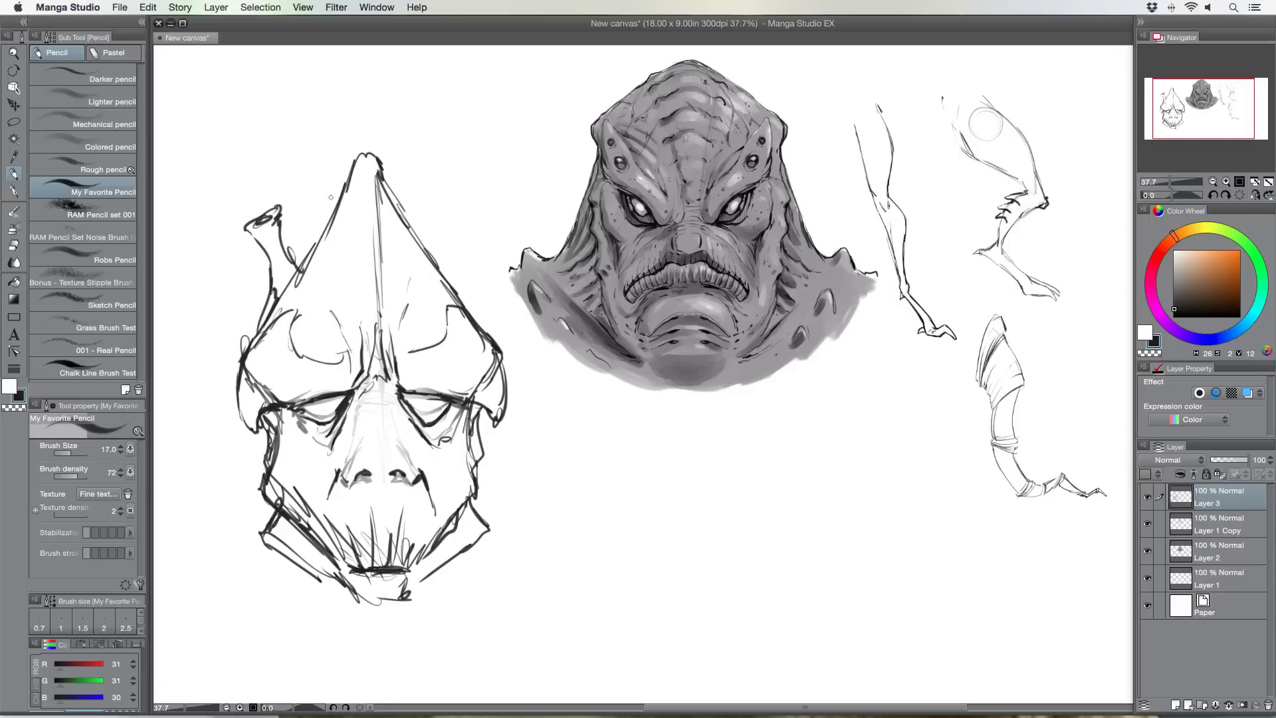
{"action": "mouse_move", "coordinate": [445, 284]}
{"action": "left_mouse_down"}
{"action": "mouse_move", "coordinate": [454, 215]}
{"action": "mouse_move", "coordinate": [485, 219]}
{"action": "mouse_move", "coordinate": [474, 212]}
{"action": "mouse_move", "coordinate": [490, 226]}
{"action": "mouse_move", "coordinate": [478, 324]}
{"action": "left_mouse_up"}
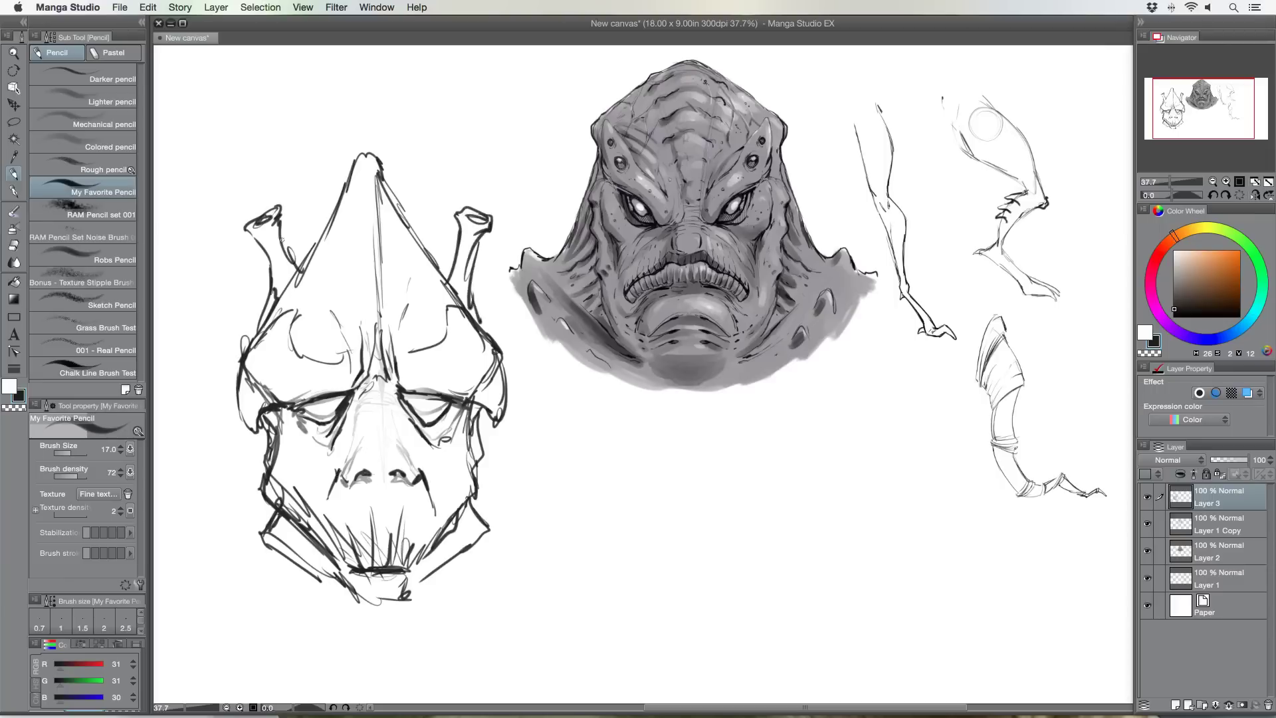
{"action": "left_click_drag", "start_coordinate": [281, 238], "coordinate": [297, 274]}
{"action": "mouse_move", "coordinate": [452, 278]}
{"action": "left_mouse_down"}
{"action": "mouse_move", "coordinate": [460, 207]}
{"action": "mouse_move", "coordinate": [494, 218]}
{"action": "mouse_move", "coordinate": [470, 261]}
{"action": "mouse_move", "coordinate": [475, 306]}
{"action": "left_mouse_up"}
Reinforce the upper skull edge and add strokes where the horns meet the head
{"action": "left_click_drag", "start_coordinate": [341, 197], "coordinate": [349, 168]}
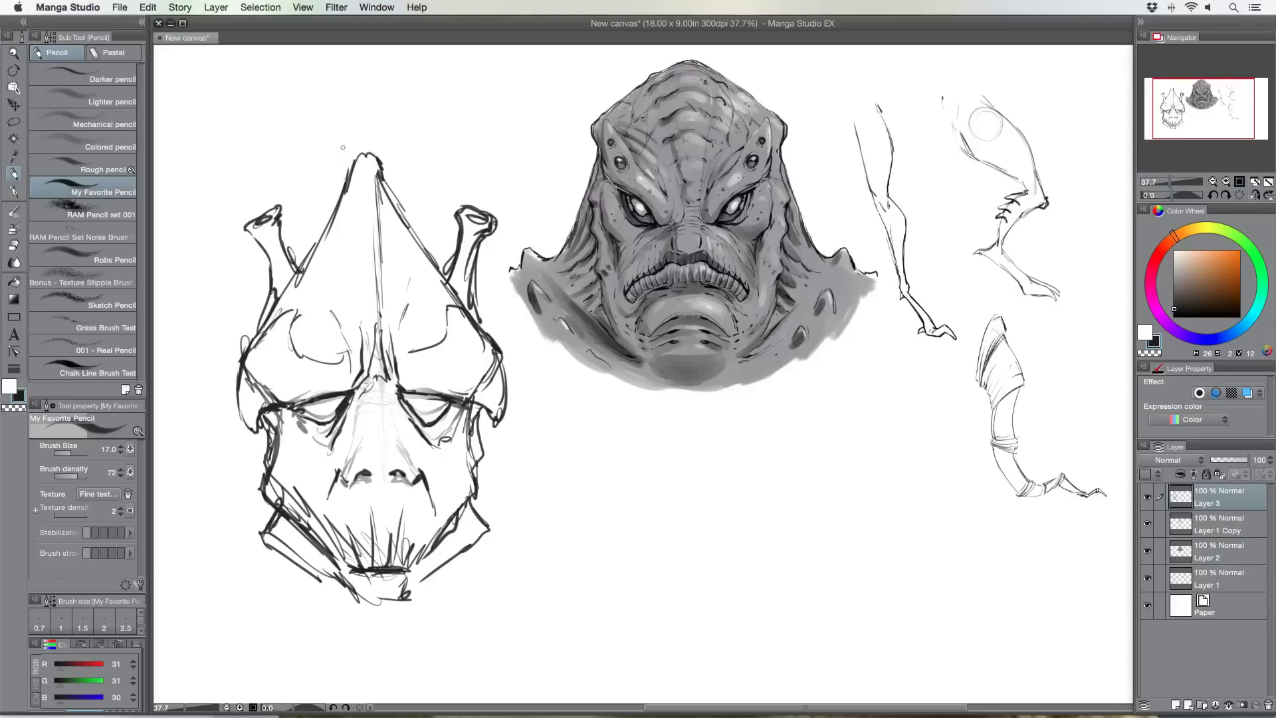
{"action": "mouse_move", "coordinate": [318, 249]}
{"action": "left_mouse_down"}
{"action": "mouse_move", "coordinate": [282, 290]}
{"action": "mouse_move", "coordinate": [325, 305]}
{"action": "left_mouse_up"}
{"action": "left_click_drag", "start_coordinate": [444, 263], "coordinate": [429, 292]}
{"action": "left_click_drag", "start_coordinate": [445, 277], "coordinate": [425, 307]}
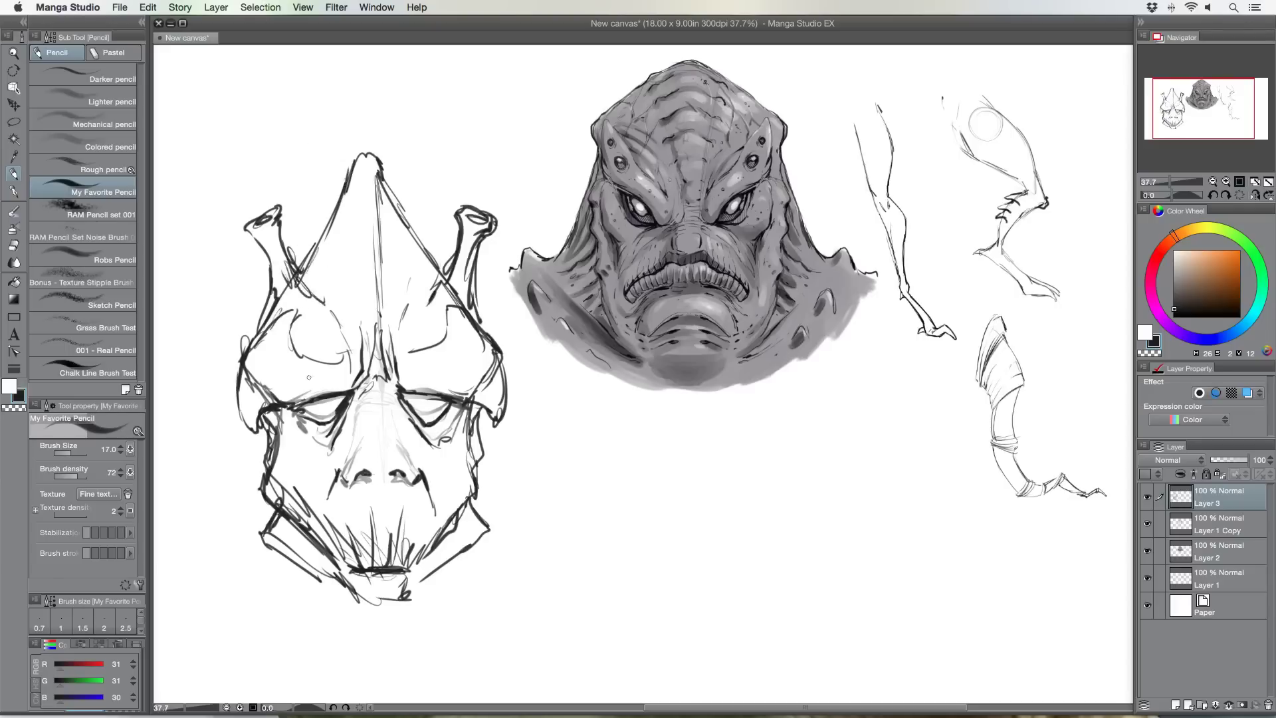
Refine the eyes, wrinkle the bridge of the nose and add long folds down both cheeks
{"action": "left_click_drag", "start_coordinate": [333, 397], "coordinate": [306, 418]}
{"action": "left_click_drag", "start_coordinate": [412, 396], "coordinate": [439, 405]}
{"action": "mouse_move", "coordinate": [403, 447]}
{"action": "left_mouse_down"}
{"action": "mouse_move", "coordinate": [359, 454]}
{"action": "mouse_move", "coordinate": [361, 466]}
{"action": "mouse_move", "coordinate": [394, 447]}
{"action": "mouse_move", "coordinate": [384, 432]}
{"action": "mouse_move", "coordinate": [365, 443]}
{"action": "mouse_move", "coordinate": [394, 431]}
{"action": "mouse_move", "coordinate": [357, 437]}
{"action": "mouse_move", "coordinate": [387, 414]}
{"action": "mouse_move", "coordinate": [401, 425]}
{"action": "mouse_move", "coordinate": [376, 414]}
{"action": "mouse_move", "coordinate": [355, 428]}
{"action": "mouse_move", "coordinate": [383, 403]}
{"action": "mouse_move", "coordinate": [400, 408]}
{"action": "mouse_move", "coordinate": [363, 408]}
{"action": "mouse_move", "coordinate": [388, 386]}
{"action": "mouse_move", "coordinate": [374, 417]}
{"action": "left_mouse_up"}
{"action": "mouse_move", "coordinate": [394, 411]}
{"action": "left_mouse_down"}
{"action": "mouse_move", "coordinate": [405, 423]}
{"action": "mouse_move", "coordinate": [287, 467]}
{"action": "left_mouse_up"}
{"action": "mouse_move", "coordinate": [326, 438]}
{"action": "left_mouse_down"}
{"action": "mouse_move", "coordinate": [288, 465]}
{"action": "mouse_move", "coordinate": [324, 516]}
{"action": "left_mouse_up"}
{"action": "left_click_drag", "start_coordinate": [438, 452], "coordinate": [455, 516]}
Extend the chin downward into a long, blunt block and add strokes along the jaw flaps
{"action": "mouse_move", "coordinate": [331, 582]}
{"action": "left_mouse_down"}
{"action": "mouse_move", "coordinate": [353, 632]}
{"action": "mouse_move", "coordinate": [376, 639]}
{"action": "left_mouse_up"}
{"action": "mouse_move", "coordinate": [405, 577]}
{"action": "left_mouse_down"}
{"action": "mouse_move", "coordinate": [412, 650]}
{"action": "mouse_move", "coordinate": [353, 626]}
{"action": "mouse_move", "coordinate": [351, 597]}
{"action": "mouse_move", "coordinate": [401, 661]}
{"action": "left_mouse_up"}
{"action": "mouse_move", "coordinate": [423, 573]}
{"action": "left_mouse_down"}
{"action": "mouse_move", "coordinate": [412, 623]}
{"action": "mouse_move", "coordinate": [413, 606]}
{"action": "left_mouse_up"}
{"action": "mouse_move", "coordinate": [430, 557]}
{"action": "left_mouse_down"}
{"action": "mouse_move", "coordinate": [418, 612]}
{"action": "mouse_move", "coordinate": [486, 548]}
{"action": "left_mouse_up"}
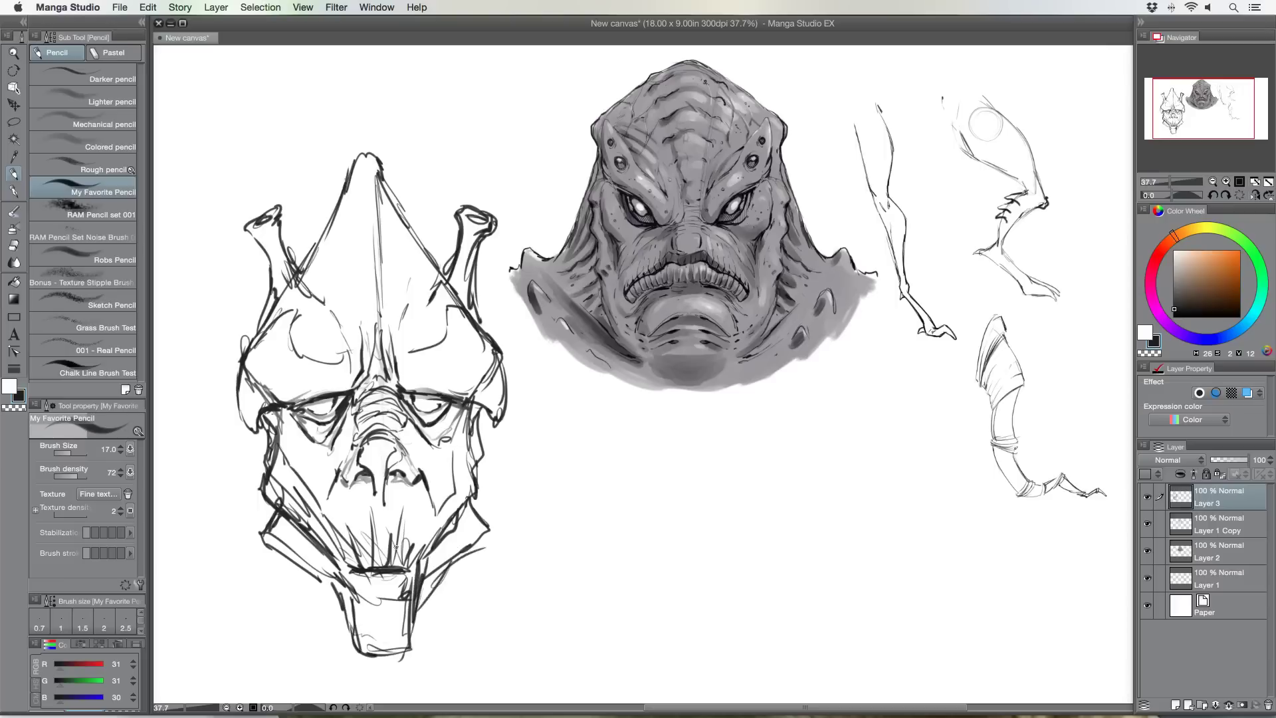
{"action": "left_click_drag", "start_coordinate": [274, 539], "coordinate": [320, 575]}
Try broad shoulder lines sloping outward from both sides of the jaw and undo them
{"action": "mouse_move", "coordinate": [468, 506]}
{"action": "left_mouse_down"}
{"action": "mouse_move", "coordinate": [622, 558]}
{"action": "mouse_move", "coordinate": [661, 648]}
{"action": "left_mouse_up"}
{"action": "left_click_drag", "start_coordinate": [265, 521], "coordinate": [159, 558]}
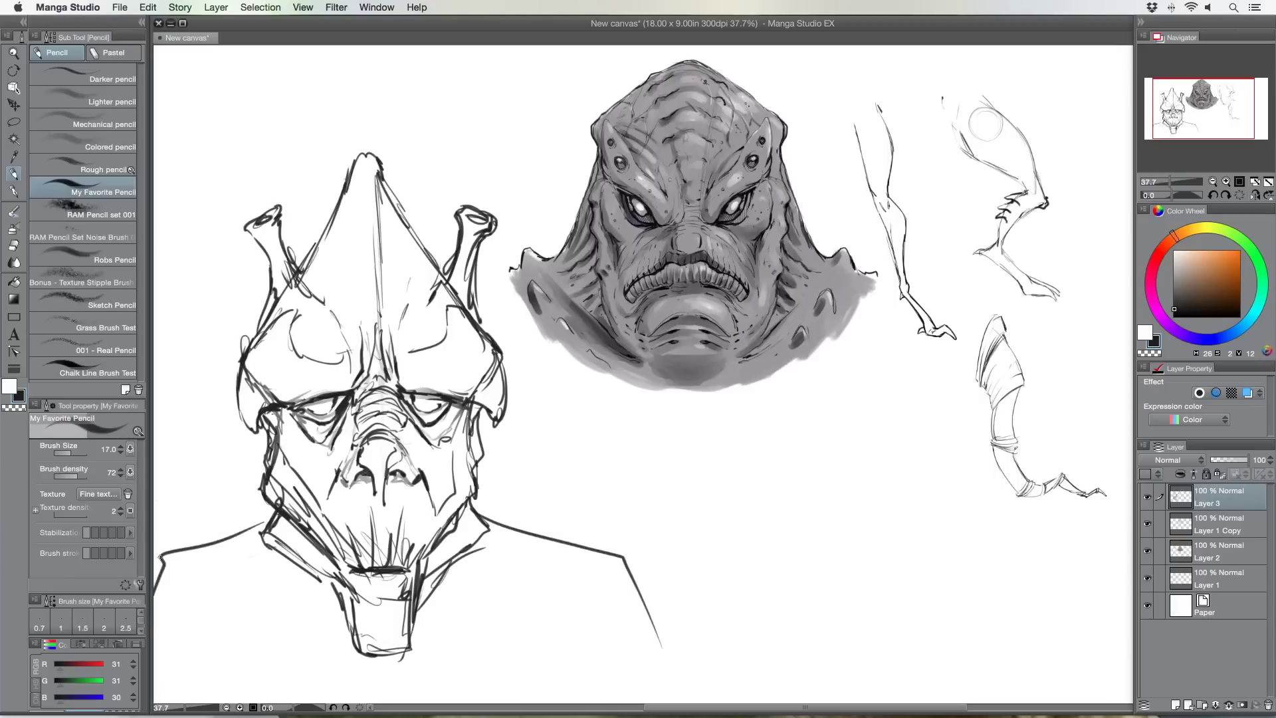
{"action": "key", "text": "super+z"}
{"action": "key", "text": "super+z"}
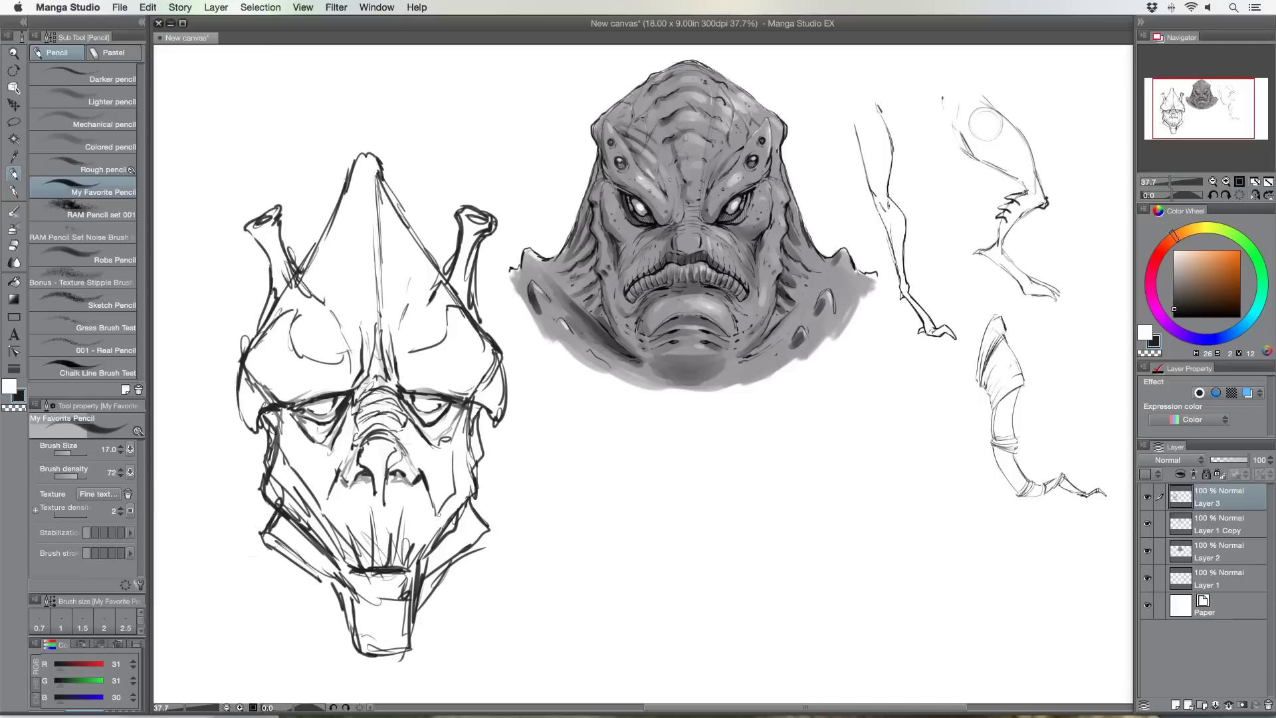
Draw two curved neck lines flaring outward below the jaw
{"action": "mouse_move", "coordinate": [457, 557]}
{"action": "left_mouse_down"}
{"action": "mouse_move", "coordinate": [467, 614]}
{"action": "mouse_move", "coordinate": [509, 665]}
{"action": "left_mouse_up"}
{"action": "left_click_drag", "start_coordinate": [309, 572], "coordinate": [292, 648]}
{"action": "left_click_drag", "start_coordinate": [310, 573], "coordinate": [285, 674]}
Lasso the horned head sketch, move it up the canvas to make room below, and deselect it
{"action": "left_click", "coordinate": [13, 123]}
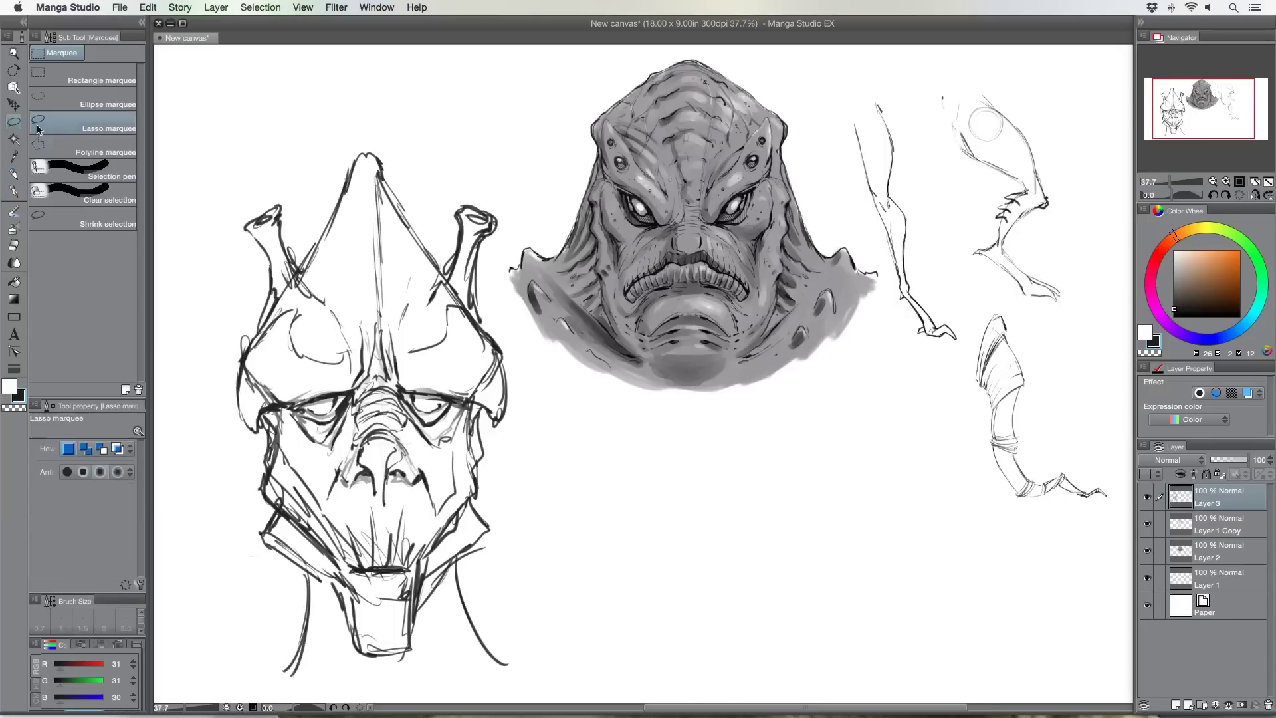
{"action": "mouse_move", "coordinate": [207, 252]}
{"action": "left_mouse_down"}
{"action": "mouse_move", "coordinate": [244, 152]}
{"action": "mouse_move", "coordinate": [431, 118]}
{"action": "mouse_move", "coordinate": [510, 171]}
{"action": "mouse_move", "coordinate": [515, 205]}
{"action": "mouse_move", "coordinate": [492, 285]}
{"action": "mouse_move", "coordinate": [550, 415]}
{"action": "mouse_move", "coordinate": [570, 601]}
{"action": "mouse_move", "coordinate": [533, 664]}
{"action": "mouse_move", "coordinate": [254, 690]}
{"action": "mouse_move", "coordinate": [227, 570]}
{"action": "mouse_move", "coordinate": [208, 359]}
{"action": "left_mouse_up"}
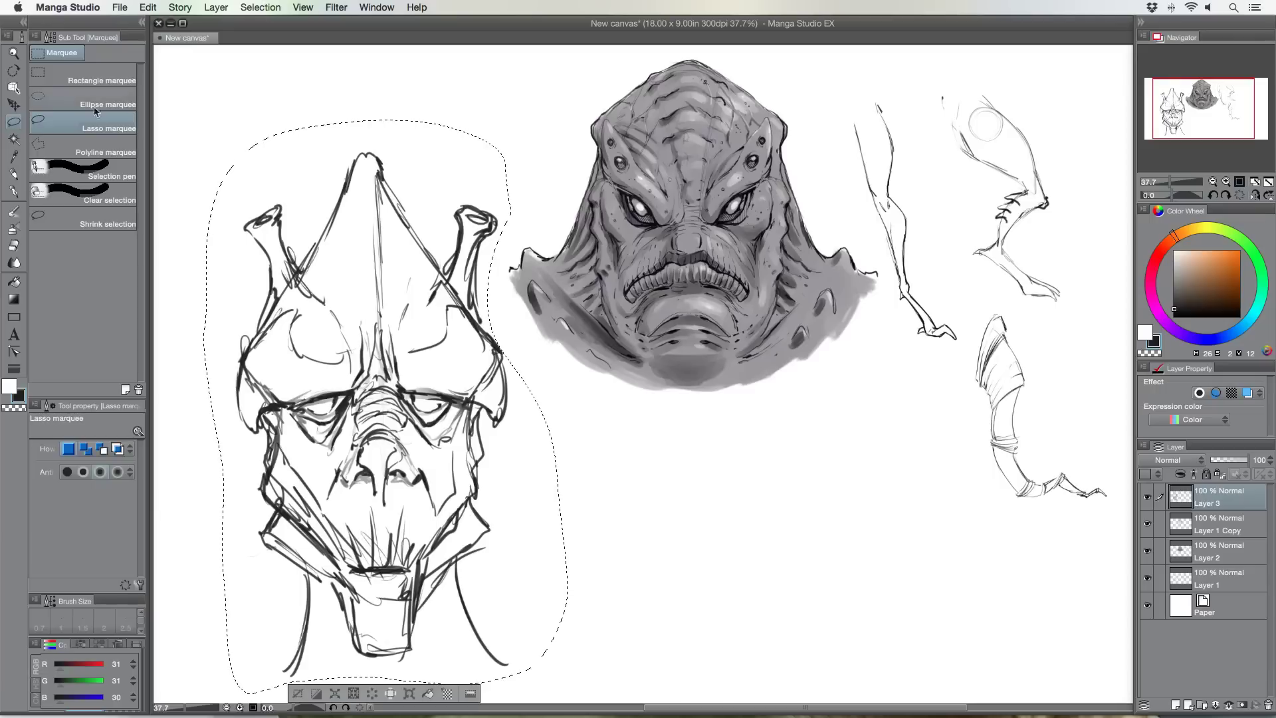
{"action": "left_click", "coordinate": [13, 104]}
{"action": "left_click_drag", "start_coordinate": [280, 311], "coordinate": [280, 224]}
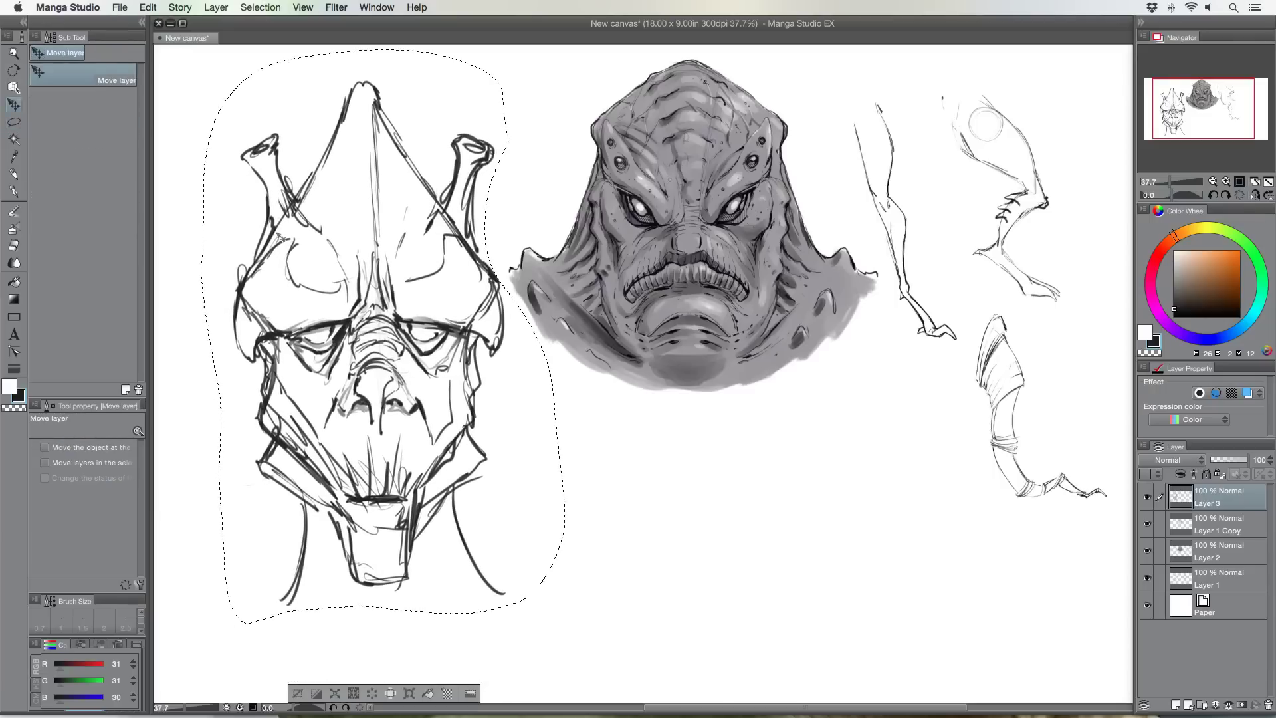
{"action": "key", "text": "super+d"}
Draw curved fold bands across both sides of the neck, flare its base outward and reinforce the neck outlines with the pencil
{"action": "key", "text": "p"}
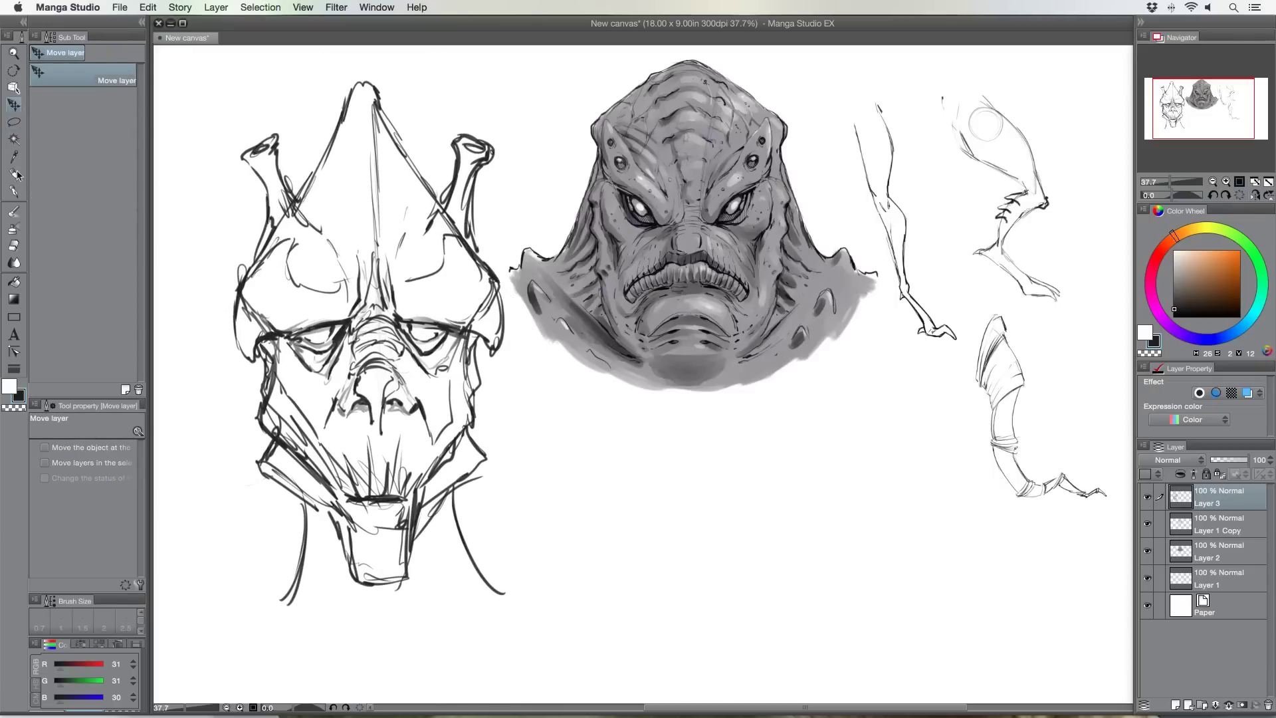
{"action": "mouse_move", "coordinate": [447, 492]}
{"action": "left_mouse_down"}
{"action": "mouse_move", "coordinate": [457, 545]}
{"action": "mouse_move", "coordinate": [420, 587]}
{"action": "left_mouse_up"}
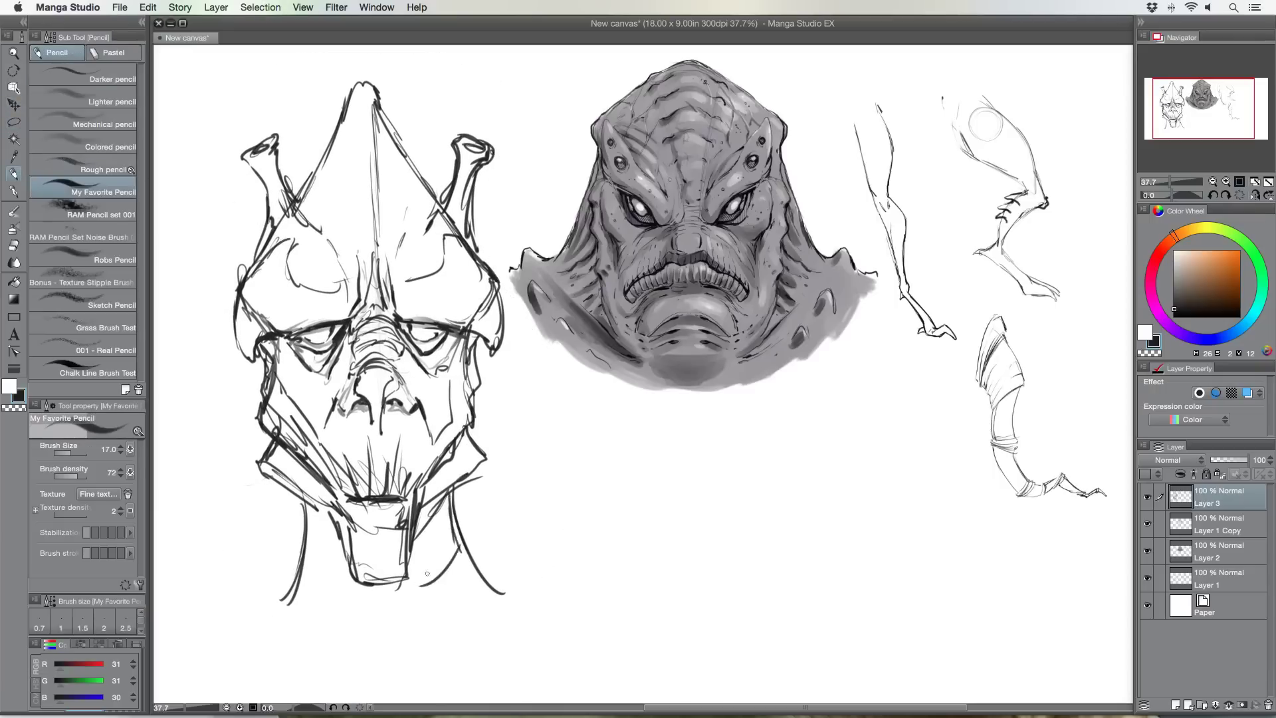
{"action": "left_click_drag", "start_coordinate": [465, 544], "coordinate": [418, 592]}
{"action": "left_click_drag", "start_coordinate": [480, 577], "coordinate": [439, 620]}
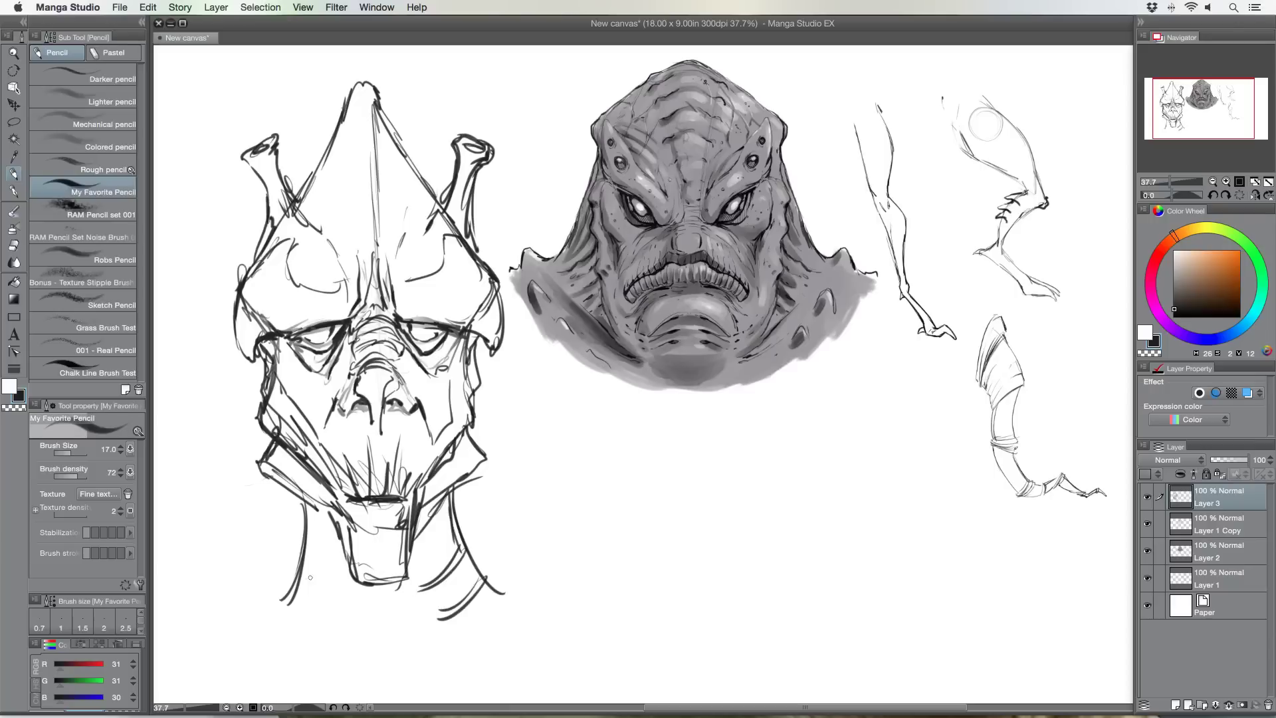
{"action": "mouse_move", "coordinate": [305, 554]}
{"action": "left_mouse_down"}
{"action": "mouse_move", "coordinate": [304, 585]}
{"action": "mouse_move", "coordinate": [285, 589]}
{"action": "mouse_move", "coordinate": [338, 629]}
{"action": "left_mouse_up"}
{"action": "mouse_move", "coordinate": [278, 601]}
{"action": "left_mouse_down"}
{"action": "mouse_move", "coordinate": [340, 637]}
{"action": "mouse_move", "coordinate": [257, 620]}
{"action": "left_mouse_up"}
{"action": "left_click_drag", "start_coordinate": [476, 573], "coordinate": [516, 616]}
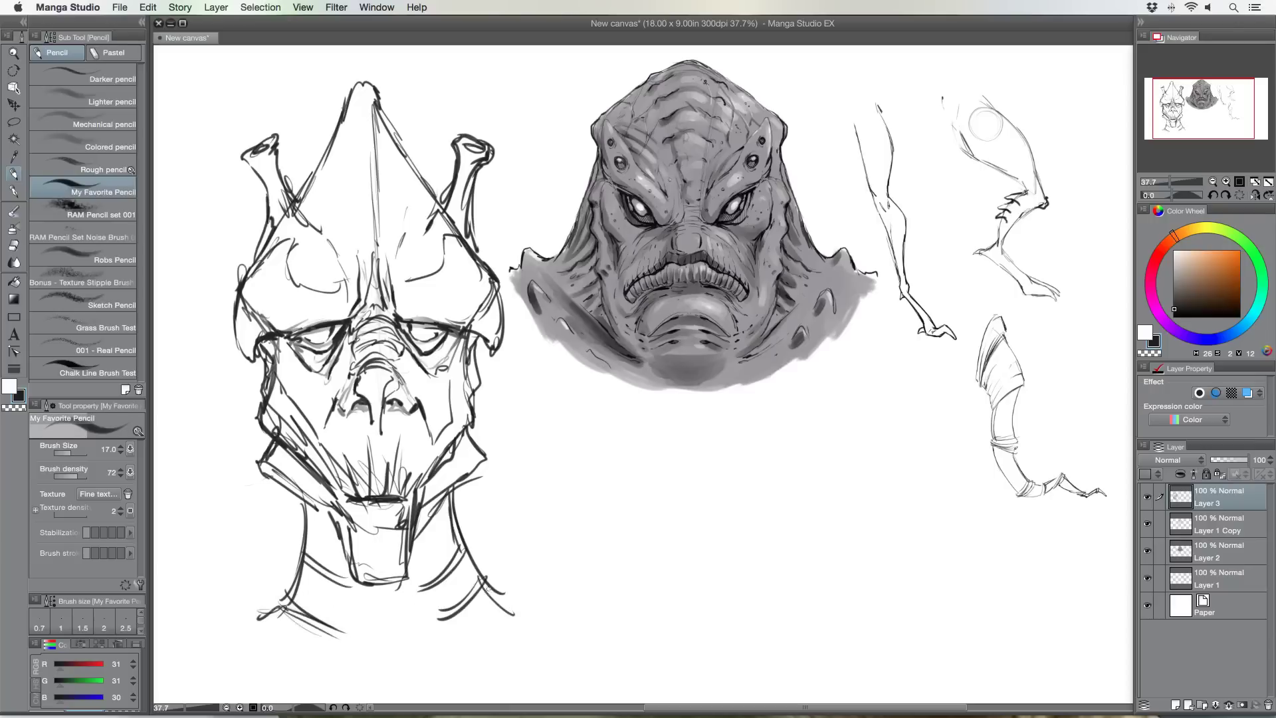
{"action": "mouse_move", "coordinate": [448, 504]}
{"action": "left_mouse_down"}
{"action": "mouse_move", "coordinate": [478, 584]}
{"action": "mouse_move", "coordinate": [465, 573]}
{"action": "left_mouse_up"}
{"action": "left_click_drag", "start_coordinate": [312, 505], "coordinate": [305, 576]}
{"action": "left_click_drag", "start_coordinate": [310, 565], "coordinate": [272, 628]}
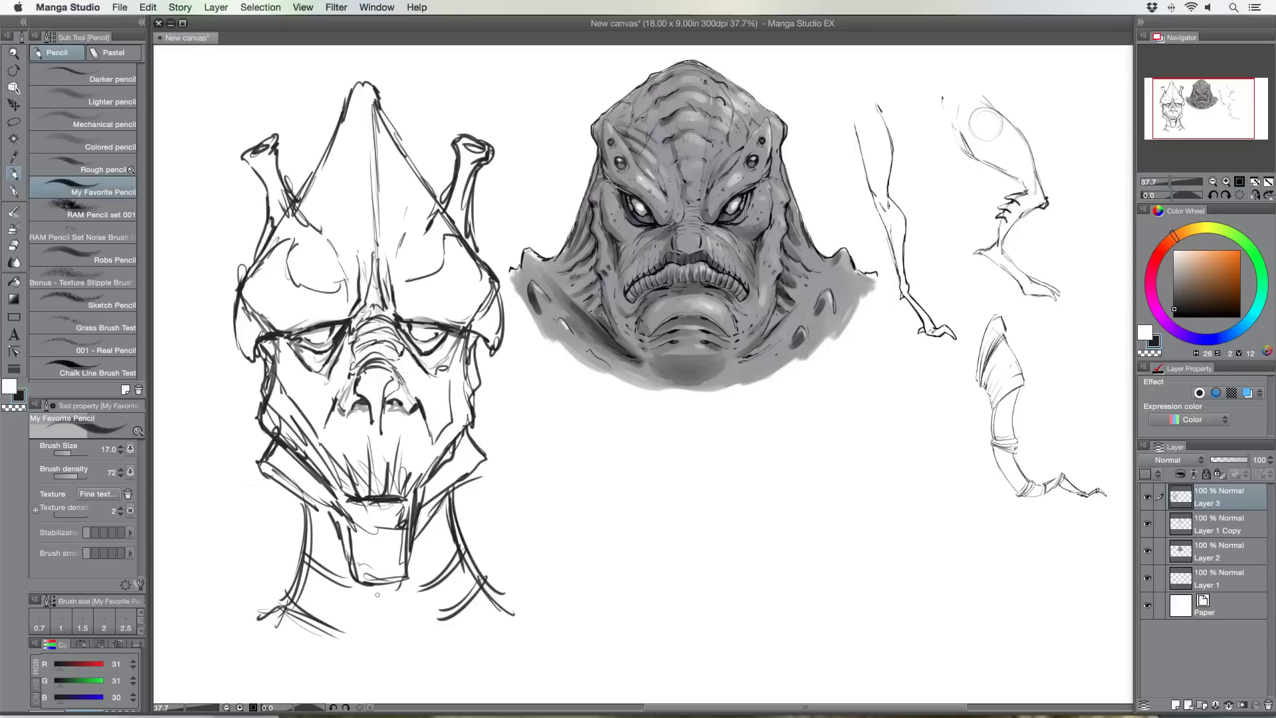
Draw a narrow, spotted flap hanging below the chin, with short neck strokes around it and a slanted right collar edge
{"action": "mouse_move", "coordinate": [374, 586]}
{"action": "left_mouse_down"}
{"action": "mouse_move", "coordinate": [380, 664]}
{"action": "mouse_move", "coordinate": [400, 668]}
{"action": "mouse_move", "coordinate": [379, 671]}
{"action": "left_mouse_up"}
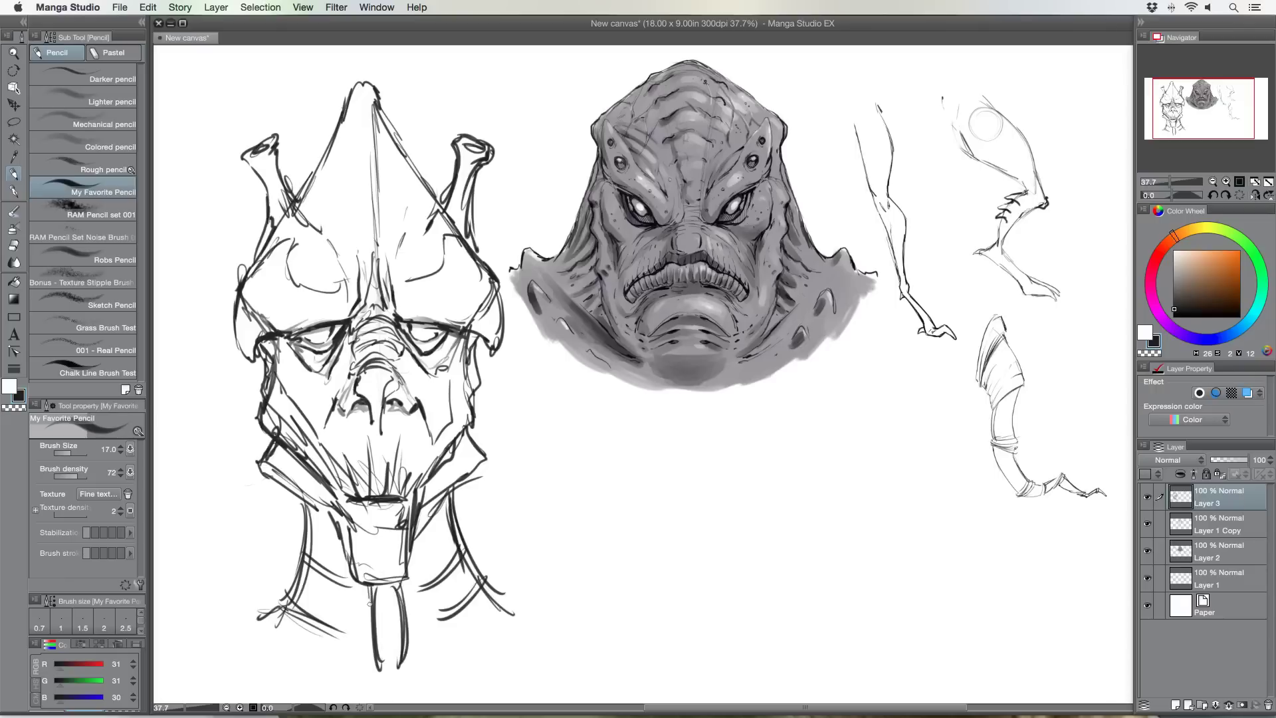
{"action": "left_click_drag", "start_coordinate": [348, 499], "coordinate": [398, 499]}
{"action": "mouse_move", "coordinate": [383, 589]}
{"action": "left_mouse_down"}
{"action": "mouse_move", "coordinate": [376, 635]}
{"action": "mouse_move", "coordinate": [390, 593]}
{"action": "mouse_move", "coordinate": [403, 633]}
{"action": "left_mouse_up"}
{"action": "left_click_drag", "start_coordinate": [366, 589], "coordinate": [369, 635]}
{"action": "mouse_move", "coordinate": [407, 583]}
{"action": "left_mouse_down"}
{"action": "mouse_move", "coordinate": [426, 630]}
{"action": "mouse_move", "coordinate": [413, 633]}
{"action": "left_mouse_up"}
{"action": "left_click_drag", "start_coordinate": [514, 610], "coordinate": [462, 663]}
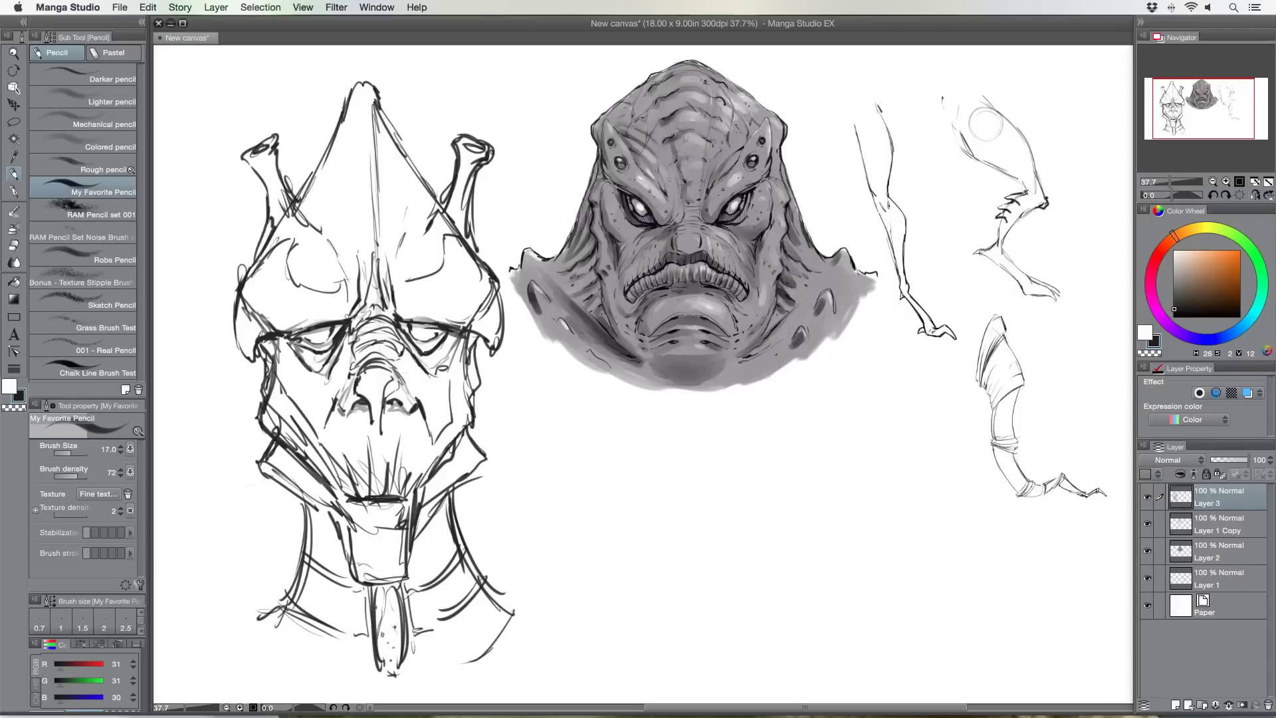
{"action": "left_click_drag", "start_coordinate": [312, 457], "coordinate": [315, 432]}
Fade the whole horned head sketch to a light underdrawing with the Soft eraser at size 500
{"action": "left_click", "coordinate": [13, 244]}
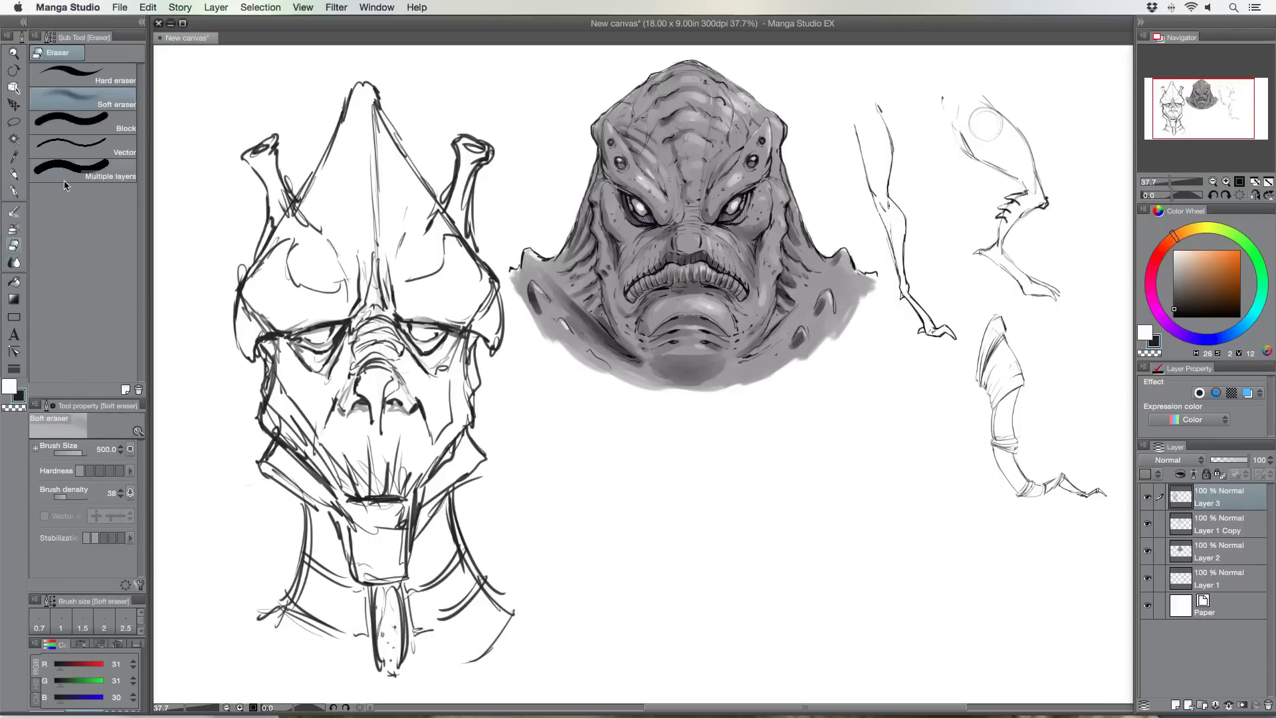
{"action": "mouse_move", "coordinate": [289, 253]}
{"action": "left_mouse_down"}
{"action": "mouse_move", "coordinate": [305, 266]}
{"action": "mouse_move", "coordinate": [347, 62]}
{"action": "mouse_move", "coordinate": [442, 287]}
{"action": "mouse_move", "coordinate": [216, 177]}
{"action": "mouse_move", "coordinate": [270, 285]}
{"action": "mouse_move", "coordinate": [313, 641]}
{"action": "mouse_move", "coordinate": [379, 568]}
{"action": "mouse_move", "coordinate": [399, 598]}
{"action": "mouse_move", "coordinate": [346, 631]}
{"action": "mouse_move", "coordinate": [279, 578]}
{"action": "mouse_move", "coordinate": [495, 337]}
{"action": "mouse_move", "coordinate": [459, 447]}
{"action": "mouse_move", "coordinate": [283, 175]}
{"action": "mouse_move", "coordinate": [457, 158]}
{"action": "mouse_move", "coordinate": [379, 106]}
{"action": "mouse_move", "coordinate": [334, 204]}
{"action": "mouse_move", "coordinate": [432, 585]}
{"action": "mouse_move", "coordinate": [262, 620]}
{"action": "mouse_move", "coordinate": [257, 205]}
{"action": "mouse_move", "coordinate": [399, 137]}
{"action": "mouse_move", "coordinate": [419, 46]}
{"action": "mouse_move", "coordinate": [429, 129]}
{"action": "mouse_move", "coordinate": [312, 140]}
{"action": "mouse_move", "coordinate": [341, 283]}
{"action": "mouse_move", "coordinate": [518, 541]}
{"action": "mouse_move", "coordinate": [380, 493]}
{"action": "mouse_move", "coordinate": [305, 497]}
{"action": "mouse_move", "coordinate": [292, 254]}
{"action": "mouse_move", "coordinate": [325, 325]}
{"action": "mouse_move", "coordinate": [423, 399]}
{"action": "mouse_move", "coordinate": [399, 451]}
{"action": "mouse_move", "coordinate": [375, 616]}
{"action": "mouse_move", "coordinate": [385, 469]}
{"action": "mouse_move", "coordinate": [275, 285]}
{"action": "mouse_move", "coordinate": [288, 176]}
{"action": "left_mouse_up"}
Redraw the left eye, its lower bags and the furrows between the brows in dark pencil lines
{"action": "left_click", "coordinate": [13, 174]}
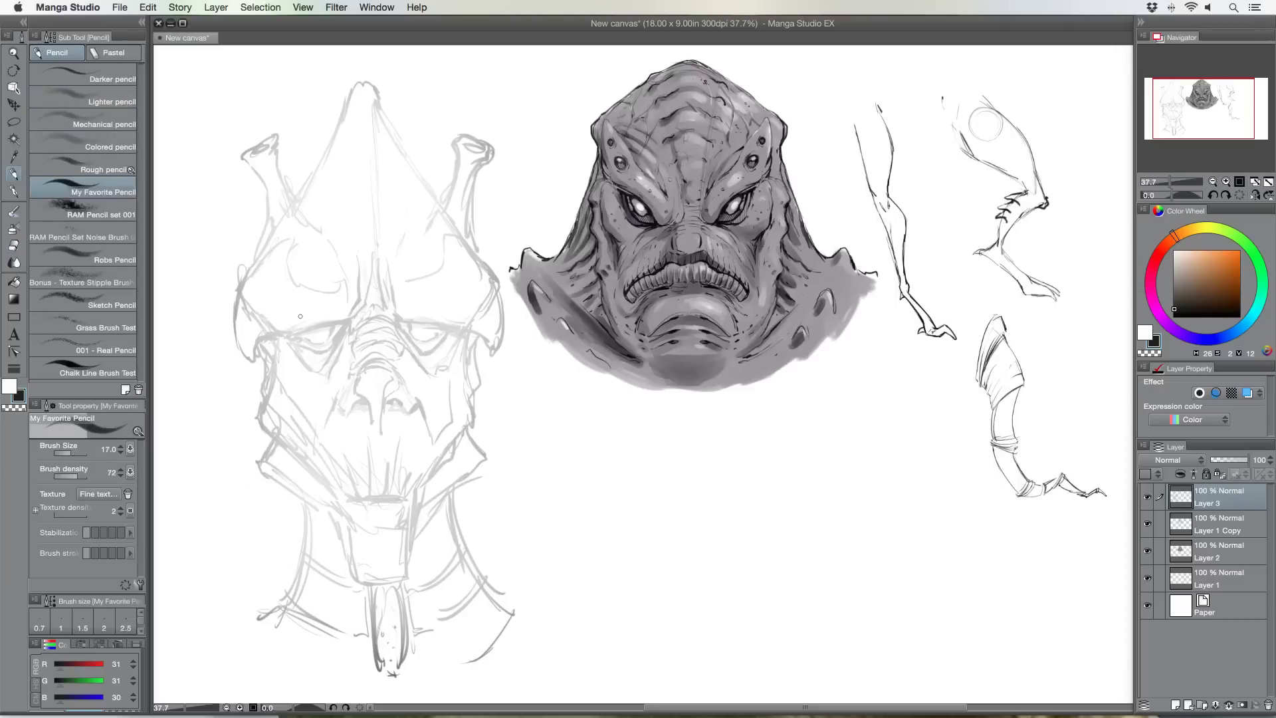
{"action": "mouse_move", "coordinate": [325, 322]}
{"action": "left_mouse_down"}
{"action": "mouse_move", "coordinate": [291, 336]}
{"action": "mouse_move", "coordinate": [323, 348]}
{"action": "mouse_move", "coordinate": [345, 326]}
{"action": "mouse_move", "coordinate": [314, 365]}
{"action": "mouse_move", "coordinate": [354, 320]}
{"action": "mouse_move", "coordinate": [322, 387]}
{"action": "mouse_move", "coordinate": [310, 378]}
{"action": "mouse_move", "coordinate": [342, 352]}
{"action": "mouse_move", "coordinate": [353, 320]}
{"action": "left_mouse_up"}
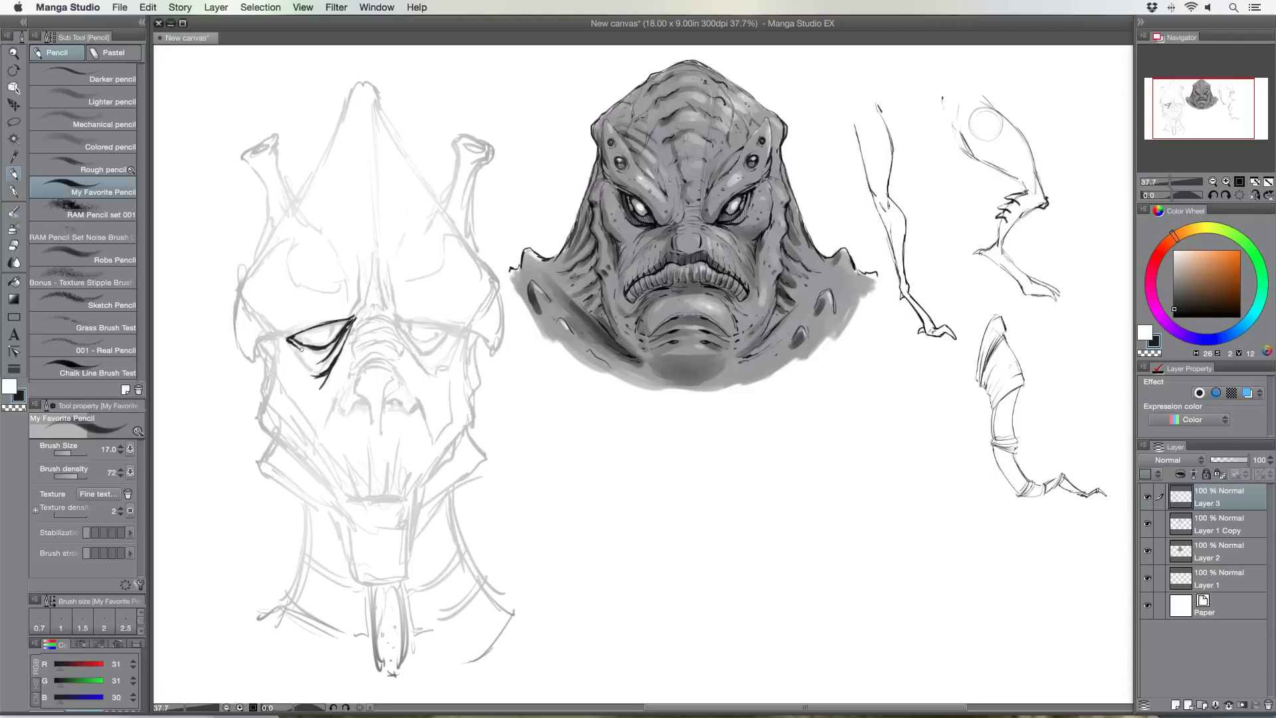
{"action": "mouse_move", "coordinate": [290, 343]}
{"action": "left_mouse_down"}
{"action": "mouse_move", "coordinate": [305, 359]}
{"action": "mouse_move", "coordinate": [287, 334]}
{"action": "mouse_move", "coordinate": [296, 321]}
{"action": "mouse_move", "coordinate": [349, 317]}
{"action": "left_mouse_up"}
{"action": "mouse_move", "coordinate": [373, 272]}
{"action": "left_mouse_down"}
{"action": "mouse_move", "coordinate": [373, 308]}
{"action": "mouse_move", "coordinate": [346, 317]}
{"action": "mouse_move", "coordinate": [359, 273]}
{"action": "mouse_move", "coordinate": [386, 313]}
{"action": "left_mouse_up"}
{"action": "mouse_move", "coordinate": [397, 312]}
{"action": "left_mouse_down"}
{"action": "mouse_move", "coordinate": [389, 296]}
{"action": "mouse_move", "coordinate": [401, 315]}
{"action": "mouse_move", "coordinate": [360, 316]}
{"action": "left_mouse_up"}
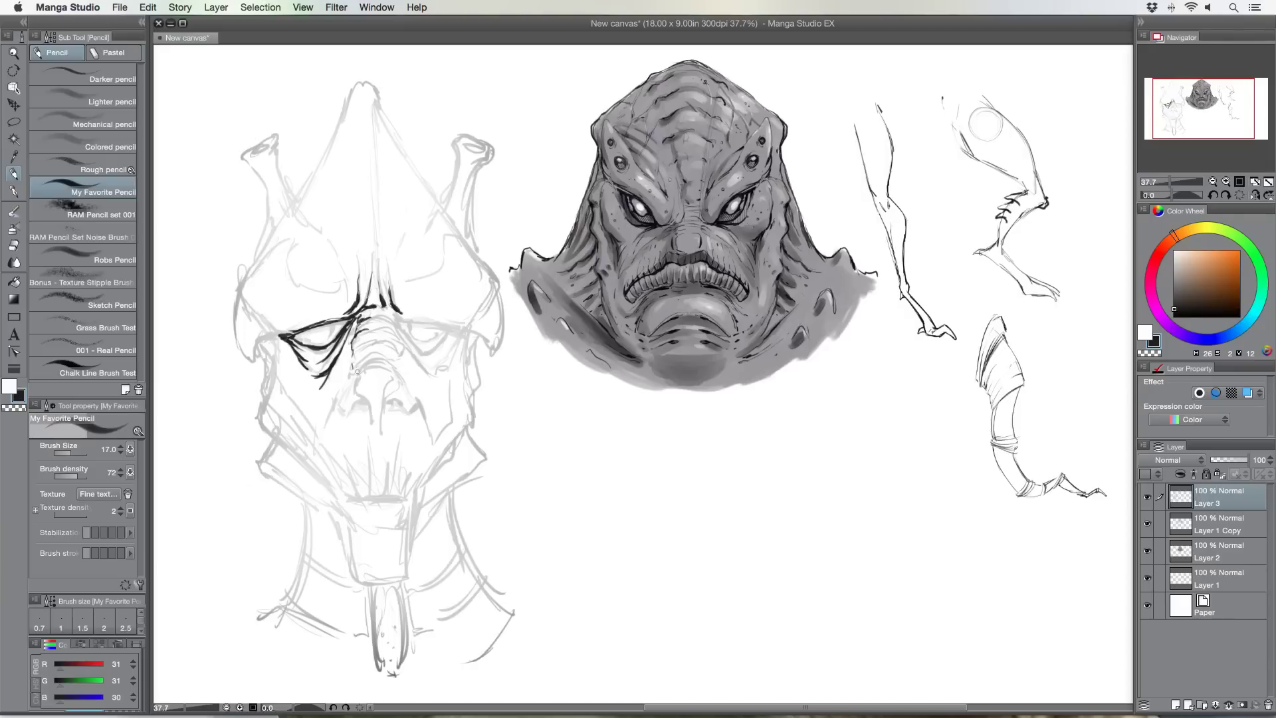
Redraw the nose tip, nostrils and flared side creases in dark lines, and darken the narrow mouth with a lower-lip shadow
{"action": "left_click_drag", "start_coordinate": [359, 382], "coordinate": [372, 418]}
{"action": "left_click_drag", "start_coordinate": [384, 367], "coordinate": [381, 449]}
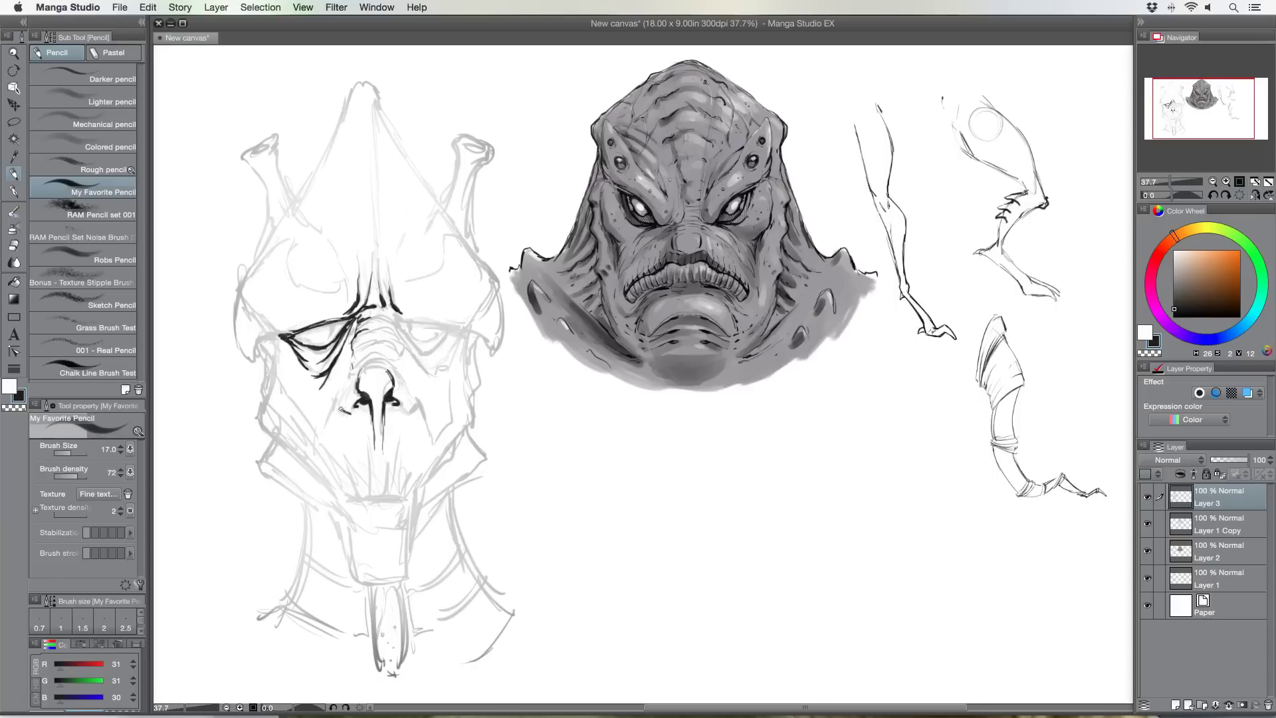
{"action": "left_click_drag", "start_coordinate": [343, 410], "coordinate": [356, 376]}
{"action": "key", "text": "super+z"}
{"action": "left_click_drag", "start_coordinate": [340, 405], "coordinate": [417, 411]}
{"action": "left_click_drag", "start_coordinate": [413, 403], "coordinate": [430, 437]}
{"action": "left_click_drag", "start_coordinate": [357, 500], "coordinate": [402, 500]}
{"action": "mouse_move", "coordinate": [399, 499]}
{"action": "left_mouse_down"}
{"action": "mouse_move", "coordinate": [359, 502]}
{"action": "mouse_move", "coordinate": [367, 514]}
{"action": "left_mouse_up"}
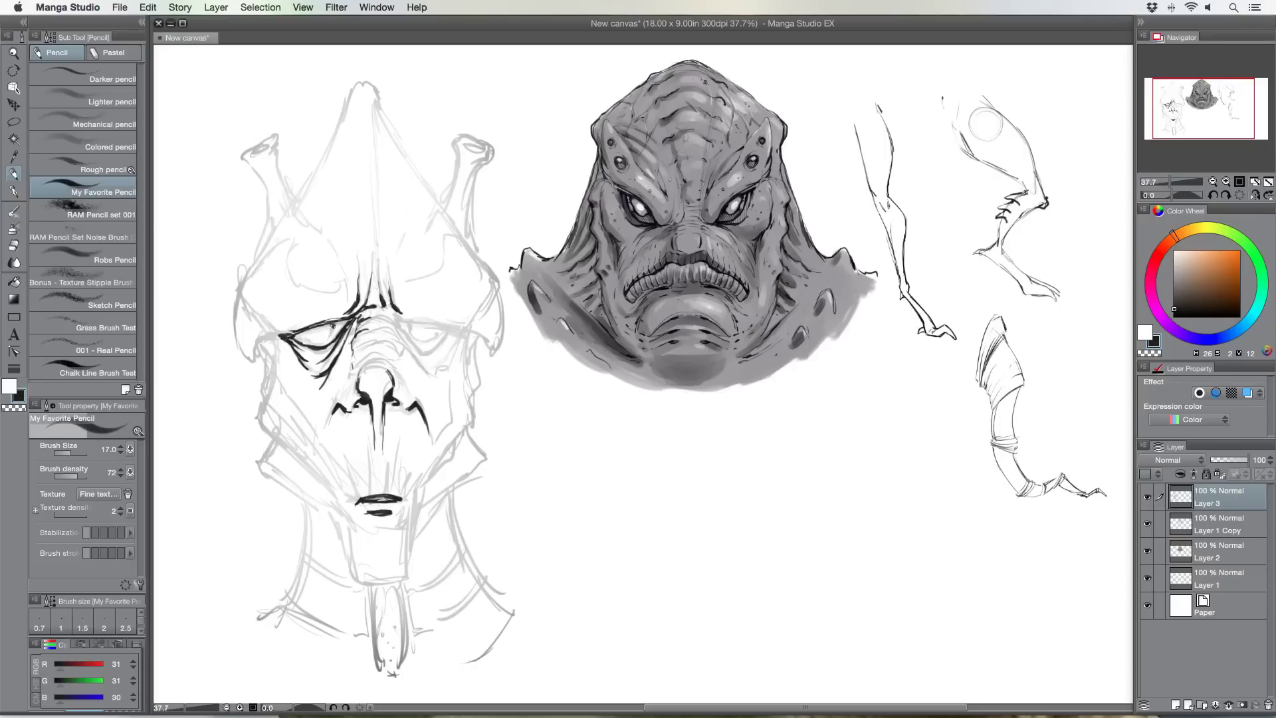
{"action": "left_click_drag", "start_coordinate": [304, 332], "coordinate": [310, 340]}
{"action": "key", "text": "super+z"}
{"action": "key", "text": "super+z"}
{"action": "key", "text": "super+y"}
Draw the matching right eye and outline the heavy brow plates with drooping outer flaps and curled, pointed upper ends
{"action": "mouse_move", "coordinate": [397, 315]}
{"action": "left_mouse_down"}
{"action": "mouse_move", "coordinate": [466, 332]}
{"action": "mouse_move", "coordinate": [409, 330]}
{"action": "mouse_move", "coordinate": [426, 347]}
{"action": "mouse_move", "coordinate": [457, 333]}
{"action": "mouse_move", "coordinate": [408, 336]}
{"action": "mouse_move", "coordinate": [433, 356]}
{"action": "mouse_move", "coordinate": [401, 327]}
{"action": "mouse_move", "coordinate": [434, 366]}
{"action": "mouse_move", "coordinate": [426, 348]}
{"action": "mouse_move", "coordinate": [433, 364]}
{"action": "mouse_move", "coordinate": [463, 334]}
{"action": "left_mouse_up"}
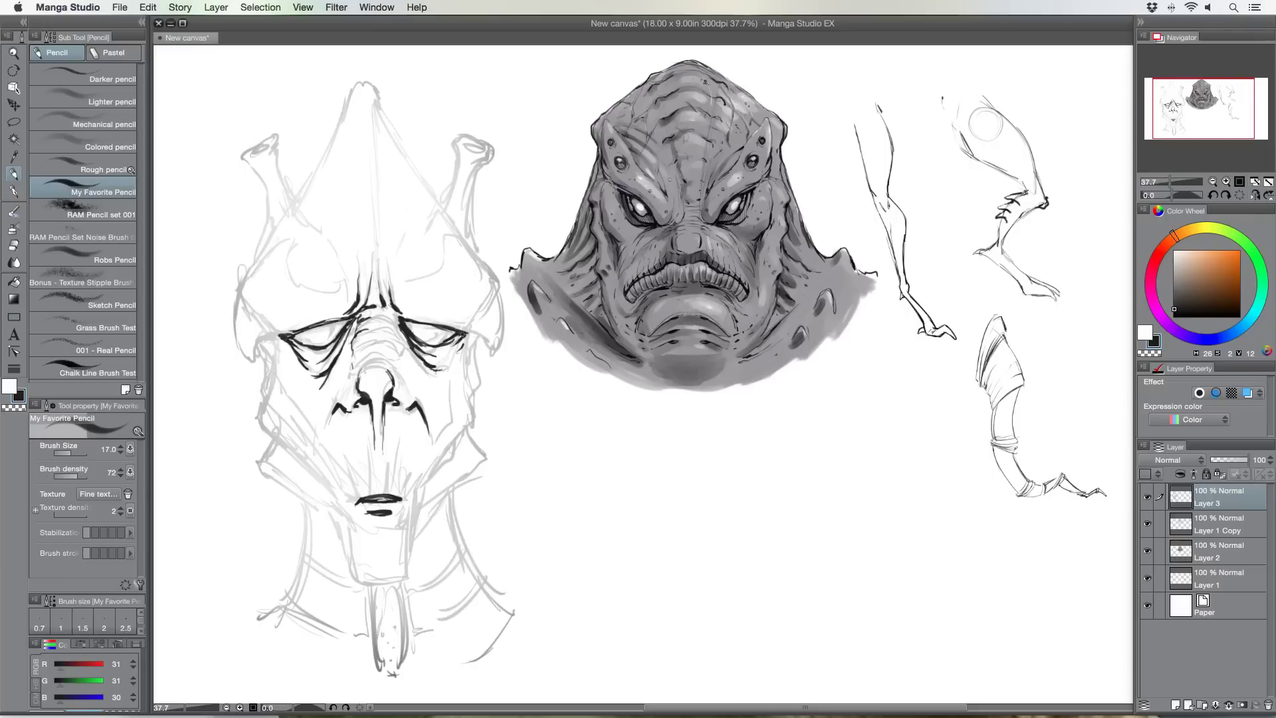
{"action": "mouse_move", "coordinate": [284, 330]}
{"action": "left_mouse_down"}
{"action": "mouse_move", "coordinate": [254, 363]}
{"action": "mouse_move", "coordinate": [233, 298]}
{"action": "left_mouse_up"}
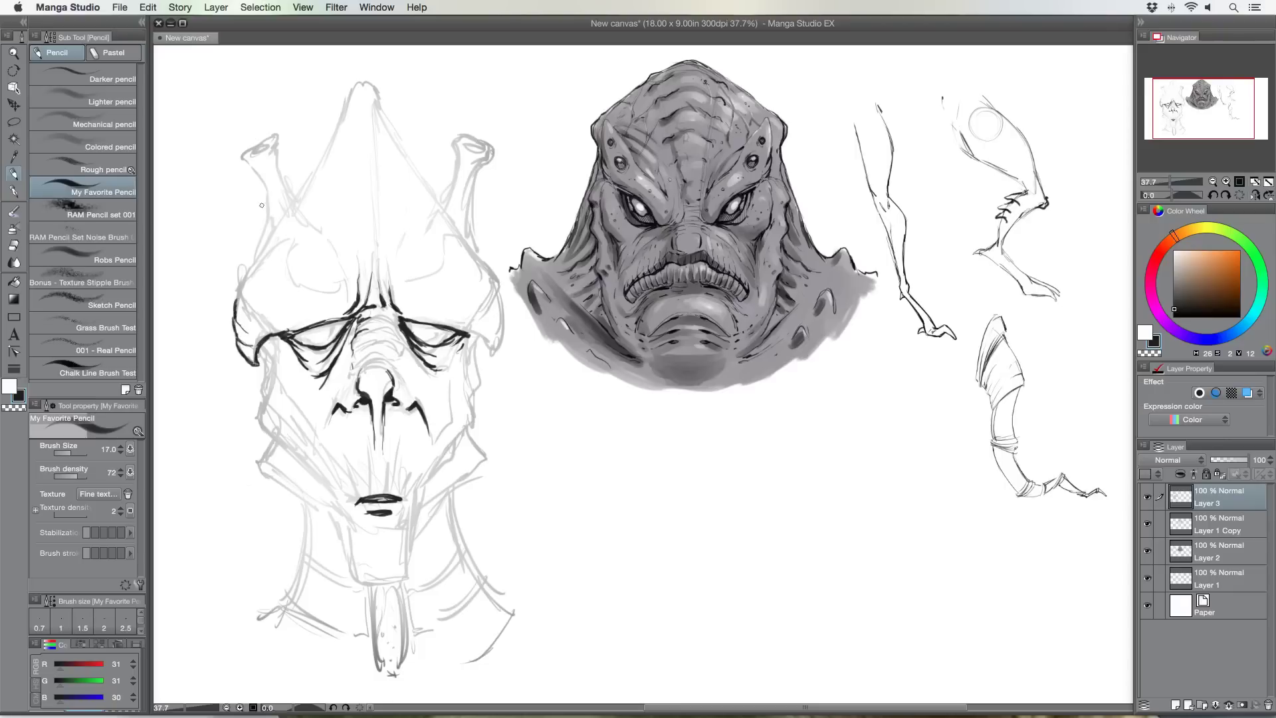
{"action": "mouse_move", "coordinate": [464, 337]}
{"action": "left_mouse_down"}
{"action": "mouse_move", "coordinate": [493, 335]}
{"action": "mouse_move", "coordinate": [500, 312]}
{"action": "mouse_move", "coordinate": [491, 364]}
{"action": "mouse_move", "coordinate": [506, 323]}
{"action": "mouse_move", "coordinate": [492, 273]}
{"action": "left_mouse_up"}
{"action": "mouse_move", "coordinate": [239, 306]}
{"action": "left_mouse_down"}
{"action": "mouse_move", "coordinate": [237, 288]}
{"action": "mouse_move", "coordinate": [261, 333]}
{"action": "mouse_move", "coordinate": [350, 310]}
{"action": "mouse_move", "coordinate": [464, 328]}
{"action": "mouse_move", "coordinate": [492, 309]}
{"action": "mouse_move", "coordinate": [480, 328]}
{"action": "left_mouse_up"}
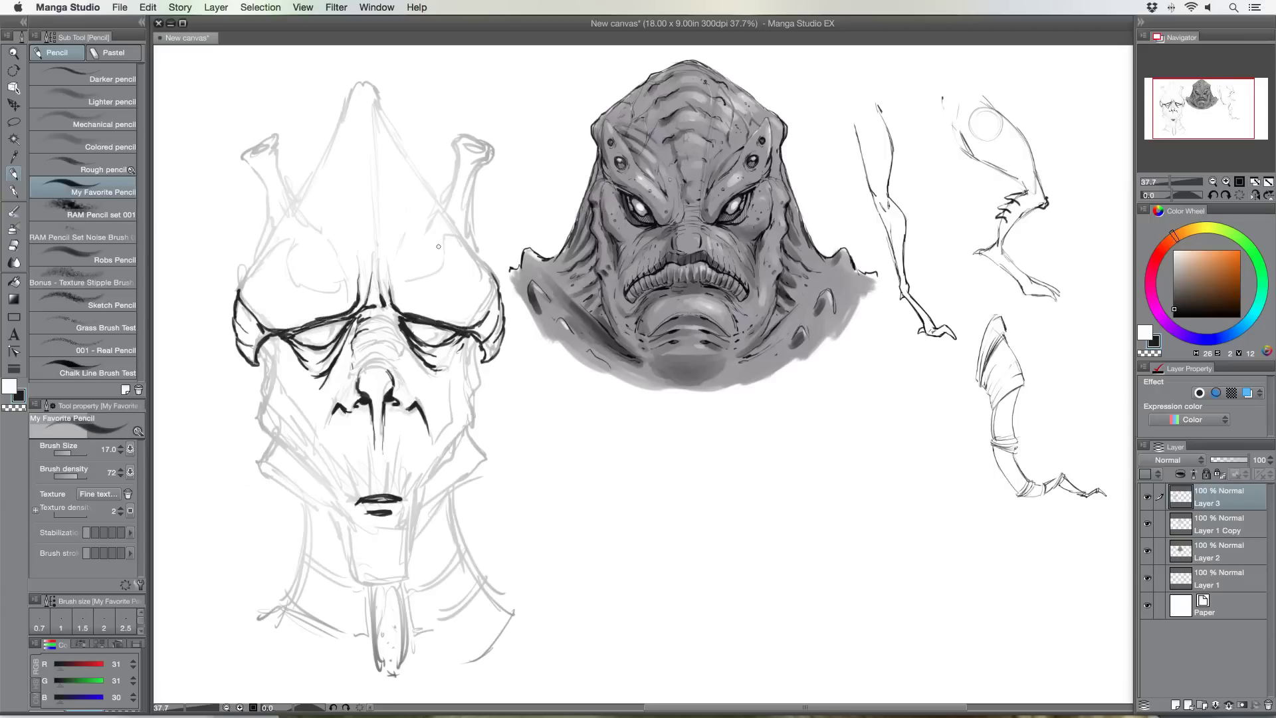
{"action": "mouse_move", "coordinate": [237, 291]}
{"action": "left_mouse_down"}
{"action": "mouse_move", "coordinate": [297, 236]}
{"action": "mouse_move", "coordinate": [291, 262]}
{"action": "mouse_move", "coordinate": [310, 284]}
{"action": "mouse_move", "coordinate": [341, 282]}
{"action": "mouse_move", "coordinate": [346, 308]}
{"action": "mouse_move", "coordinate": [438, 276]}
{"action": "mouse_move", "coordinate": [454, 264]}
{"action": "mouse_move", "coordinate": [445, 238]}
{"action": "mouse_move", "coordinate": [498, 284]}
{"action": "left_mouse_up"}
{"action": "left_click_drag", "start_coordinate": [441, 240], "coordinate": [452, 256]}
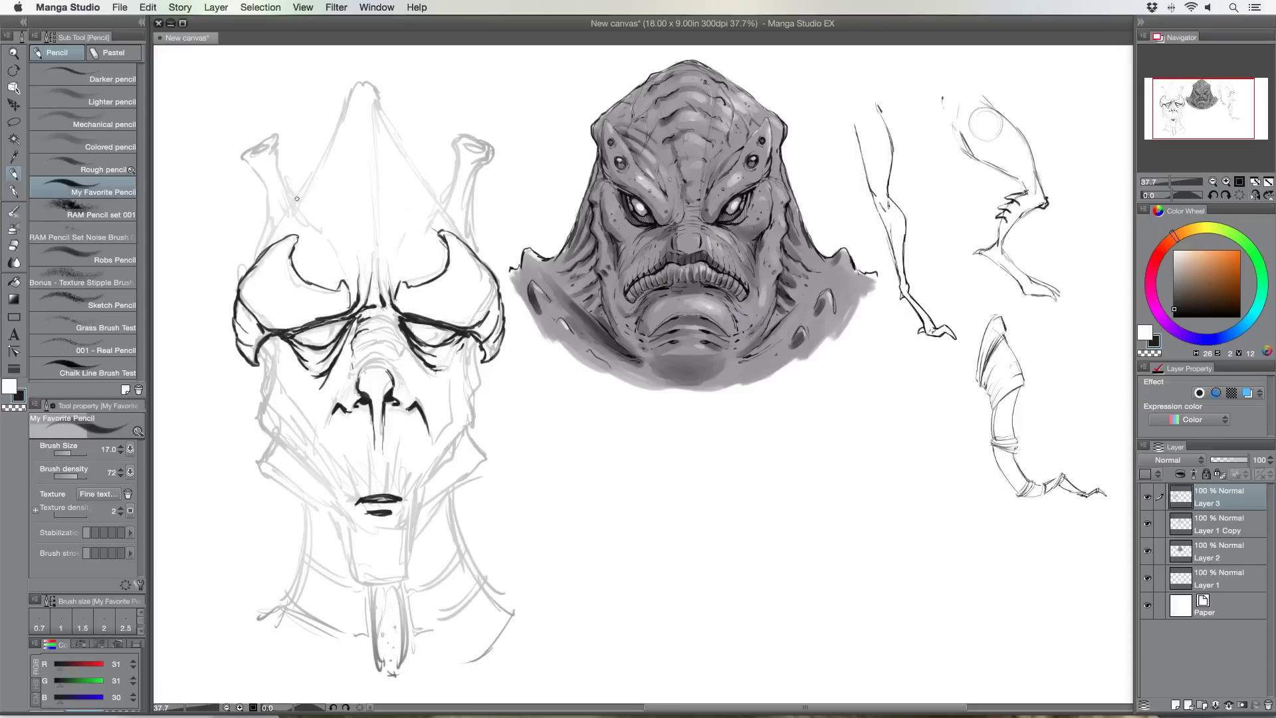
Outline a lower, rounded skull top between redrawn horns, crease the forehead, and erase the old pointed tip
{"action": "mouse_move", "coordinate": [297, 198]}
{"action": "left_mouse_down"}
{"action": "mouse_move", "coordinate": [356, 123]}
{"action": "mouse_move", "coordinate": [346, 126]}
{"action": "mouse_move", "coordinate": [382, 126]}
{"action": "mouse_move", "coordinate": [406, 145]}
{"action": "mouse_move", "coordinate": [444, 202]}
{"action": "left_mouse_up"}
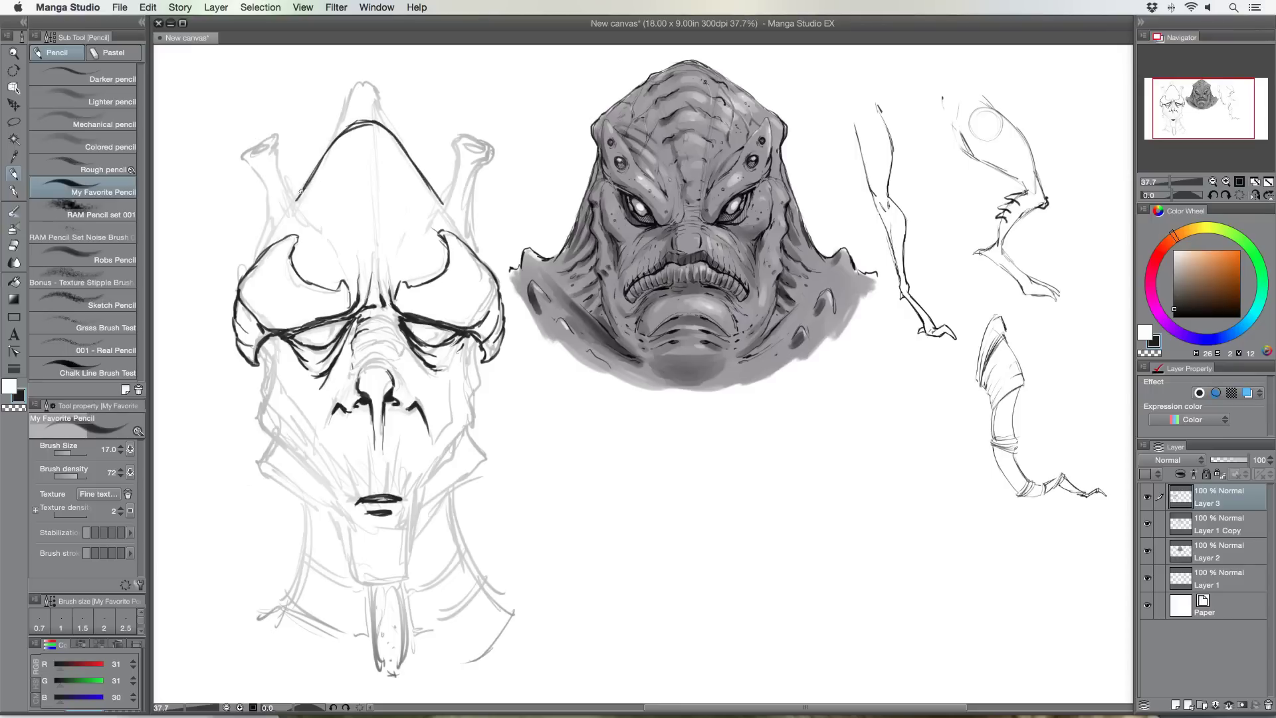
{"action": "mouse_move", "coordinate": [260, 246]}
{"action": "left_mouse_down"}
{"action": "mouse_move", "coordinate": [262, 180]}
{"action": "mouse_move", "coordinate": [243, 155]}
{"action": "mouse_move", "coordinate": [274, 136]}
{"action": "mouse_move", "coordinate": [257, 152]}
{"action": "mouse_move", "coordinate": [275, 137]}
{"action": "mouse_move", "coordinate": [286, 187]}
{"action": "mouse_move", "coordinate": [404, 265]}
{"action": "mouse_move", "coordinate": [447, 193]}
{"action": "mouse_move", "coordinate": [460, 135]}
{"action": "mouse_move", "coordinate": [493, 156]}
{"action": "mouse_move", "coordinate": [471, 155]}
{"action": "mouse_move", "coordinate": [482, 161]}
{"action": "mouse_move", "coordinate": [474, 246]}
{"action": "left_mouse_up"}
{"action": "mouse_move", "coordinate": [336, 236]}
{"action": "left_mouse_down"}
{"action": "mouse_move", "coordinate": [327, 266]}
{"action": "mouse_move", "coordinate": [335, 226]}
{"action": "mouse_move", "coordinate": [357, 241]}
{"action": "left_mouse_up"}
{"action": "mouse_move", "coordinate": [334, 180]}
{"action": "left_mouse_down"}
{"action": "mouse_move", "coordinate": [365, 250]}
{"action": "mouse_move", "coordinate": [366, 184]}
{"action": "mouse_move", "coordinate": [390, 240]}
{"action": "left_mouse_up"}
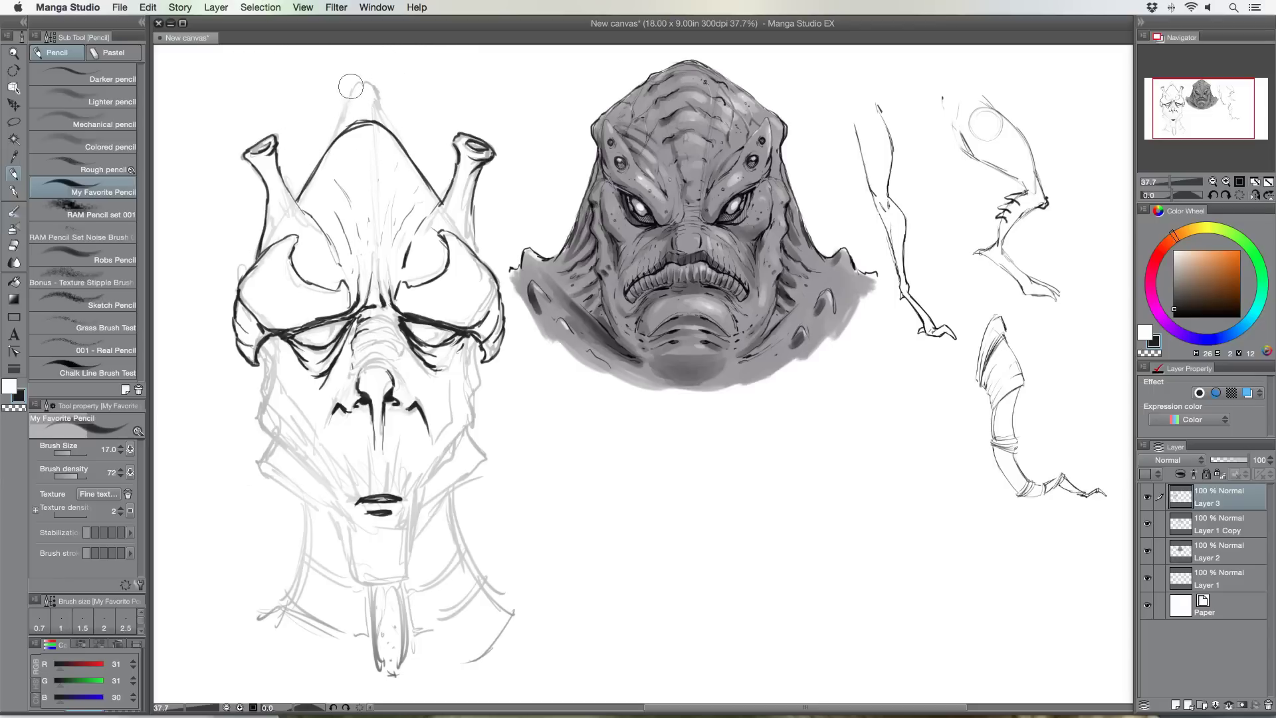
{"action": "mouse_move", "coordinate": [356, 87]}
{"action": "left_mouse_down"}
{"action": "mouse_move", "coordinate": [384, 99]}
{"action": "mouse_move", "coordinate": [349, 105]}
{"action": "mouse_move", "coordinate": [397, 113]}
{"action": "mouse_move", "coordinate": [401, 69]}
{"action": "left_mouse_up"}
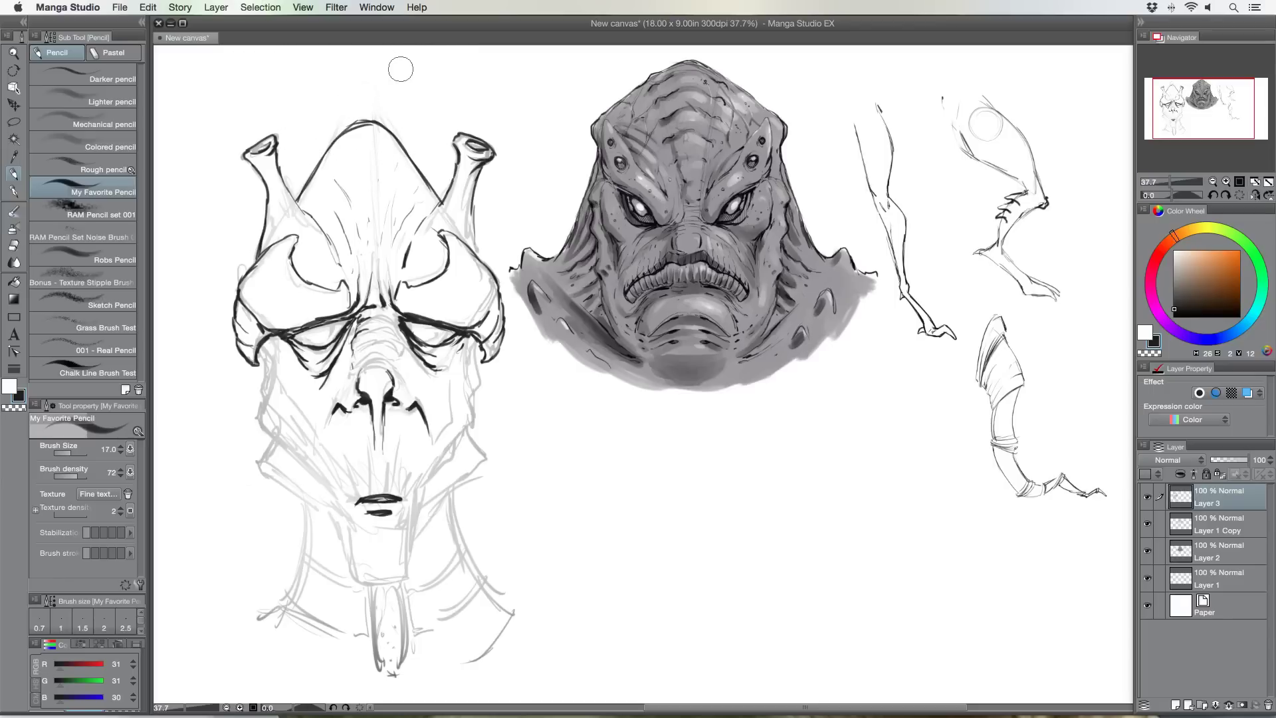
Outline the left cheek and layered jaw flap in dark lines, reducing the pencil size to 15
{"action": "mouse_move", "coordinate": [263, 344]}
{"action": "left_mouse_down"}
{"action": "mouse_move", "coordinate": [258, 418]}
{"action": "mouse_move", "coordinate": [325, 478]}
{"action": "mouse_move", "coordinate": [296, 438]}
{"action": "left_mouse_up"}
{"action": "key", "text": "bracketleft"}
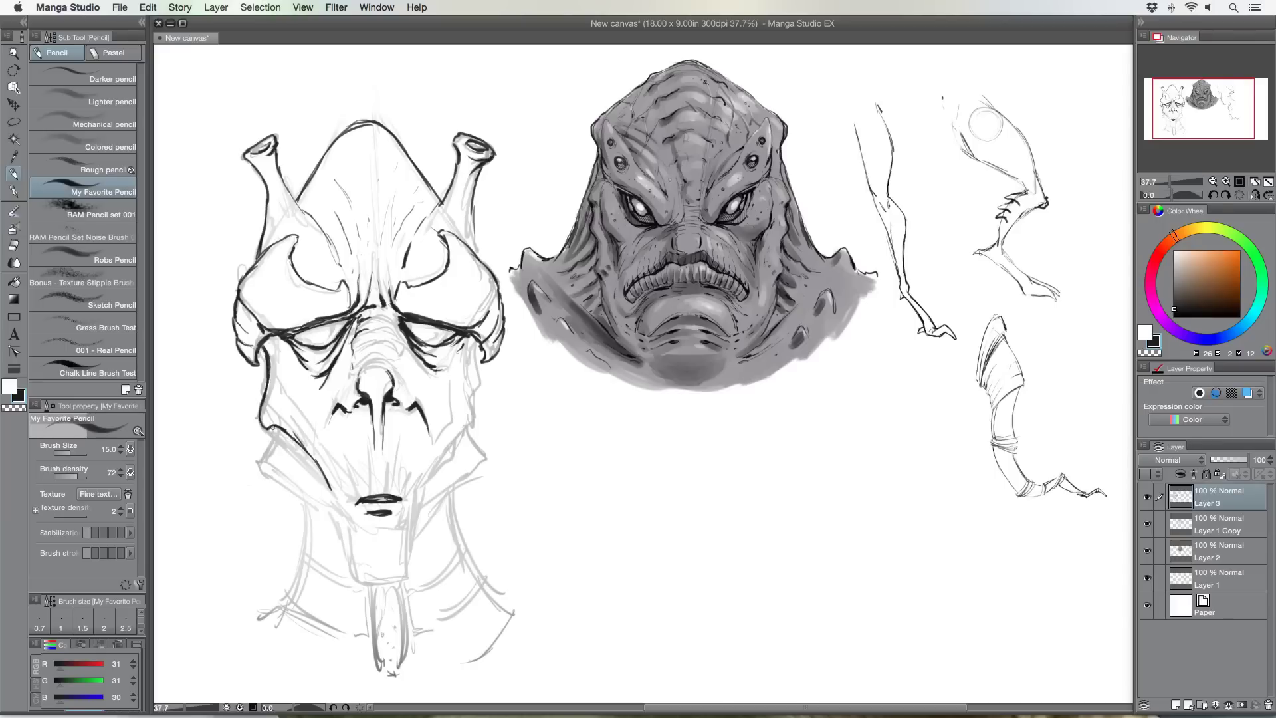
{"action": "mouse_move", "coordinate": [268, 433]}
{"action": "left_mouse_down"}
{"action": "mouse_move", "coordinate": [321, 483]}
{"action": "mouse_move", "coordinate": [274, 446]}
{"action": "mouse_move", "coordinate": [263, 482]}
{"action": "mouse_move", "coordinate": [289, 485]}
{"action": "mouse_move", "coordinate": [335, 525]}
{"action": "left_mouse_up"}
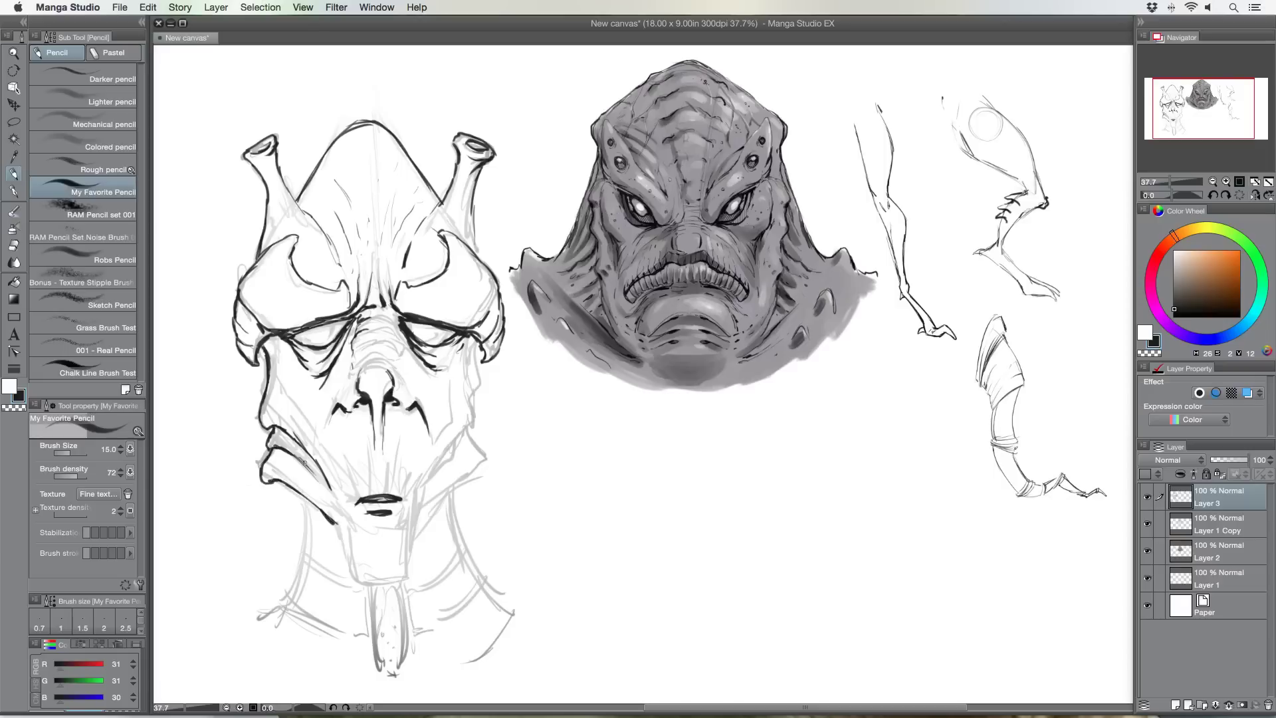
{"action": "left_click_drag", "start_coordinate": [286, 452], "coordinate": [335, 507]}
{"action": "left_click_drag", "start_coordinate": [322, 485], "coordinate": [339, 510]}
Add vertical wrinkles above the upper lip and shade beneath both upper eyelids
{"action": "mouse_move", "coordinate": [369, 463]}
{"action": "left_mouse_down"}
{"action": "mouse_move", "coordinate": [375, 495]}
{"action": "mouse_move", "coordinate": [387, 463]}
{"action": "mouse_move", "coordinate": [387, 494]}
{"action": "mouse_move", "coordinate": [414, 467]}
{"action": "left_mouse_up"}
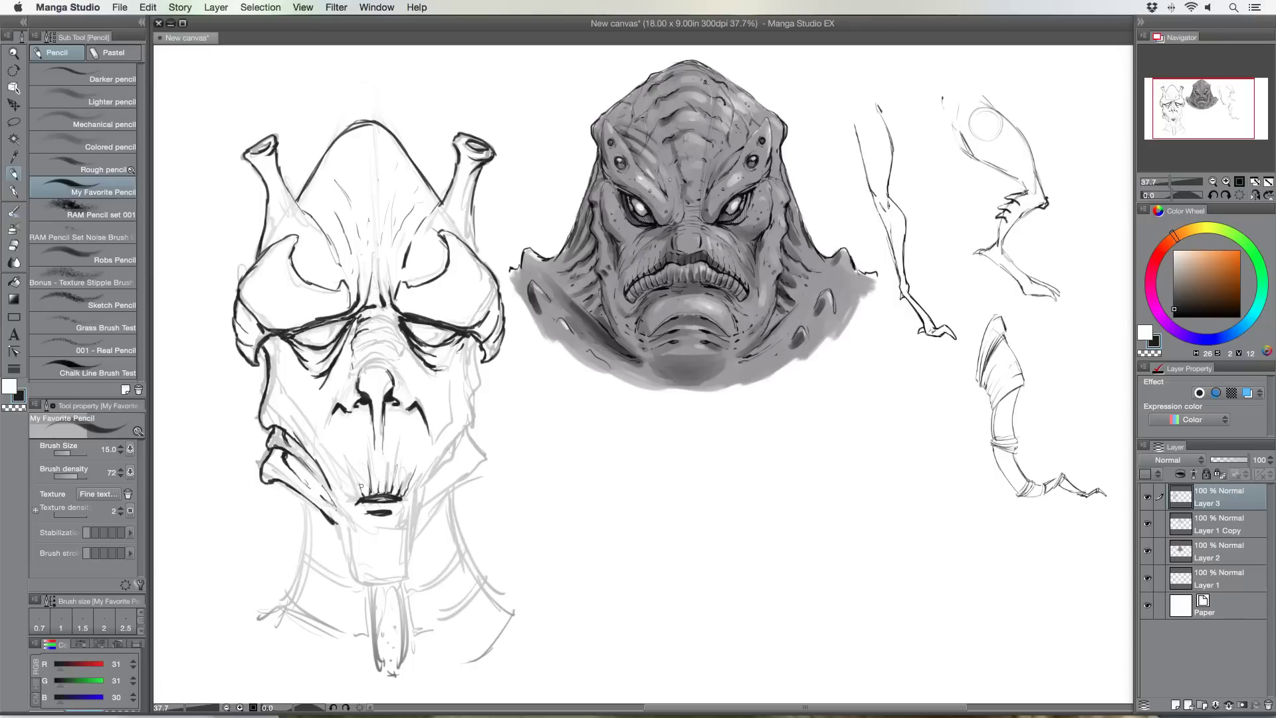
{"action": "mouse_move", "coordinate": [359, 499]}
{"action": "left_mouse_down"}
{"action": "mouse_move", "coordinate": [346, 476]}
{"action": "mouse_move", "coordinate": [349, 492]}
{"action": "left_mouse_up"}
{"action": "mouse_move", "coordinate": [301, 342]}
{"action": "left_mouse_down"}
{"action": "mouse_move", "coordinate": [333, 345]}
{"action": "mouse_move", "coordinate": [348, 321]}
{"action": "left_mouse_up"}
{"action": "mouse_move", "coordinate": [419, 342]}
{"action": "left_mouse_down"}
{"action": "mouse_move", "coordinate": [449, 338]}
{"action": "mouse_move", "coordinate": [403, 318]}
{"action": "left_mouse_up"}
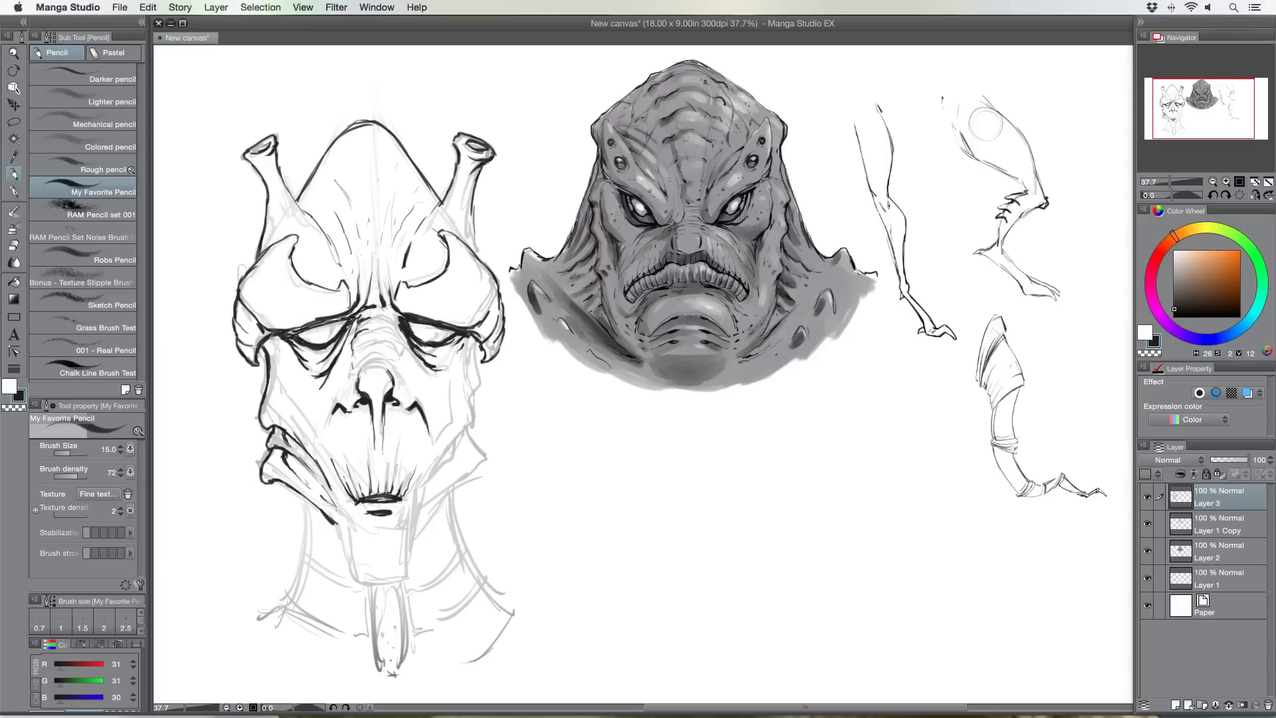
Darken the outer corners of both eyes and add wrinkles across the bridge of the nose
{"action": "mouse_move", "coordinate": [271, 338]}
{"action": "left_mouse_down"}
{"action": "mouse_move", "coordinate": [266, 355]}
{"action": "mouse_move", "coordinate": [278, 338]}
{"action": "mouse_move", "coordinate": [293, 349]}
{"action": "left_mouse_up"}
{"action": "left_click_drag", "start_coordinate": [461, 336], "coordinate": [475, 352]}
{"action": "left_click_drag", "start_coordinate": [285, 342], "coordinate": [278, 350]}
{"action": "mouse_move", "coordinate": [399, 328]}
{"action": "left_mouse_down"}
{"action": "mouse_move", "coordinate": [383, 340]}
{"action": "mouse_move", "coordinate": [401, 368]}
{"action": "left_mouse_up"}
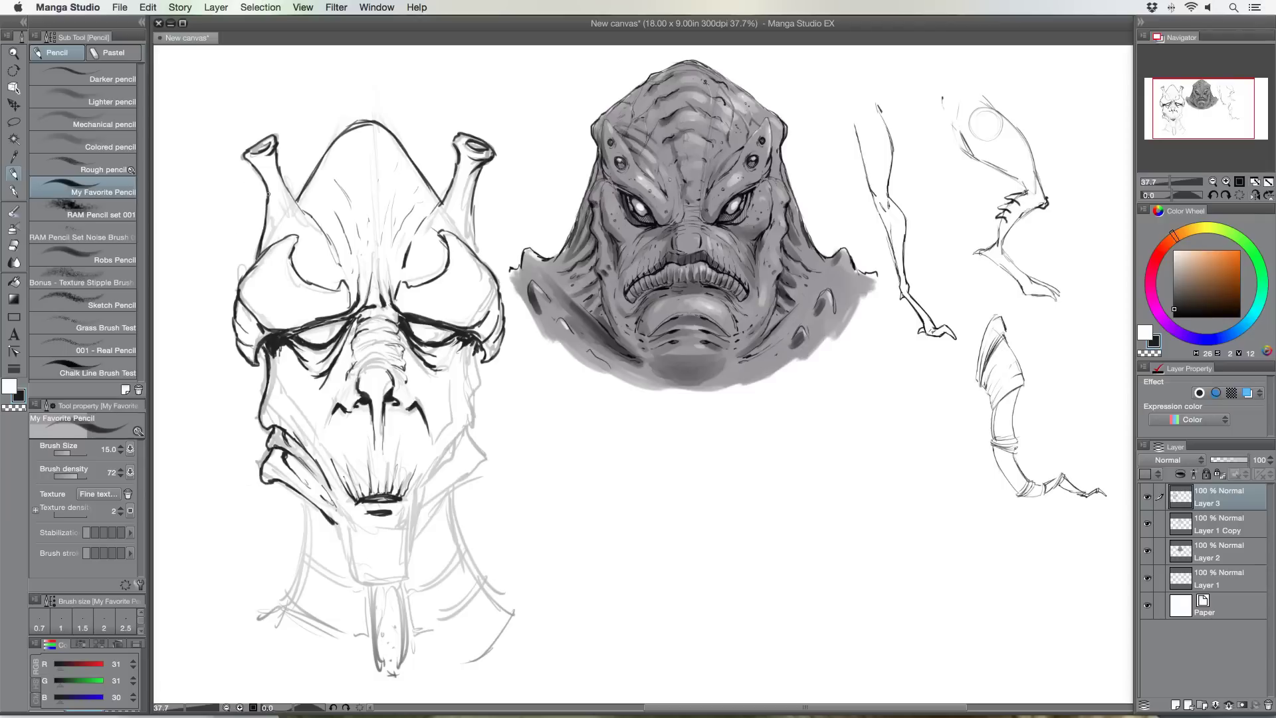
Redraw the left side of the neck with its fold bands and flared collar, and add creases below the mouth
{"action": "mouse_move", "coordinate": [301, 512]}
{"action": "left_mouse_down"}
{"action": "mouse_move", "coordinate": [299, 551]}
{"action": "mouse_move", "coordinate": [343, 588]}
{"action": "mouse_move", "coordinate": [285, 592]}
{"action": "mouse_move", "coordinate": [347, 632]}
{"action": "left_mouse_up"}
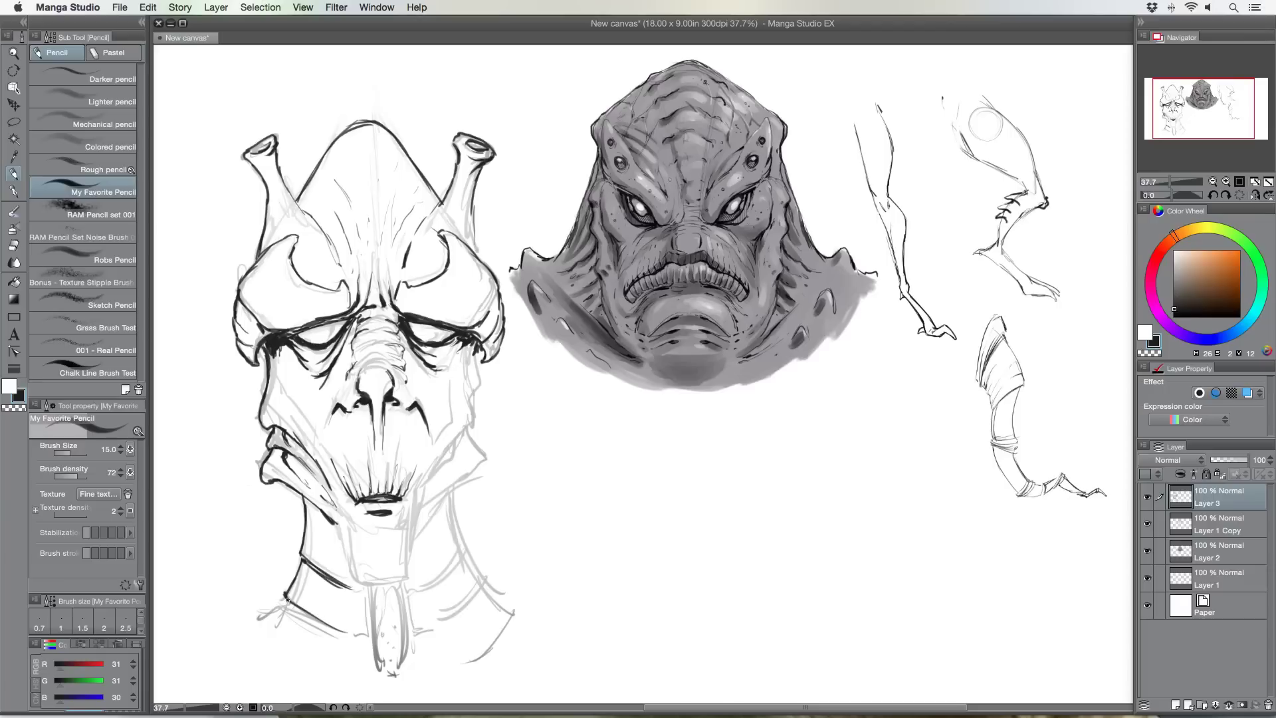
{"action": "left_click_drag", "start_coordinate": [287, 600], "coordinate": [357, 641]}
{"action": "mouse_move", "coordinate": [281, 602]}
{"action": "left_mouse_down"}
{"action": "mouse_move", "coordinate": [257, 617]}
{"action": "mouse_move", "coordinate": [365, 679]}
{"action": "left_mouse_up"}
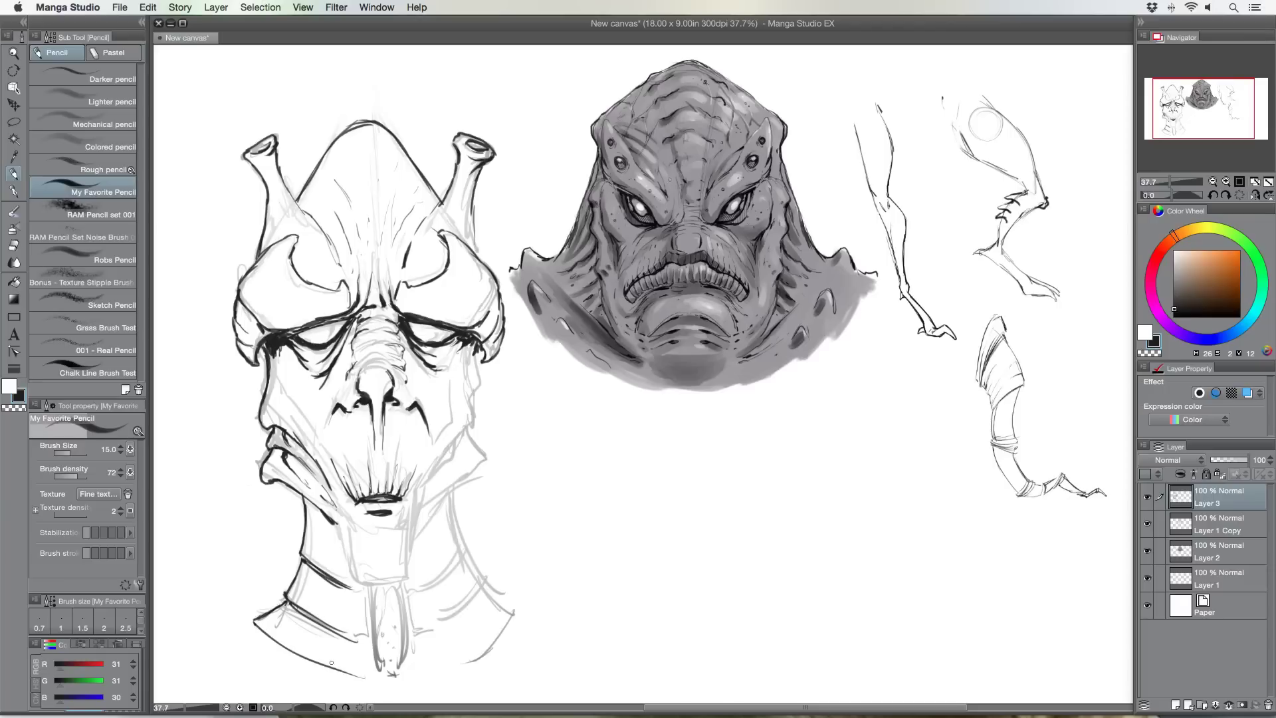
{"action": "mouse_move", "coordinate": [282, 641]}
{"action": "left_mouse_down"}
{"action": "mouse_move", "coordinate": [367, 679]}
{"action": "mouse_move", "coordinate": [366, 594]}
{"action": "left_mouse_up"}
{"action": "mouse_move", "coordinate": [351, 514]}
{"action": "left_mouse_down"}
{"action": "mouse_move", "coordinate": [341, 508]}
{"action": "mouse_move", "coordinate": [351, 525]}
{"action": "mouse_move", "coordinate": [374, 523]}
{"action": "mouse_move", "coordinate": [340, 532]}
{"action": "mouse_move", "coordinate": [349, 552]}
{"action": "left_mouse_up"}
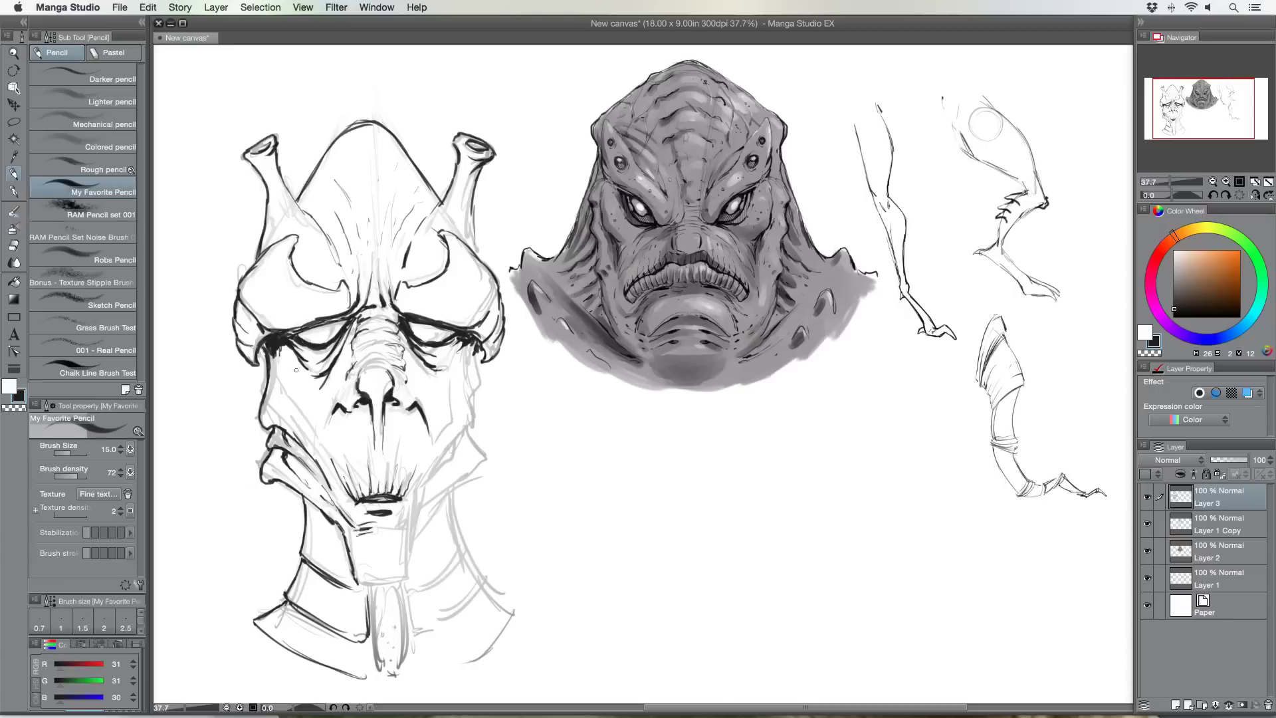
Add detail strokes to the left horn and small bumps along both edges of the rounded skull
{"action": "mouse_move", "coordinate": [294, 253]}
{"action": "left_mouse_down"}
{"action": "mouse_move", "coordinate": [300, 278]}
{"action": "mouse_move", "coordinate": [268, 201]}
{"action": "mouse_move", "coordinate": [284, 189]}
{"action": "mouse_move", "coordinate": [264, 177]}
{"action": "mouse_move", "coordinate": [266, 156]}
{"action": "left_mouse_up"}
{"action": "left_click_drag", "start_coordinate": [314, 168], "coordinate": [297, 194]}
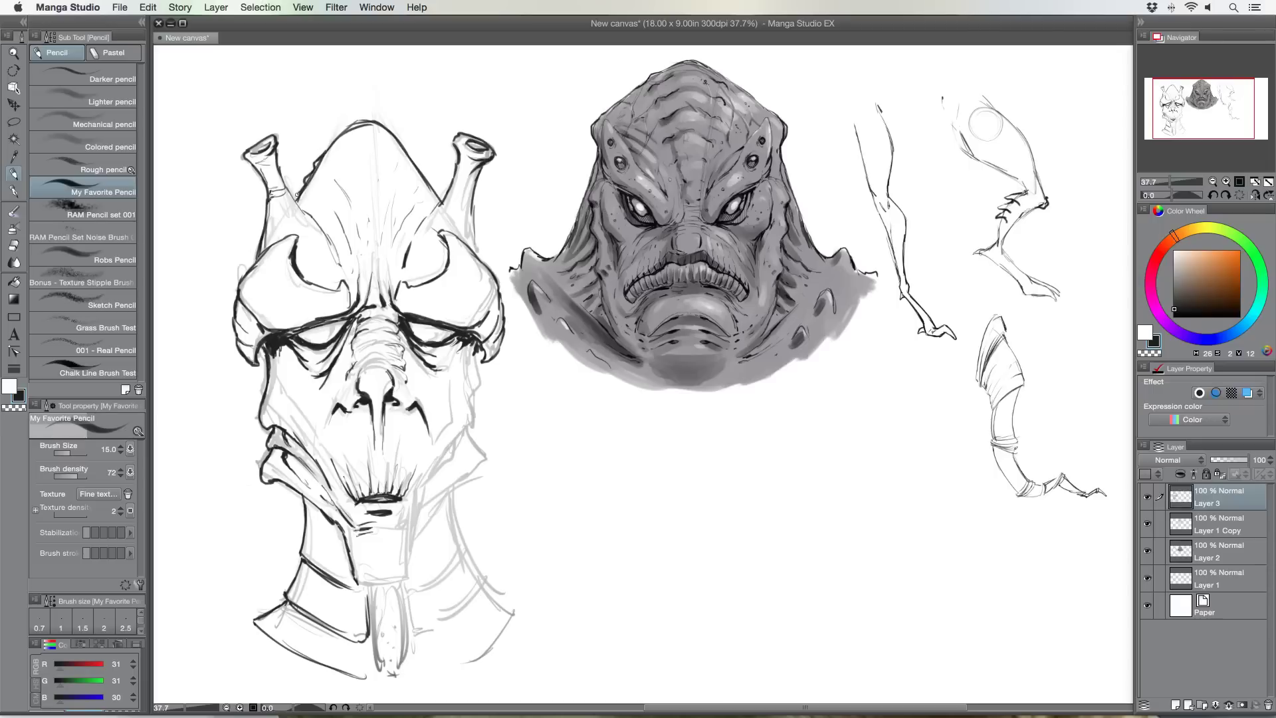
{"action": "left_click_drag", "start_coordinate": [400, 145], "coordinate": [426, 188]}
{"action": "left_click_drag", "start_coordinate": [346, 130], "coordinate": [370, 123]}
{"action": "left_click_drag", "start_coordinate": [317, 231], "coordinate": [309, 215]}
Hatch the bags under both eyes and add long, dark folds down the left cheek
{"action": "left_click_drag", "start_coordinate": [355, 349], "coordinate": [382, 355]}
{"action": "mouse_move", "coordinate": [264, 345]}
{"action": "left_mouse_down"}
{"action": "mouse_move", "coordinate": [304, 343]}
{"action": "mouse_move", "coordinate": [309, 357]}
{"action": "mouse_move", "coordinate": [336, 342]}
{"action": "left_mouse_up"}
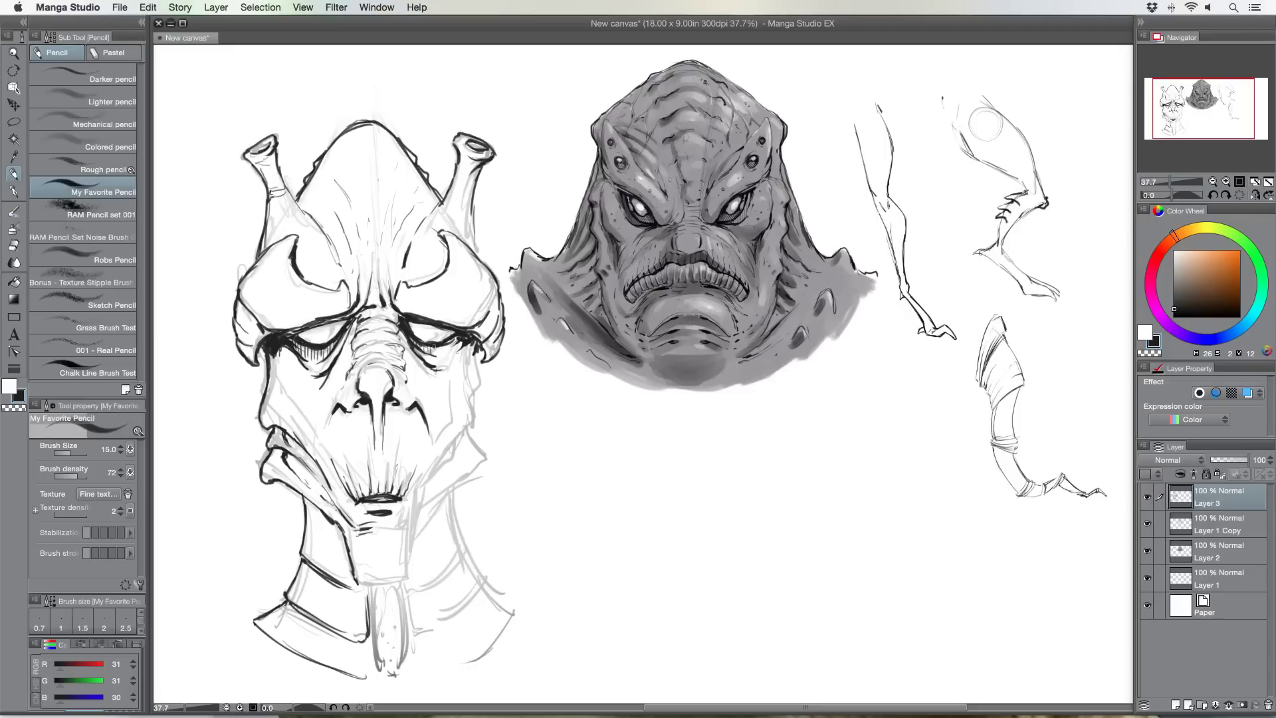
{"action": "left_click_drag", "start_coordinate": [433, 349], "coordinate": [457, 344]}
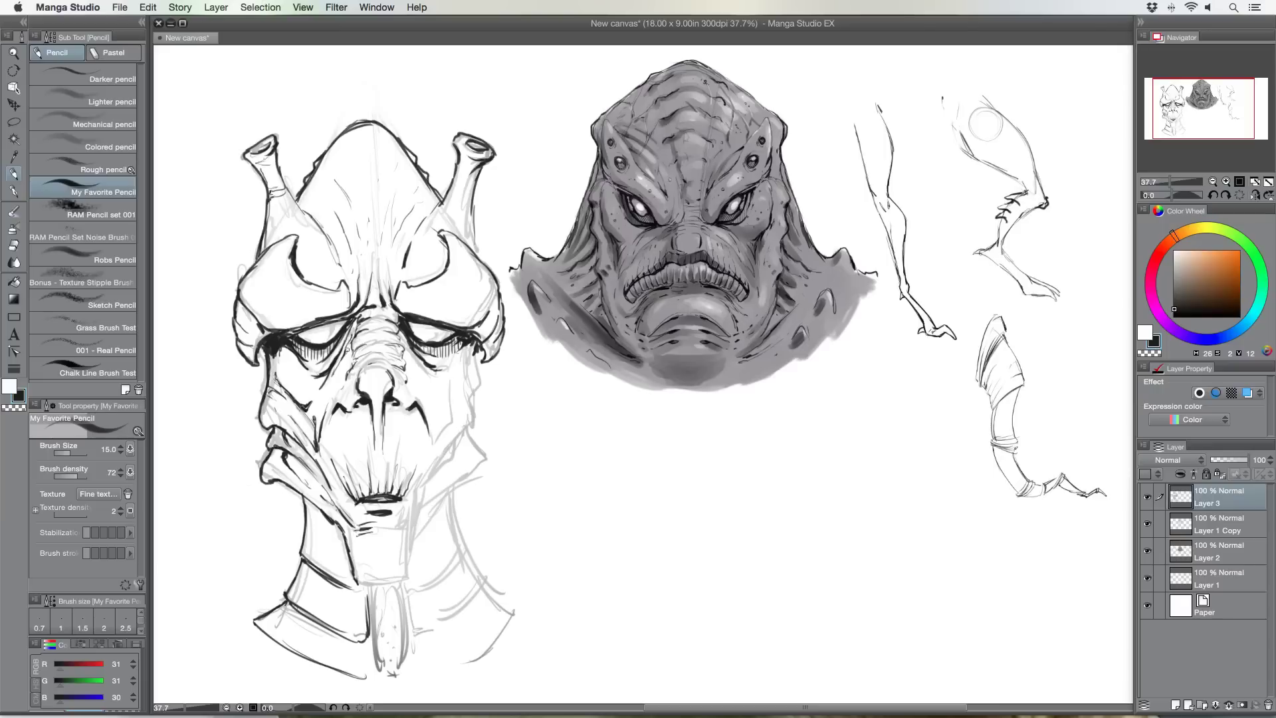
Add creases beside the nose bridge and outline the long, blunt chin block in dark lines
{"action": "left_click_drag", "start_coordinate": [348, 351], "coordinate": [351, 356]}
{"action": "mouse_move", "coordinate": [370, 585]}
{"action": "left_mouse_down"}
{"action": "mouse_move", "coordinate": [408, 539]}
{"action": "mouse_move", "coordinate": [383, 523]}
{"action": "mouse_move", "coordinate": [404, 526]}
{"action": "mouse_move", "coordinate": [367, 523]}
{"action": "mouse_move", "coordinate": [398, 532]}
{"action": "mouse_move", "coordinate": [419, 486]}
{"action": "mouse_move", "coordinate": [415, 504]}
{"action": "left_mouse_up"}
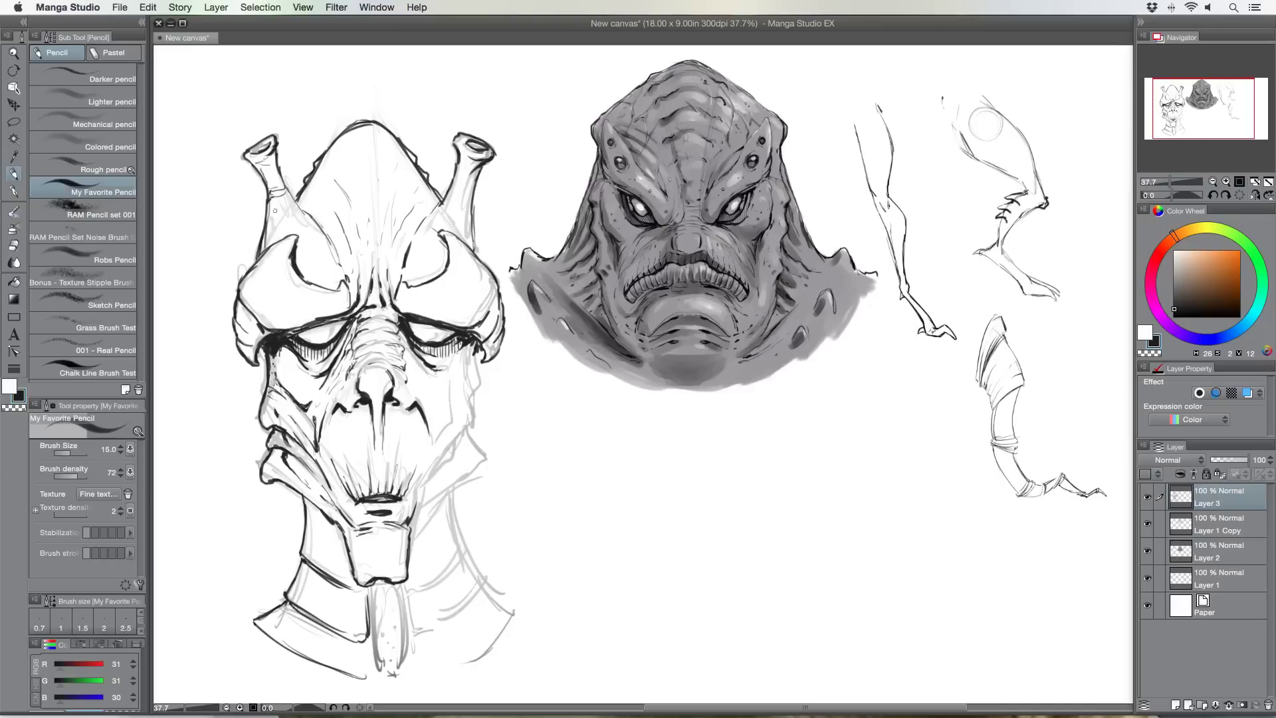
Add small detail strokes to the left brow ridge, the left horn and the edge of the rounded skull
{"action": "left_click_drag", "start_coordinate": [297, 265], "coordinate": [316, 282]}
{"action": "mouse_move", "coordinate": [257, 254]}
{"action": "left_mouse_down"}
{"action": "mouse_move", "coordinate": [265, 232]}
{"action": "mouse_move", "coordinate": [261, 255]}
{"action": "mouse_move", "coordinate": [267, 246]}
{"action": "left_mouse_up"}
{"action": "left_click_drag", "start_coordinate": [300, 199], "coordinate": [307, 191]}
{"action": "left_click_drag", "start_coordinate": [338, 137], "coordinate": [333, 157]}
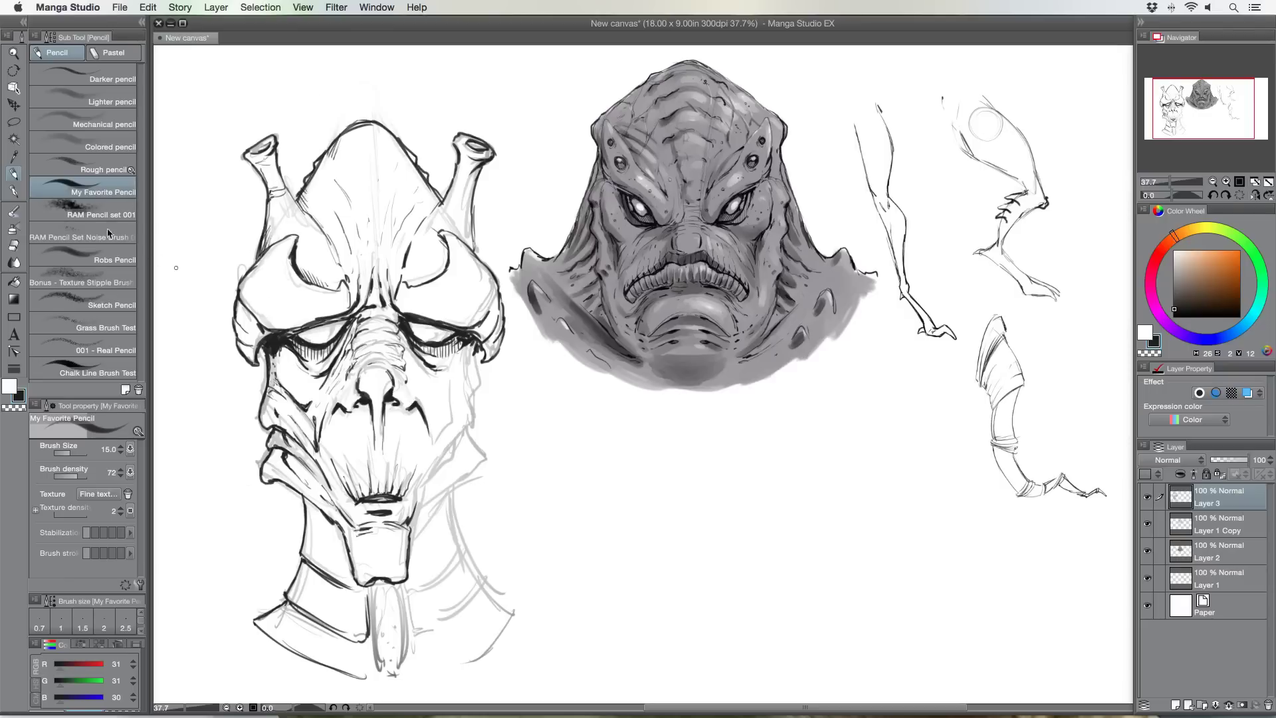
Duplicate the refined left cheek, jaw and neck linework onto a new layer and flip the copy horizontally
{"action": "left_click", "coordinate": [13, 122]}
{"action": "mouse_move", "coordinate": [254, 417]}
{"action": "left_mouse_down"}
{"action": "mouse_move", "coordinate": [265, 351]}
{"action": "mouse_move", "coordinate": [284, 354]}
{"action": "mouse_move", "coordinate": [319, 401]}
{"action": "mouse_move", "coordinate": [374, 613]}
{"action": "mouse_move", "coordinate": [375, 678]}
{"action": "mouse_move", "coordinate": [282, 673]}
{"action": "mouse_move", "coordinate": [208, 611]}
{"action": "mouse_move", "coordinate": [238, 406]}
{"action": "left_mouse_up"}
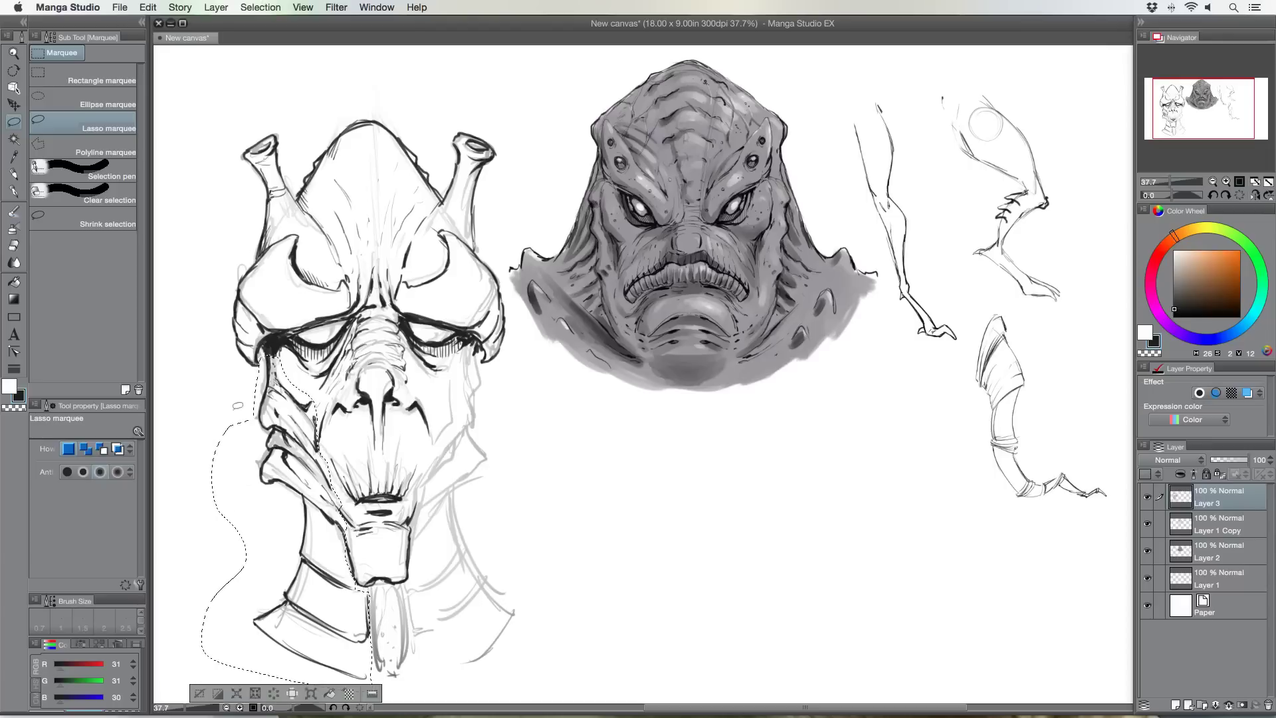
{"action": "key", "text": "super+c"}
{"action": "key", "text": "super+v"}
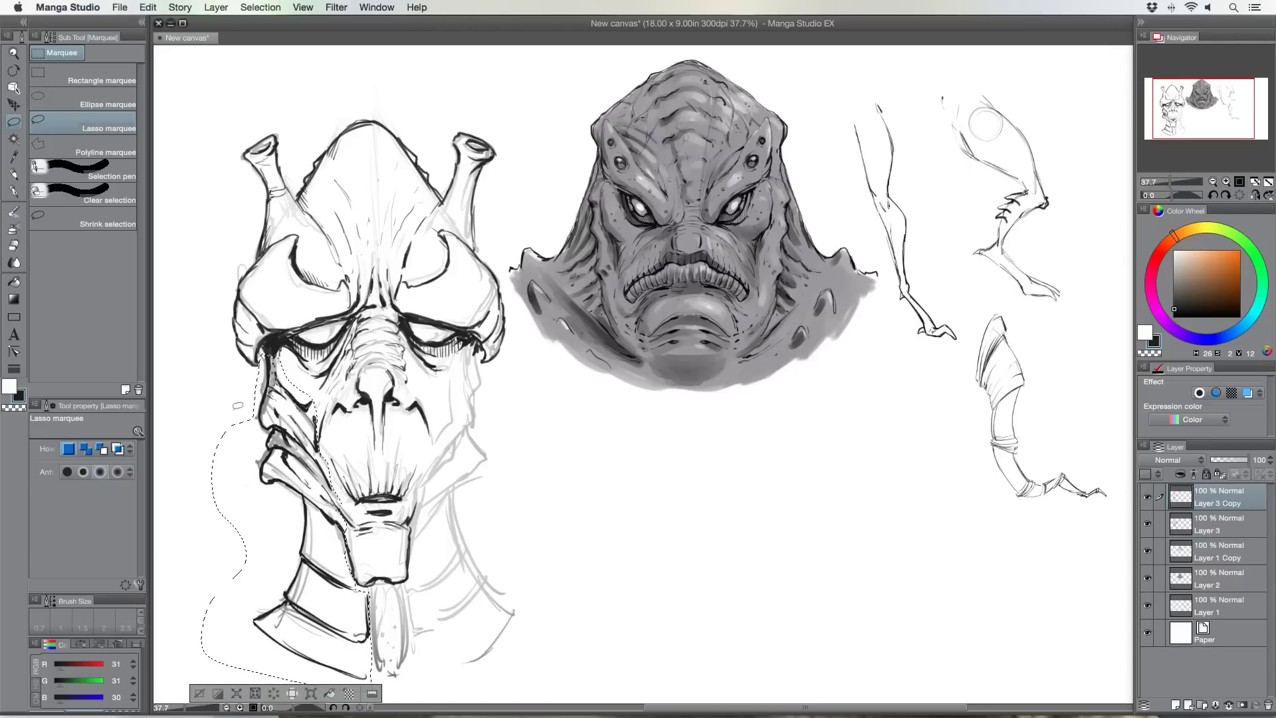
{"action": "left_click", "coordinate": [144, 10]}
{"action": "mouse_move", "coordinate": [312, 237]}
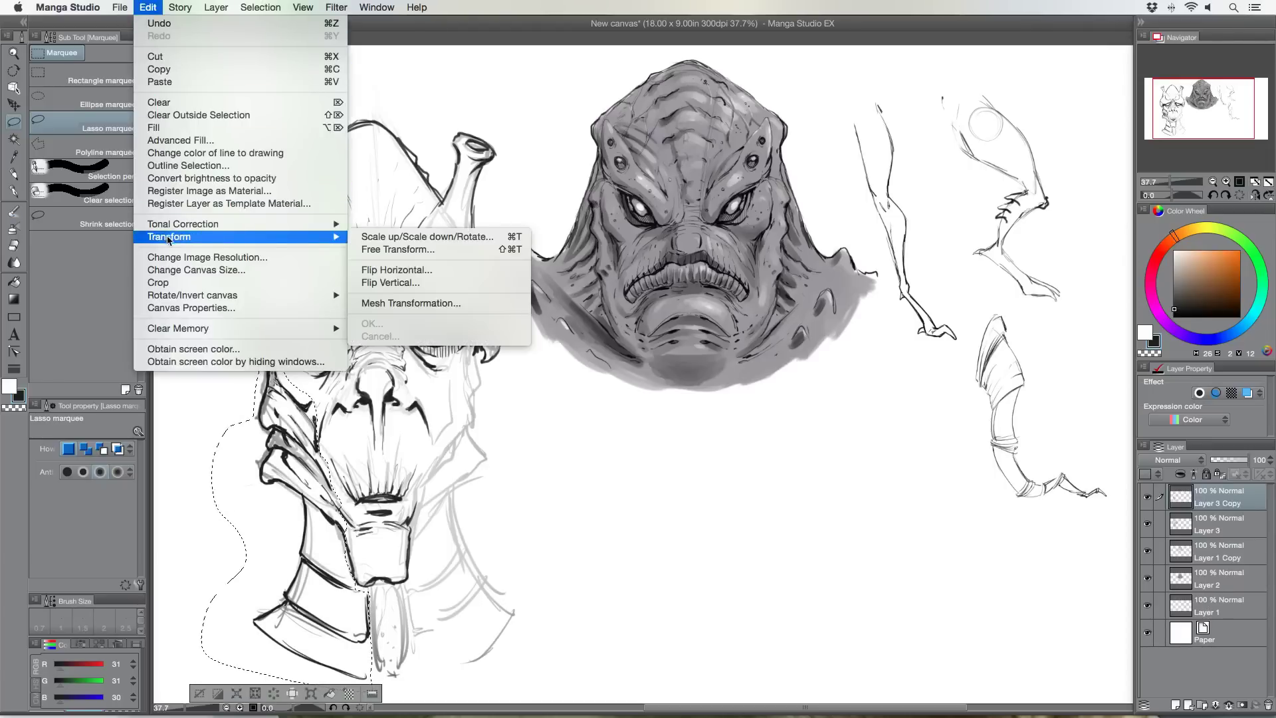
{"action": "left_click", "coordinate": [374, 271]}
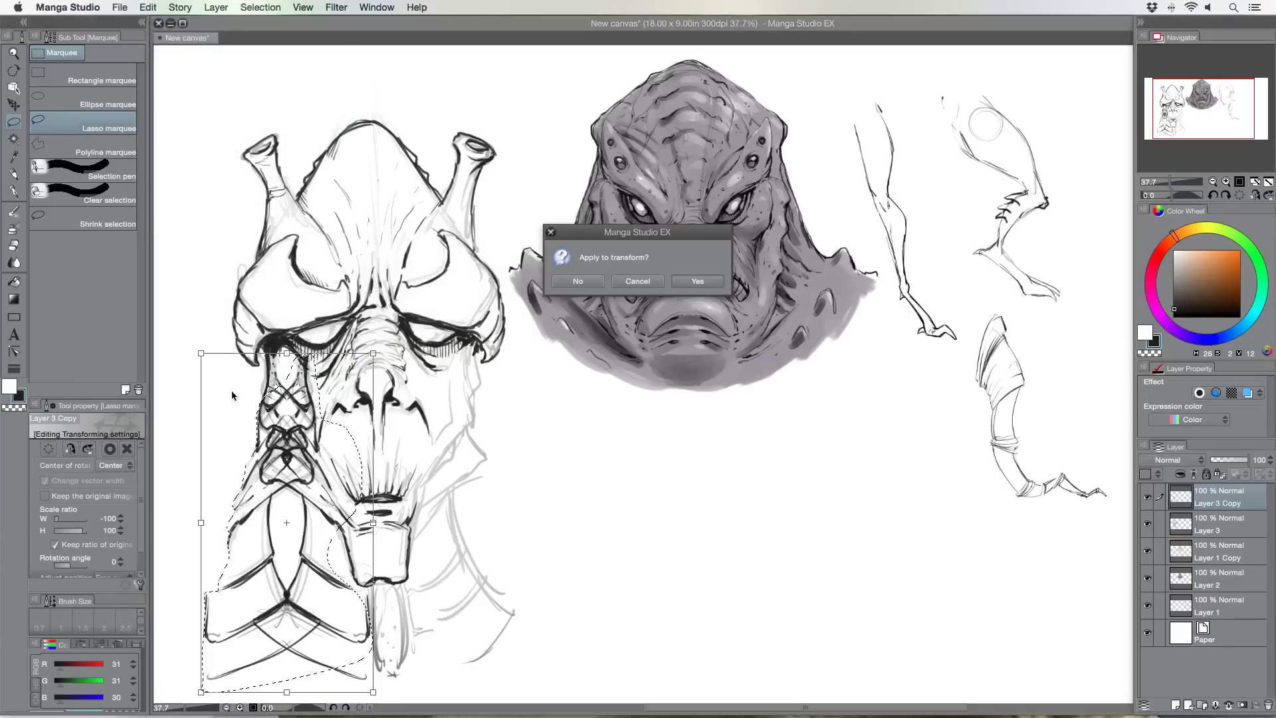
{"action": "left_click", "coordinate": [698, 281]}
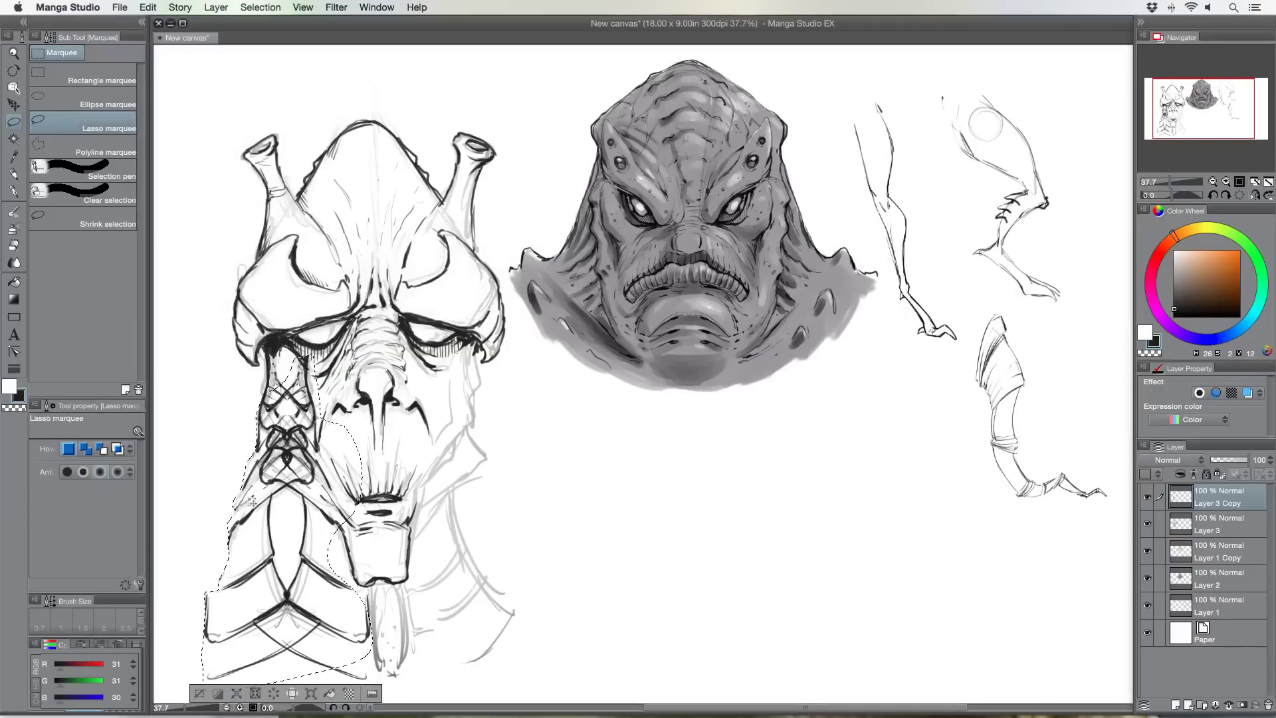
Align the flipped cheek, jaw and neck copy with the right side of the head and merge it into Layer 3
{"action": "left_click", "coordinate": [311, 694]}
{"action": "left_click_drag", "start_coordinate": [243, 529], "coordinate": [407, 556]}
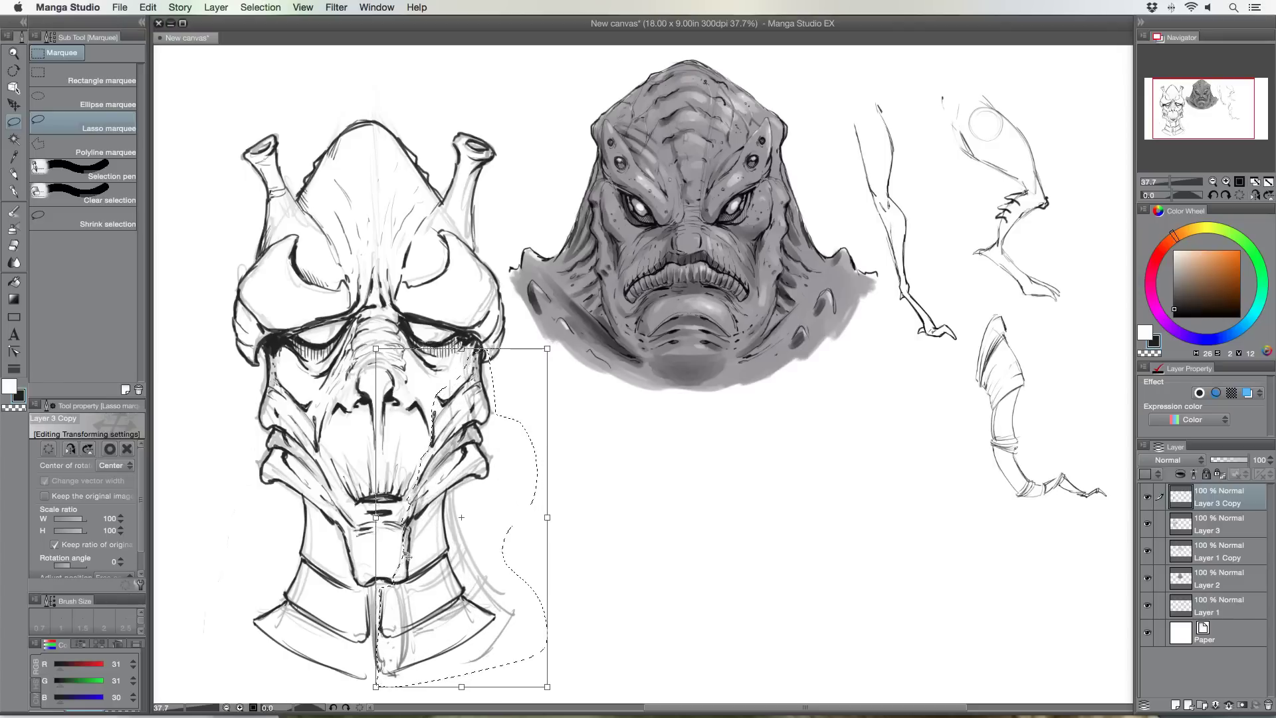
{"action": "key", "text": "Return"}
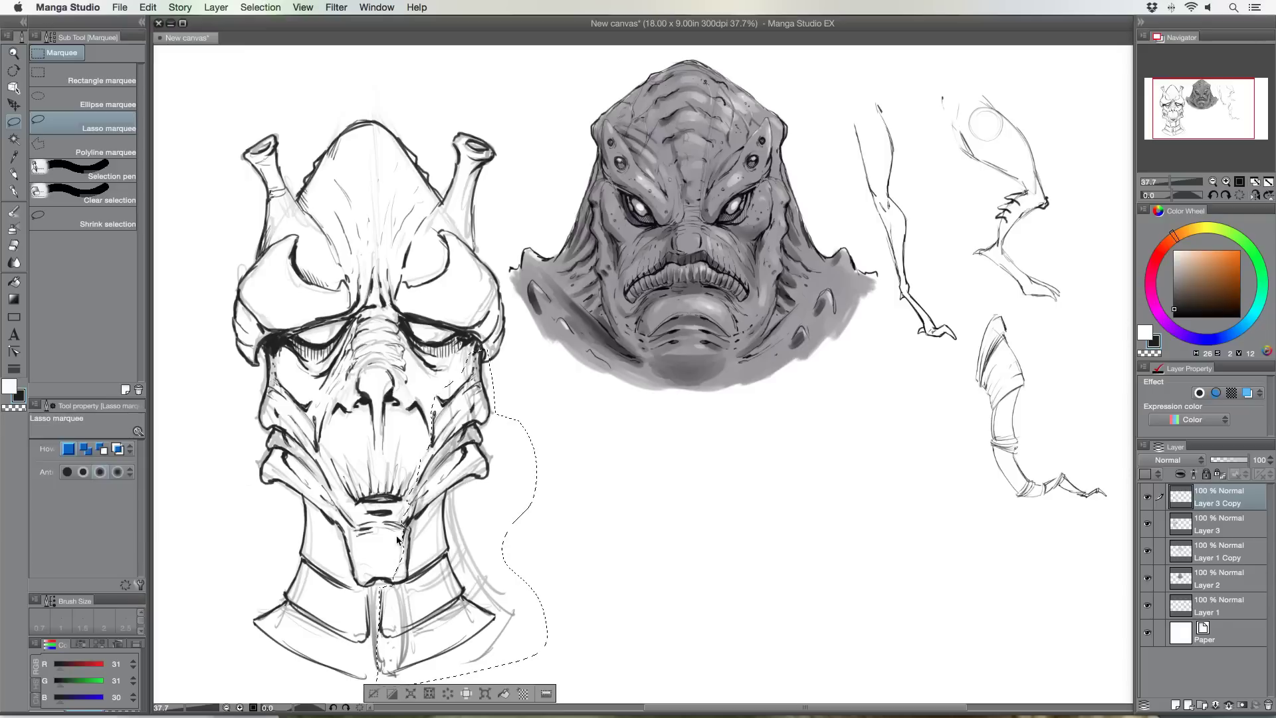
{"action": "key", "text": "super+d"}
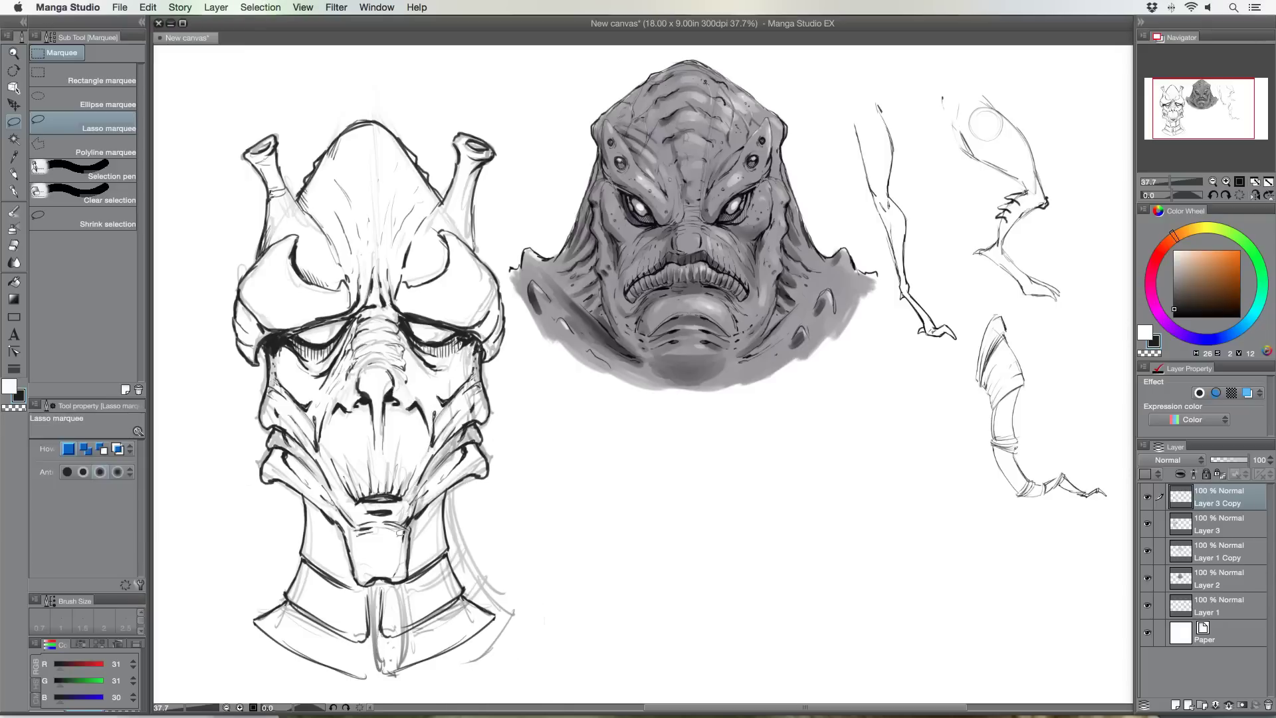
{"action": "key", "text": "super+e"}
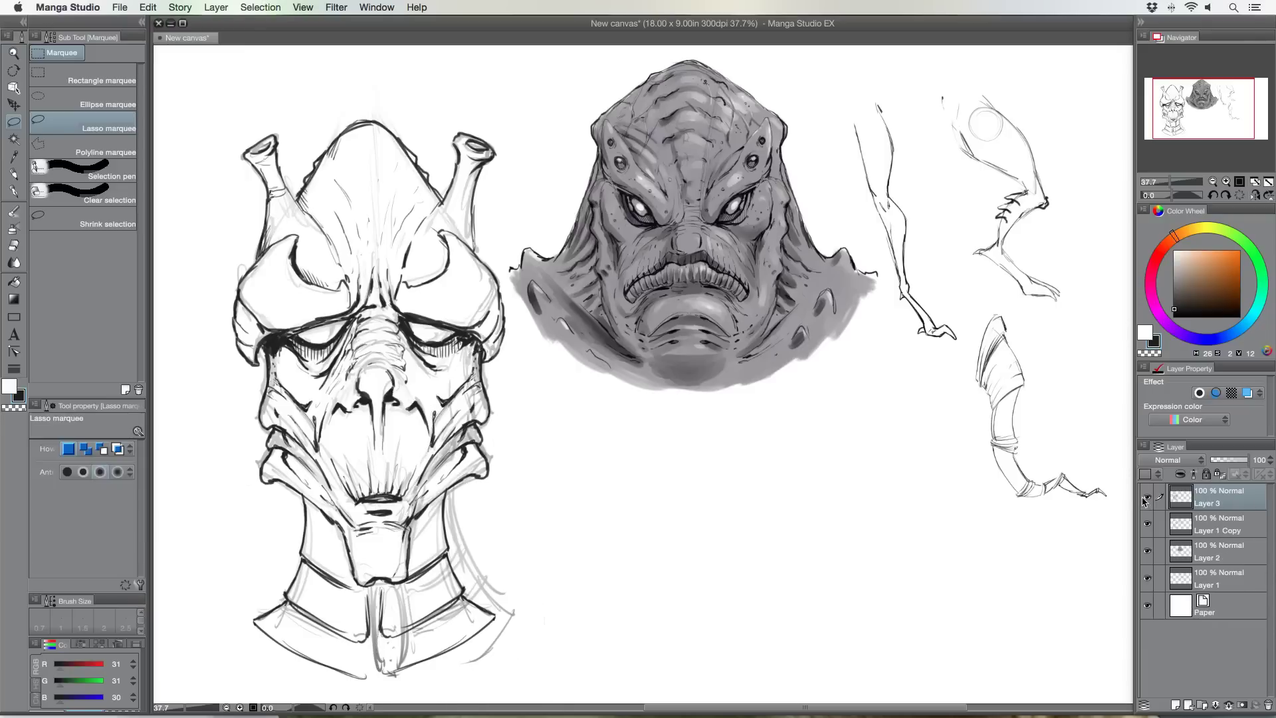
{"action": "left_click", "coordinate": [1148, 500]}
{"action": "left_click", "coordinate": [1147, 499]}
Outline the narrow throat strip below the chin with My Favorite Pencil and add small spots inside it at brush size 8
{"action": "left_click", "coordinate": [14, 174]}
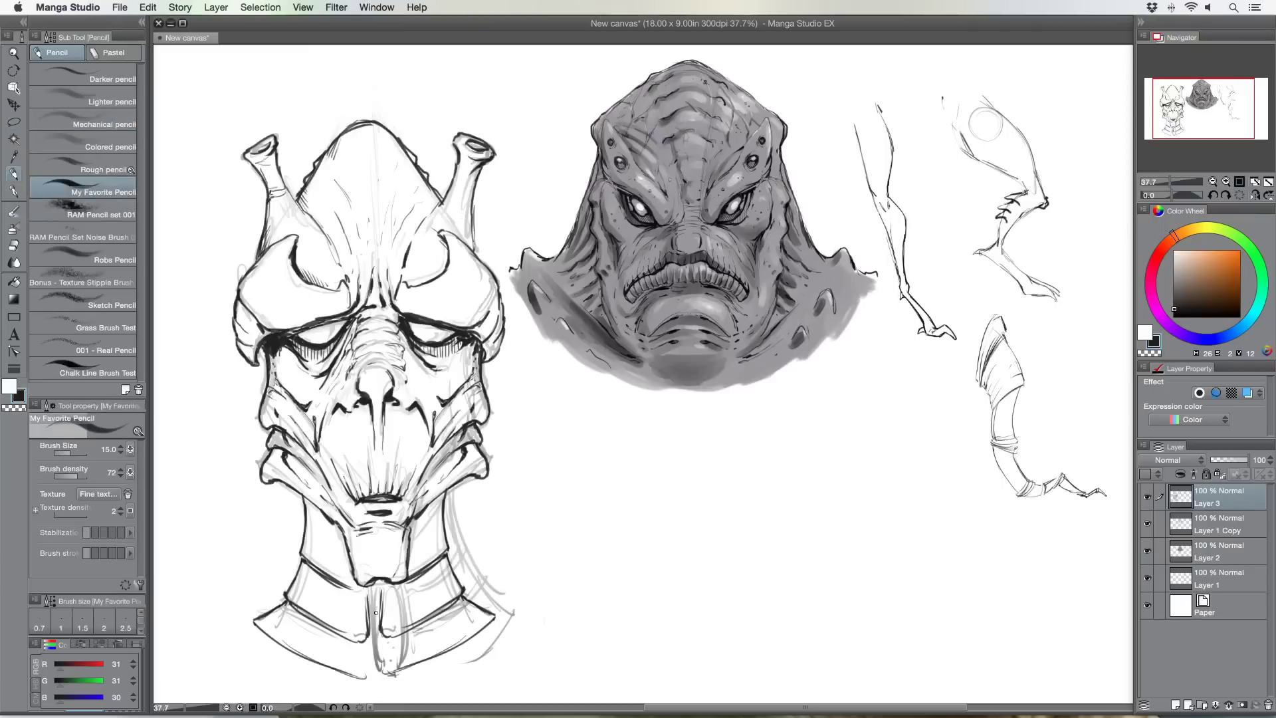
{"action": "mouse_move", "coordinate": [370, 585]}
{"action": "left_mouse_down"}
{"action": "mouse_move", "coordinate": [389, 631]}
{"action": "mouse_move", "coordinate": [373, 617]}
{"action": "mouse_move", "coordinate": [376, 671]}
{"action": "left_mouse_up"}
{"action": "left_click_drag", "start_coordinate": [389, 616], "coordinate": [392, 665]}
{"action": "mouse_move", "coordinate": [388, 611]}
{"action": "left_mouse_down"}
{"action": "mouse_move", "coordinate": [385, 580]}
{"action": "mouse_move", "coordinate": [382, 642]}
{"action": "left_mouse_up"}
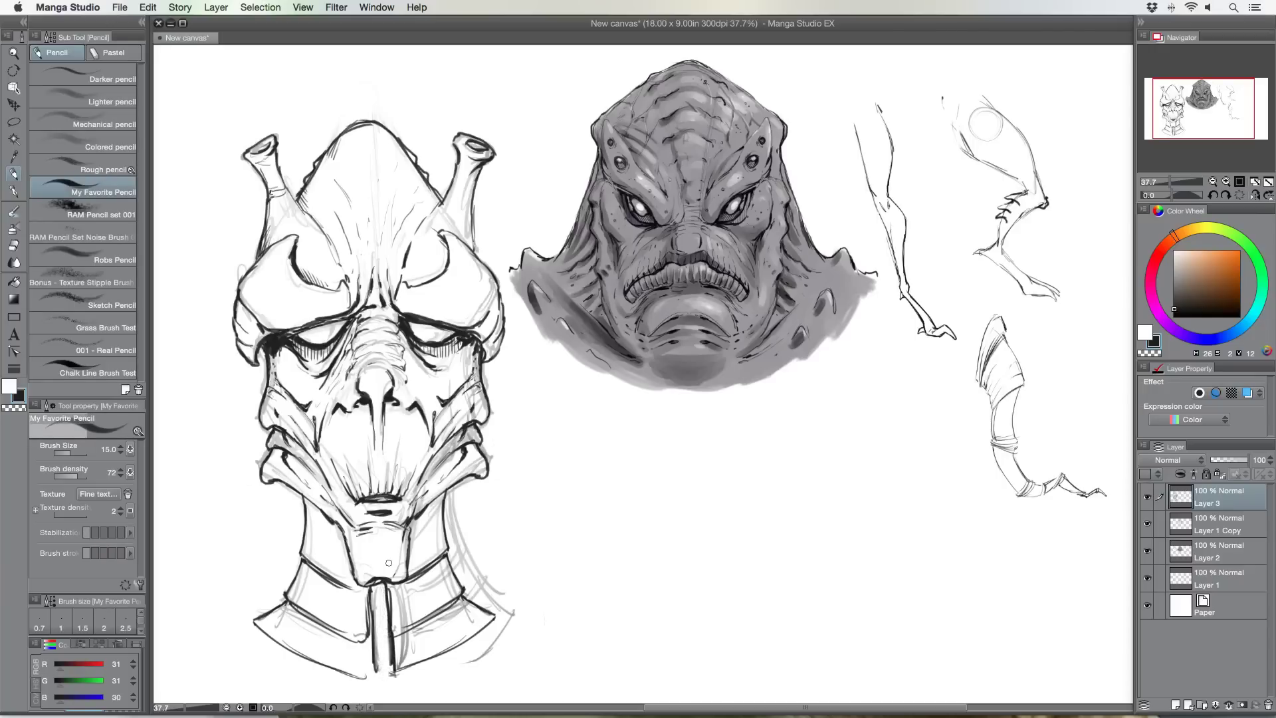
{"action": "key", "text": "bracketleft"}
{"action": "key", "text": "bracketleft"}
{"action": "key", "text": "bracketleft"}
{"action": "left_click_drag", "start_coordinate": [386, 605], "coordinate": [381, 623]}
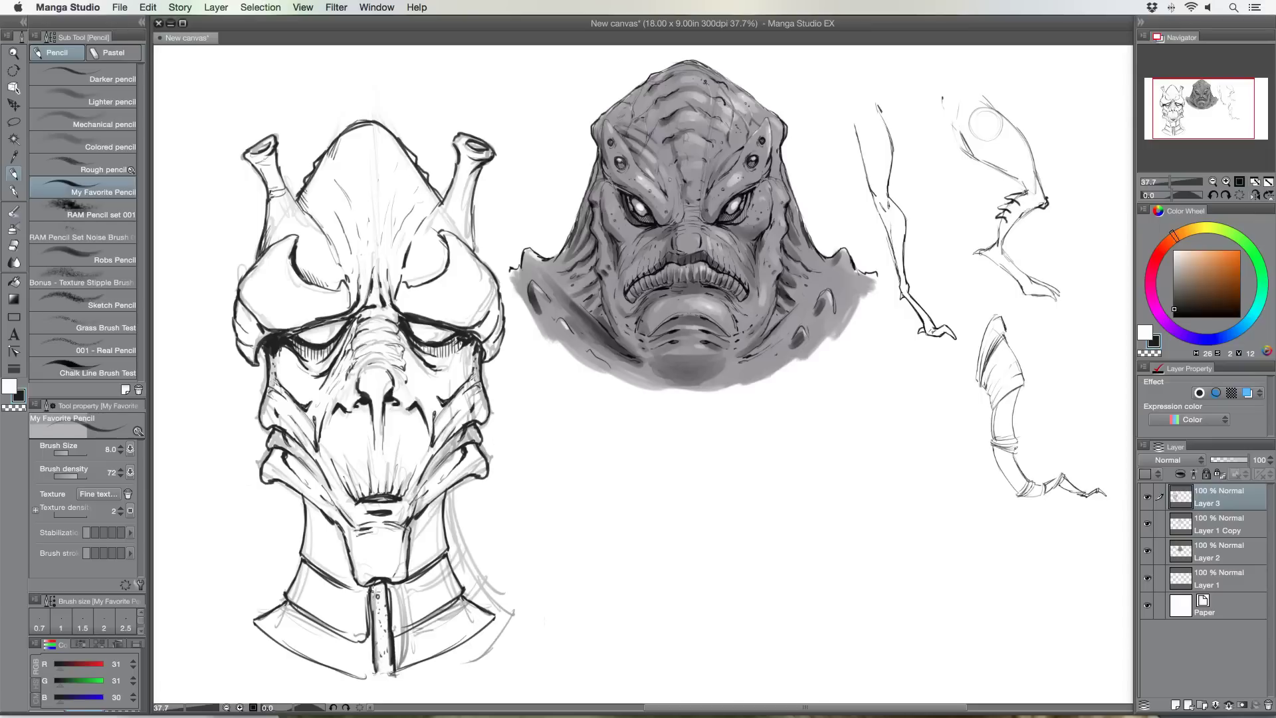
Set the brush size to 12, add shadow strokes under the jaw on both sides of the neck, and detail the eyes
{"action": "key", "text": "bracketright"}
{"action": "left_click_drag", "start_coordinate": [315, 509], "coordinate": [341, 536]}
{"action": "key", "text": "bracketright"}
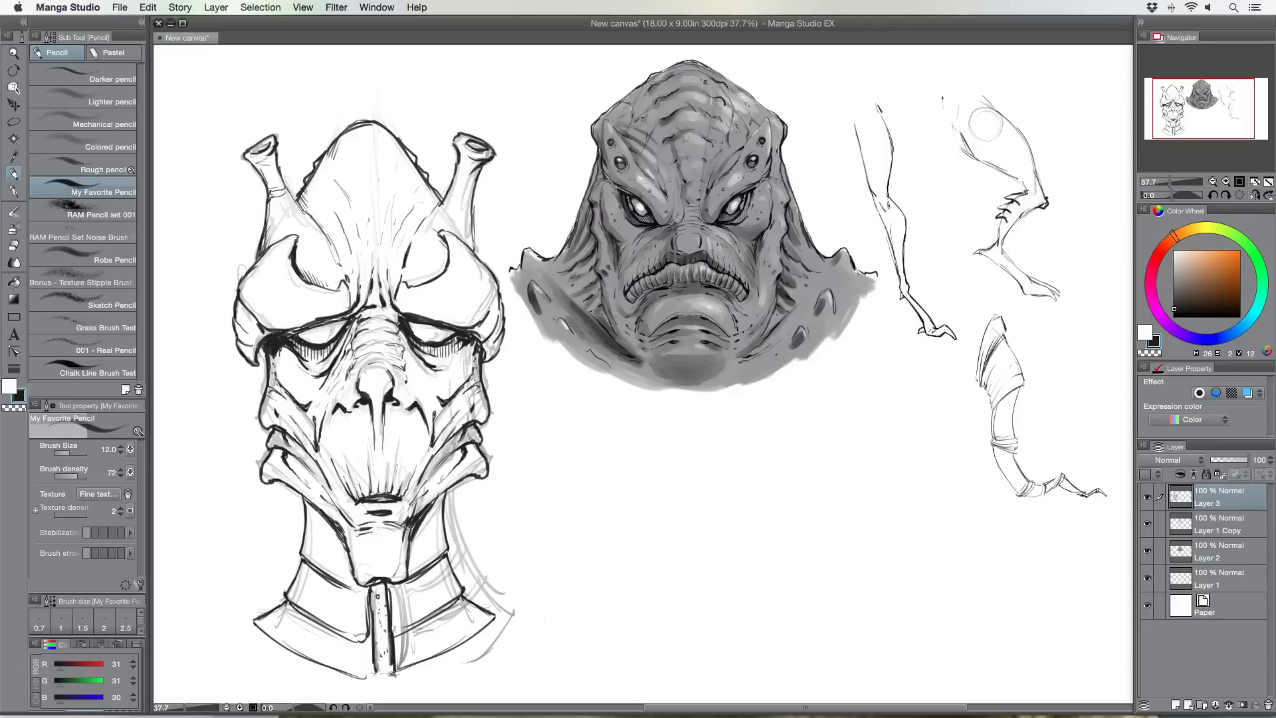
{"action": "left_click_drag", "start_coordinate": [332, 531], "coordinate": [310, 507]}
{"action": "left_click_drag", "start_coordinate": [426, 499], "coordinate": [438, 511]}
{"action": "left_click_drag", "start_coordinate": [437, 327], "coordinate": [435, 335]}
Draw a long pointed ear out from the left side of the head and hatch the inner curves of both brow ridges
{"action": "mouse_move", "coordinate": [236, 347]}
{"action": "left_mouse_down"}
{"action": "mouse_move", "coordinate": [173, 444]}
{"action": "mouse_move", "coordinate": [257, 421]}
{"action": "mouse_move", "coordinate": [264, 431]}
{"action": "mouse_move", "coordinate": [231, 417]}
{"action": "left_mouse_up"}
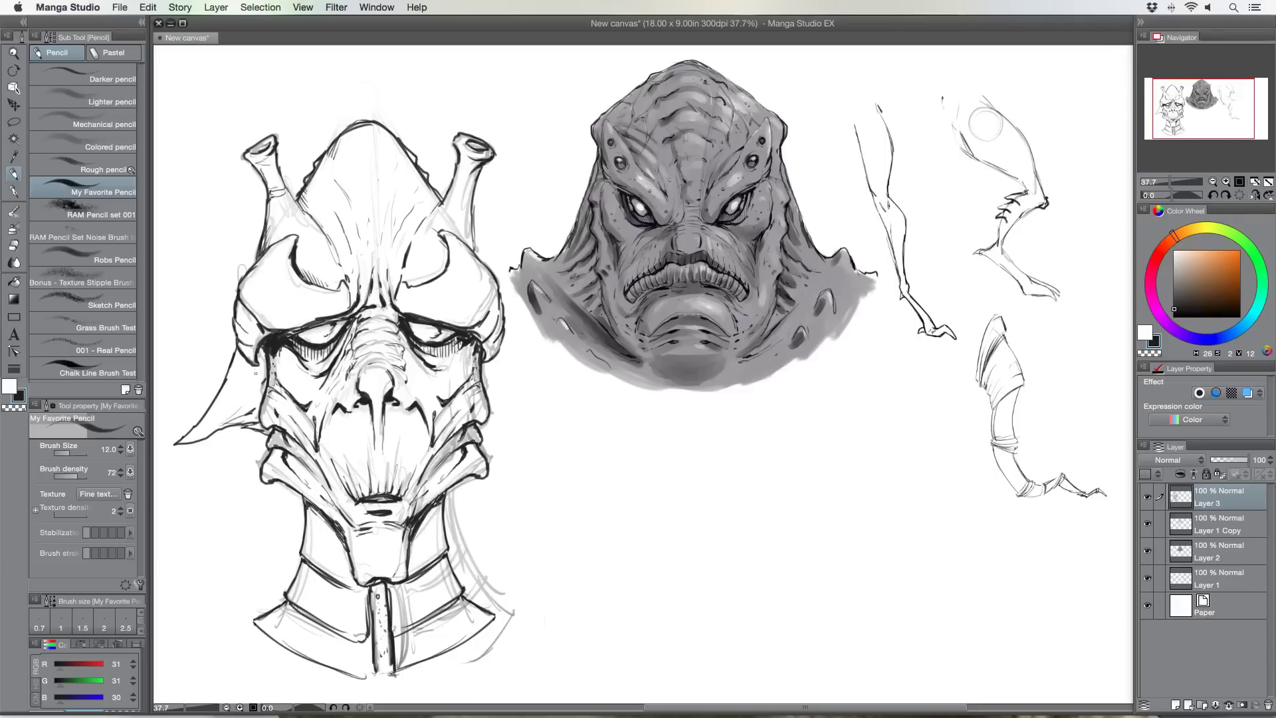
{"action": "mouse_move", "coordinate": [239, 366]}
{"action": "left_mouse_down"}
{"action": "mouse_move", "coordinate": [230, 376]}
{"action": "mouse_move", "coordinate": [236, 353]}
{"action": "left_mouse_up"}
{"action": "mouse_move", "coordinate": [290, 272]}
{"action": "left_mouse_down"}
{"action": "mouse_move", "coordinate": [328, 291]}
{"action": "mouse_move", "coordinate": [282, 292]}
{"action": "left_mouse_up"}
{"action": "left_click_drag", "start_coordinate": [403, 293], "coordinate": [452, 271]}
Add short fold and shading strokes along both sides of the neck and on the flared collar
{"action": "left_click_drag", "start_coordinate": [432, 570], "coordinate": [444, 559]}
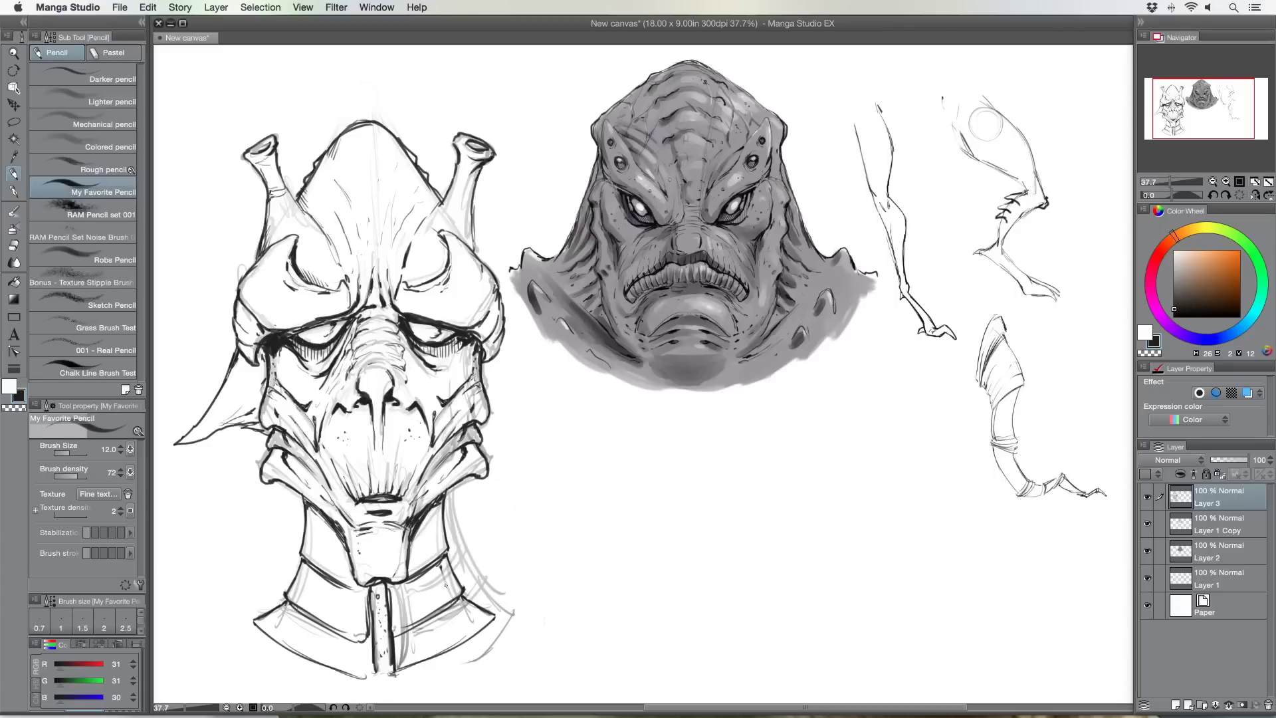
{"action": "left_click_drag", "start_coordinate": [459, 607], "coordinate": [477, 625]}
{"action": "left_click_drag", "start_coordinate": [437, 542], "coordinate": [432, 562]}
{"action": "left_click_drag", "start_coordinate": [310, 565], "coordinate": [311, 519]}
{"action": "left_click_drag", "start_coordinate": [302, 589], "coordinate": [297, 602]}
{"action": "left_click_drag", "start_coordinate": [369, 678], "coordinate": [370, 674]}
Duplicate the left pointed ear onto a new layer, flip it horizontally and fit it, slightly rotated, to the right side of the head
{"action": "left_click", "coordinate": [13, 121]}
{"action": "mouse_move", "coordinate": [235, 351]}
{"action": "left_mouse_down"}
{"action": "mouse_move", "coordinate": [265, 438]}
{"action": "mouse_move", "coordinate": [222, 470]}
{"action": "mouse_move", "coordinate": [170, 466]}
{"action": "mouse_move", "coordinate": [177, 401]}
{"action": "mouse_move", "coordinate": [216, 349]}
{"action": "left_mouse_up"}
{"action": "key", "text": "super+c"}
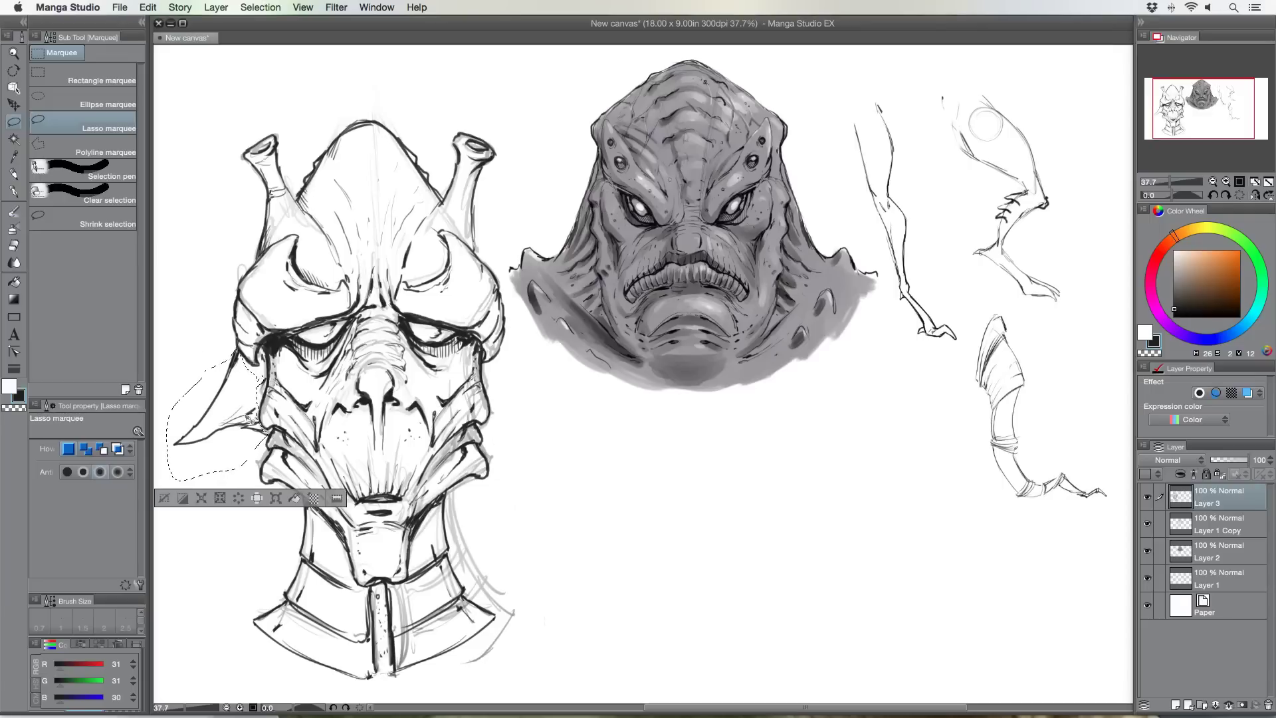
{"action": "key", "text": "super+v"}
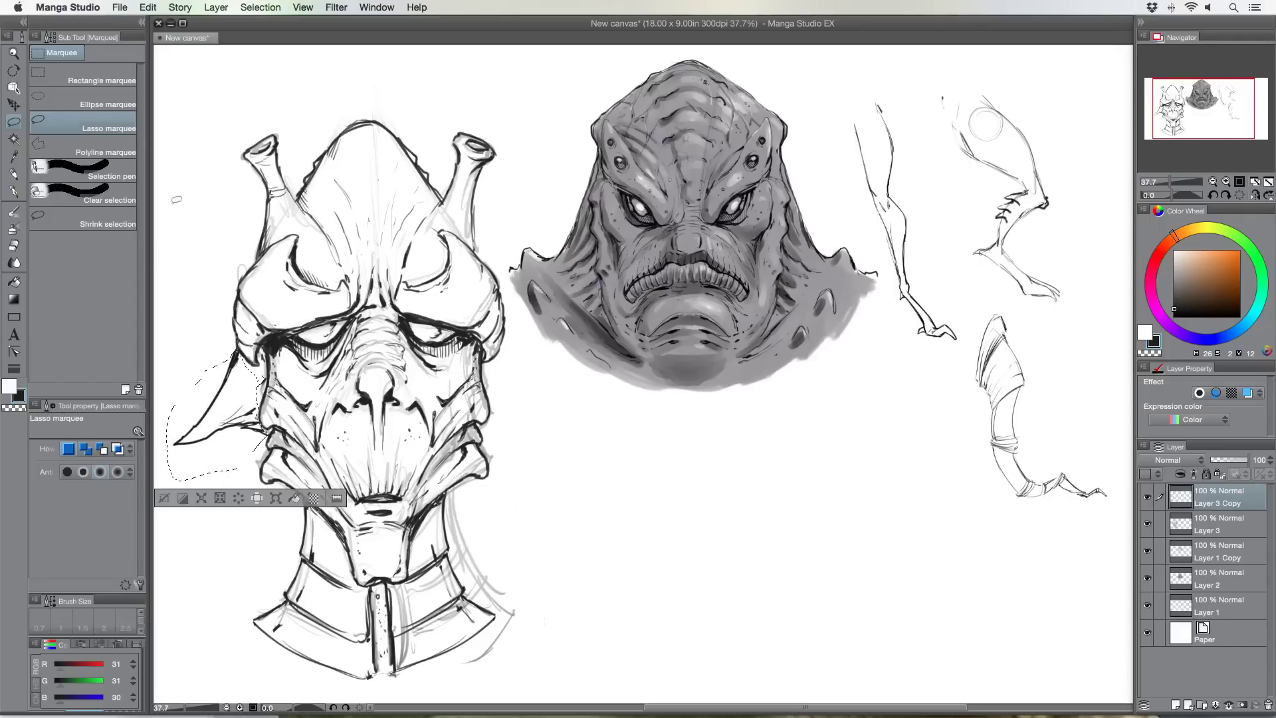
{"action": "left_click", "coordinate": [146, 9]}
{"action": "mouse_move", "coordinate": [169, 237]}
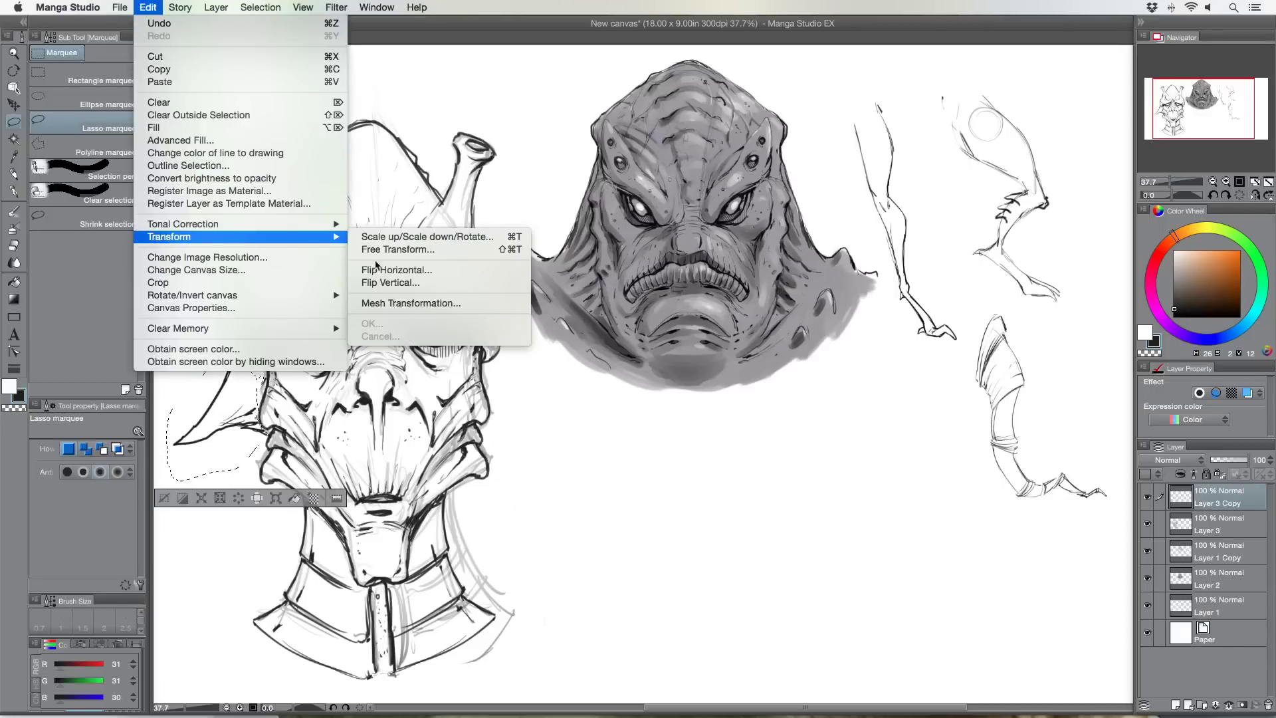
{"action": "left_click", "coordinate": [425, 272]}
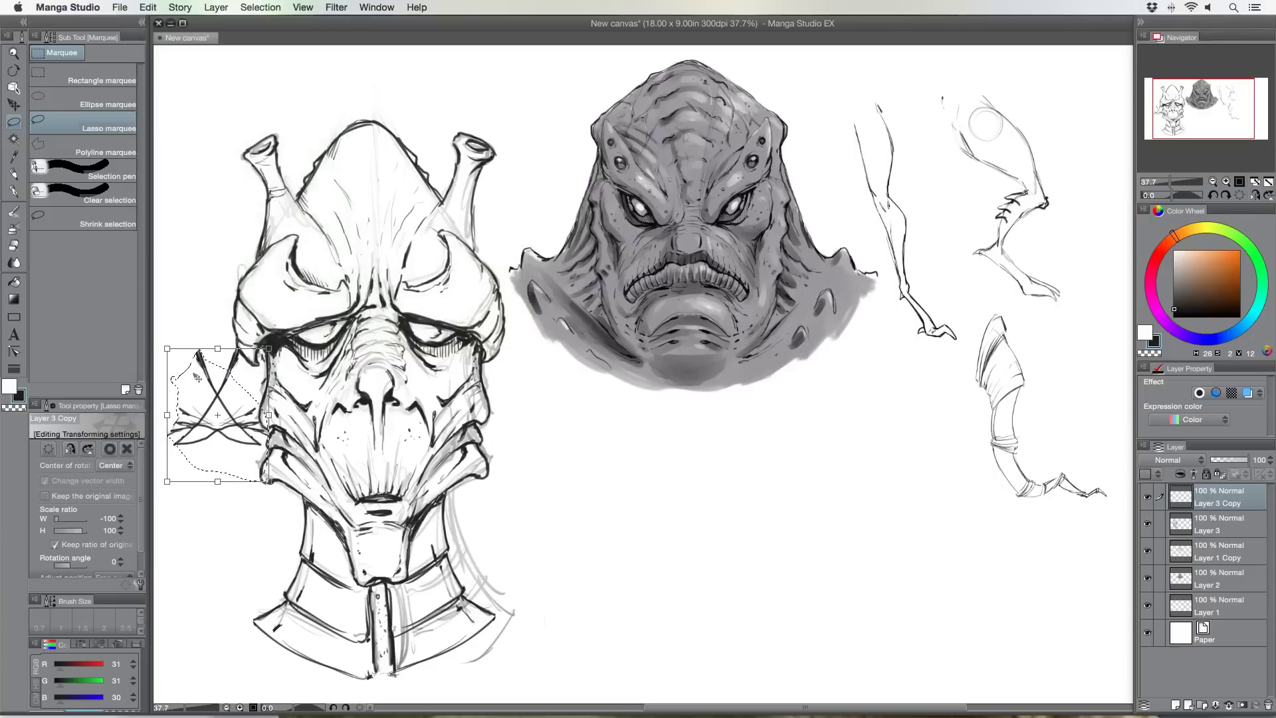
{"action": "mouse_move", "coordinate": [200, 377]}
{"action": "left_mouse_down"}
{"action": "mouse_move", "coordinate": [506, 377]}
{"action": "mouse_move", "coordinate": [409, 317]}
{"action": "left_mouse_up"}
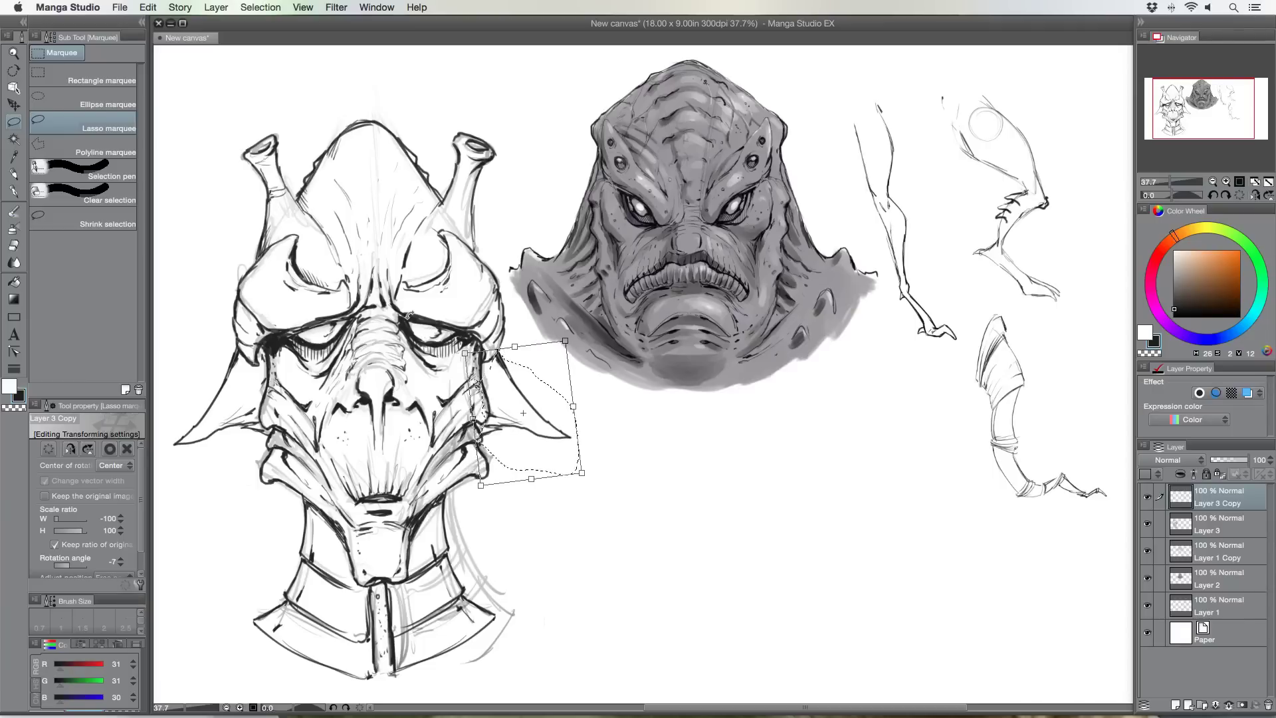
{"action": "key", "text": "Return"}
{"action": "key", "text": "super+d"}
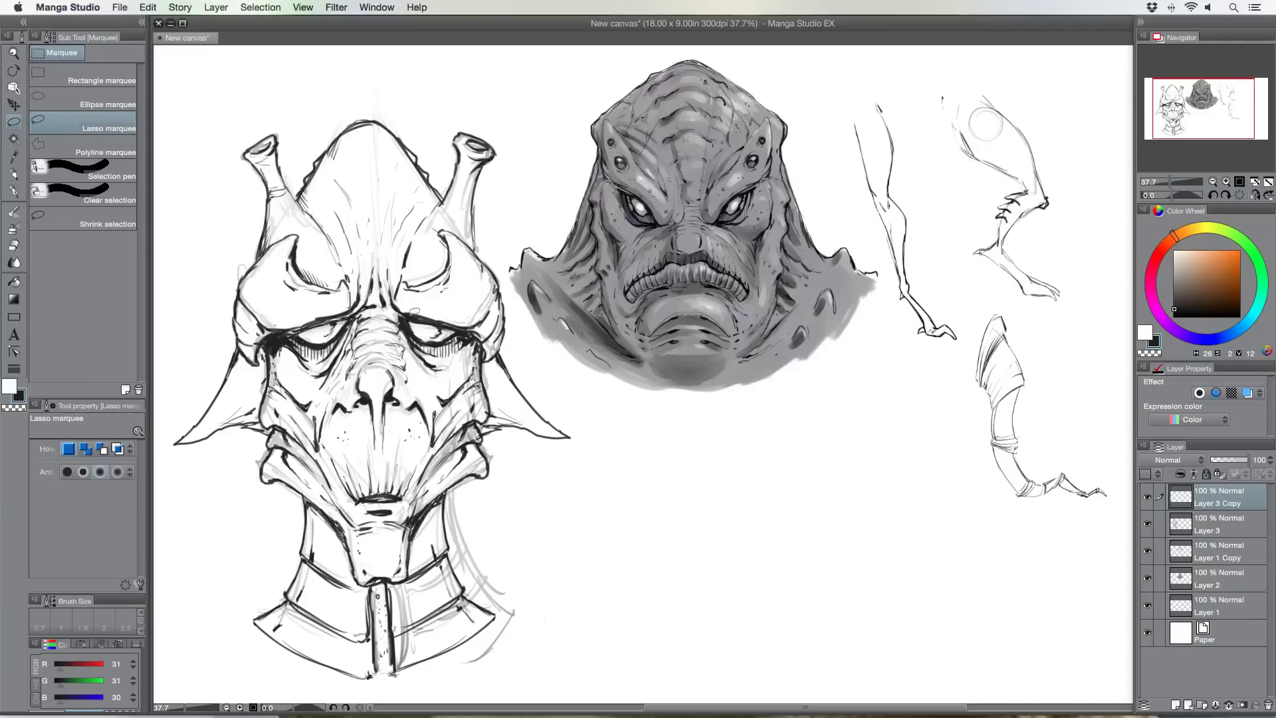